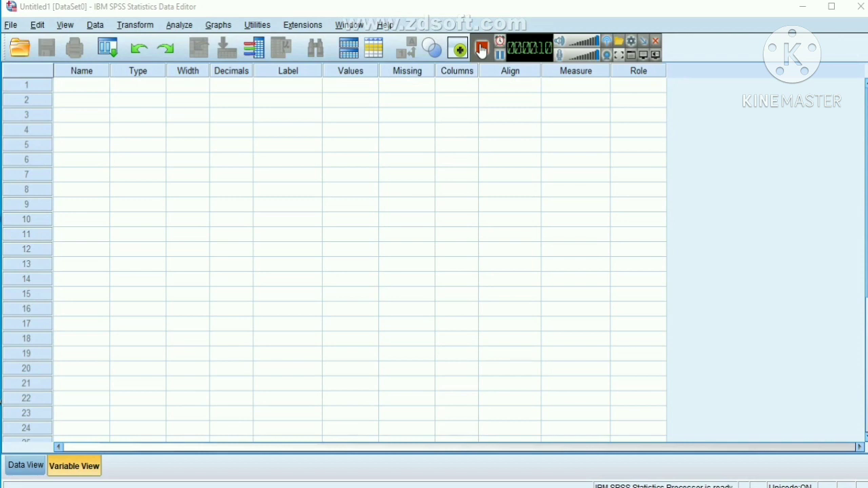
Define the first variable with the name gender and the label "gender of participasnts"
{"action": "double_click", "coordinate": [91, 88]}
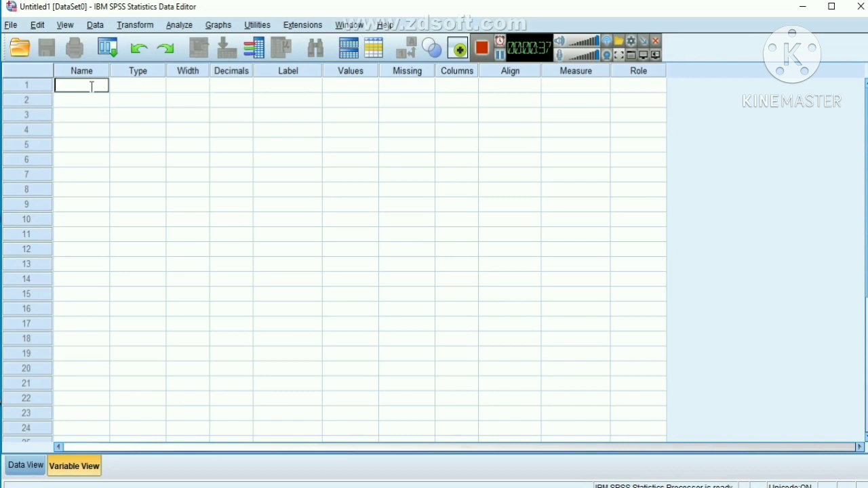
{"action": "type", "text": "gender"}
{"action": "left_click", "coordinate": [141, 85]}
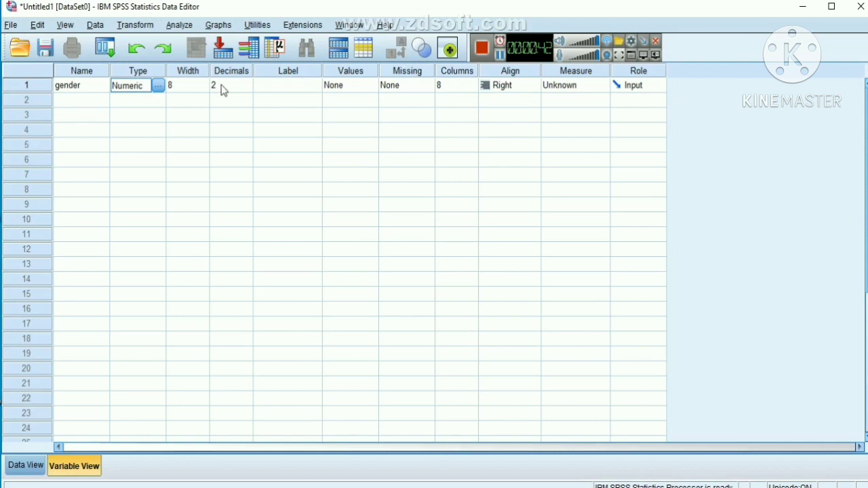
{"action": "left_click", "coordinate": [277, 89]}
{"action": "left_click", "coordinate": [277, 88]}
{"action": "type", "text": "g"}
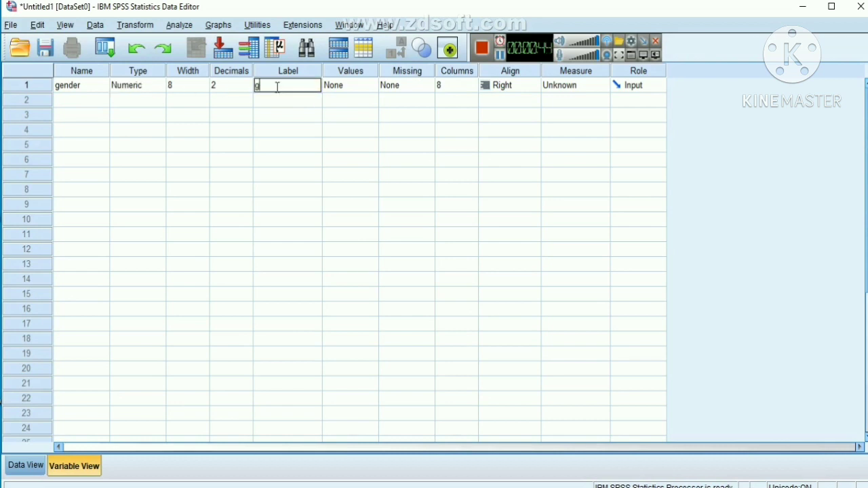
{"action": "type", "text": "ender of particip"}
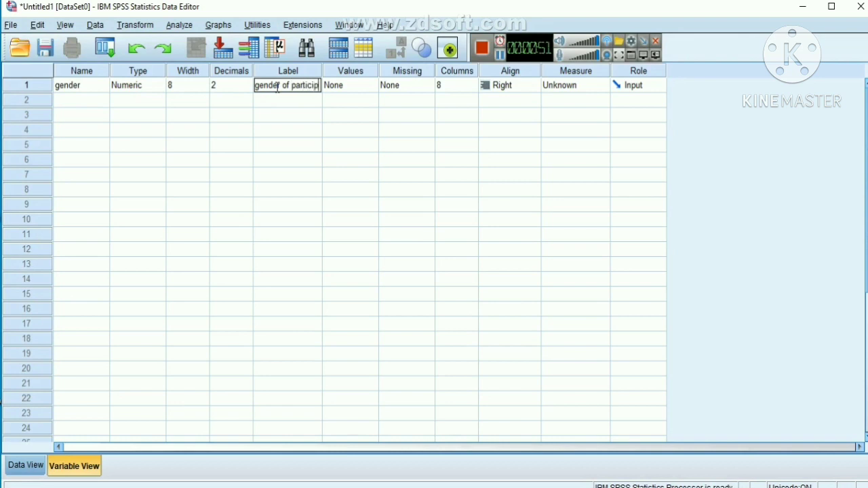
{"action": "type", "text": "asnts"}
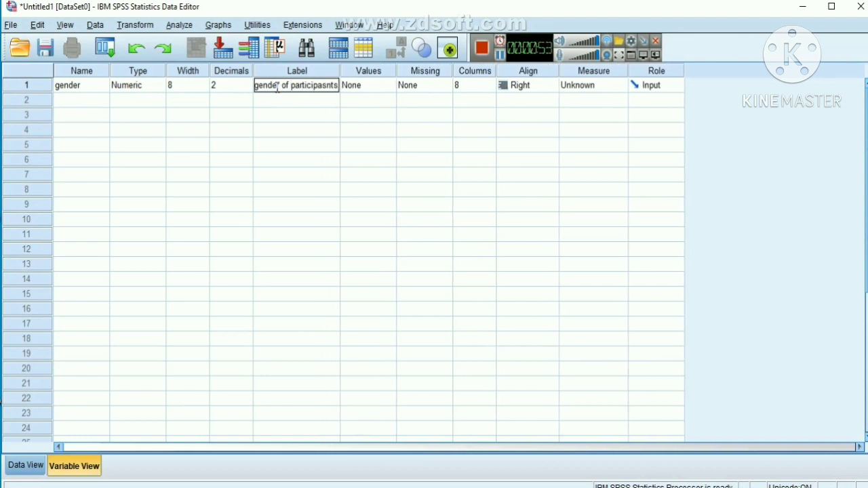
Add the value label 1 = "male" to the gender variable
{"action": "left_click", "coordinate": [378, 90]}
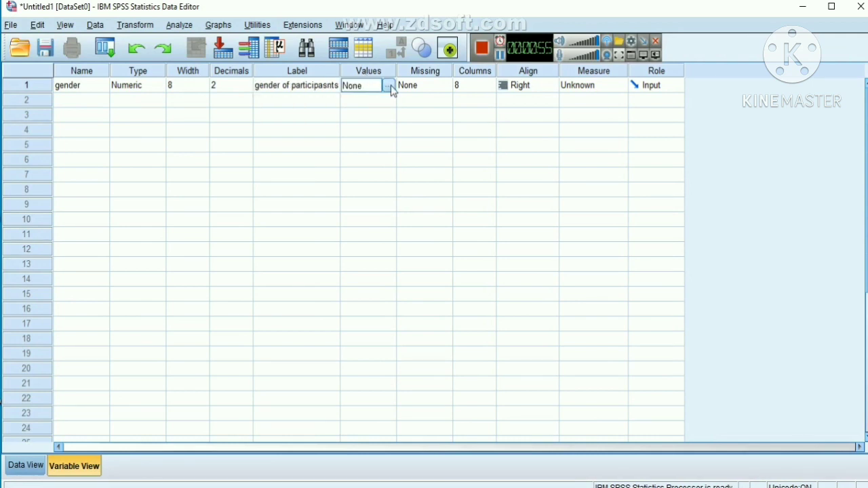
{"action": "left_click", "coordinate": [388, 86]}
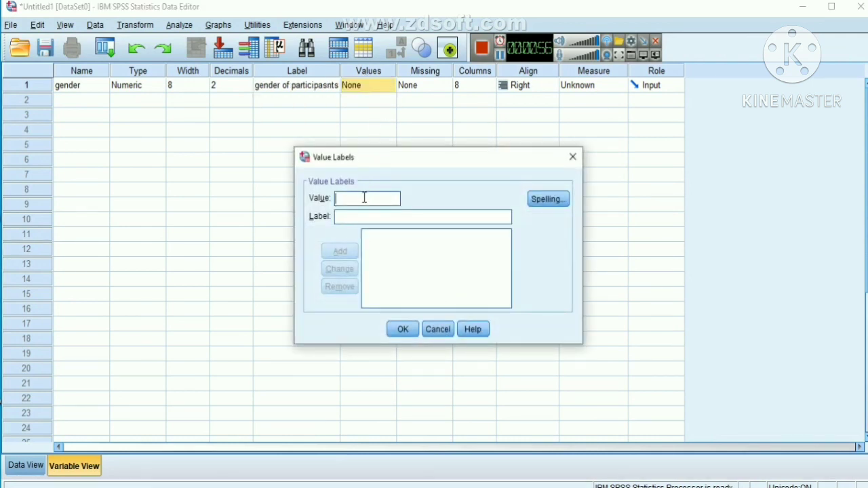
{"action": "type", "text": "1"}
{"action": "left_click", "coordinate": [364, 217]}
{"action": "type", "text": "male"}
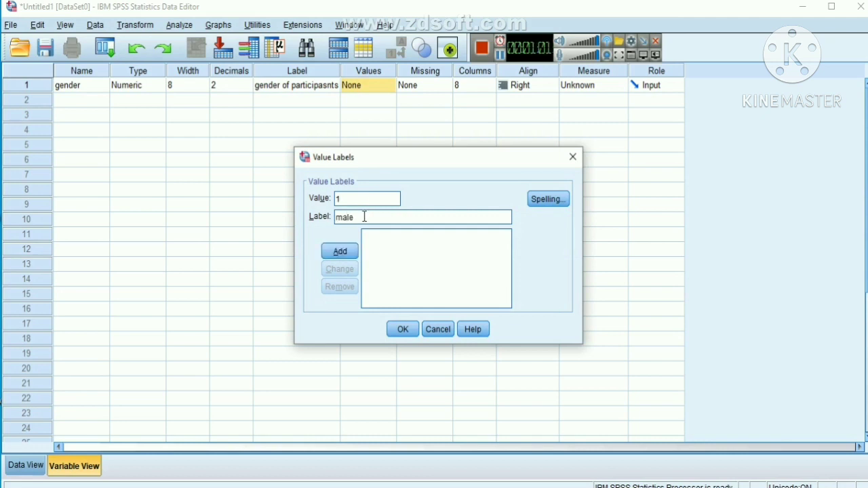
{"action": "left_click", "coordinate": [349, 252]}
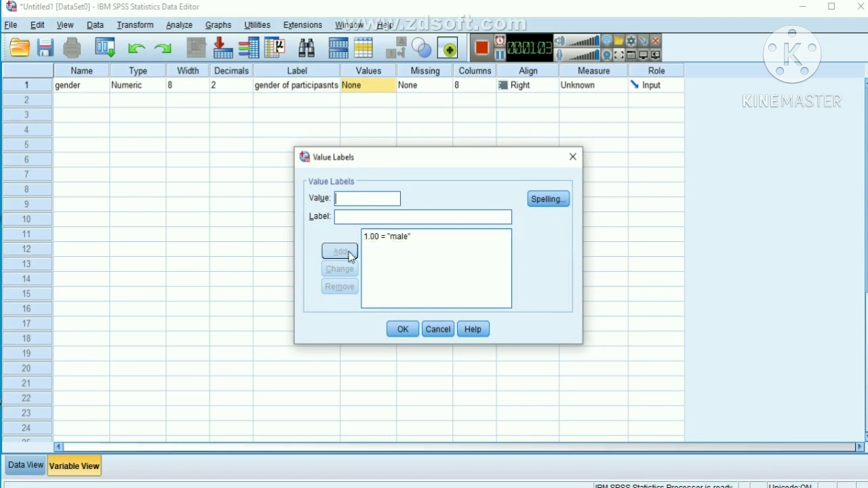
Add the value label 2 = "female" to the gender variable and set its measure to Scale
{"action": "type", "text": "2"}
{"action": "left_click", "coordinate": [371, 219]}
{"action": "type", "text": "fea"}
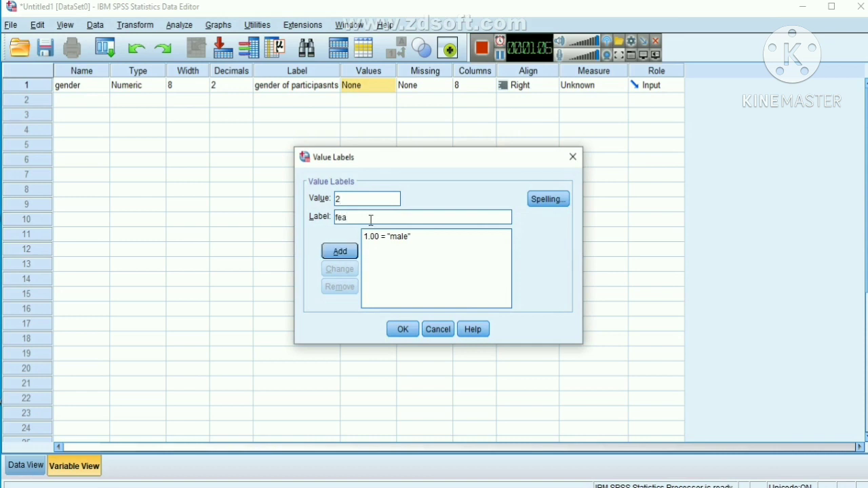
{"action": "key", "text": "BackSpace"}
{"action": "type", "text": "male"}
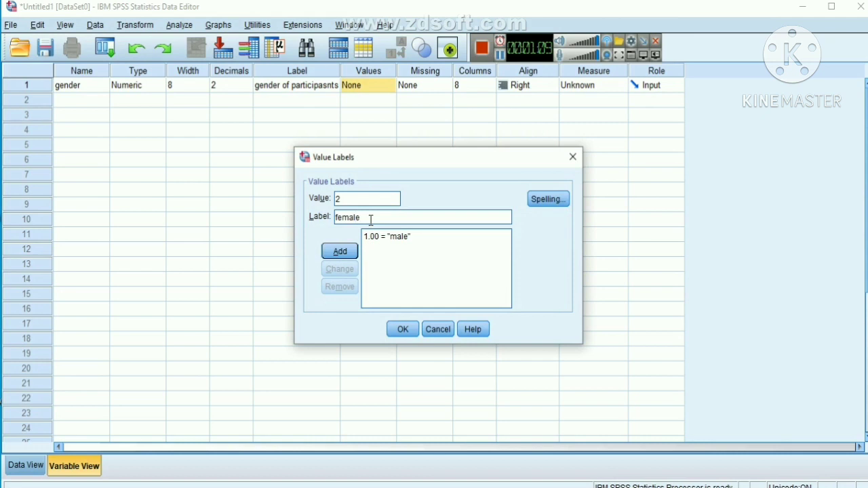
{"action": "left_click", "coordinate": [339, 252]}
{"action": "left_click", "coordinate": [403, 330]}
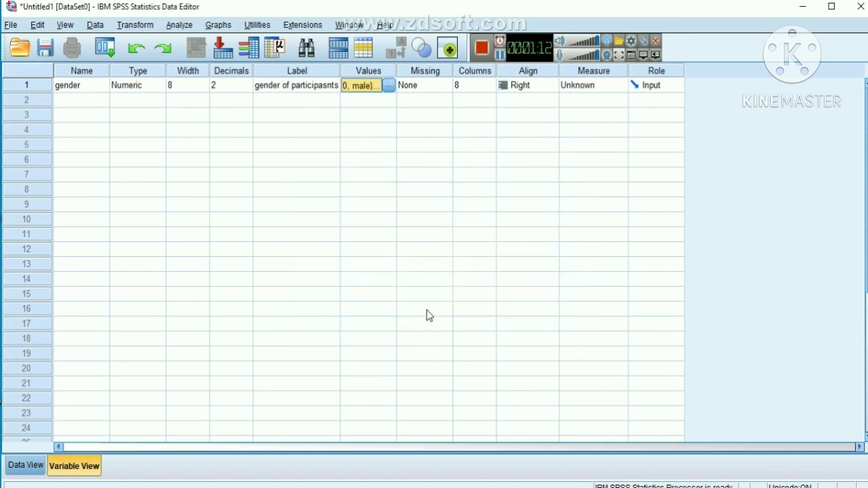
{"action": "left_click", "coordinate": [595, 88]}
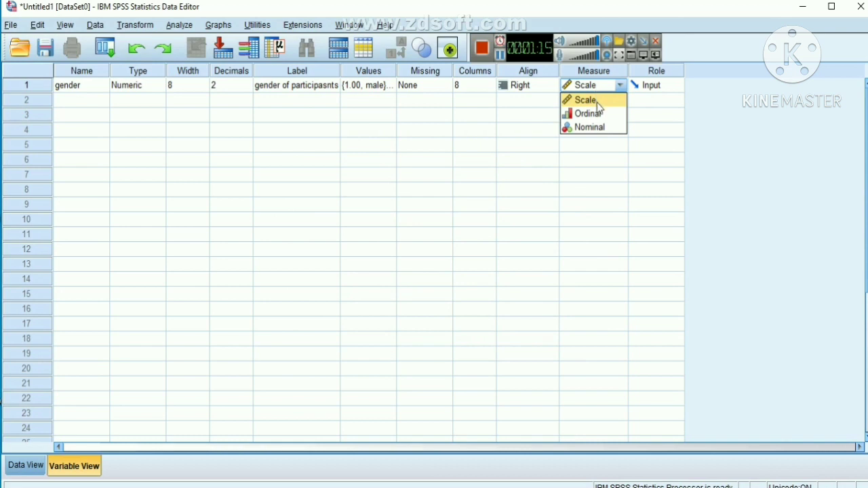
{"action": "left_click", "coordinate": [596, 102]}
Define the second variable with the name age and the label "age of participants"
{"action": "left_click", "coordinate": [86, 100]}
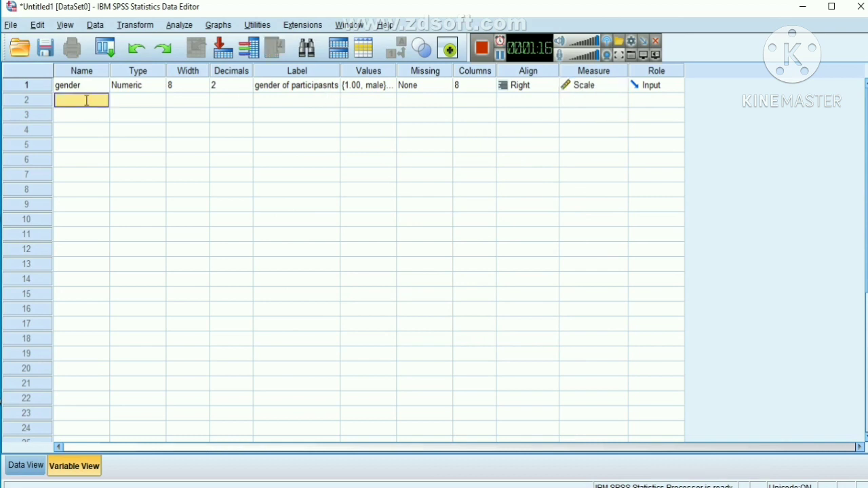
{"action": "left_click", "coordinate": [87, 100]}
{"action": "type", "text": "age"}
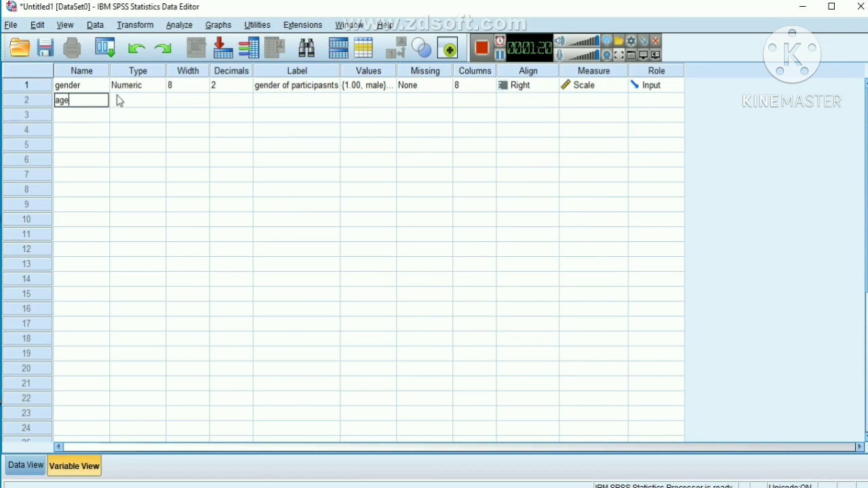
{"action": "left_click", "coordinate": [143, 103]}
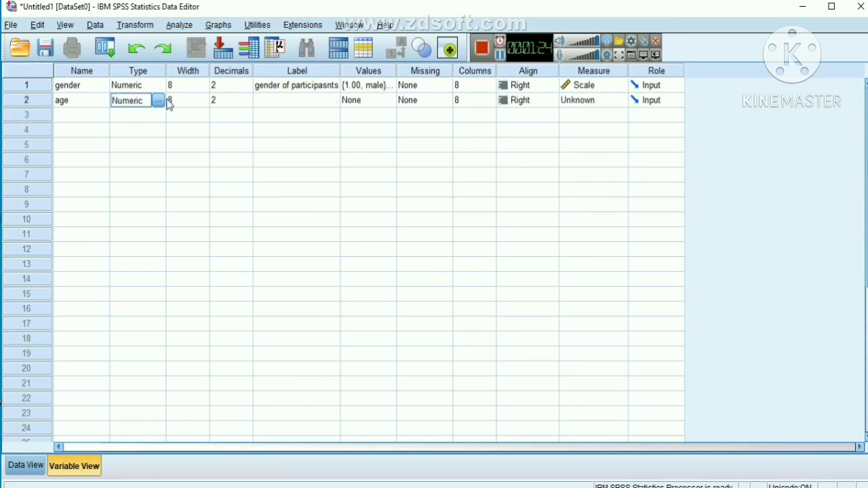
{"action": "left_click", "coordinate": [289, 102]}
{"action": "left_click", "coordinate": [289, 100]}
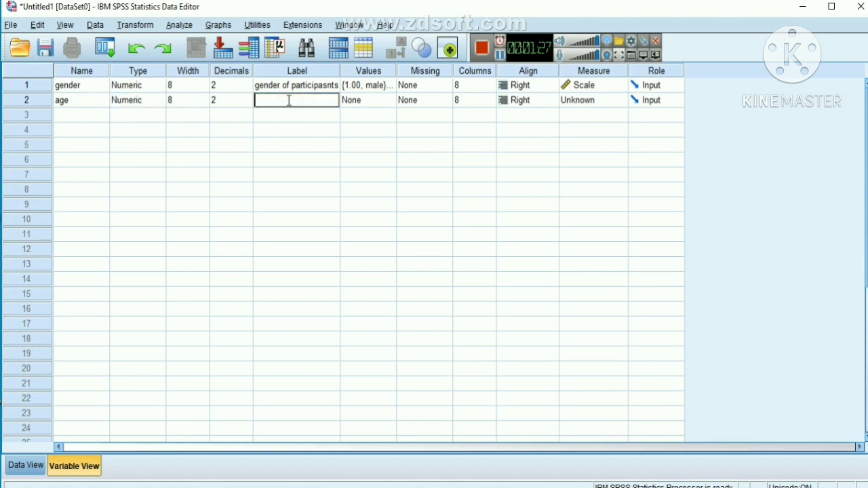
{"action": "type", "text": "age of participa"}
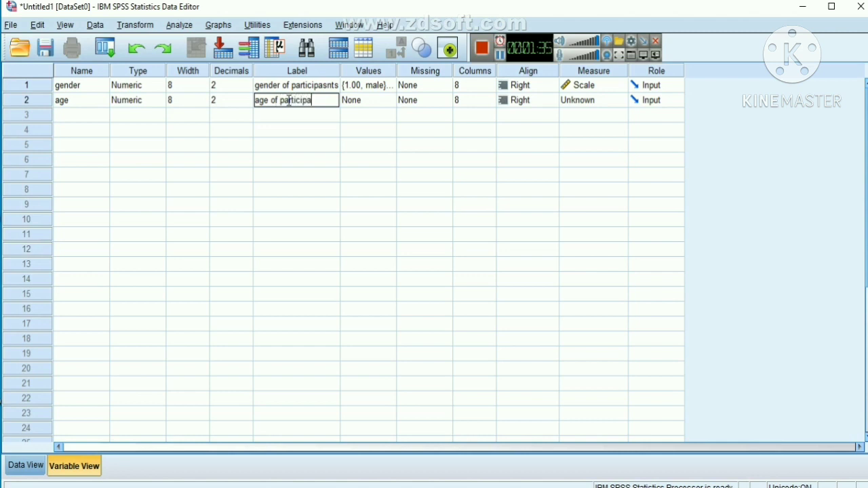
{"action": "type", "text": "nts"}
Add the value label 1 = "15-18" to the age variable
{"action": "left_click", "coordinate": [366, 109]}
{"action": "left_click", "coordinate": [387, 100]}
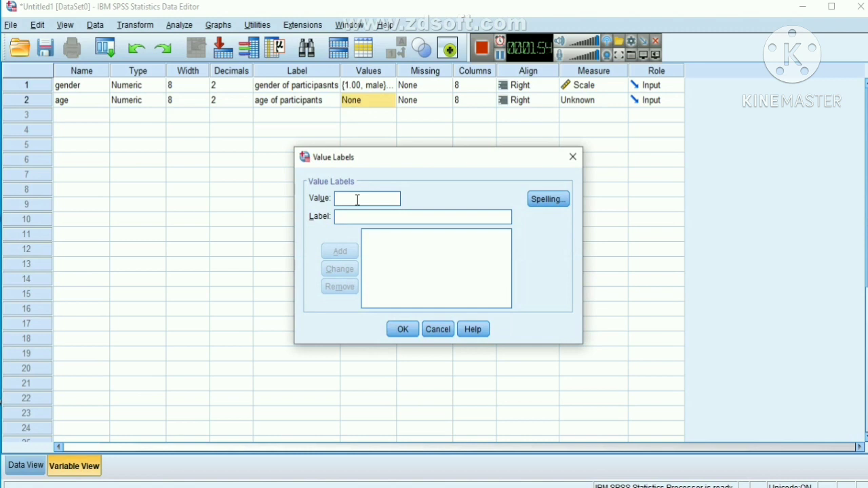
{"action": "type", "text": "1"}
{"action": "type", "text": "15"}
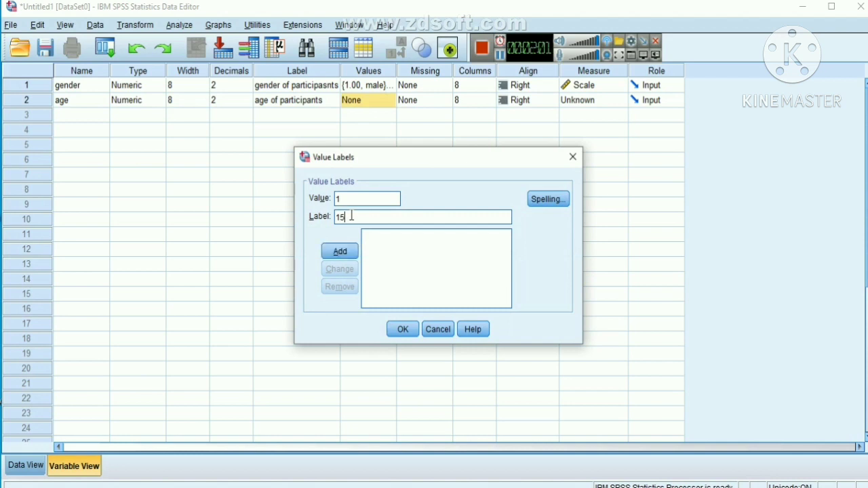
{"action": "type", "text": "-18"}
{"action": "left_click", "coordinate": [346, 251]}
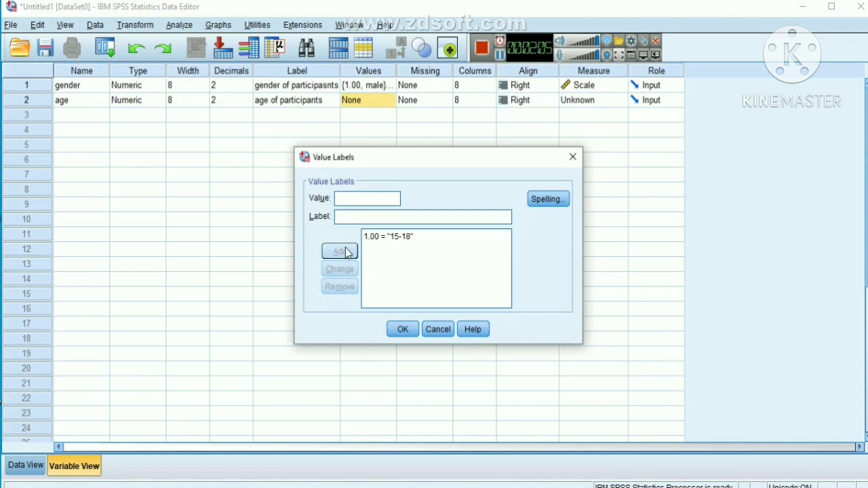
Add the value label 2 = "19-22" to the age variable
{"action": "type", "text": "2"}
{"action": "left_click", "coordinate": [349, 217]}
{"action": "type", "text": "19"}
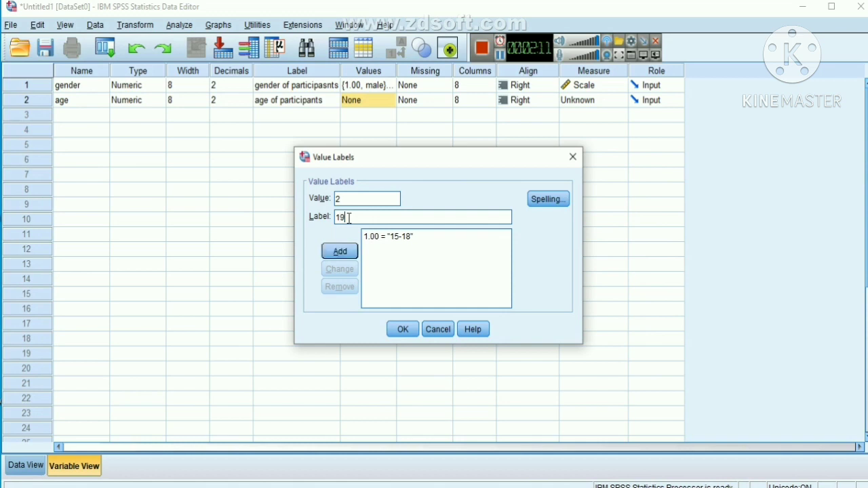
{"action": "type", "text": "-22"}
{"action": "left_click", "coordinate": [346, 251]}
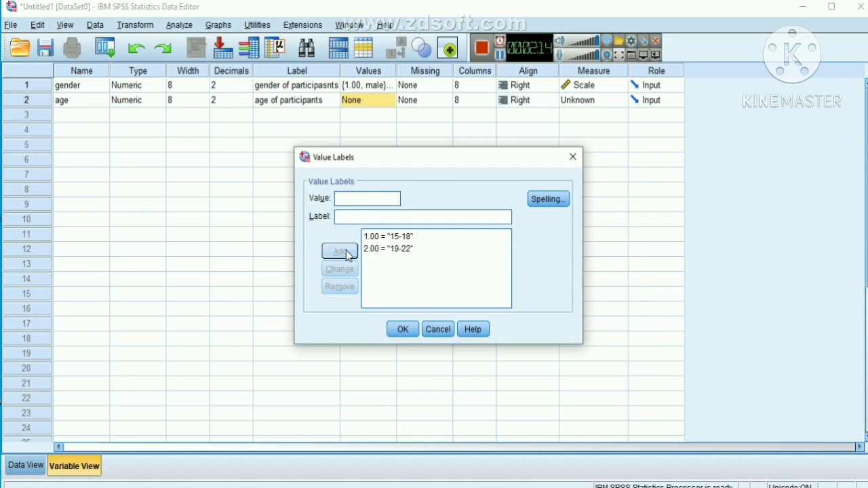
Add the value label 3 = "23-26" to the age variable and set its measure to Scale
{"action": "type", "text": "23"}
{"action": "key", "text": "BackSpace"}
{"action": "key", "text": "BackSpace"}
{"action": "type", "text": "3"}
{"action": "left_click", "coordinate": [381, 218]}
{"action": "type", "text": "23"}
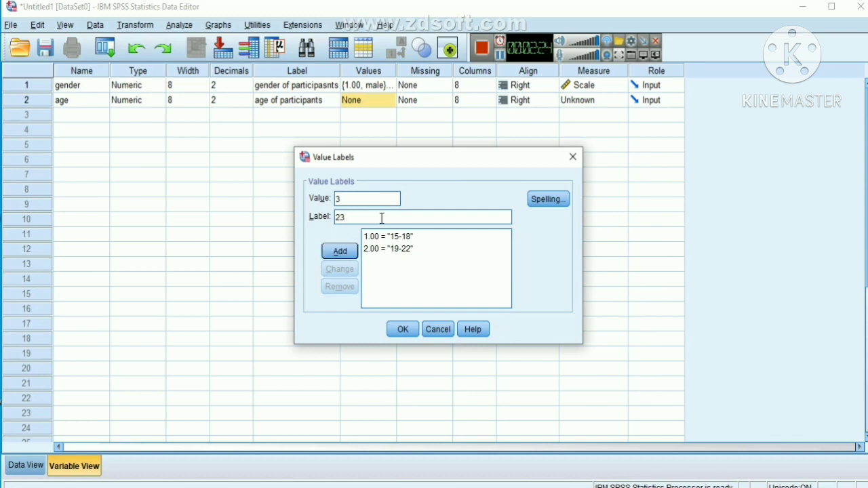
{"action": "type", "text": "-26"}
{"action": "left_click", "coordinate": [339, 252]}
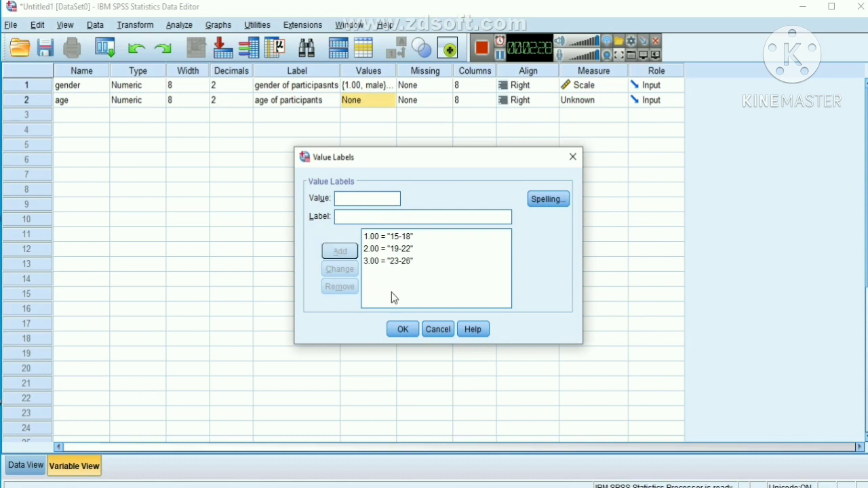
{"action": "left_click", "coordinate": [402, 330]}
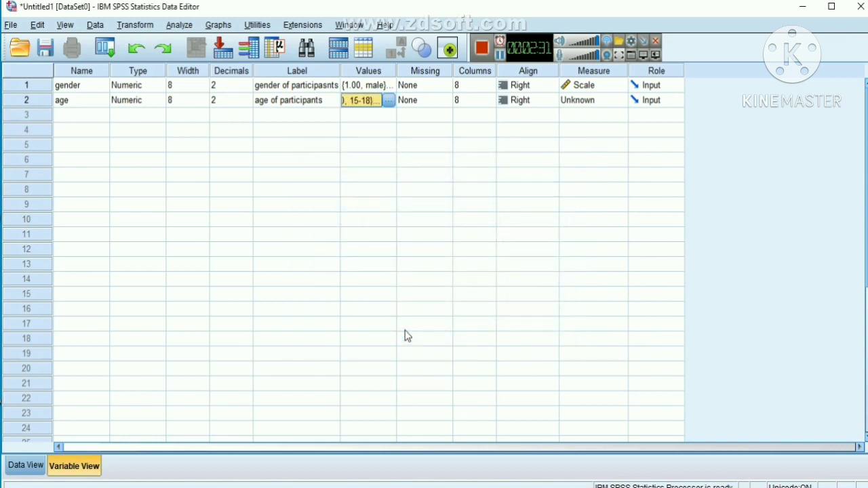
{"action": "left_click", "coordinate": [591, 100]}
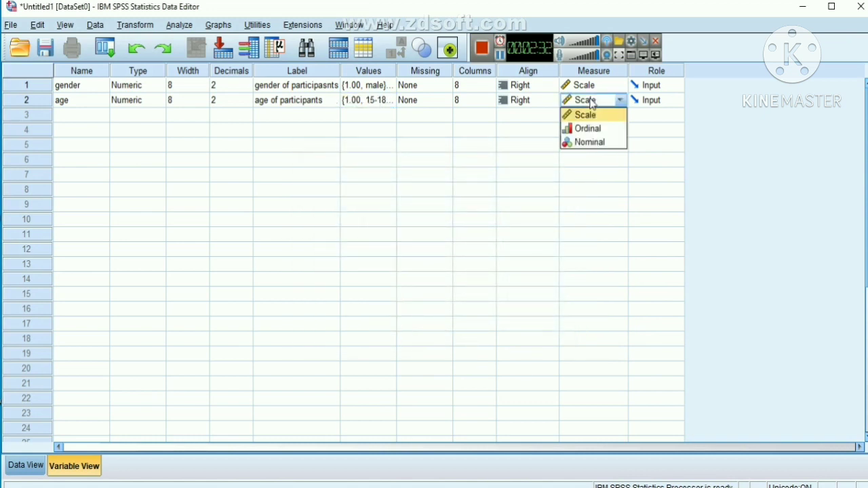
{"action": "left_click", "coordinate": [600, 115]}
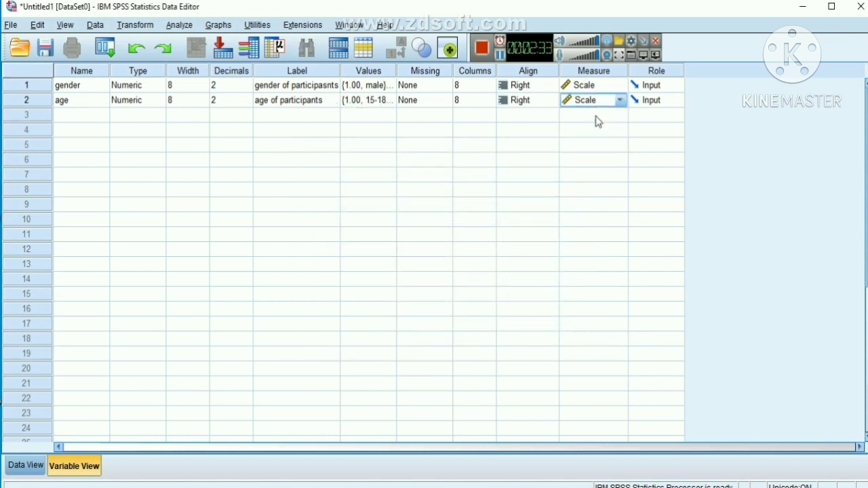
Name the third variable ERSit1 and copy its ERSit prefix as the name of the fourth variable
{"action": "left_click", "coordinate": [84, 114]}
{"action": "left_click", "coordinate": [84, 113]}
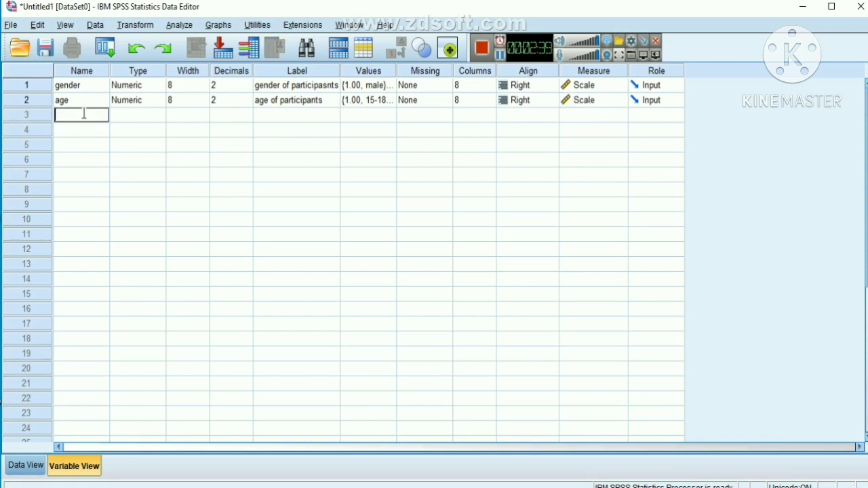
{"action": "type", "text": "ERSit1"}
{"action": "left_click_drag", "start_coordinate": [77, 115], "coordinate": [55, 116]}
{"action": "key", "text": "ctrl+c"}
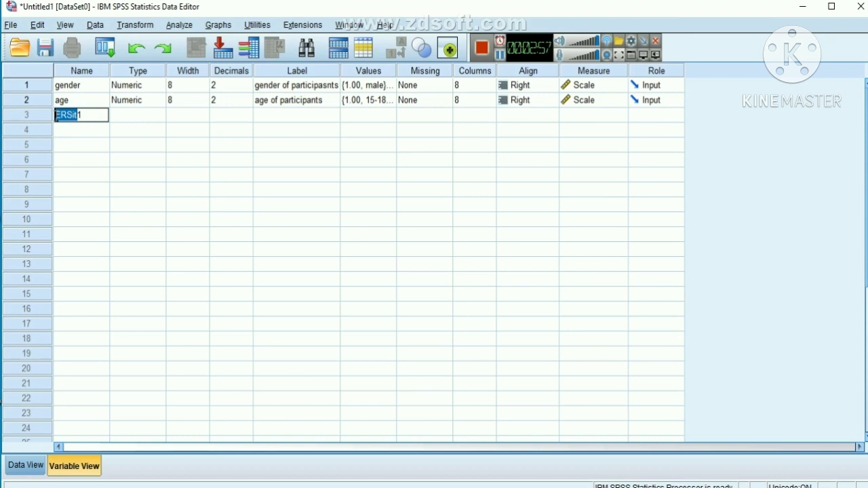
{"action": "left_click", "coordinate": [84, 130]}
{"action": "left_click", "coordinate": [84, 129]}
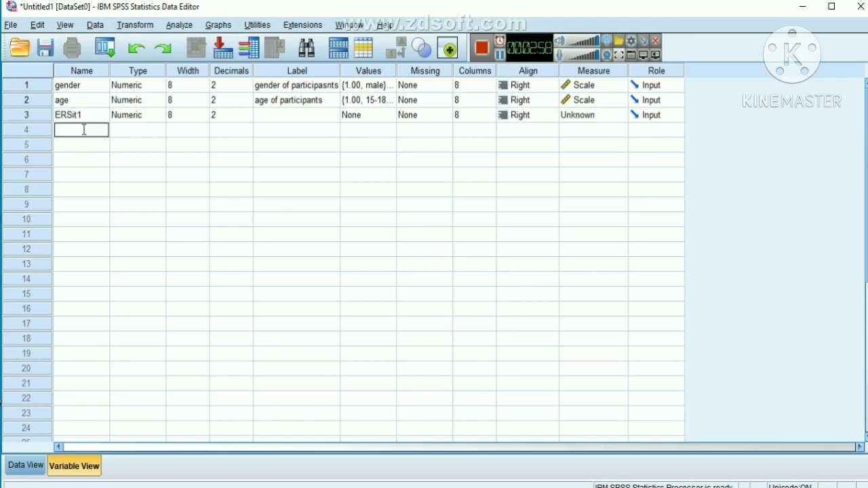
{"action": "key", "text": "ctrl+v"}
Try to name the fifth variable ERSit with the copied text
{"action": "left_click", "coordinate": [86, 150]}
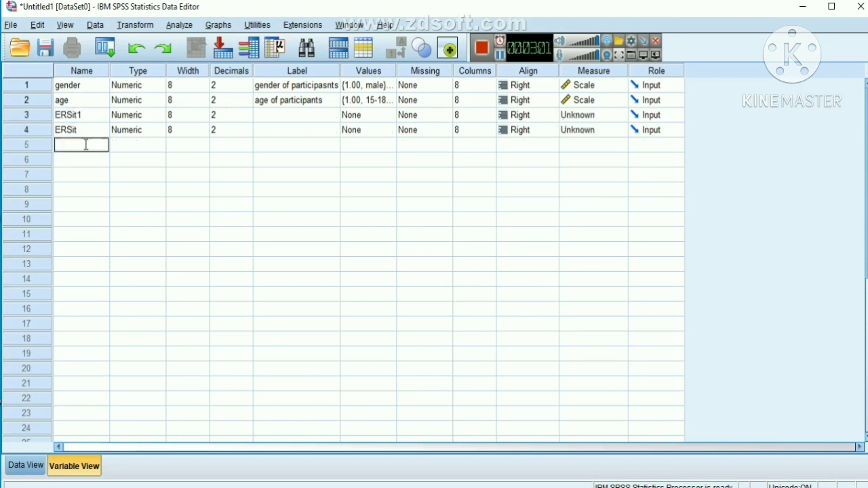
{"action": "key", "text": "ctrl+v"}
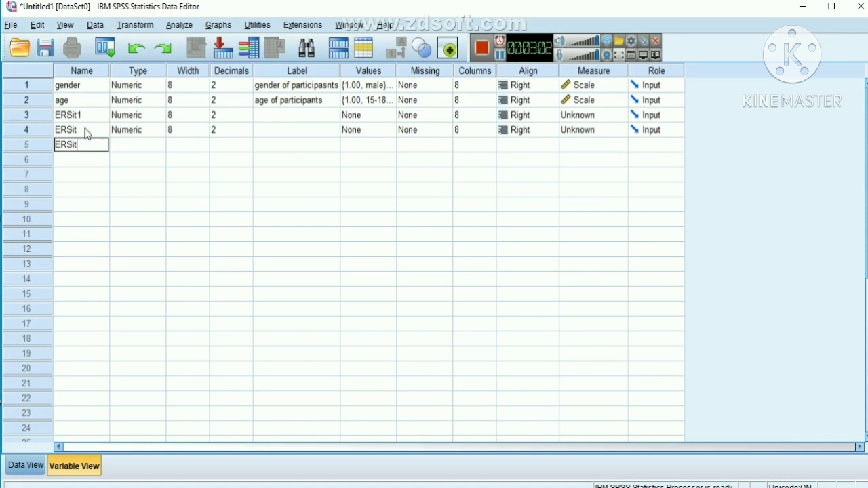
{"action": "left_click", "coordinate": [87, 132]}
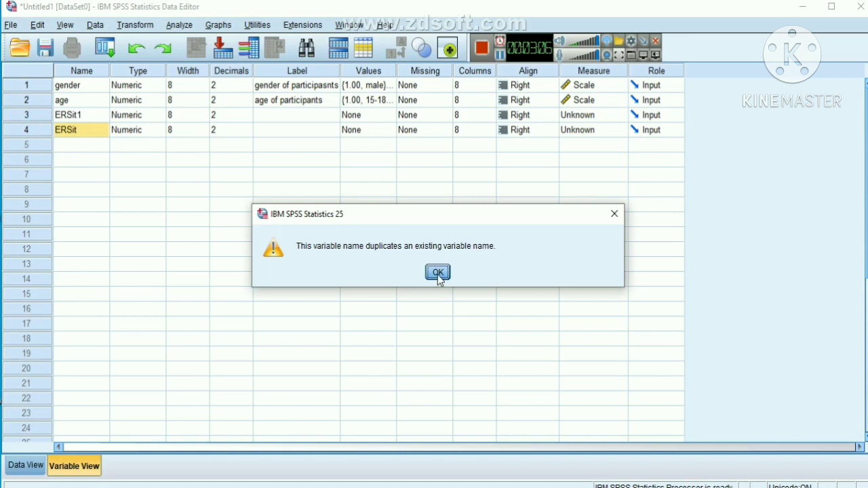
{"action": "left_click", "coordinate": [437, 272]}
Complete the fourth variable's name as ERSit2 and name the next three variables ERSit3, ERSit4 and ERSit5
{"action": "left_click", "coordinate": [81, 131]}
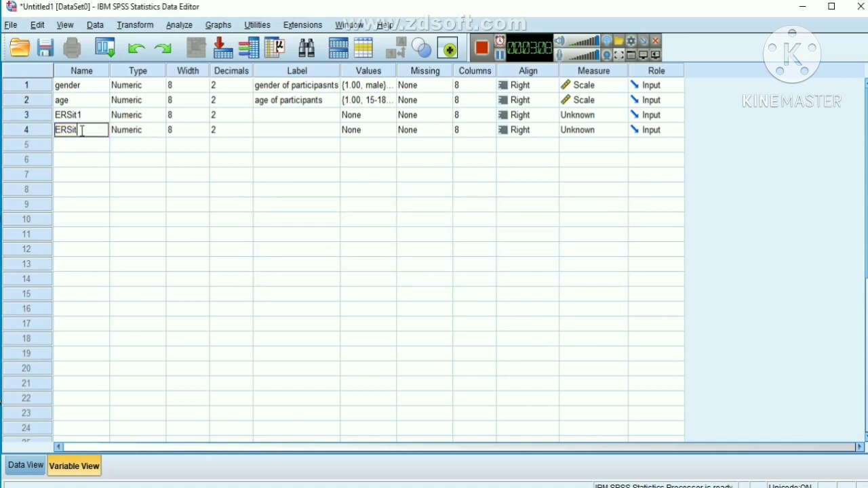
{"action": "type", "text": "2"}
{"action": "left_click", "coordinate": [86, 144]}
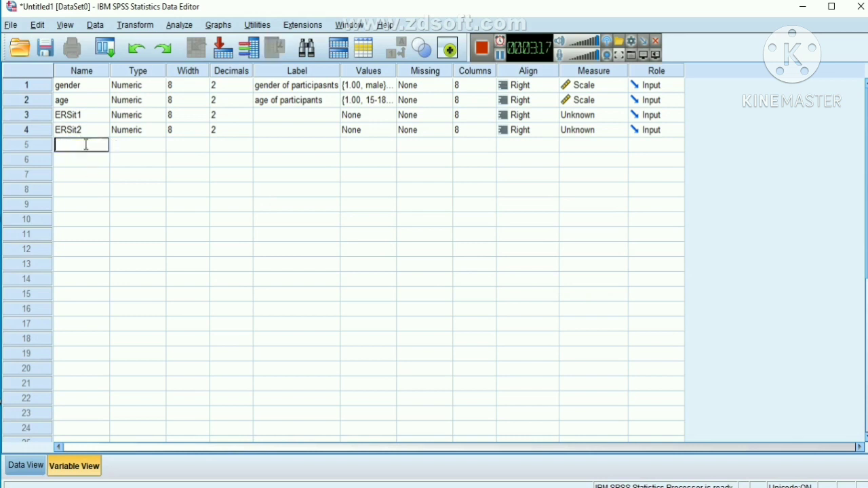
{"action": "type", "text": "ERSit3"}
{"action": "left_click", "coordinate": [85, 161]}
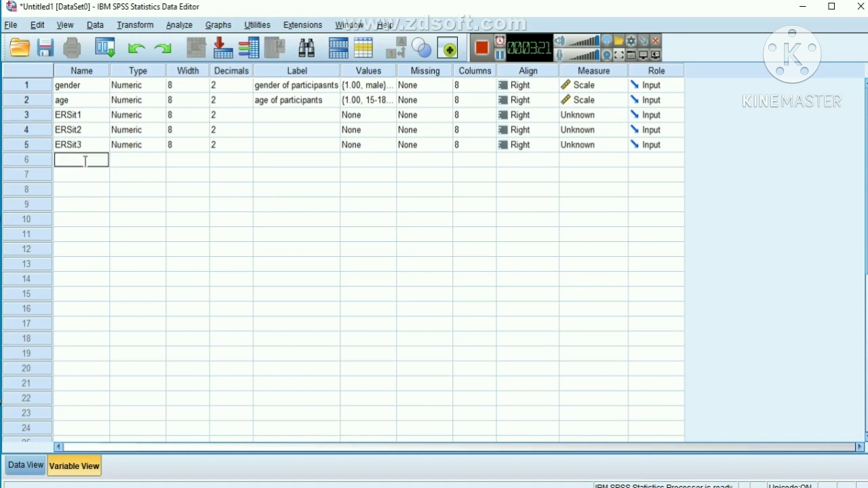
{"action": "type", "text": "ERSit4"}
{"action": "left_click", "coordinate": [86, 174]}
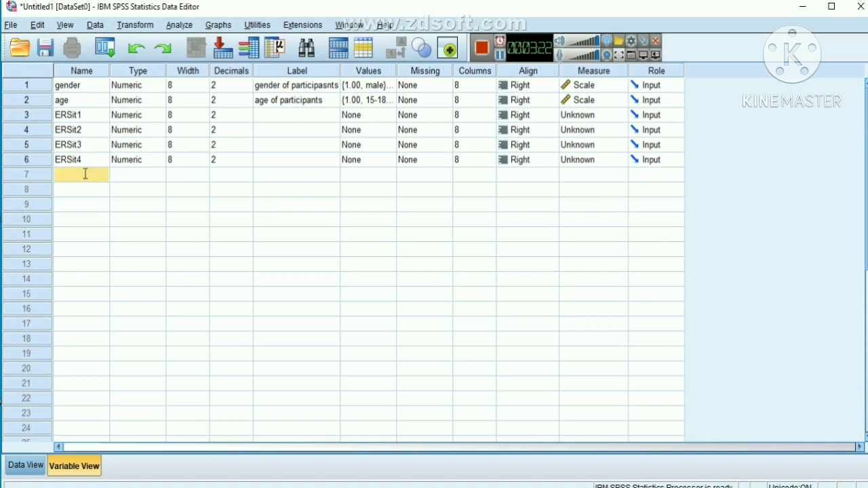
{"action": "type", "text": "ERSit5"}
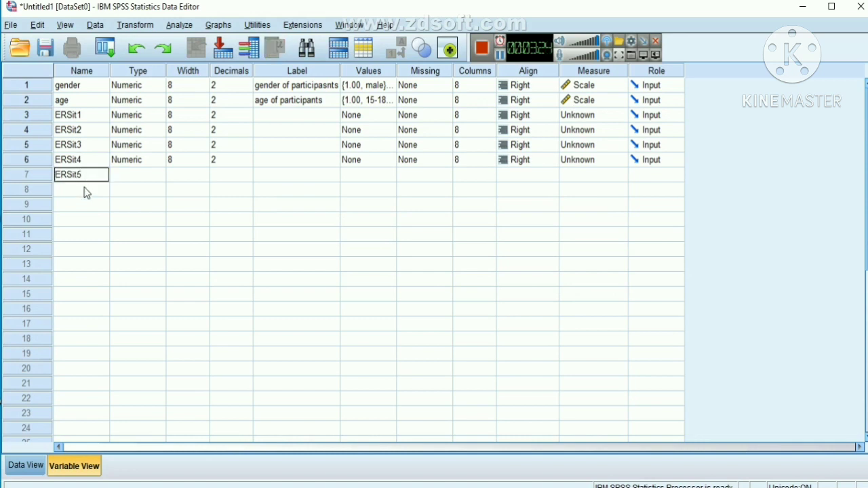
Name the variables in rows 8 to 12 ERSit6, ERSit7, ERSit8, ERSit9 and ERSit10
{"action": "left_click", "coordinate": [85, 191]}
{"action": "type", "text": "ERSit6"}
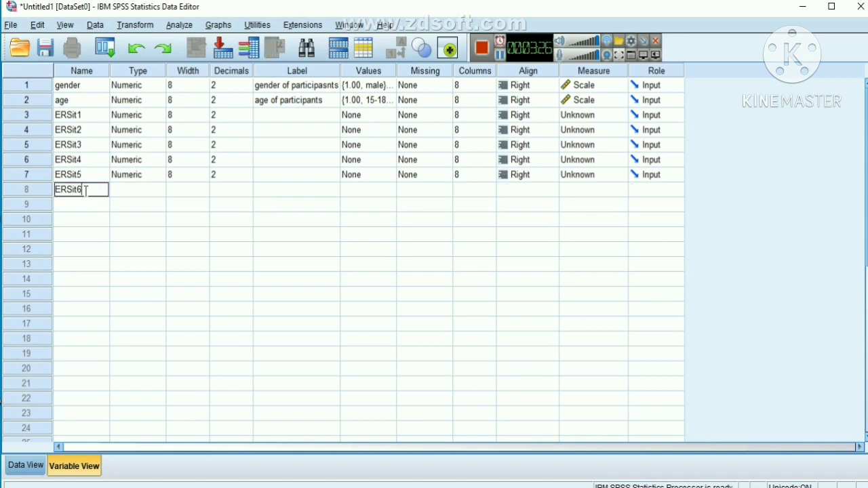
{"action": "left_click", "coordinate": [86, 206]}
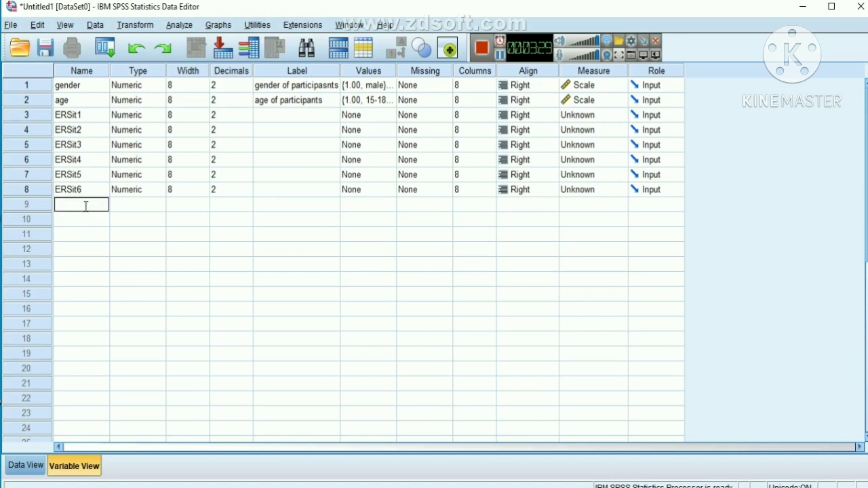
{"action": "type", "text": "ERSit7"}
{"action": "left_click", "coordinate": [84, 221]}
{"action": "type", "text": "ERSit8"}
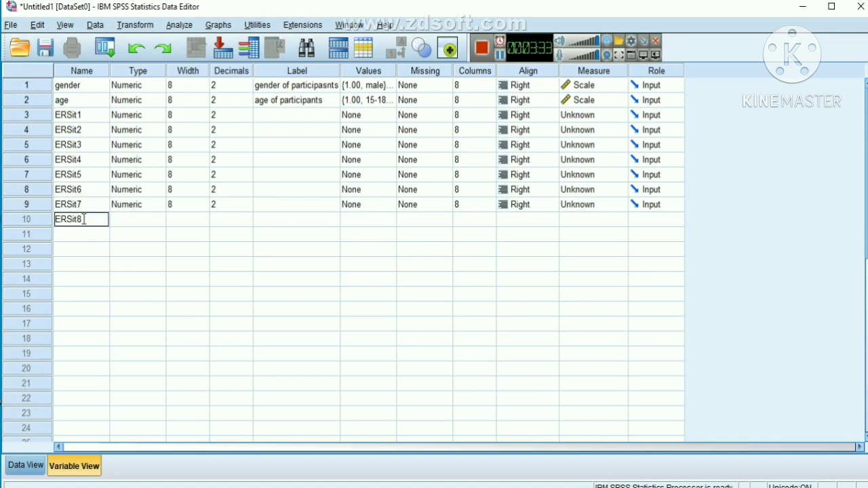
{"action": "left_click", "coordinate": [84, 236]}
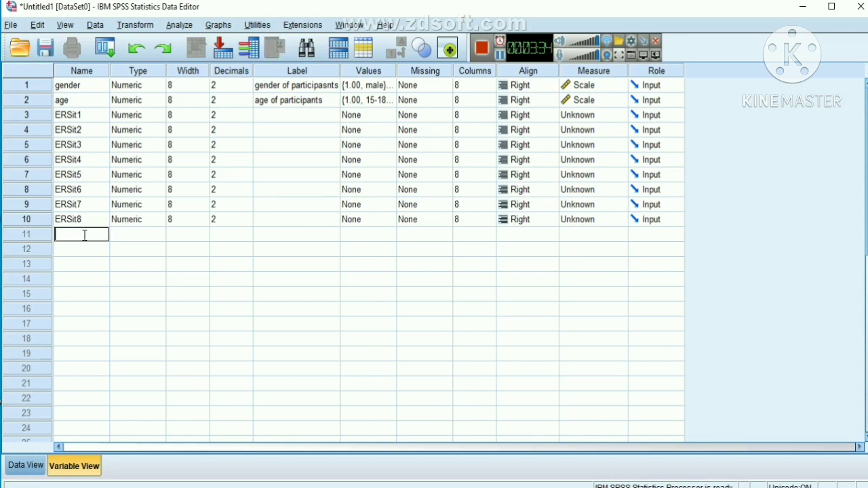
{"action": "type", "text": "ERSit9"}
{"action": "left_click", "coordinate": [83, 247]}
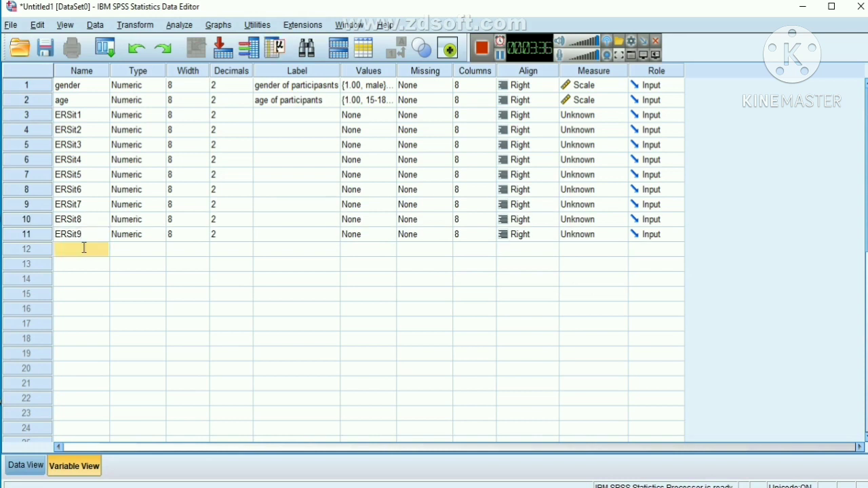
{"action": "type", "text": "ERSit10"}
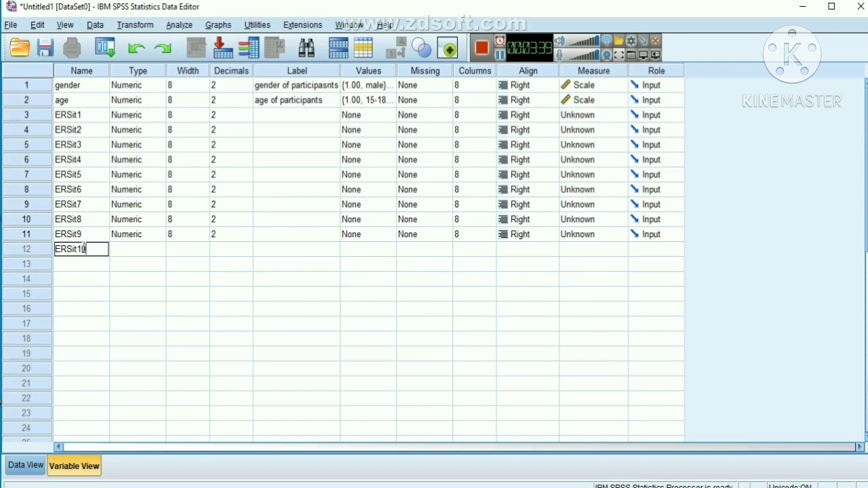
Name the variables in rows 13 to 16 ERSit11, ERSit12, ERSit13 and ERSit14
{"action": "left_click", "coordinate": [85, 264]}
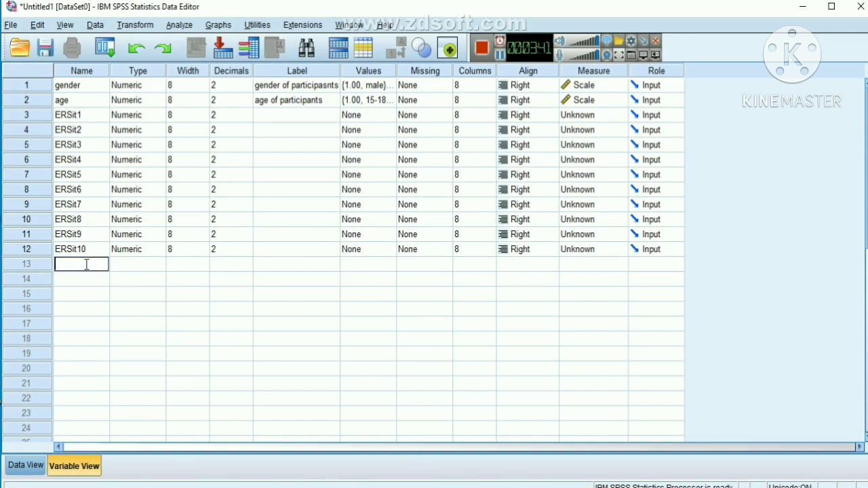
{"action": "type", "text": "ERSit11"}
{"action": "left_click", "coordinate": [88, 280]}
{"action": "type", "text": "2"}
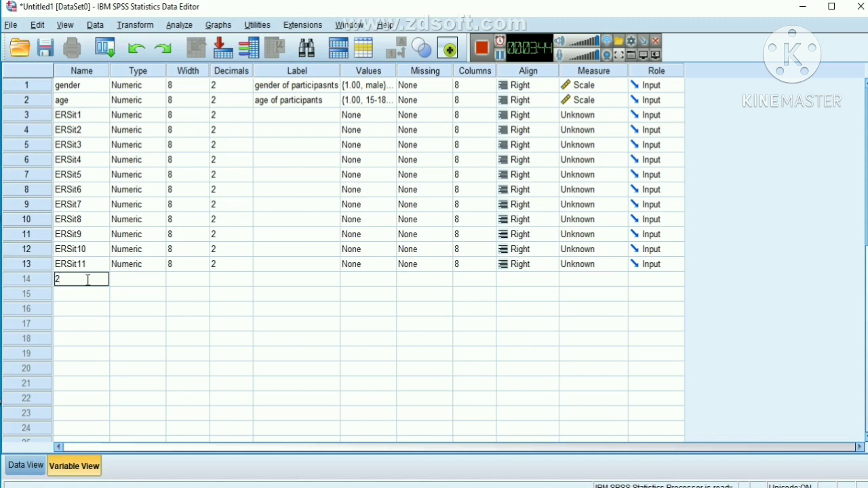
{"action": "key", "text": "BackSpace"}
{"action": "type", "text": "ERSit12"}
{"action": "key", "text": "Return"}
{"action": "type", "text": "ERSit13"}
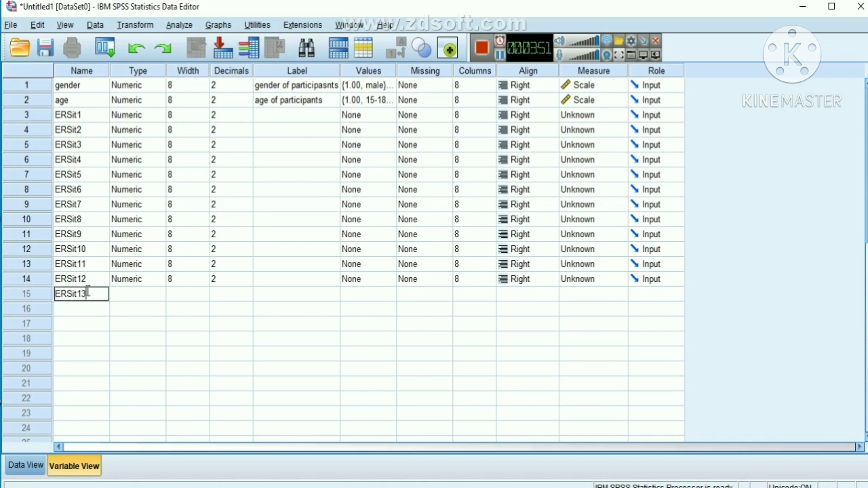
{"action": "key", "text": "Return"}
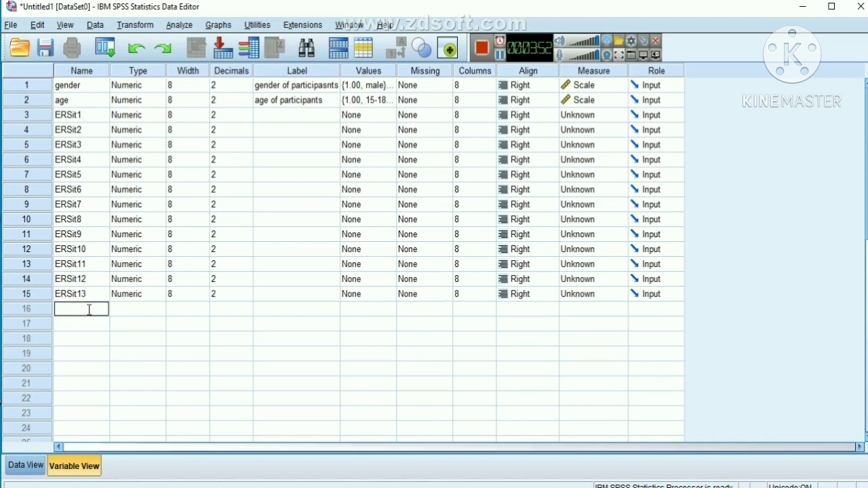
{"action": "type", "text": "ERSit14"}
{"action": "left_click", "coordinate": [139, 309]}
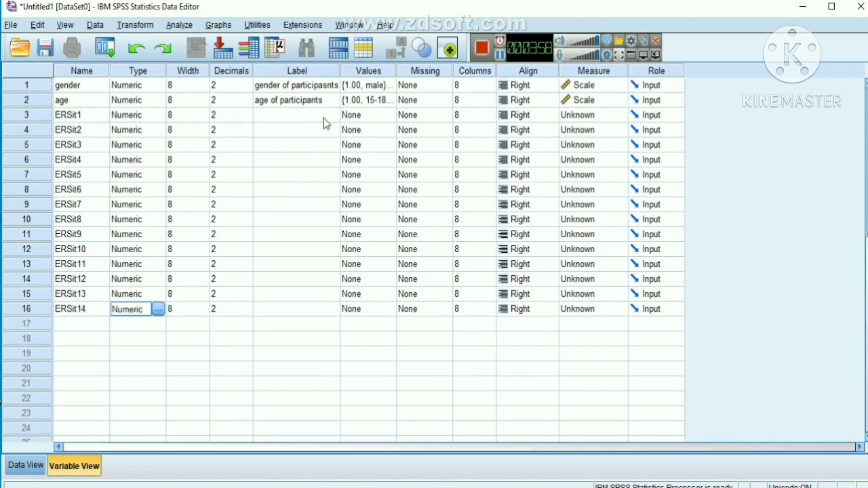
Add the value label 1 = "does not apply at all" to the ERSit1 variable
{"action": "left_click", "coordinate": [366, 115]}
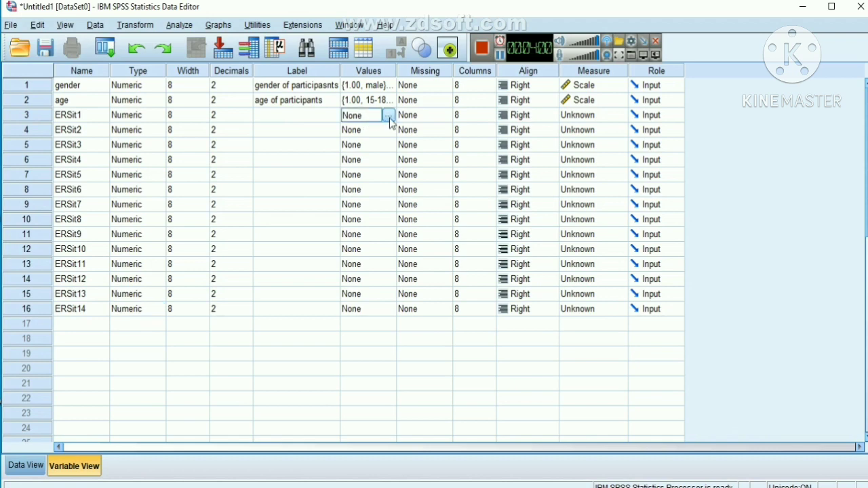
{"action": "left_click", "coordinate": [389, 117]}
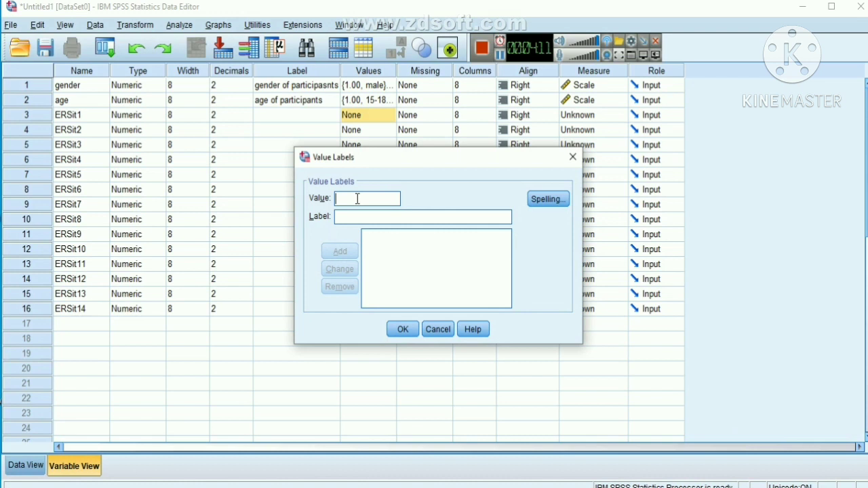
{"action": "type", "text": "1"}
{"action": "type", "text": "does"}
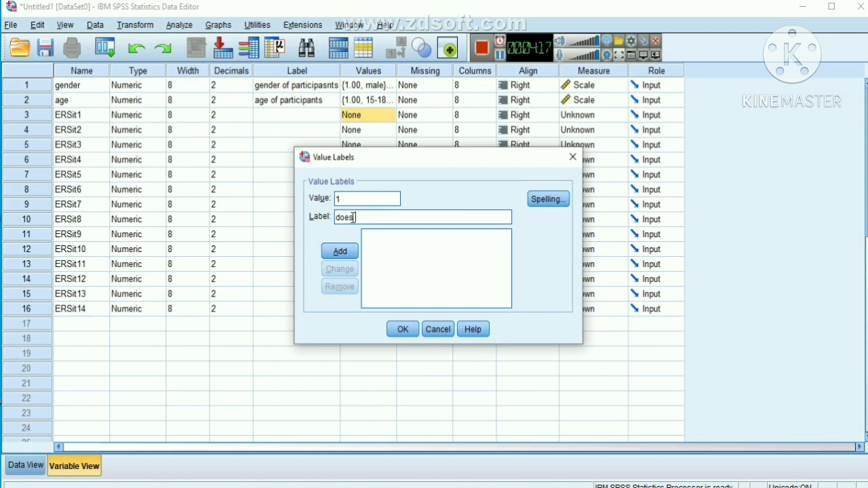
{"action": "type", "text": " not aplly at all"}
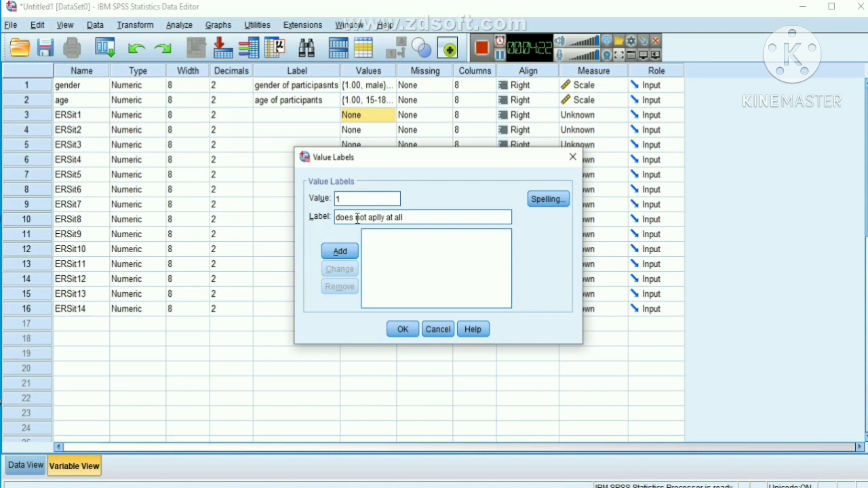
{"action": "left_click", "coordinate": [379, 218]}
{"action": "key", "text": "BackSpace"}
{"action": "type", "text": "p"}
{"action": "left_click", "coordinate": [340, 251]}
Add the value label 2 = "applies slightly" to the ERSit1 variable
{"action": "type", "text": "2"}
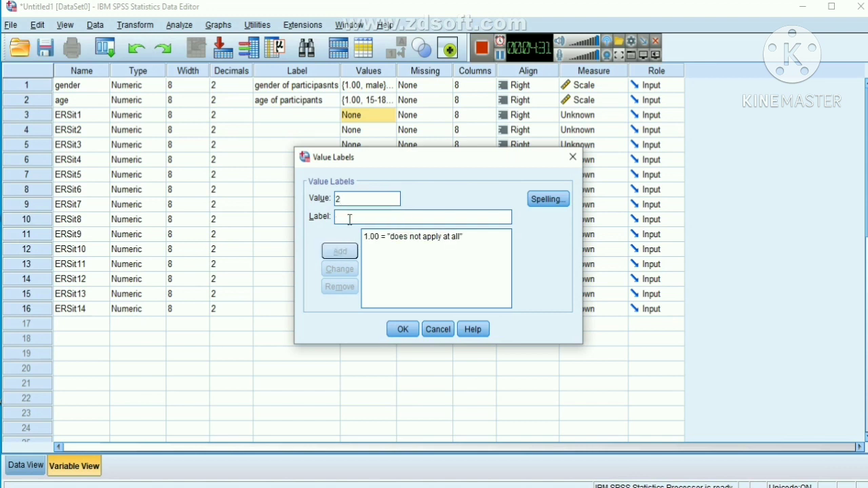
{"action": "type", "text": "applies"}
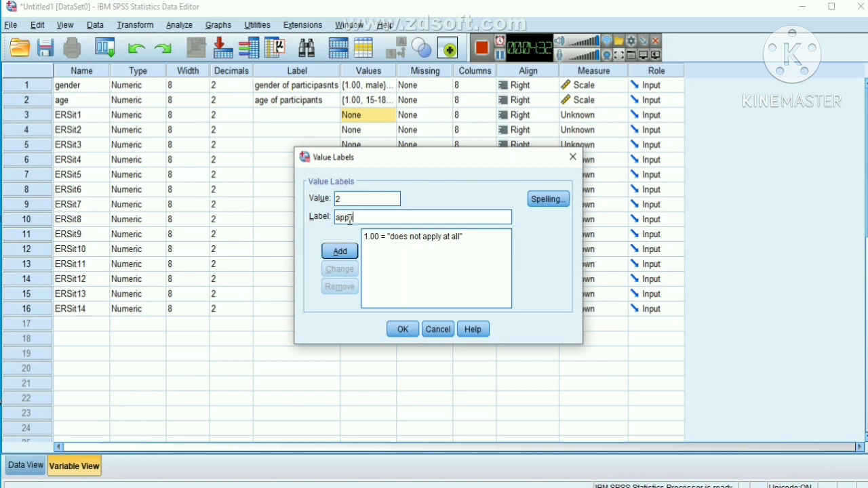
{"action": "type", "text": " slightly"}
{"action": "left_click", "coordinate": [348, 251]}
Add the value label 3 = "applies somewhat" to the ERSit1 variable
{"action": "type", "text": "3"}
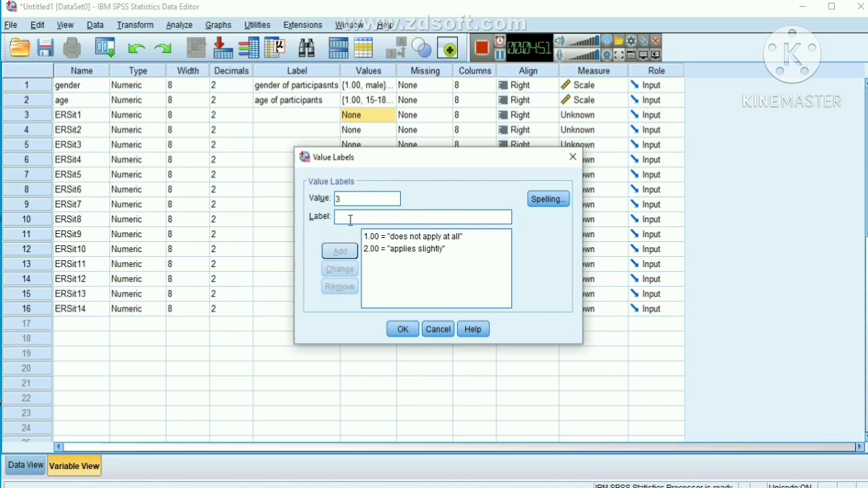
{"action": "type", "text": "applies "}
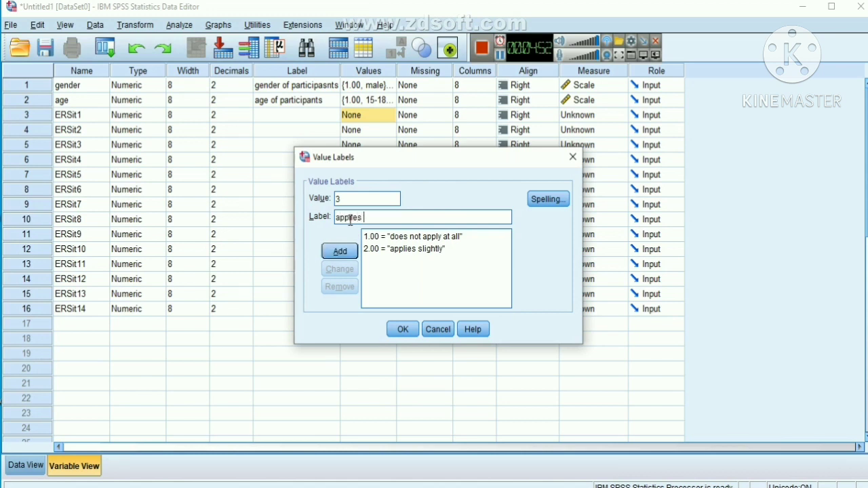
{"action": "type", "text": "somewhat"}
{"action": "left_click", "coordinate": [341, 251]}
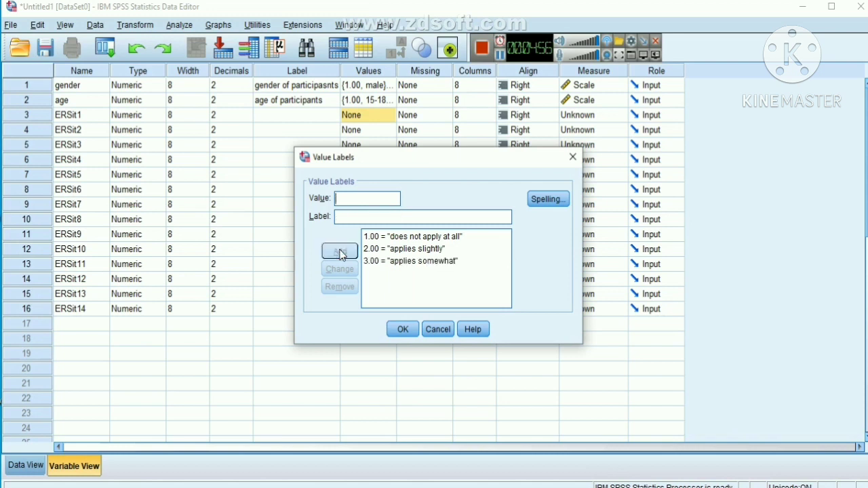
Add the value label 4 = "applies very strongly" to ERSit1 and apply its set of value labels
{"action": "type", "text": "4"}
{"action": "left_click", "coordinate": [355, 217]}
{"action": "type", "text": "appli"}
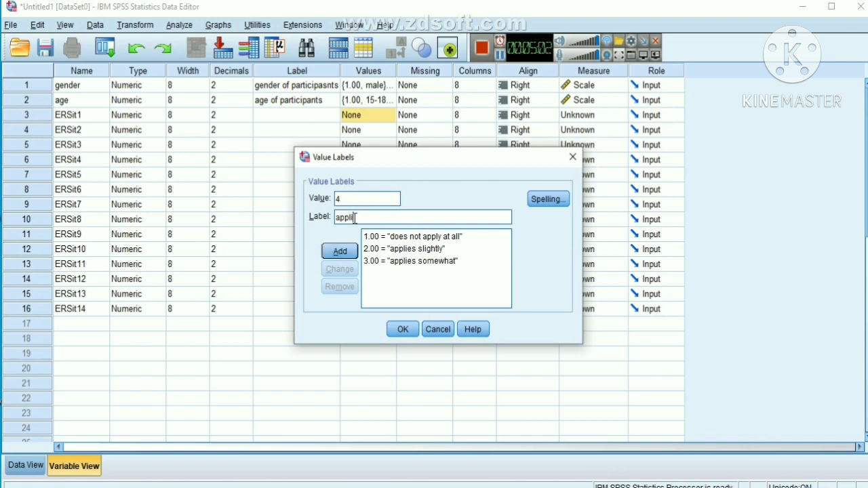
{"action": "type", "text": "es very strongly"}
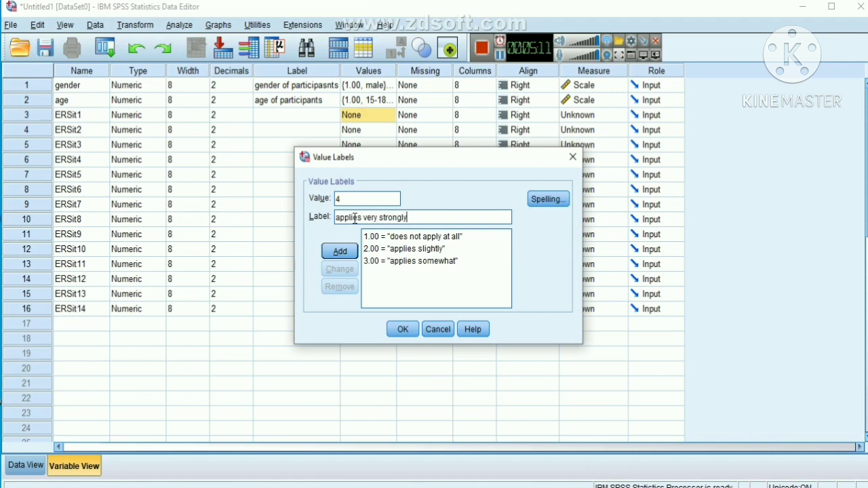
{"action": "left_click", "coordinate": [340, 251]}
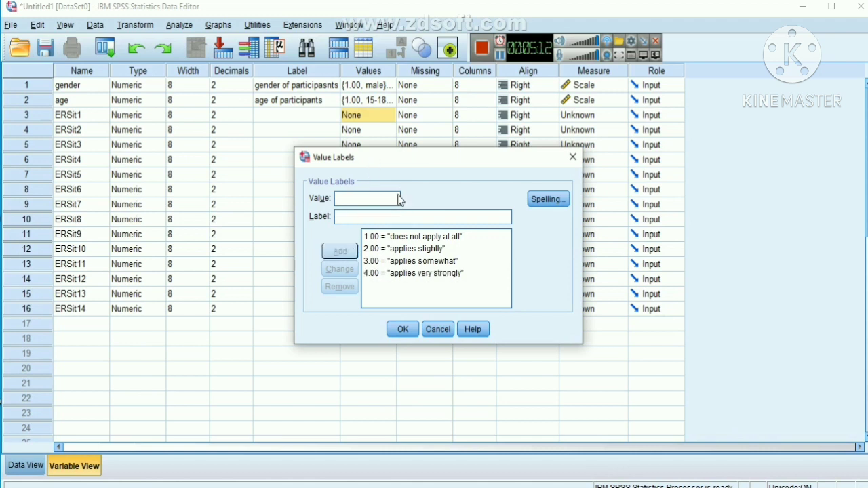
{"action": "left_click", "coordinate": [390, 329]}
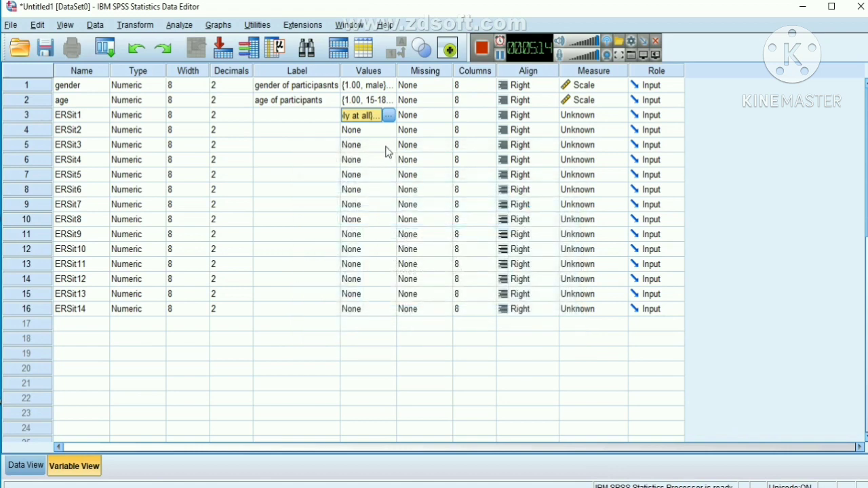
Copy the value labels of ERSit1 to the ERSit2 variable
{"action": "right_click", "coordinate": [371, 116]}
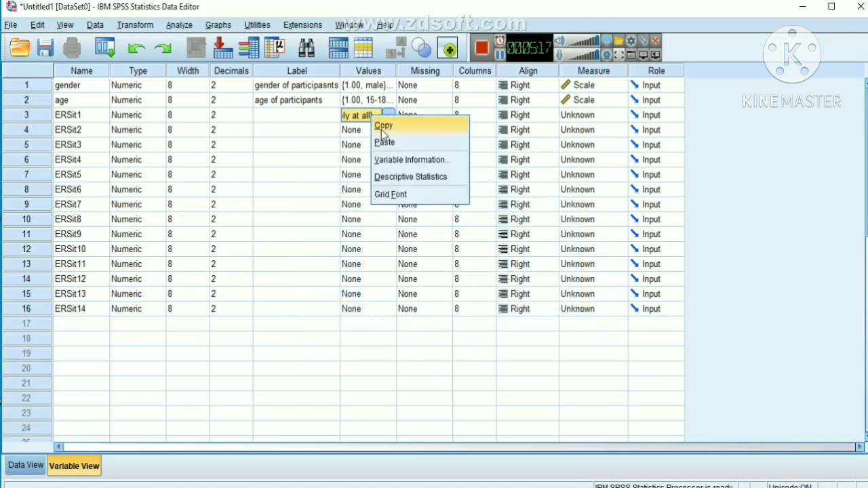
{"action": "left_click", "coordinate": [383, 126]}
{"action": "left_click", "coordinate": [359, 129]}
{"action": "right_click", "coordinate": [359, 130]}
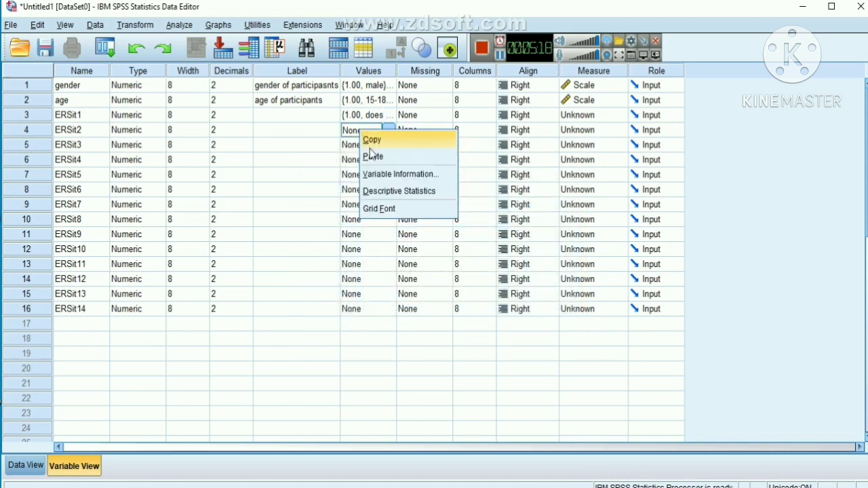
{"action": "left_click", "coordinate": [372, 156]}
Paste the copied value labels into the ERSit3 and ERSit4 variables
{"action": "left_click", "coordinate": [363, 147]}
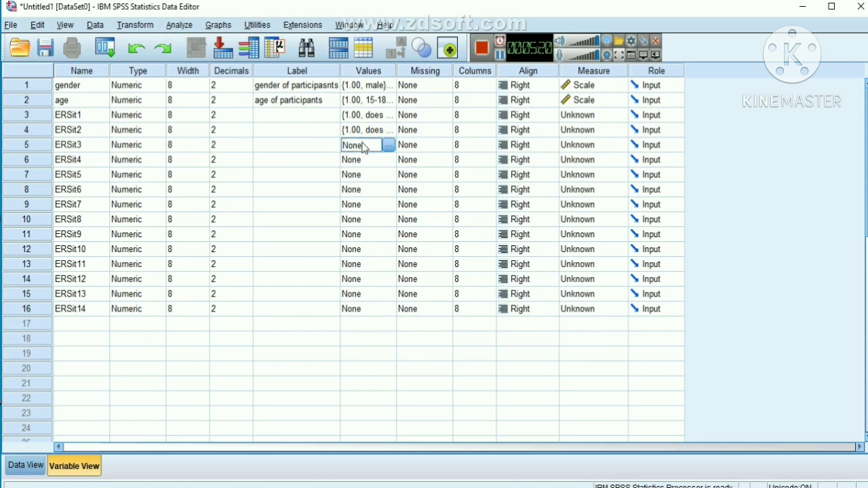
{"action": "right_click", "coordinate": [364, 149]}
{"action": "left_click", "coordinate": [372, 170]}
{"action": "left_click", "coordinate": [365, 161]}
{"action": "right_click", "coordinate": [365, 160]}
{"action": "left_click", "coordinate": [378, 187]}
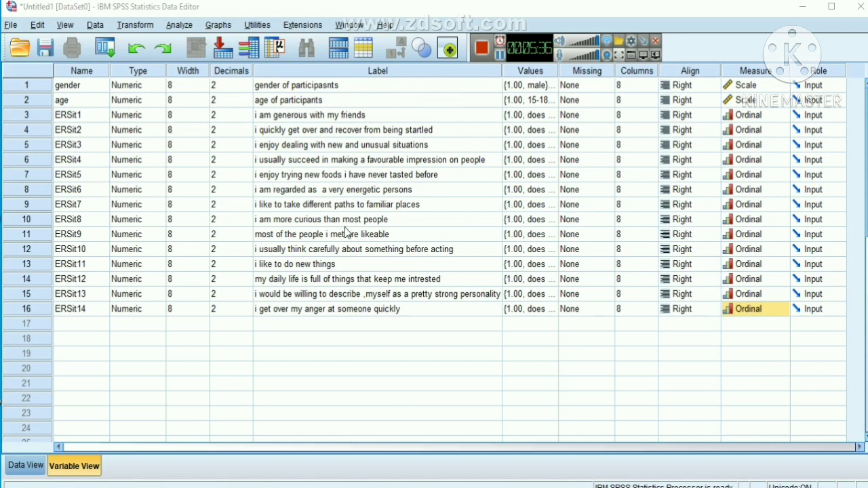
{"action": "left_click", "coordinate": [135, 25]}
{"action": "left_click", "coordinate": [157, 40]}
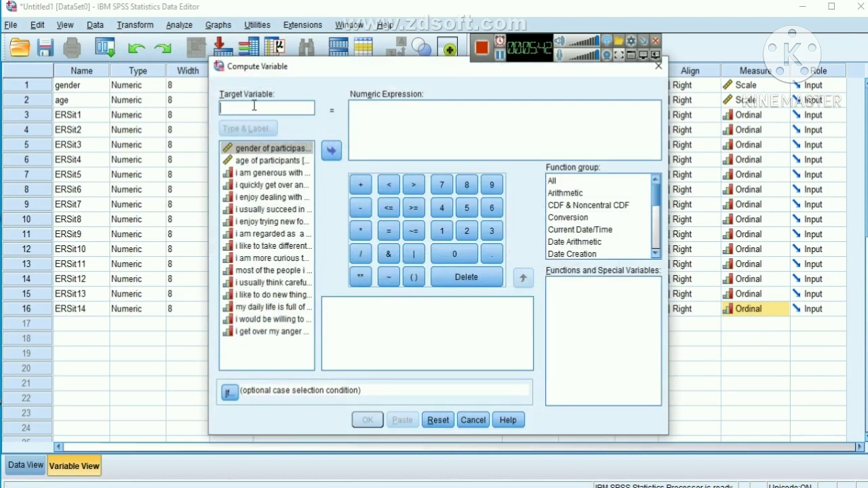
{"action": "type", "text": "ER"}
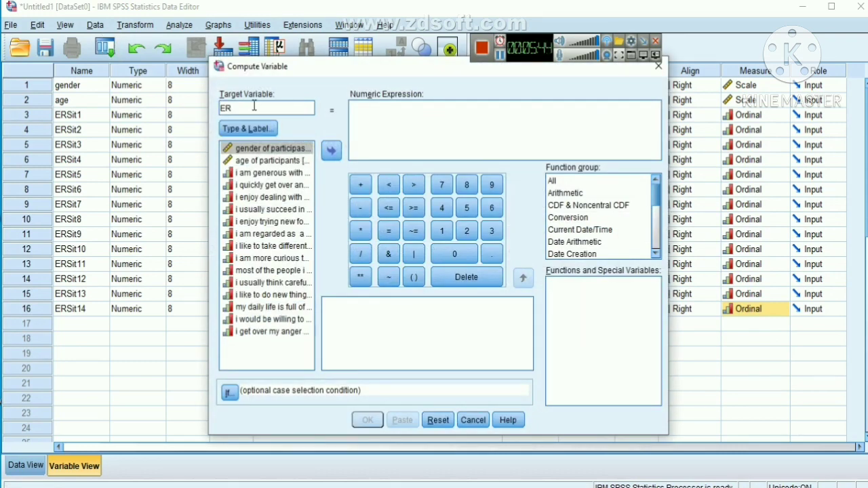
{"action": "type", "text": "Stotal_sum"}
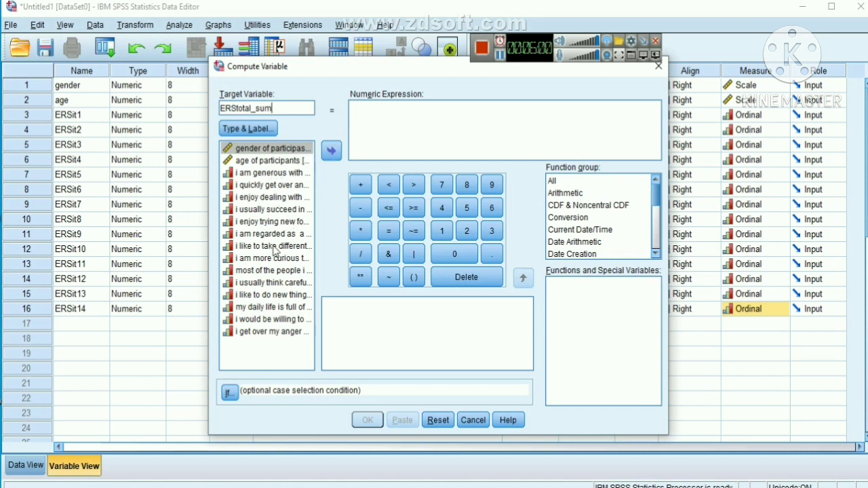
{"action": "double_click", "coordinate": [291, 173]}
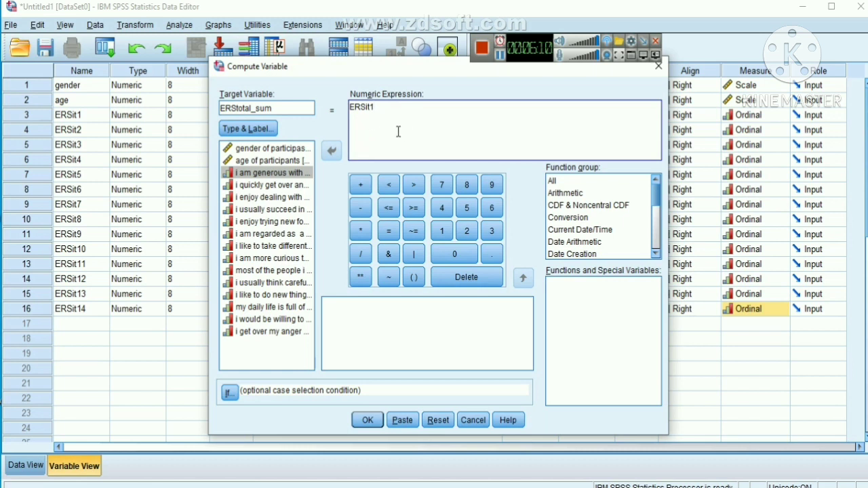
{"action": "left_click", "coordinate": [658, 67]}
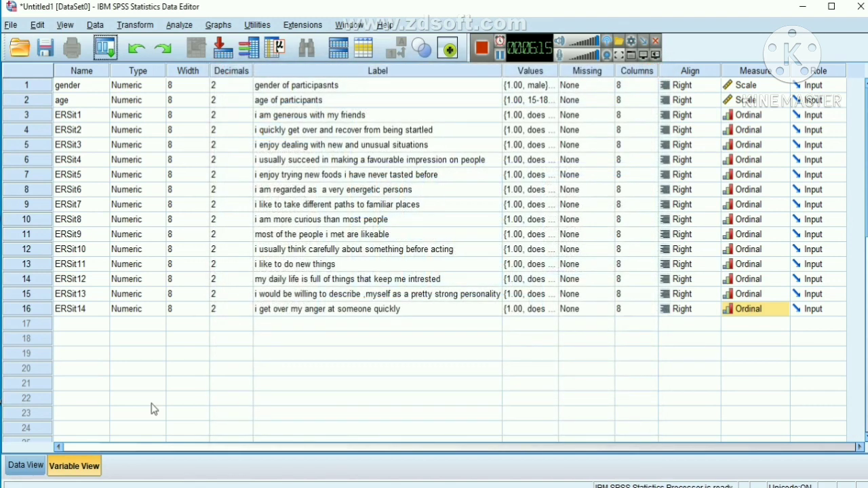
Begin the first case in the data grid with gender 1, age 2 and ERSit1 3
{"action": "left_click", "coordinate": [26, 466]}
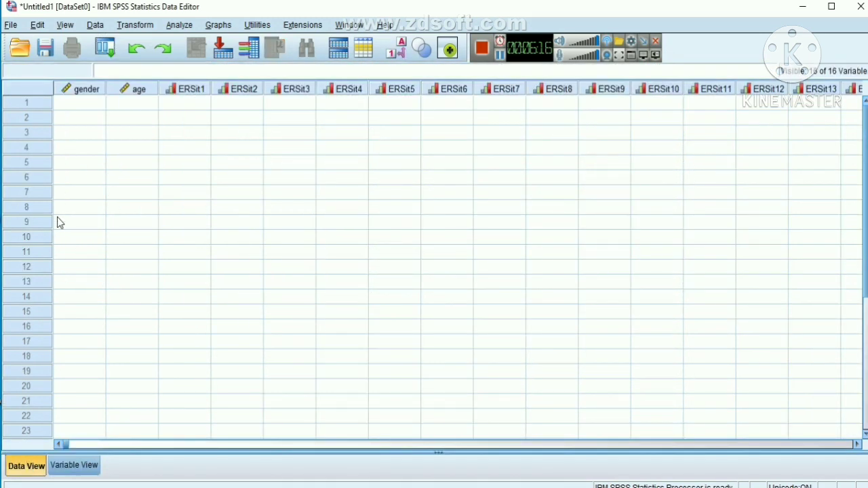
{"action": "double_click", "coordinate": [83, 103]}
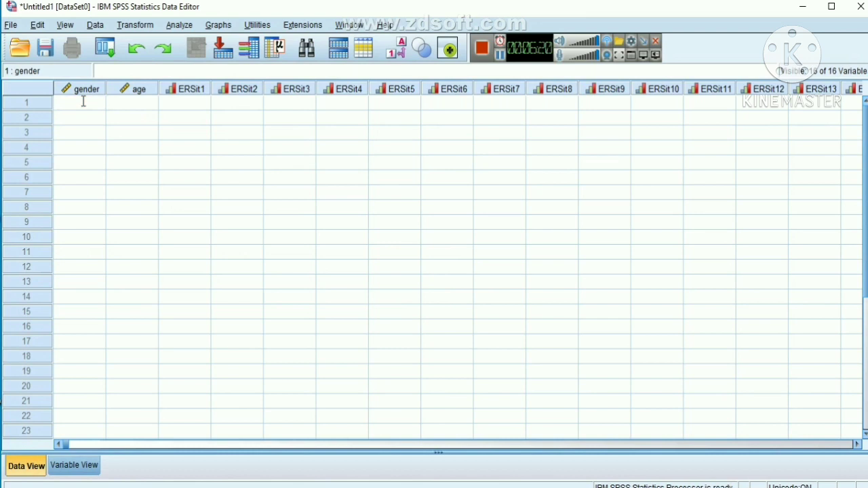
{"action": "type", "text": "1"}
{"action": "left_click", "coordinate": [120, 106]}
{"action": "double_click", "coordinate": [127, 105]}
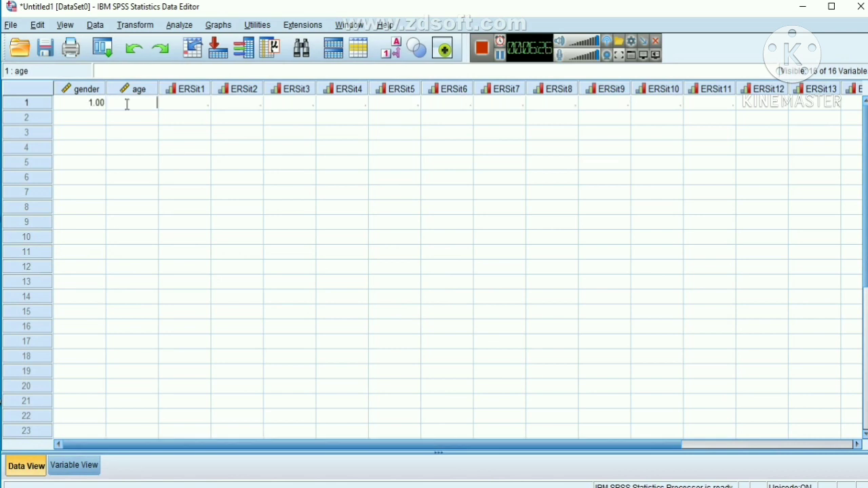
{"action": "type", "text": "2"}
{"action": "left_click", "coordinate": [199, 110]}
{"action": "left_click", "coordinate": [198, 106]}
{"action": "type", "text": "3"}
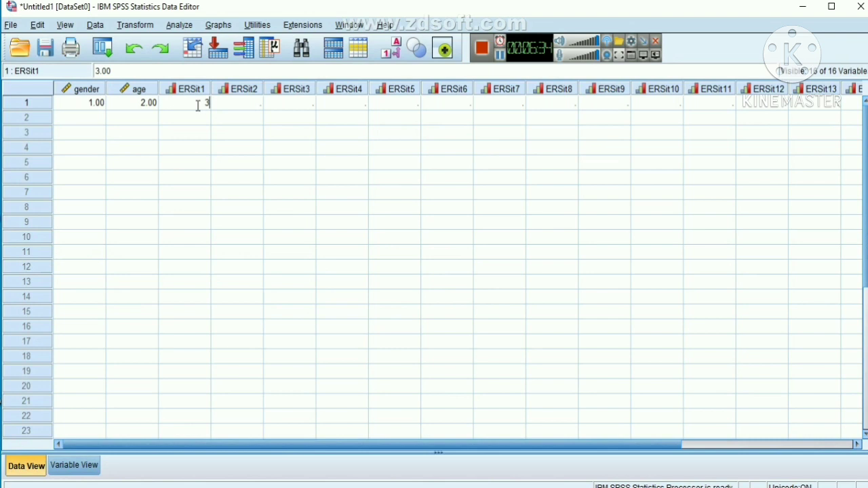
{"action": "key", "text": "Tab"}
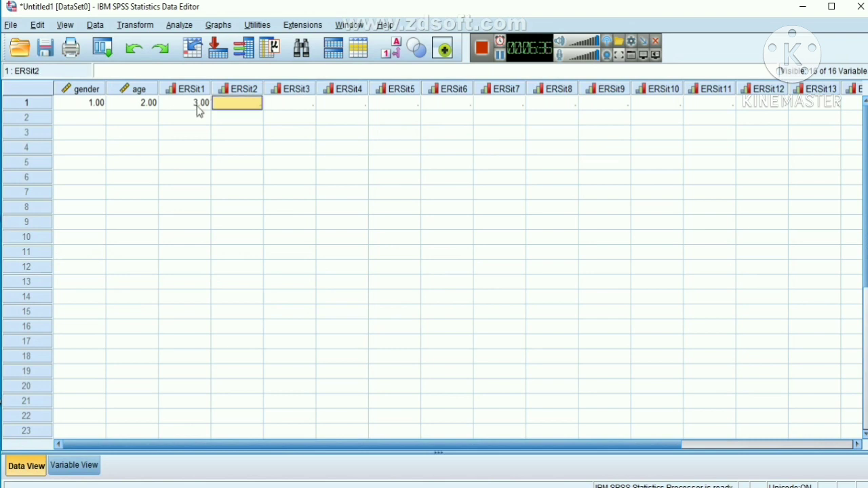
For the first case, enter 2 for ERSit2, ERSit3 and ERSit4, and 4 for ERSit5
{"action": "type", "text": "2"}
{"action": "key", "text": "Tab"}
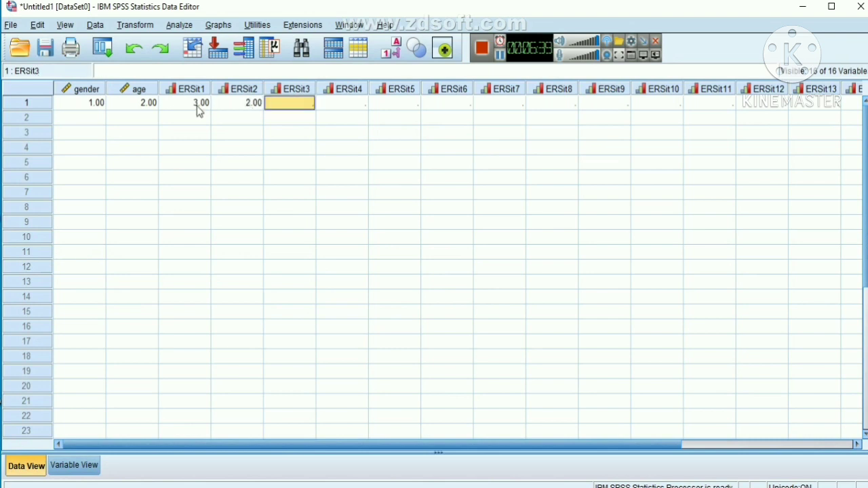
{"action": "type", "text": "3"}
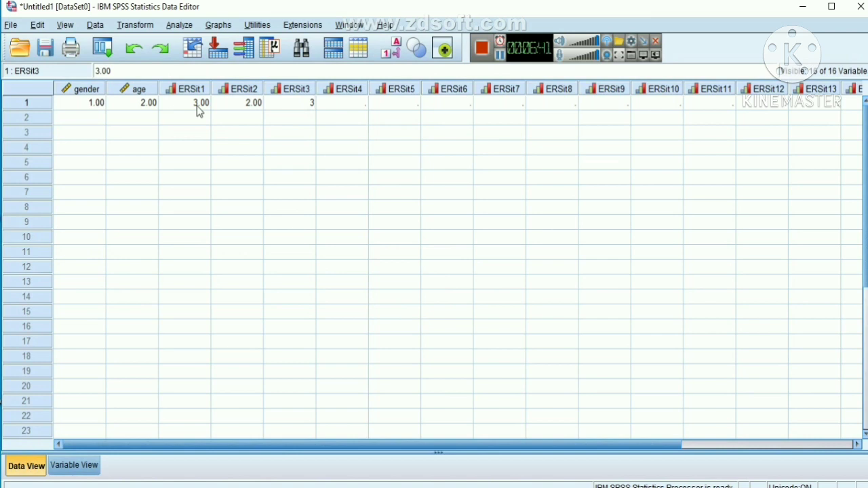
{"action": "key", "text": "BackSpace"}
{"action": "type", "text": "2"}
{"action": "key", "text": "Tab"}
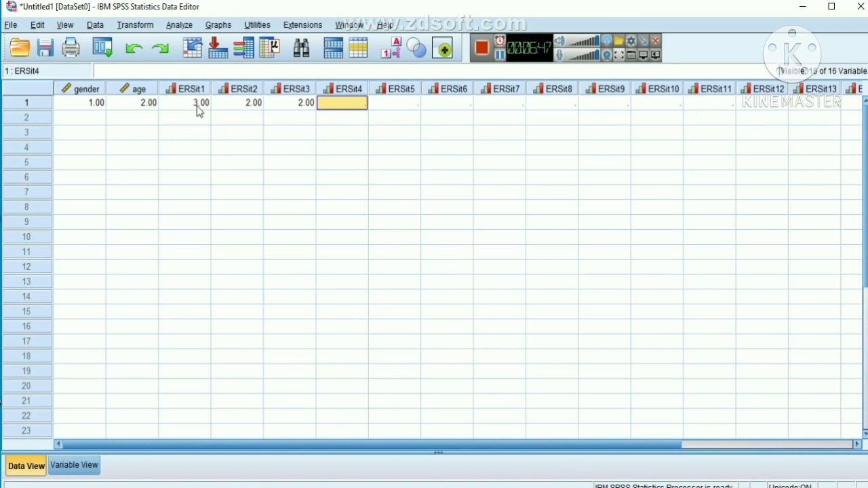
{"action": "type", "text": "2"}
{"action": "key", "text": "Tab"}
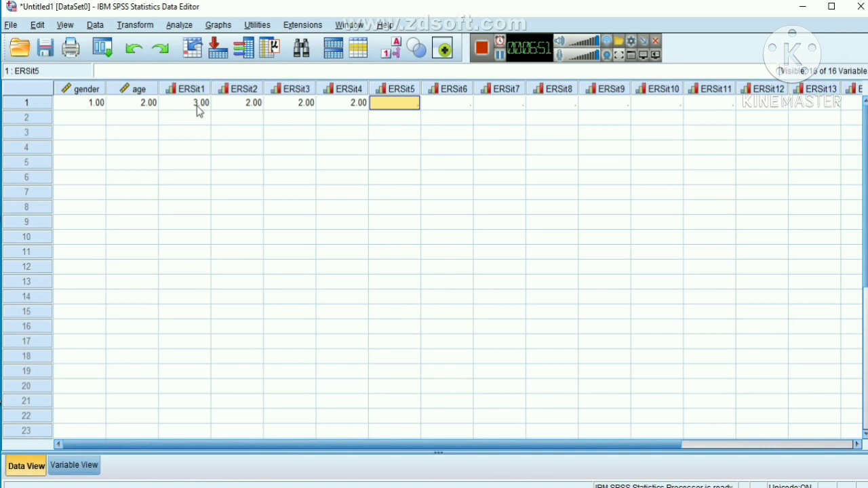
{"action": "type", "text": "4"}
{"action": "key", "text": "Tab"}
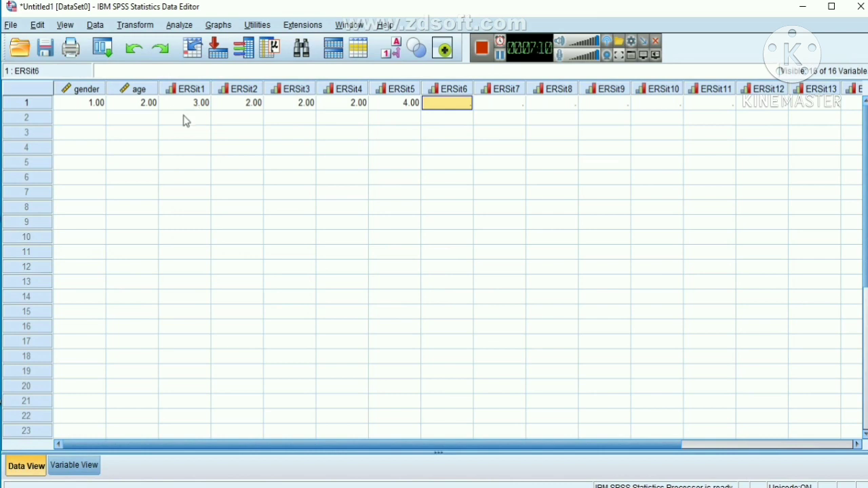
Review the value labels defined for the age variable, leaving them as they are
{"action": "left_click", "coordinate": [72, 467]}
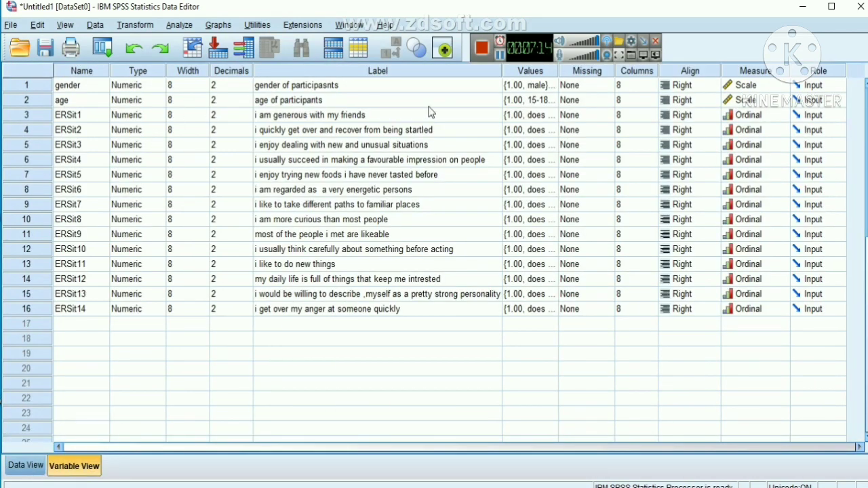
{"action": "left_click", "coordinate": [520, 102]}
{"action": "left_click", "coordinate": [550, 100]}
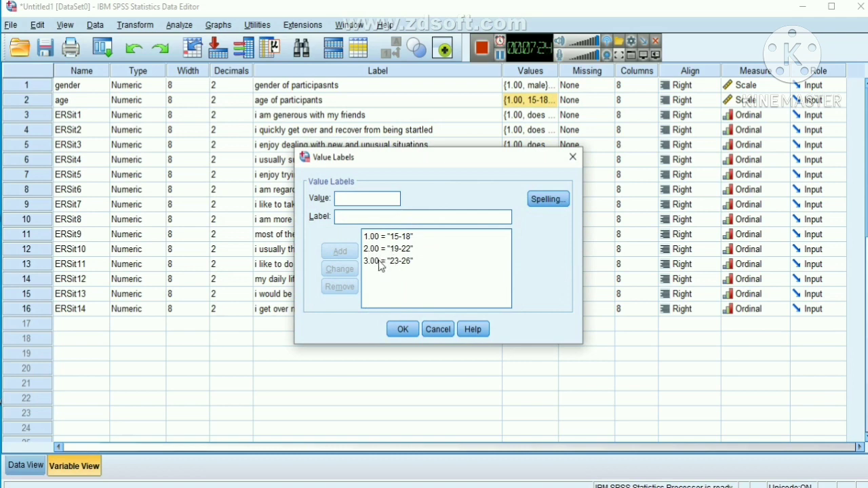
{"action": "left_click", "coordinate": [402, 330]}
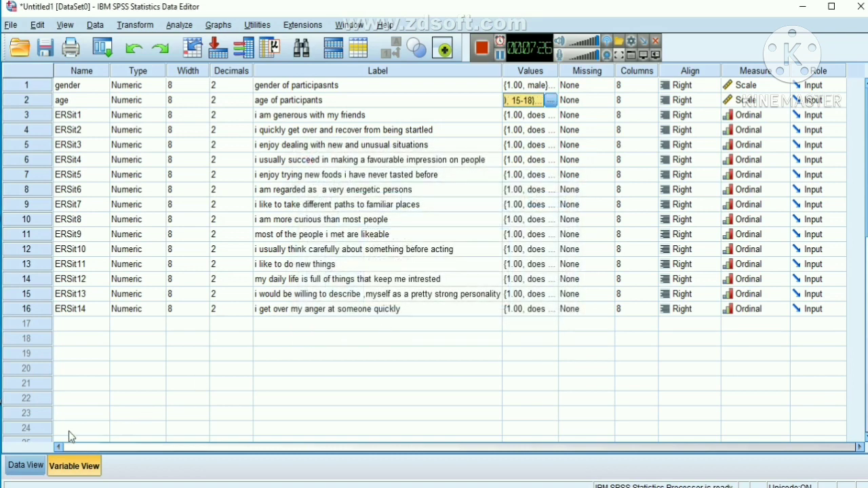
Return to the data grid and enter the first case's scores: ERSit6 3, ERSit7 3 and ERSit8 4
{"action": "left_click", "coordinate": [34, 467]}
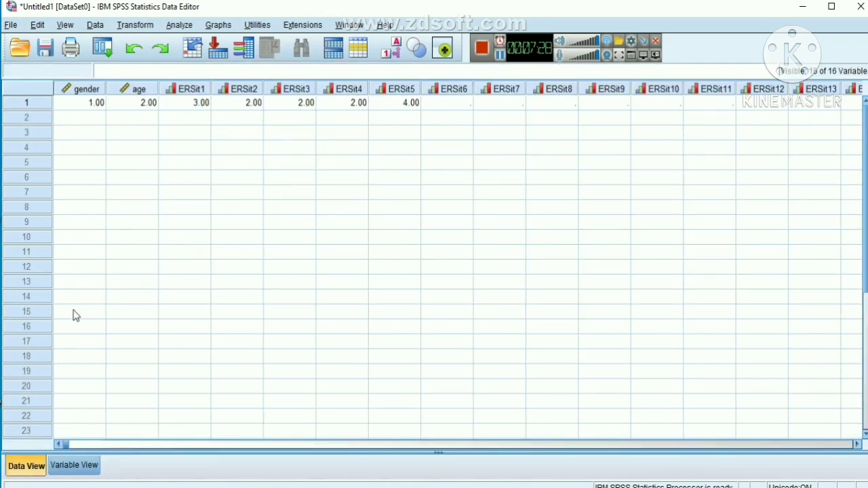
{"action": "left_click", "coordinate": [438, 103]}
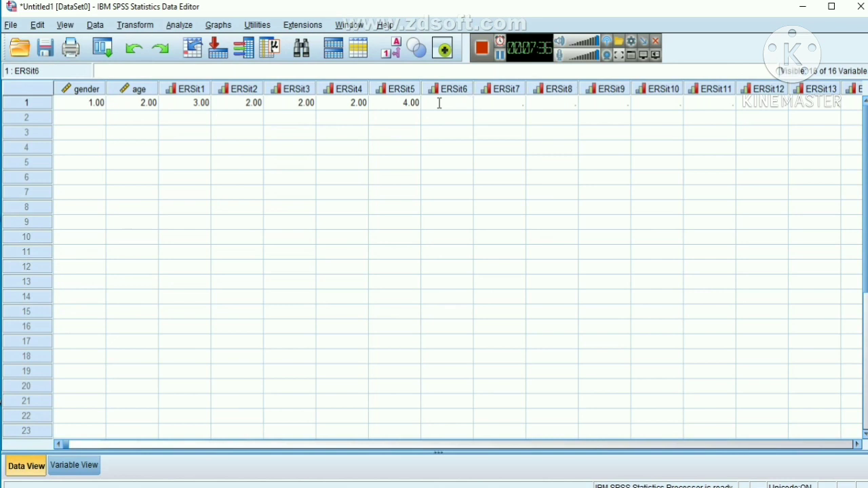
{"action": "type", "text": "3"}
{"action": "key", "text": "Tab"}
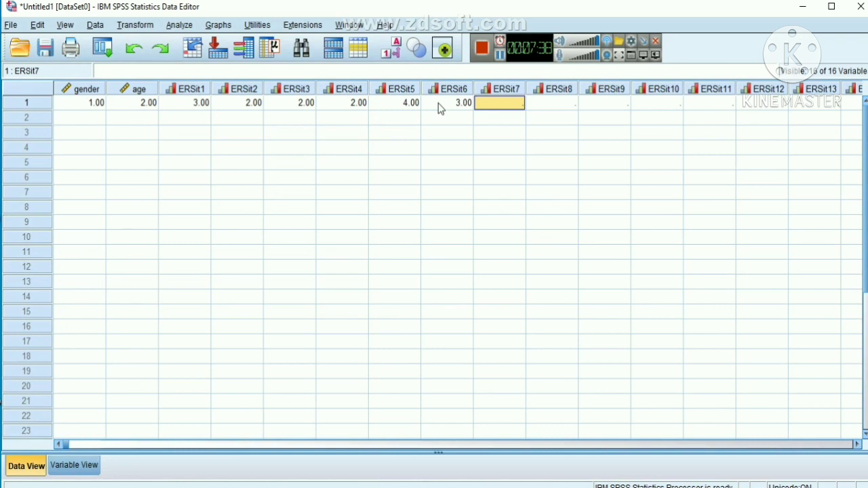
{"action": "type", "text": "3"}
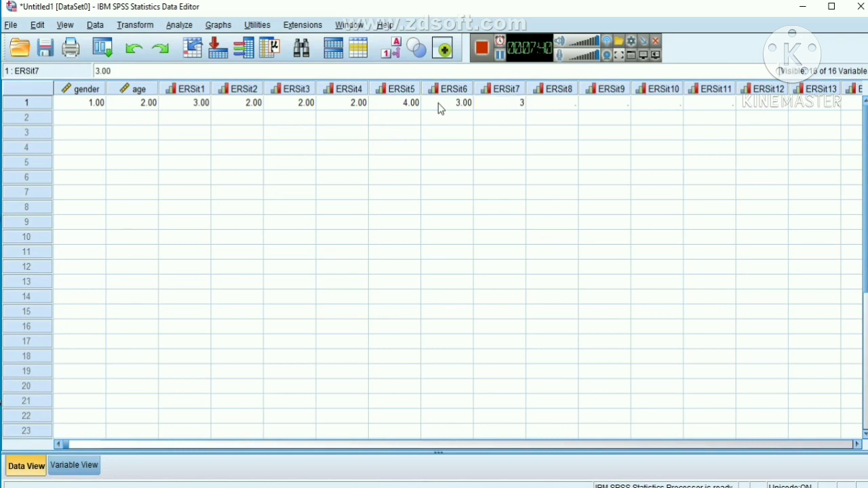
{"action": "key", "text": "Tab"}
{"action": "type", "text": "4"}
{"action": "key", "text": "Tab"}
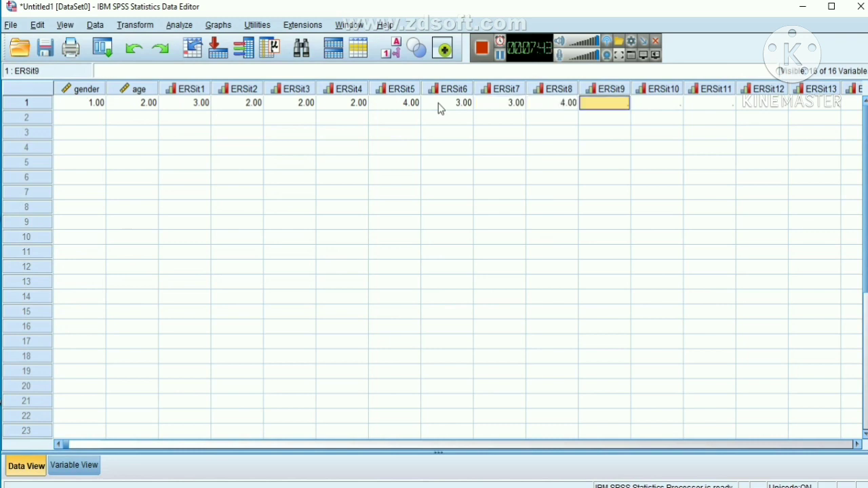
Enter the first case's scores for ERSit9 to ERSit12 as 2, 1, 4 and 4
{"action": "type", "text": "2"}
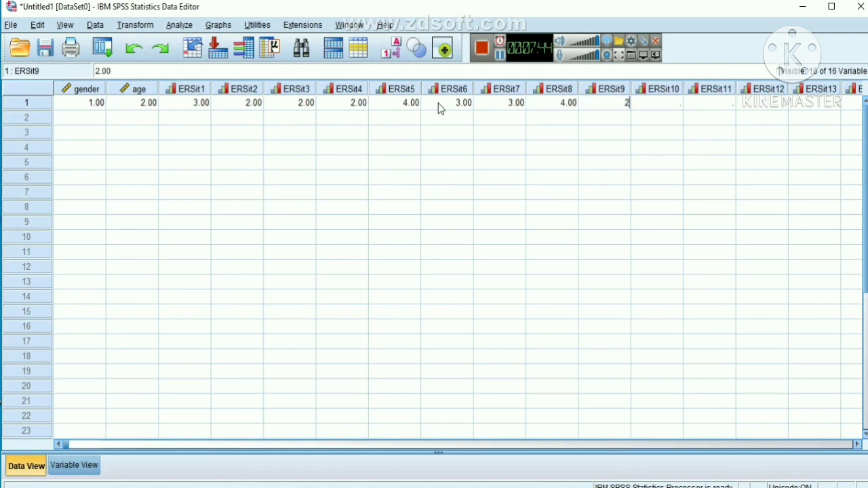
{"action": "key", "text": "Tab"}
{"action": "type", "text": "1"}
{"action": "key", "text": "Tab"}
{"action": "type", "text": "4"}
{"action": "key", "text": "Tab"}
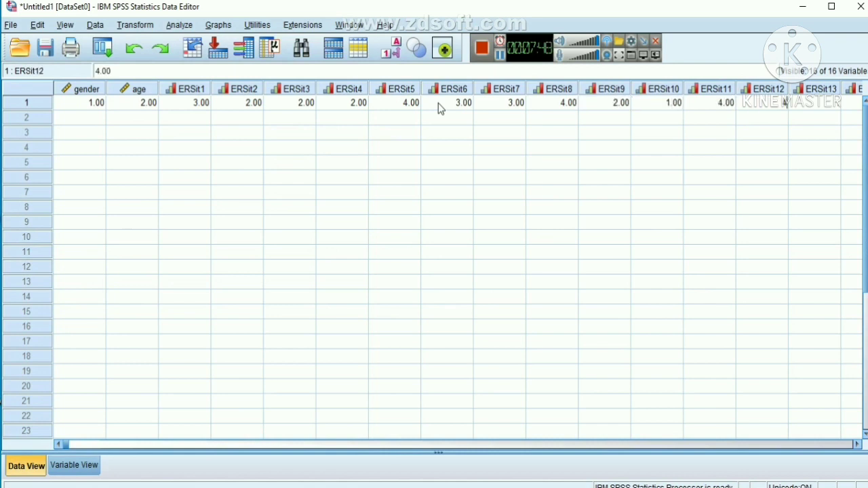
{"action": "key", "text": "Tab"}
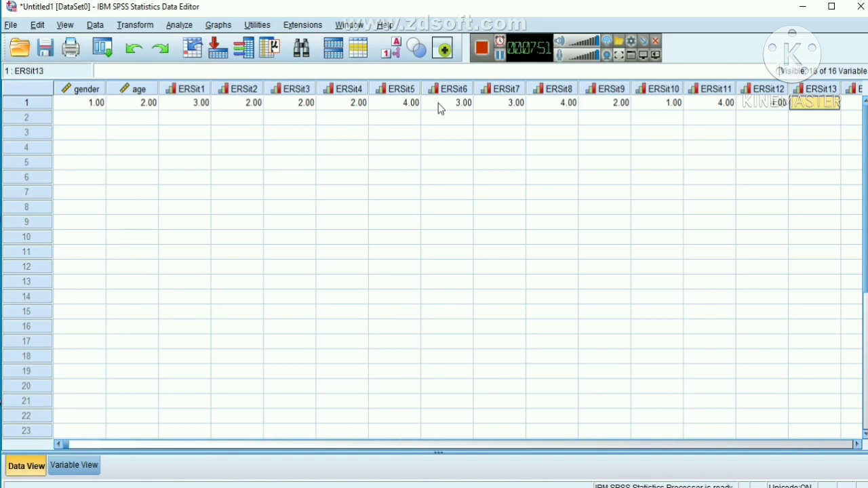
Complete the first case with 3 for ERSit13 and 2 for ERSit14
{"action": "type", "text": "3"}
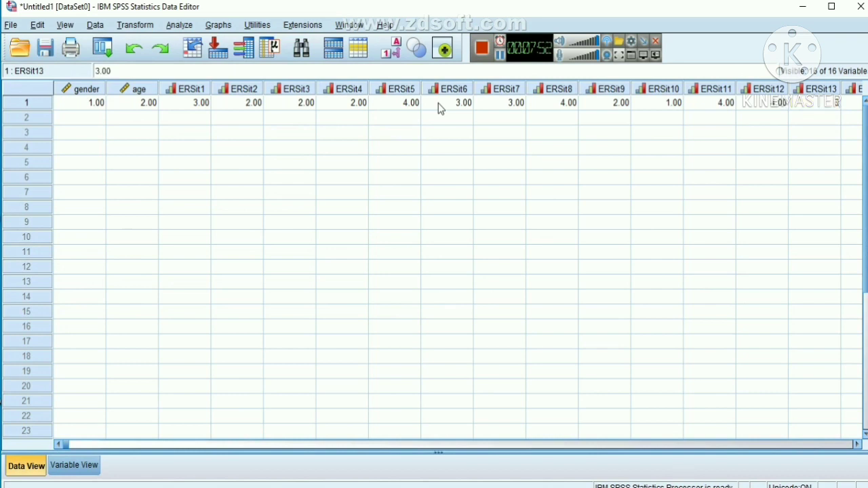
{"action": "key", "text": "Tab"}
{"action": "type", "text": "2"}
{"action": "key", "text": "Return"}
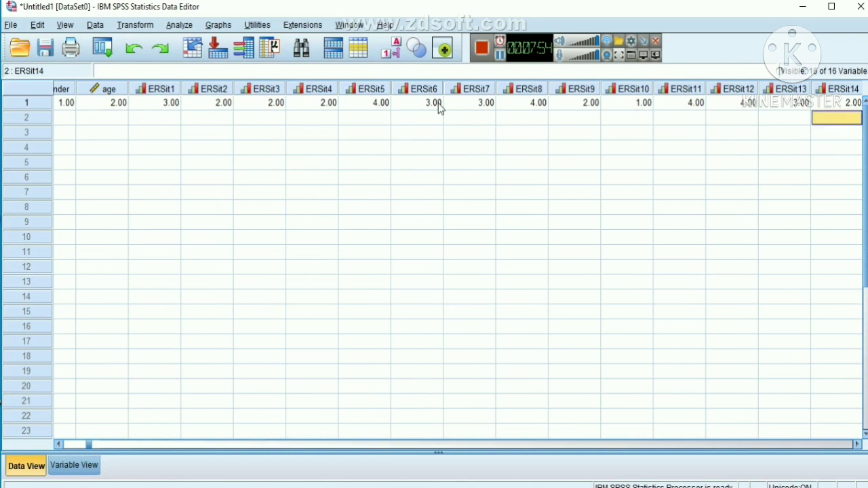
Start the second case in row 2 with gender 2 and age 3
{"action": "key", "text": "Left"}
{"action": "key", "text": "Left"}
{"action": "key", "text": "Left"}
{"action": "key", "text": "Left"}
{"action": "key", "text": "Home"}
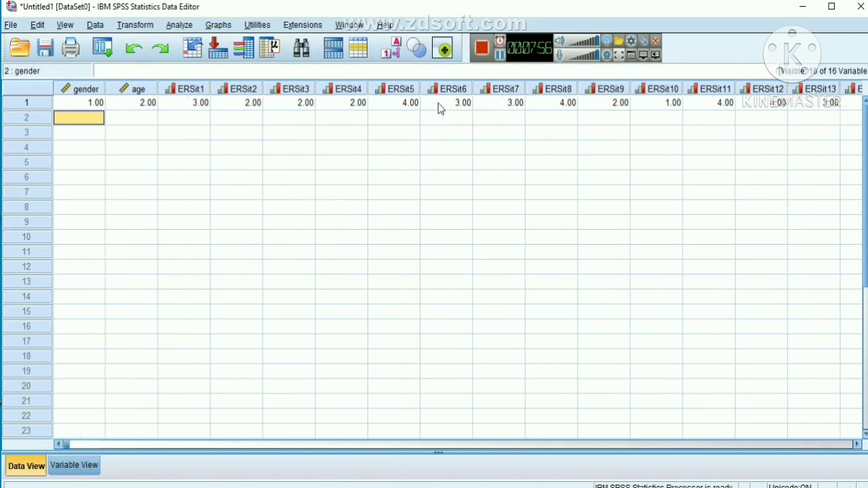
{"action": "type", "text": "2"}
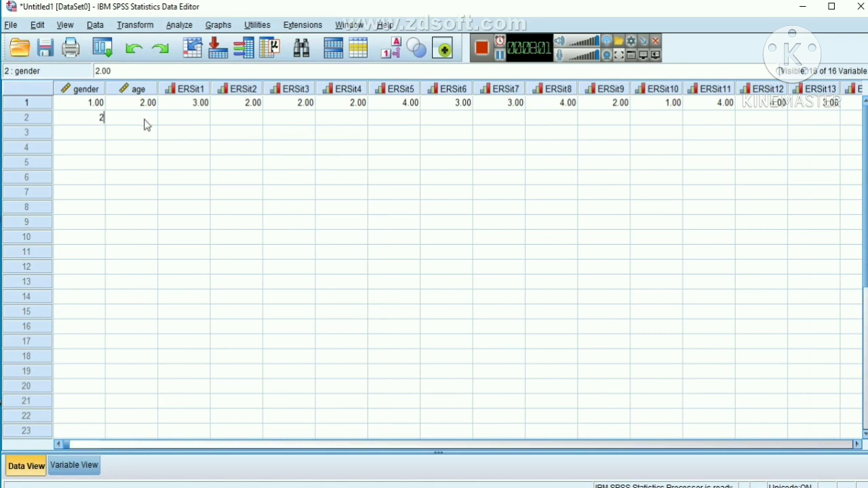
{"action": "left_click", "coordinate": [146, 120]}
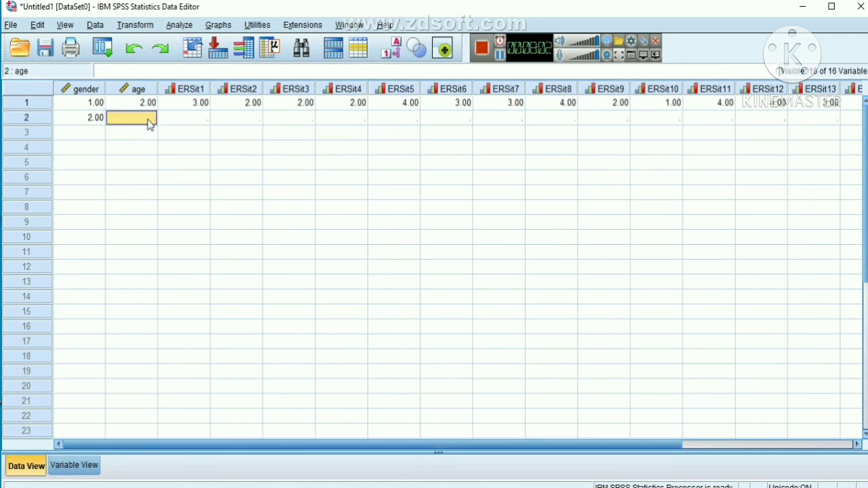
{"action": "type", "text": "3"}
{"action": "left_click", "coordinate": [188, 120]}
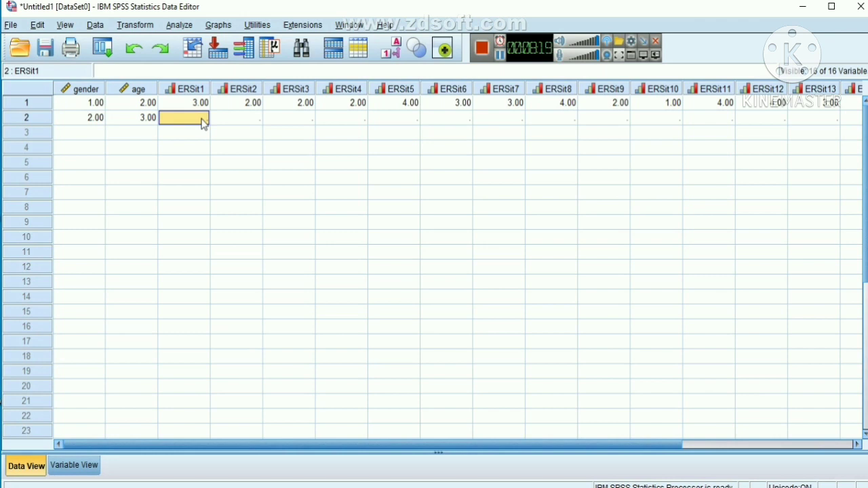
Enter the second case's scores: 4 for ERSit1 and 3 for each of ERSit2 to ERSit5
{"action": "type", "text": "4"}
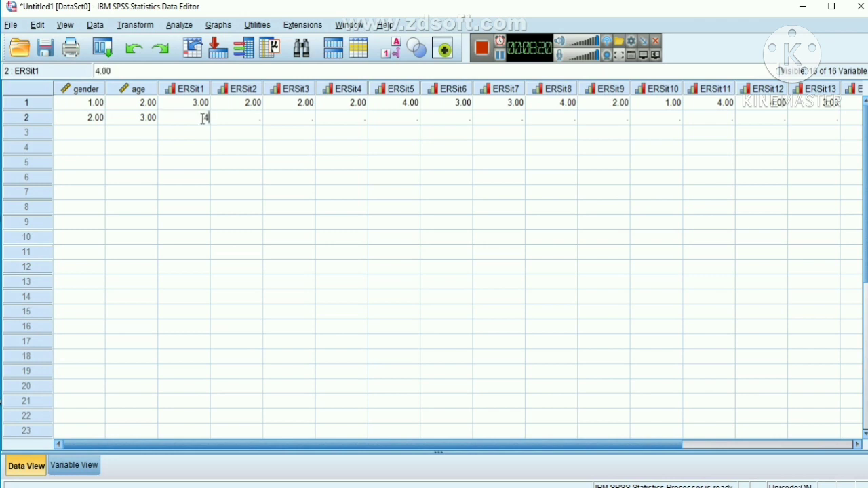
{"action": "key", "text": "Tab"}
{"action": "type", "text": "3"}
{"action": "key", "text": "Tab"}
{"action": "type", "text": "3"}
{"action": "key", "text": "Tab"}
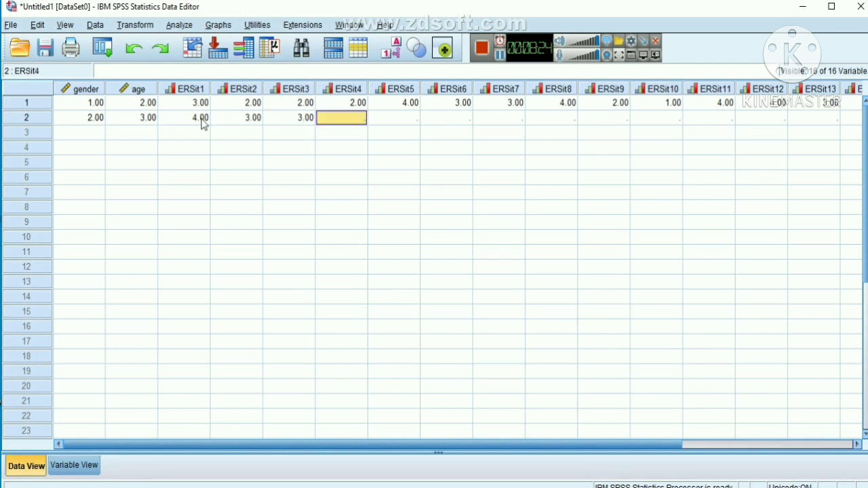
{"action": "type", "text": "3"}
{"action": "key", "text": "Tab"}
{"action": "type", "text": "3"}
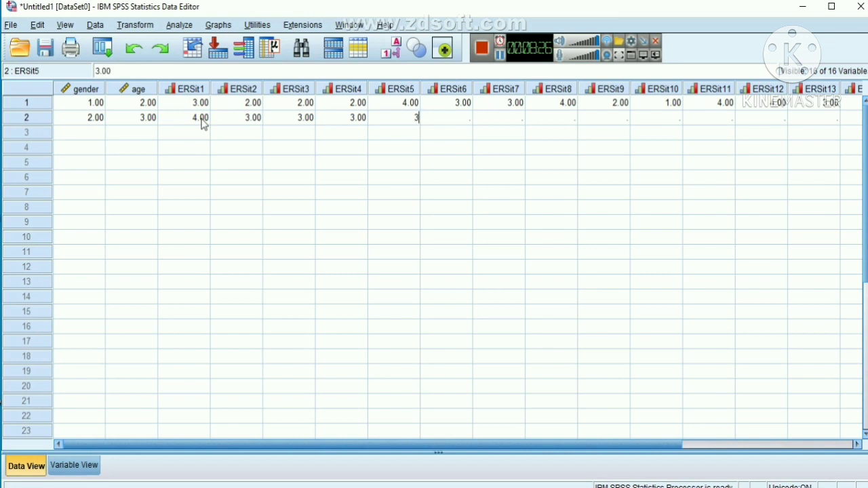
{"action": "key", "text": "Tab"}
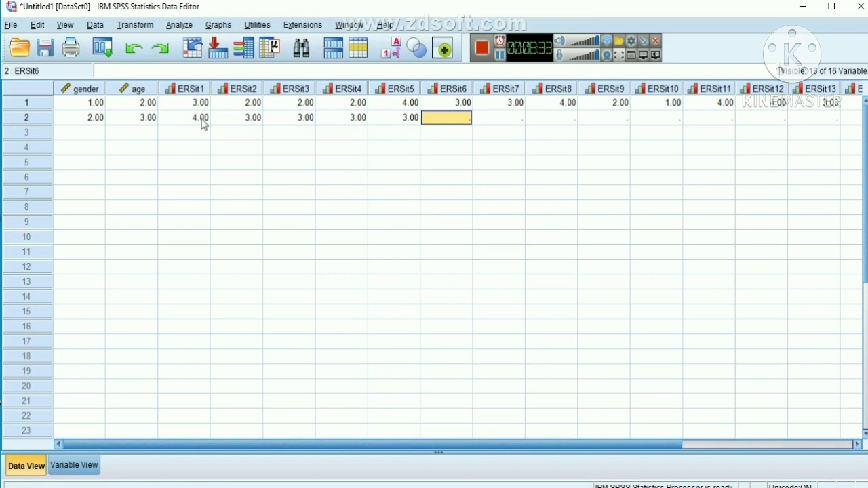
Enter 4 for each of the second case's items ERSit6 to ERSit11
{"action": "type", "text": "4"}
{"action": "key", "text": "Tab"}
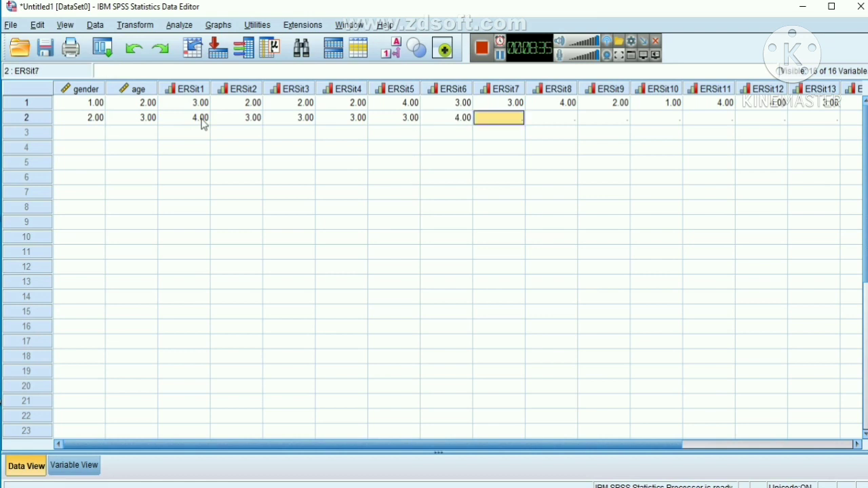
{"action": "type", "text": "4"}
{"action": "key", "text": "Tab"}
{"action": "type", "text": "4"}
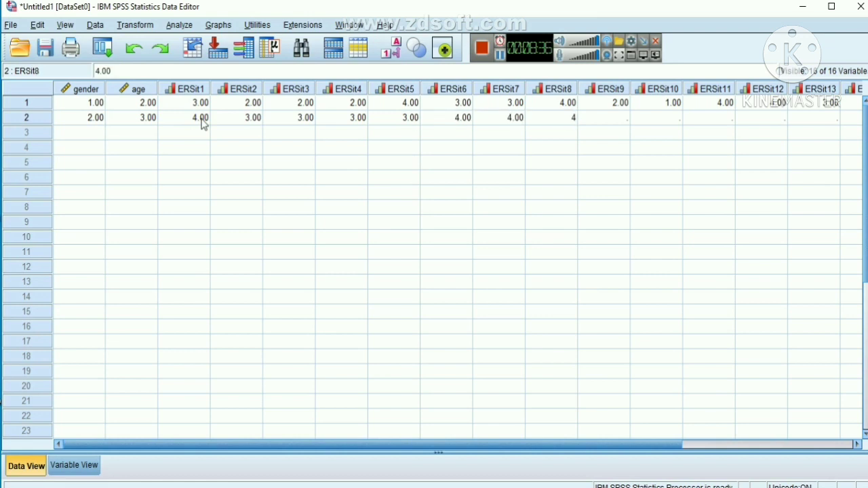
{"action": "key", "text": "Tab"}
{"action": "type", "text": "4"}
{"action": "key", "text": "Tab"}
{"action": "type", "text": "4"}
{"action": "key", "text": "Tab"}
{"action": "type", "text": "4"}
{"action": "key", "text": "Tab"}
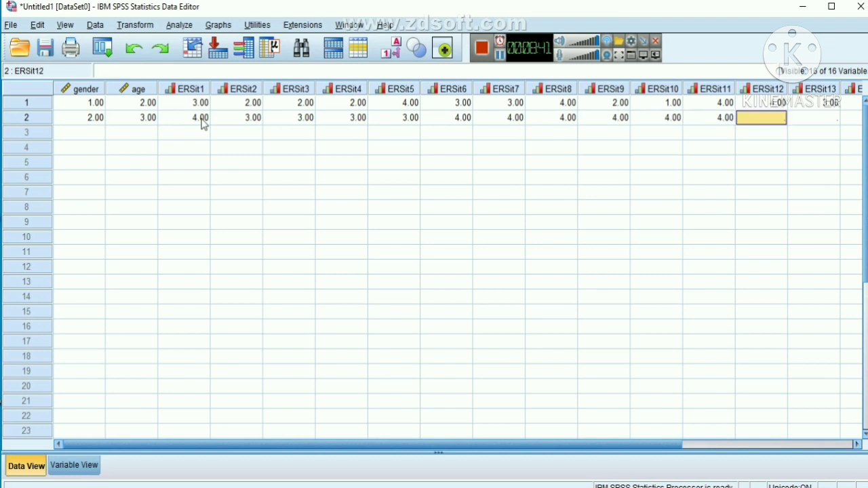
Complete the second case with 4 for ERSit12, ERSit13 and ERSit14, and go to the start of row 3
{"action": "type", "text": "4"}
{"action": "key", "text": "Tab"}
{"action": "type", "text": "4"}
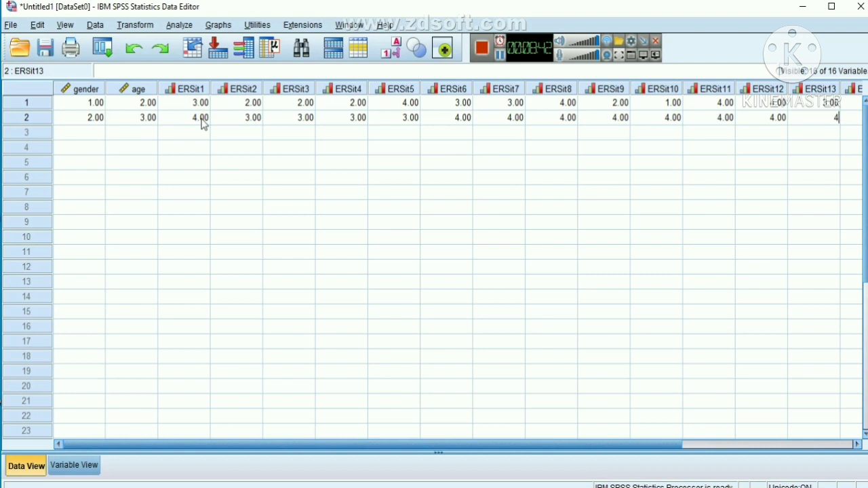
{"action": "key", "text": "Tab"}
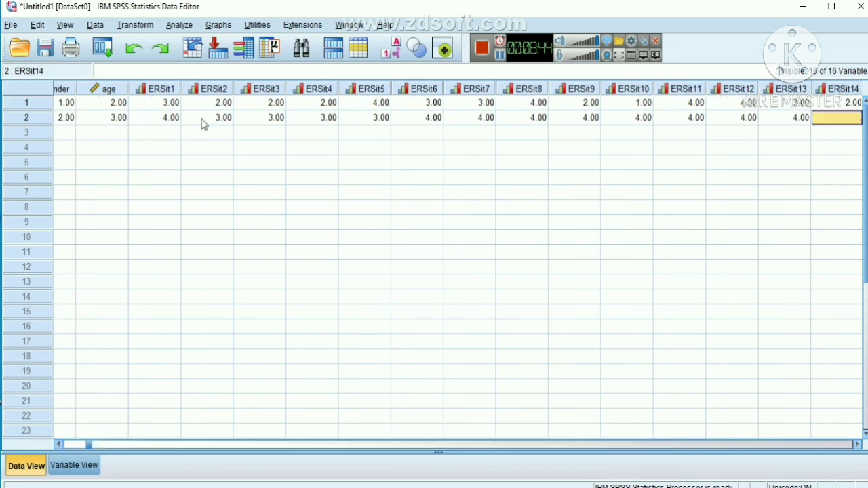
{"action": "type", "text": "4"}
{"action": "key", "text": "Return"}
{"action": "key", "text": "Left"}
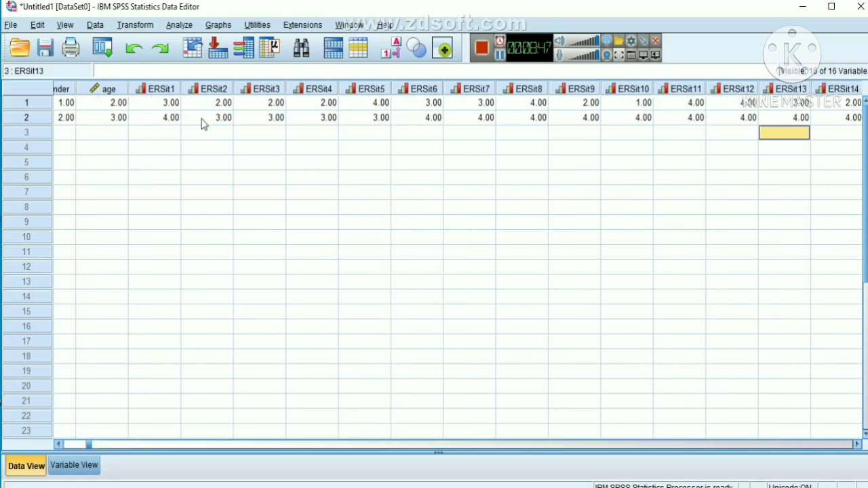
{"action": "key", "text": "Left"}
{"action": "key", "text": "Left"}
{"action": "key", "text": "Left"}
{"action": "key", "text": "Left"}
{"action": "key", "text": "Left"}
{"action": "key", "text": "Left"}
{"action": "key", "text": "Left"}
{"action": "key", "text": "Left"}
{"action": "key", "text": "Left"}
{"action": "key", "text": "Left"}
{"action": "key", "text": "Left"}
{"action": "key", "text": "Left"}
{"action": "key", "text": "Left"}
{"action": "key", "text": "Left"}
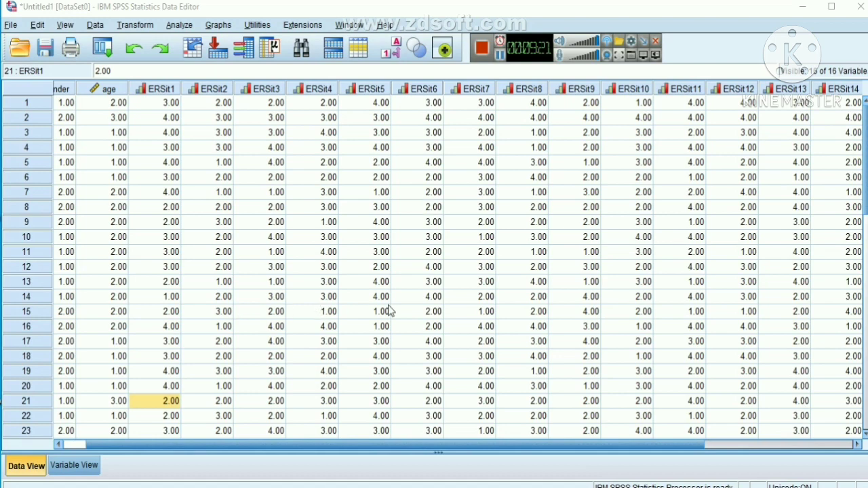
Review the entered responses down to the last case, and return to the first case's gender and age values
{"action": "left_click", "coordinate": [166, 266]}
{"action": "key", "text": "Down"}
{"action": "key", "text": "Down"}
{"action": "key", "text": "Down"}
{"action": "key", "text": "Down"}
{"action": "key", "text": "Down"}
{"action": "key", "text": "Down"}
{"action": "key", "text": "Down"}
{"action": "key", "text": "Down"}
{"action": "key", "text": "Down"}
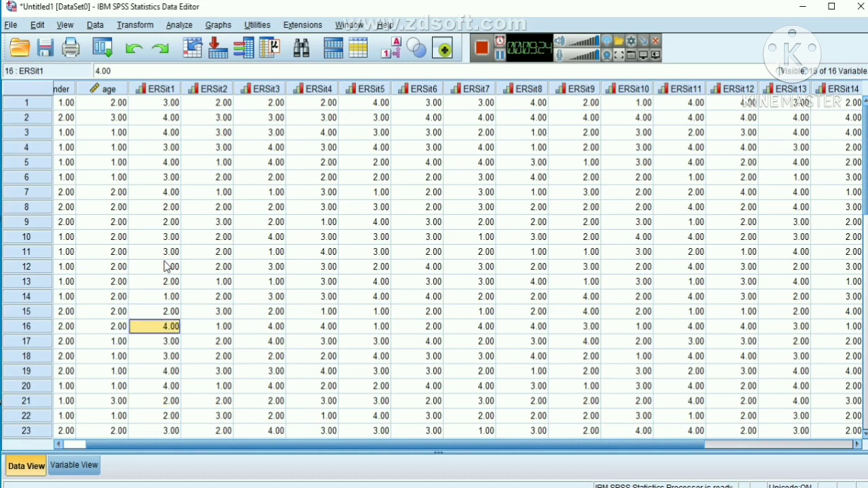
{"action": "key", "text": "Down"}
{"action": "key", "text": "Down"}
{"action": "key", "text": "Down"}
{"action": "key", "text": "Down"}
{"action": "key", "text": "Down"}
{"action": "key", "text": "Down"}
{"action": "key", "text": "Down"}
{"action": "key", "text": "Down"}
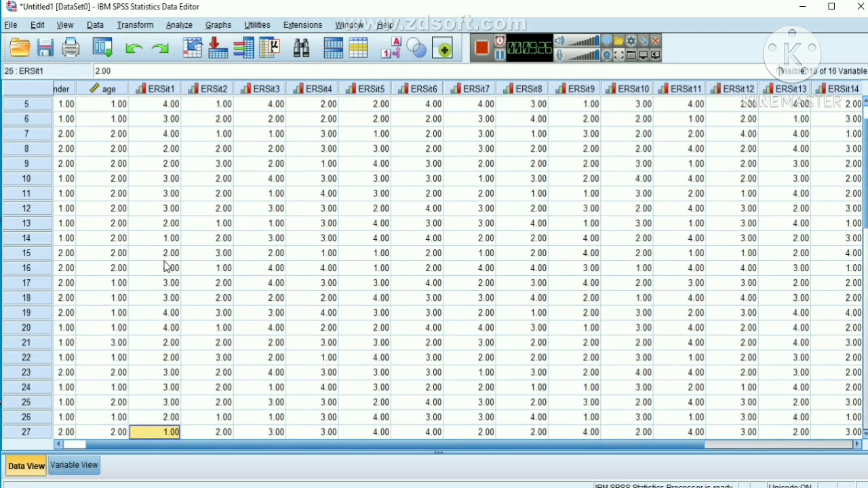
{"action": "key", "text": "Down"}
{"action": "key", "text": "Down"}
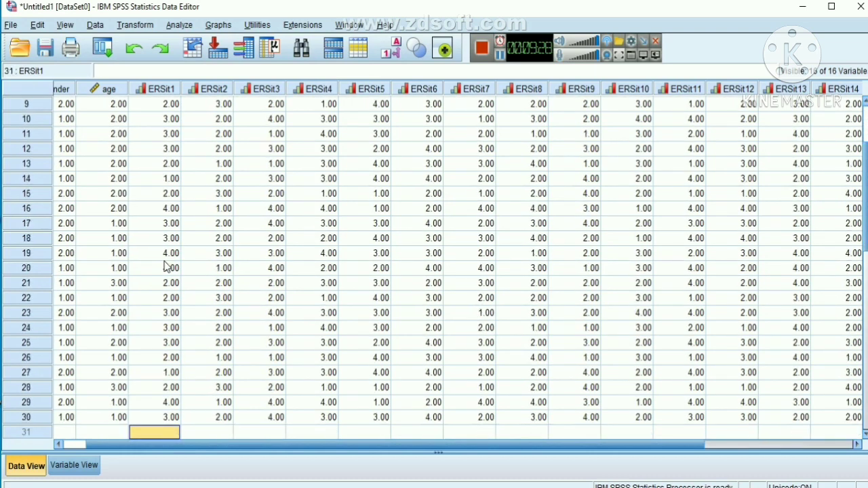
{"action": "key", "text": "Up"}
{"action": "key", "text": "Up"}
{"action": "key", "text": "Up"}
{"action": "key", "text": "Up"}
{"action": "key", "text": "Up"}
{"action": "key", "text": "Up"}
{"action": "key", "text": "Up"}
{"action": "key", "text": "Up"}
{"action": "key", "text": "Up"}
{"action": "key", "text": "Up"}
{"action": "key", "text": "Up"}
{"action": "key", "text": "Up"}
{"action": "key", "text": "Up"}
{"action": "key", "text": "Up"}
{"action": "key", "text": "Up"}
{"action": "key", "text": "Up"}
{"action": "key", "text": "Up"}
{"action": "key", "text": "Up"}
{"action": "key", "text": "Up"}
{"action": "key", "text": "Up"}
{"action": "key", "text": "Up"}
{"action": "key", "text": "Up"}
{"action": "key", "text": "Up"}
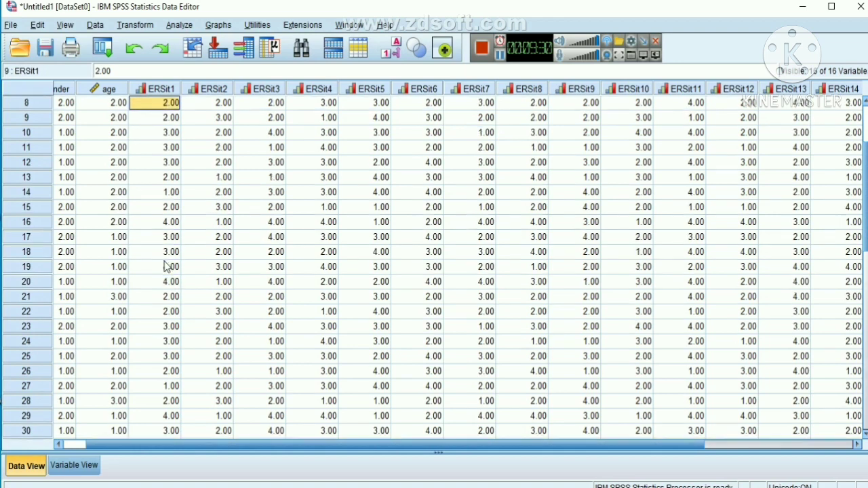
{"action": "key", "text": "Left"}
{"action": "key", "text": "Left"}
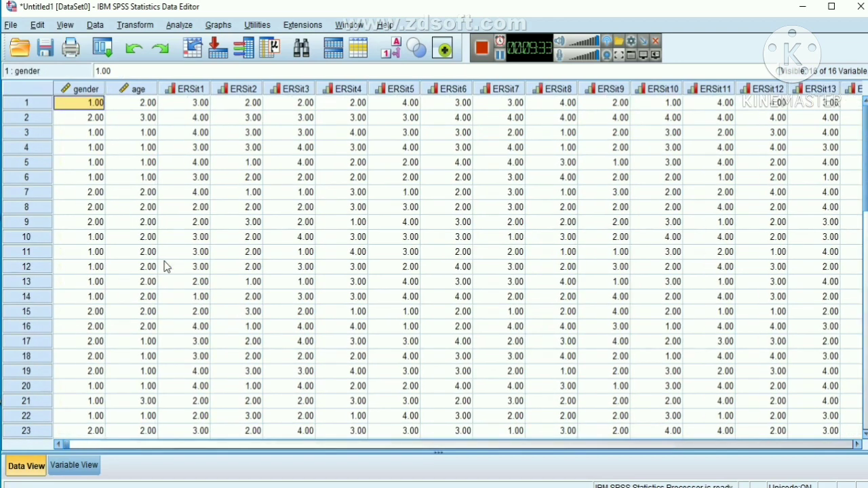
{"action": "key", "text": "Right"}
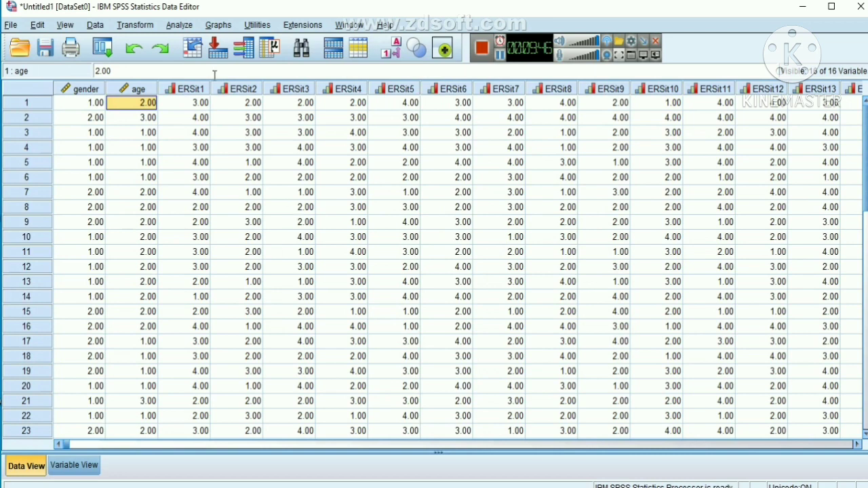
Start a Compute Variable transformation with ERStotal_sum as the target variable
{"action": "left_click", "coordinate": [139, 25]}
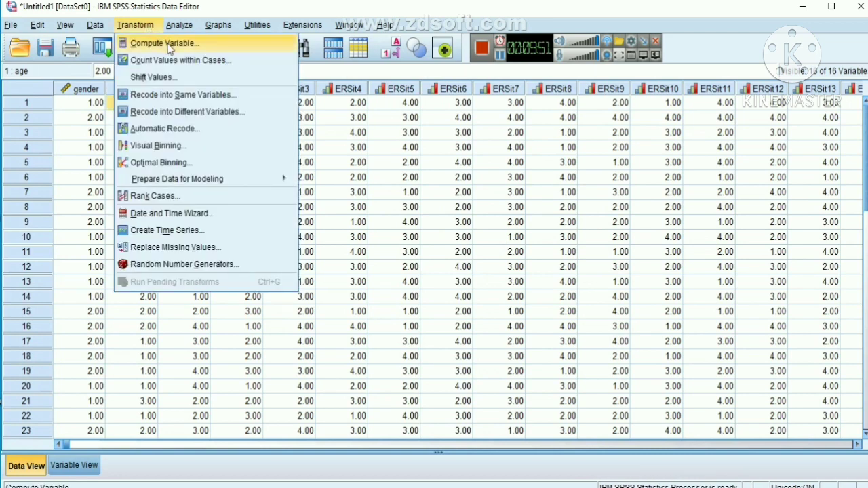
{"action": "left_click", "coordinate": [166, 44]}
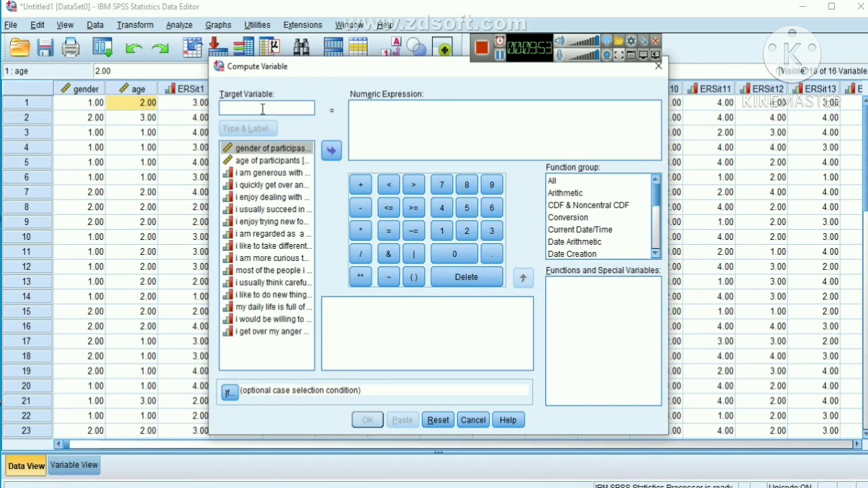
{"action": "type", "text": "ERS"}
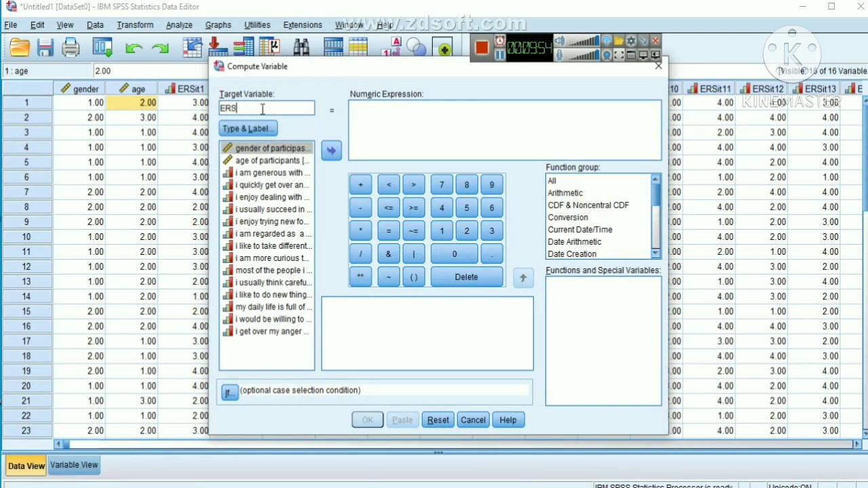
{"action": "type", "text": "total_sum"}
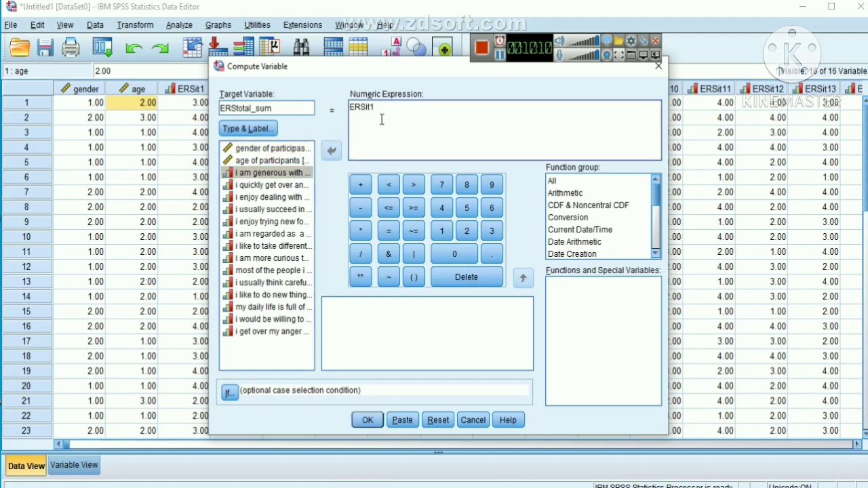
Build the numeric expression as the sum of ERSit1, ERSit2, ERSit3, ERSit4 and ERSit5
{"action": "left_click", "coordinate": [360, 184]}
{"action": "left_click", "coordinate": [302, 185]}
{"action": "left_click", "coordinate": [333, 152]}
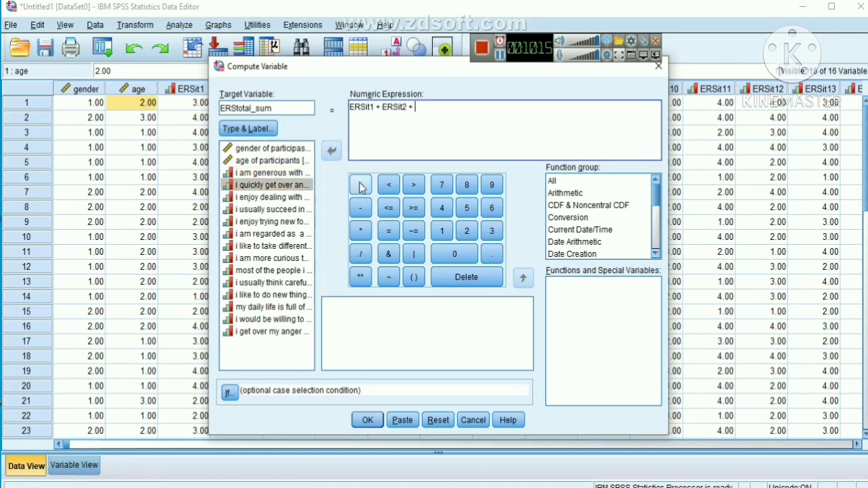
{"action": "double_click", "coordinate": [288, 198]}
{"action": "left_click", "coordinate": [360, 185]}
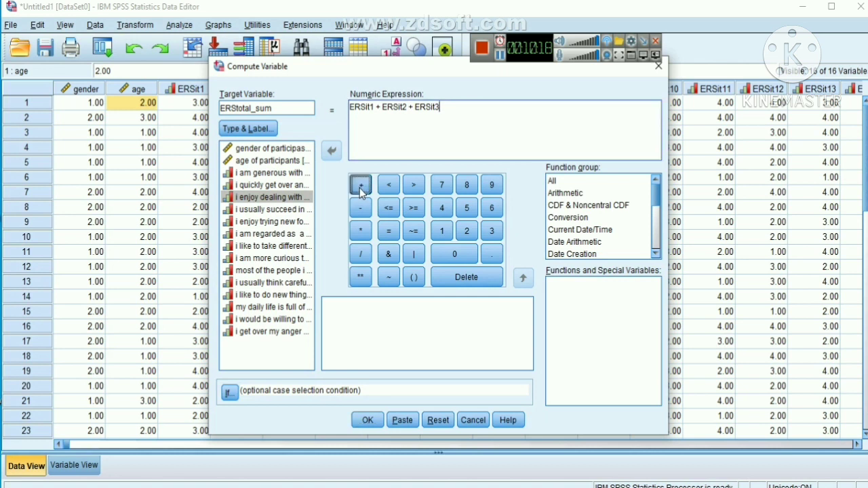
{"action": "double_click", "coordinate": [298, 210]}
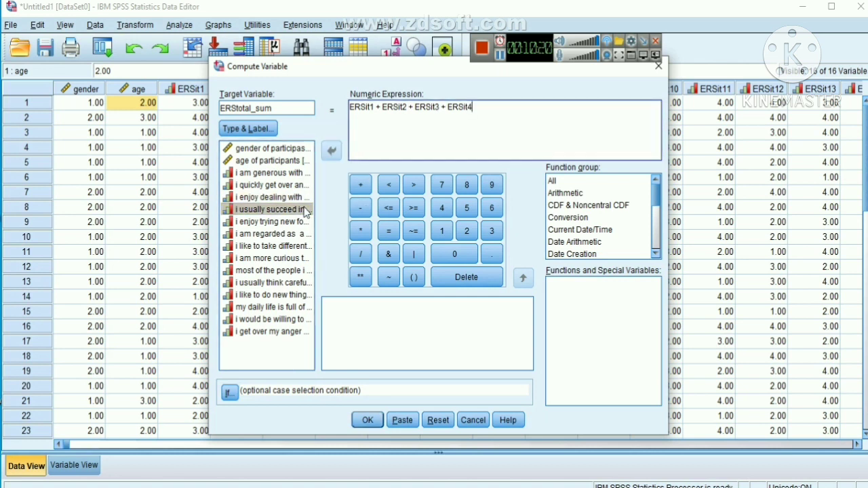
{"action": "left_click", "coordinate": [362, 187]}
{"action": "double_click", "coordinate": [288, 223]}
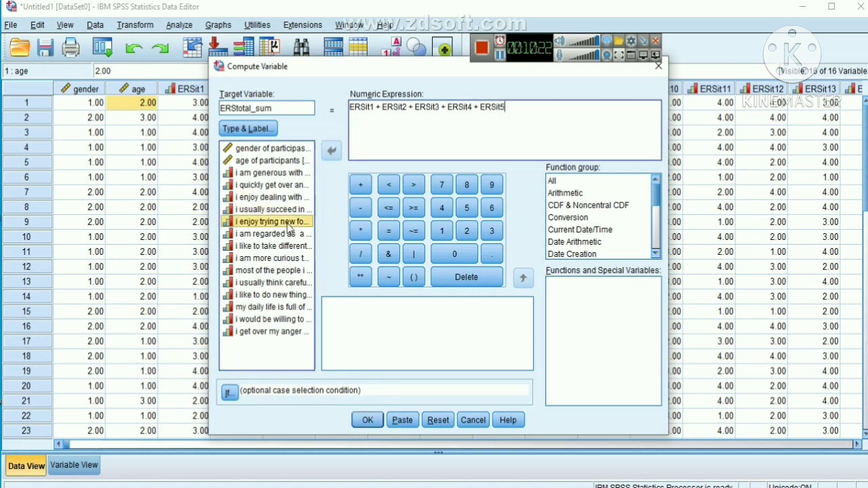
{"action": "left_click", "coordinate": [360, 186]}
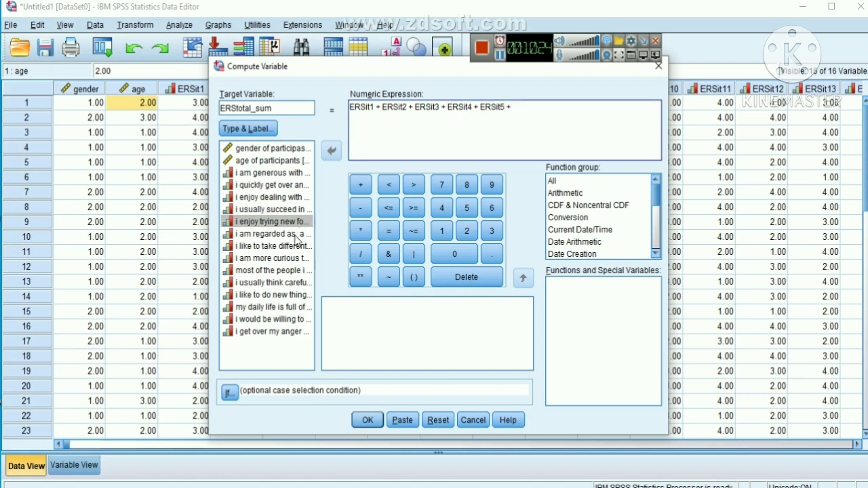
Extend the sum expression with ERSit6, ERSit7, ERSit8 and ERSit9, each joined by a plus sign
{"action": "double_click", "coordinate": [298, 234]}
{"action": "left_click", "coordinate": [360, 185]}
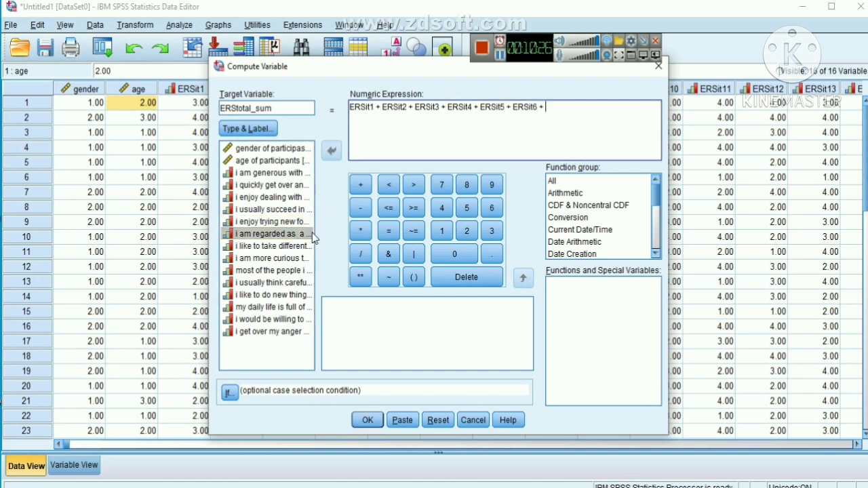
{"action": "double_click", "coordinate": [300, 246]}
{"action": "left_click", "coordinate": [360, 185]}
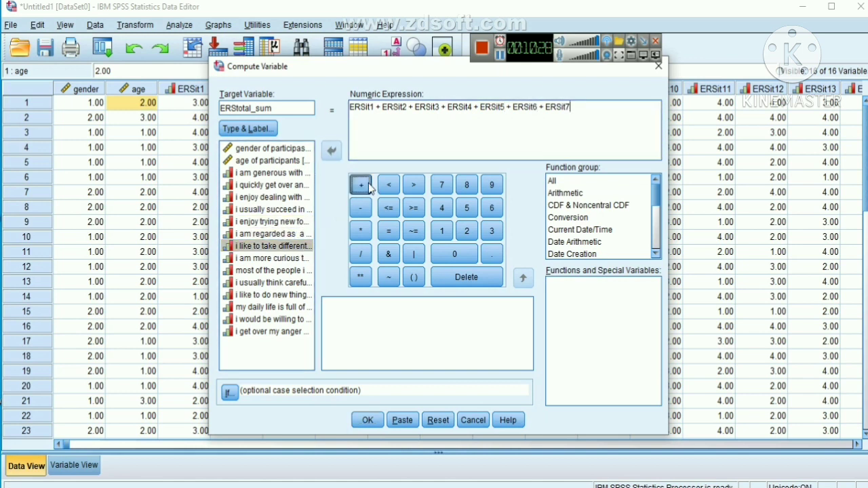
{"action": "double_click", "coordinate": [299, 258]}
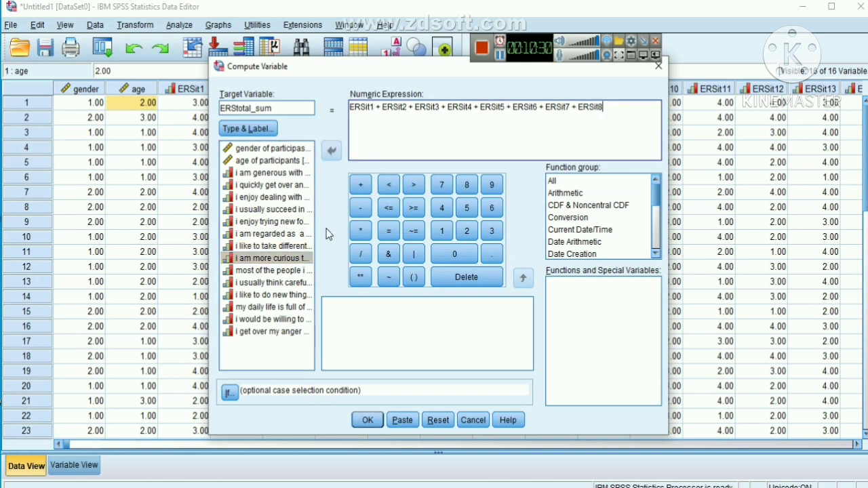
{"action": "left_click", "coordinate": [360, 185]}
{"action": "double_click", "coordinate": [299, 269]}
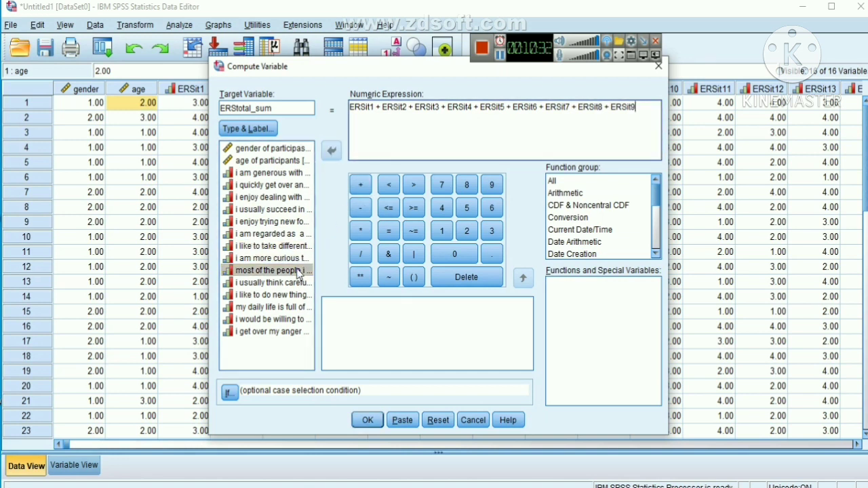
{"action": "left_click", "coordinate": [368, 187]}
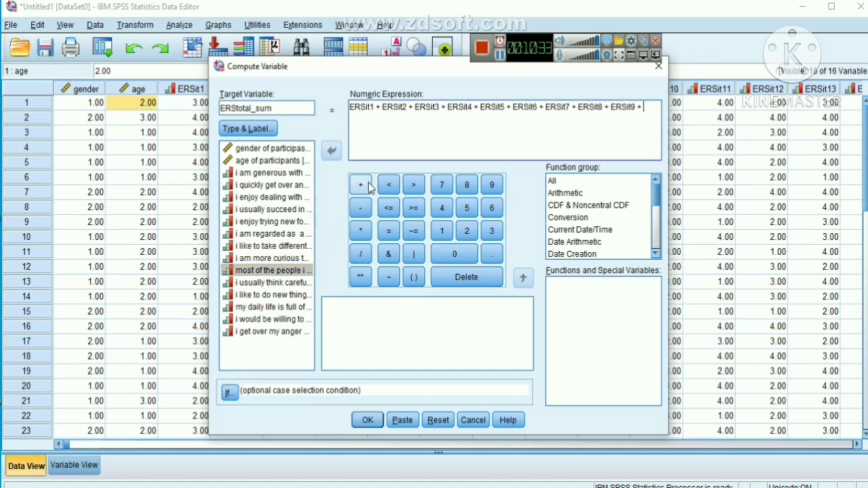
Complete the sum expression with ERSit10, ERSit11, ERSit12, ERSit13 and ERSit14, without a trailing plus sign, and run the computation
{"action": "double_click", "coordinate": [299, 282]}
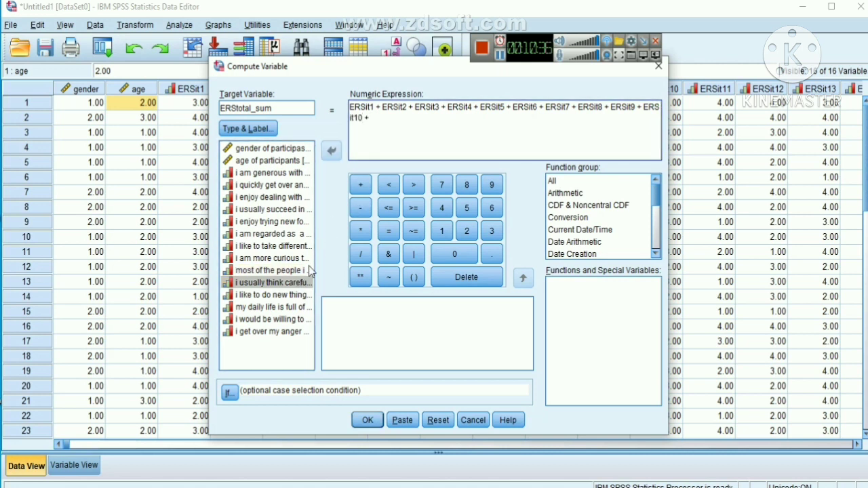
{"action": "double_click", "coordinate": [299, 294]}
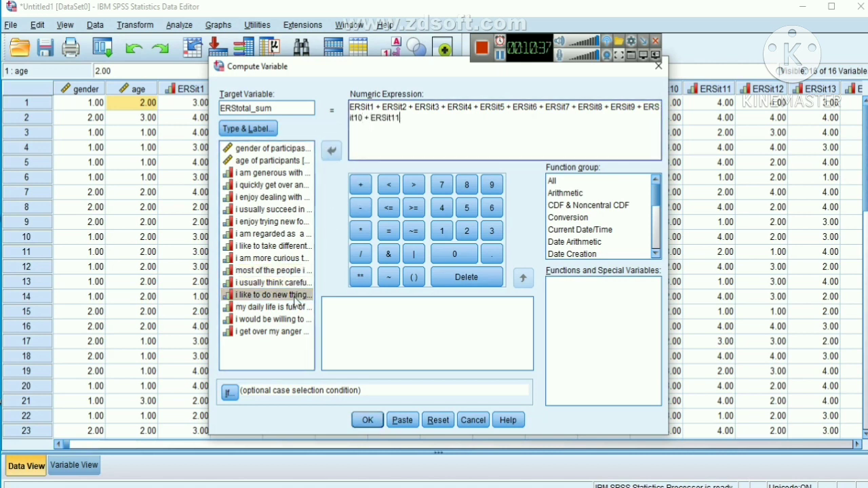
{"action": "left_click", "coordinate": [360, 186]}
{"action": "double_click", "coordinate": [298, 308]}
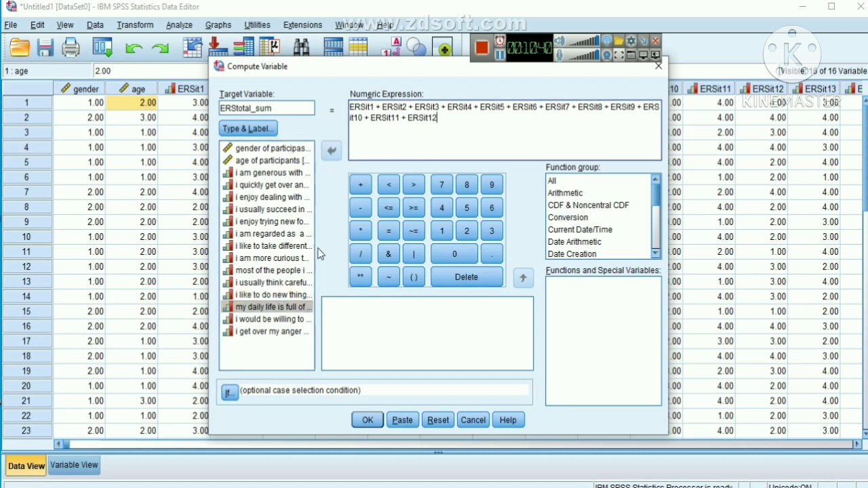
{"action": "left_click", "coordinate": [360, 186]}
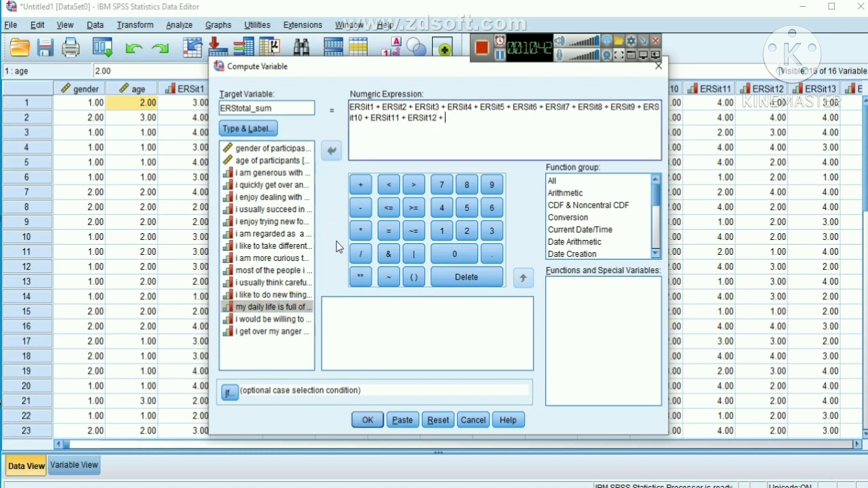
{"action": "double_click", "coordinate": [294, 320]}
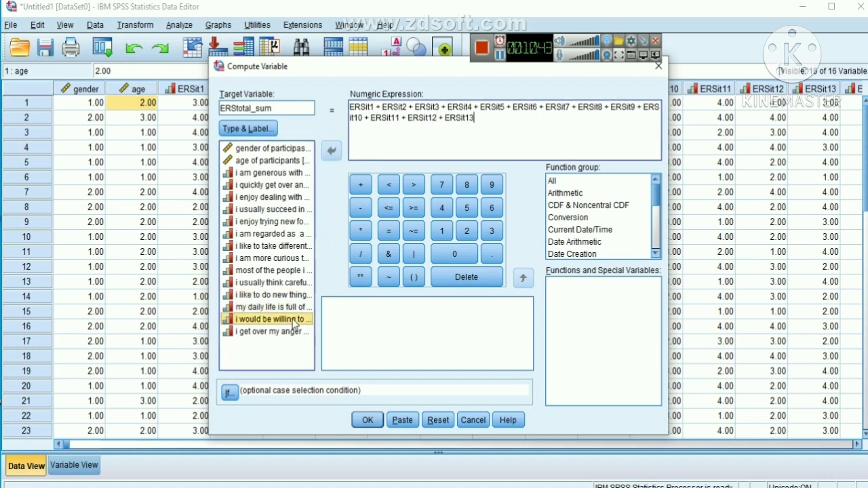
{"action": "left_click", "coordinate": [359, 187]}
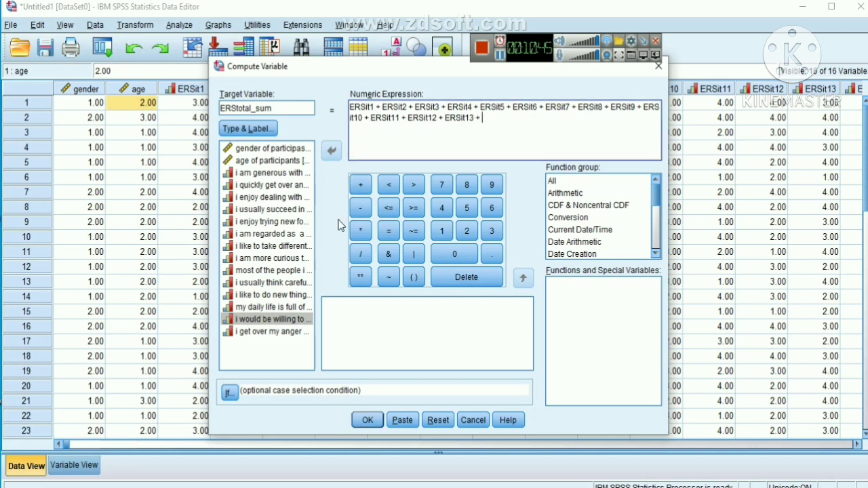
{"action": "double_click", "coordinate": [291, 333]}
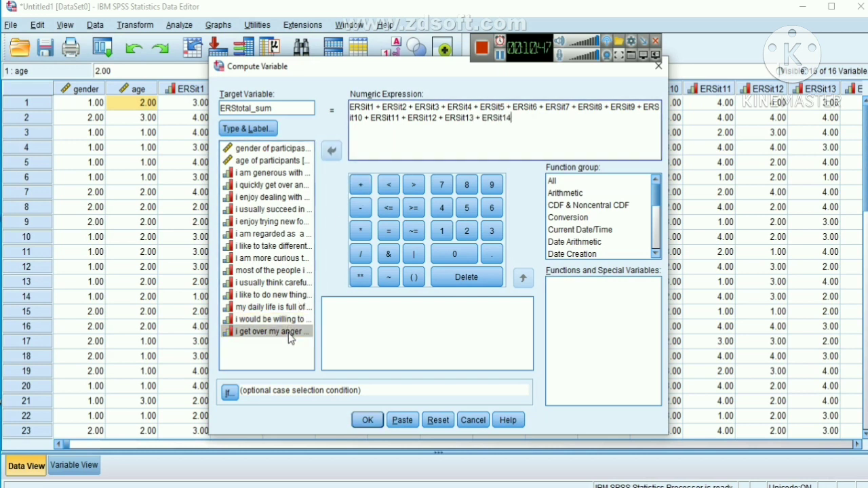
{"action": "left_click", "coordinate": [360, 184]}
{"action": "key", "text": "BackSpace"}
{"action": "left_click", "coordinate": [376, 421]}
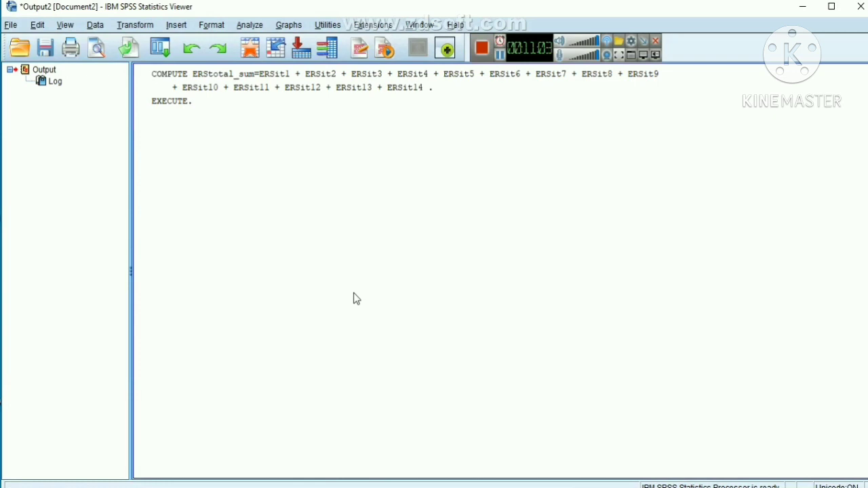
Return to the data set, examine the computed ERStotal_sum column, and open the variable definitions
{"action": "mouse_move", "coordinate": [359, 485]}
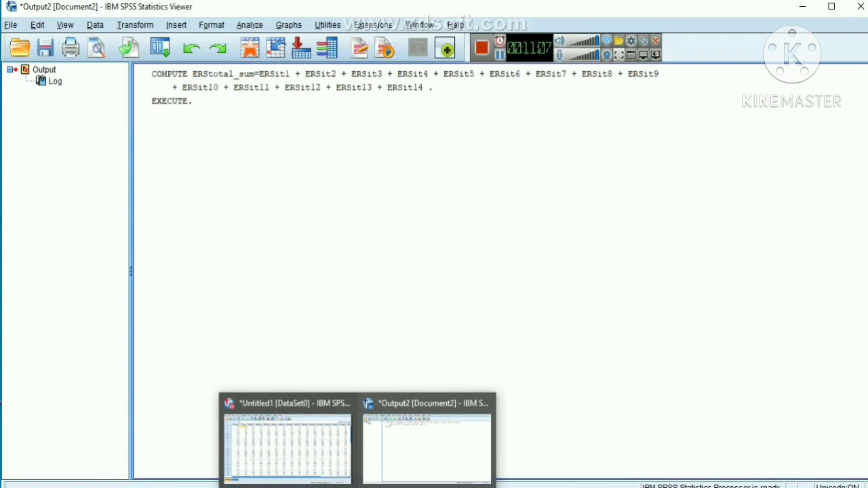
{"action": "left_click", "coordinate": [301, 445]}
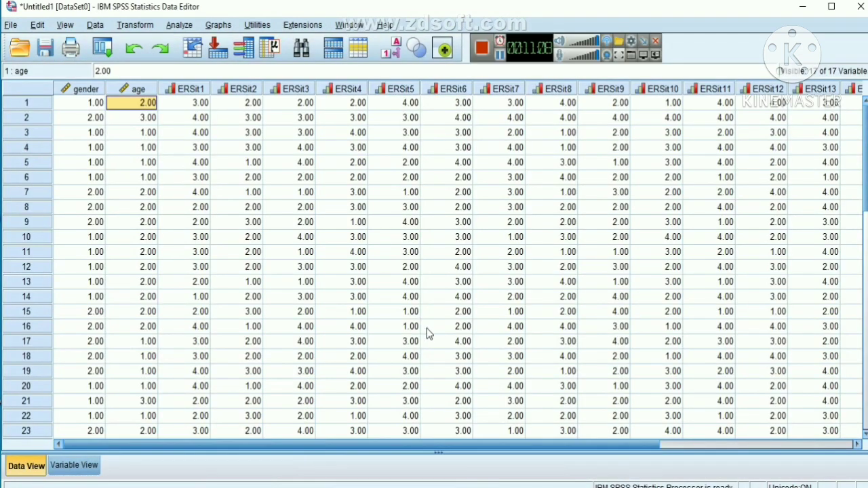
{"action": "key", "text": "Right"}
{"action": "key", "text": "Right"}
{"action": "key", "text": "Right"}
{"action": "key", "text": "Right"}
{"action": "key", "text": "Right"}
{"action": "key", "text": "Right"}
{"action": "key", "text": "Right"}
{"action": "key", "text": "Right"}
{"action": "key", "text": "Right"}
{"action": "key", "text": "Right"}
{"action": "key", "text": "Right"}
{"action": "key", "text": "Right"}
{"action": "key", "text": "Right"}
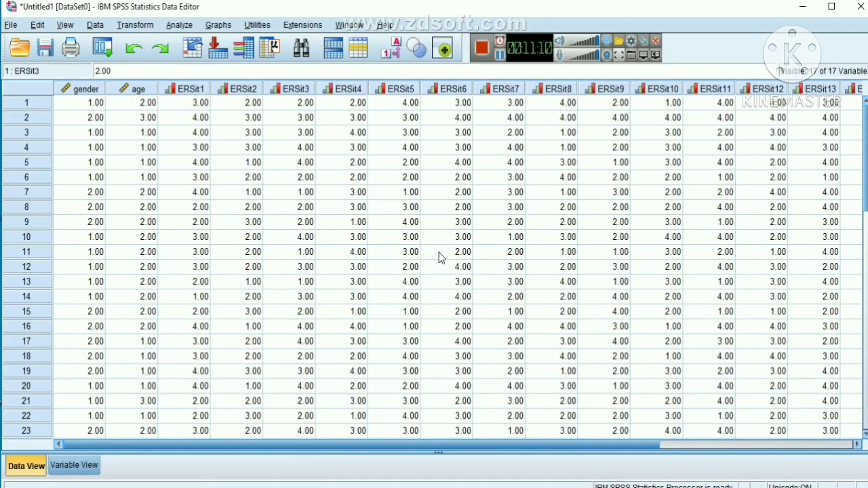
{"action": "key", "text": "Right"}
{"action": "key", "text": "Right"}
{"action": "key", "text": "Right"}
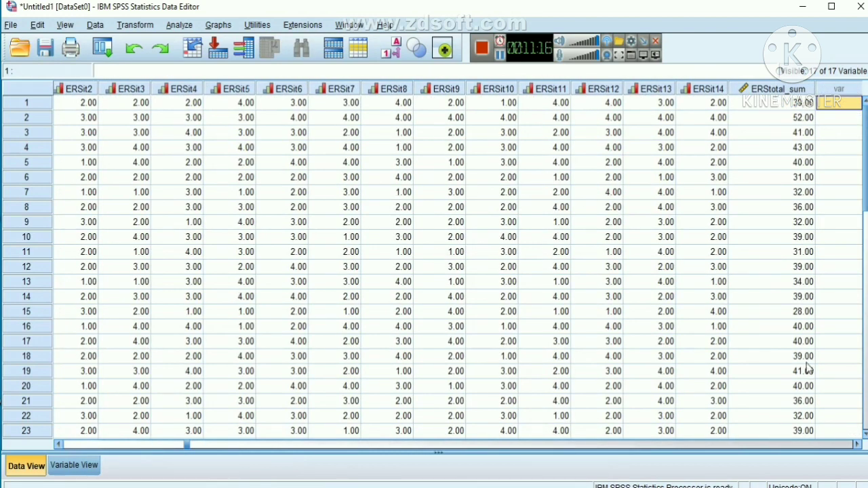
{"action": "left_click", "coordinate": [90, 463]}
Try to add a variable named 14ERSIT1 in row 18, and dismiss the message
{"action": "left_click", "coordinate": [85, 339]}
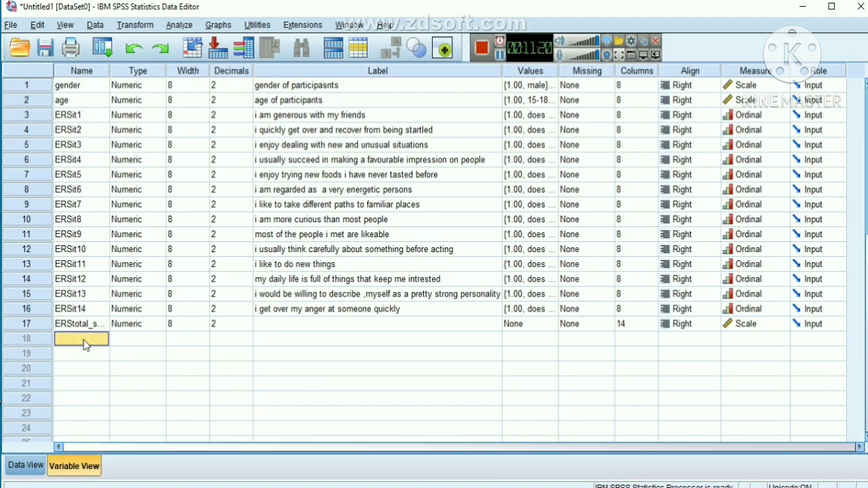
{"action": "left_click", "coordinate": [85, 339]}
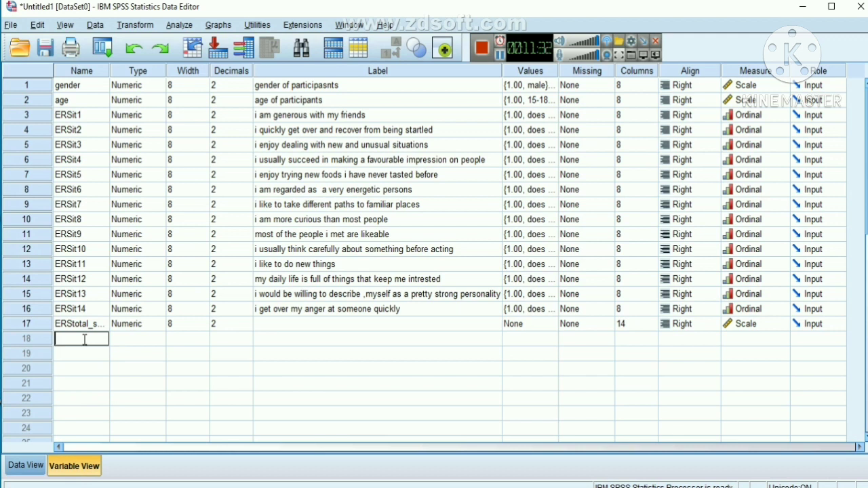
{"action": "type", "text": "14ERSi"}
{"action": "type", "text": "t1"}
{"action": "left_click_drag", "start_coordinate": [86, 339], "coordinate": [56, 338]}
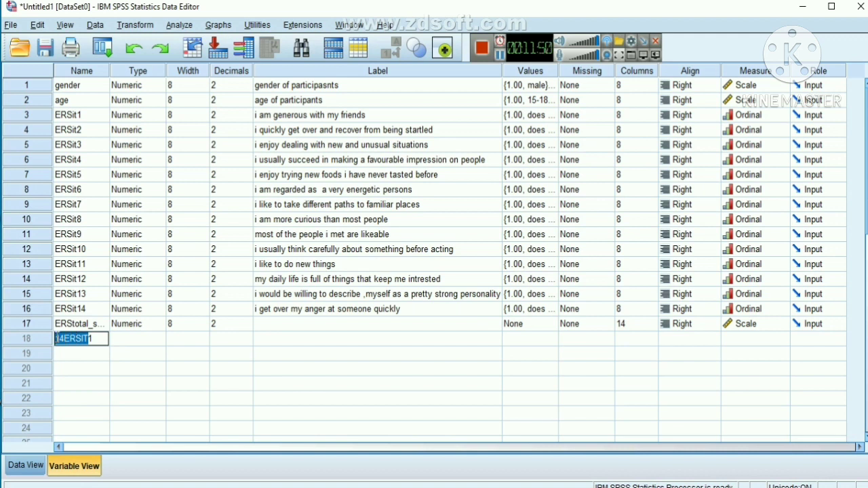
{"action": "left_click", "coordinate": [97, 354]}
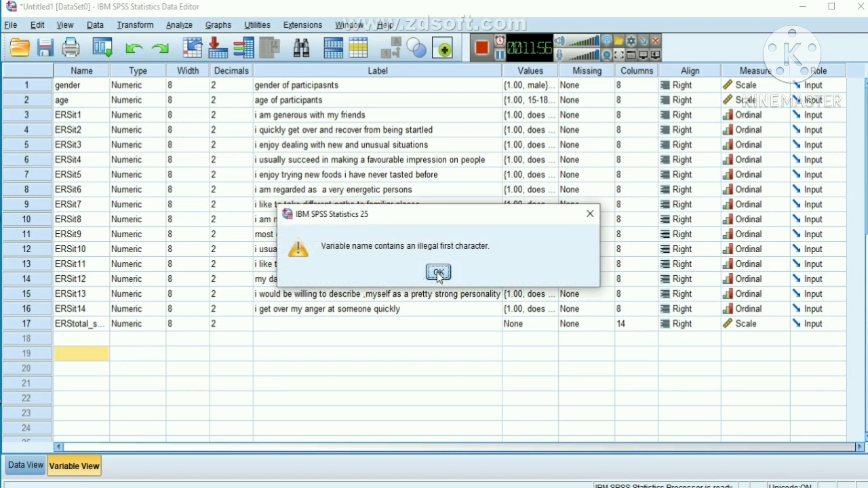
{"action": "left_click", "coordinate": [438, 272]}
Add a variable named ERS14IT1 in row 18, below ERStotal_sum
{"action": "left_click", "coordinate": [83, 343]}
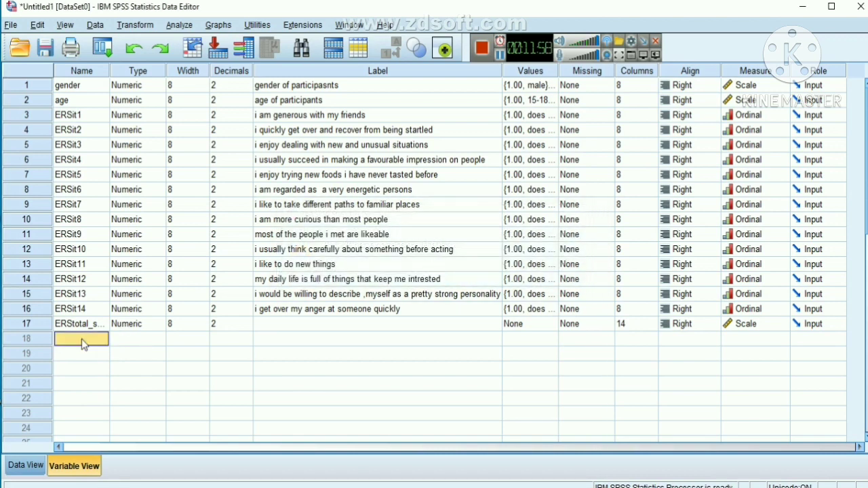
{"action": "left_click", "coordinate": [82, 339]}
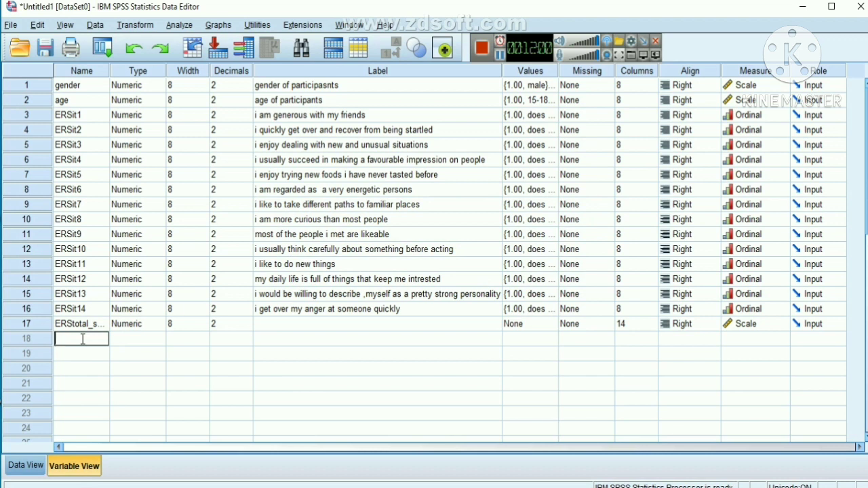
{"action": "type", "text": "ERS14t"}
{"action": "type", "text": "1"}
{"action": "left_click", "coordinate": [119, 343]}
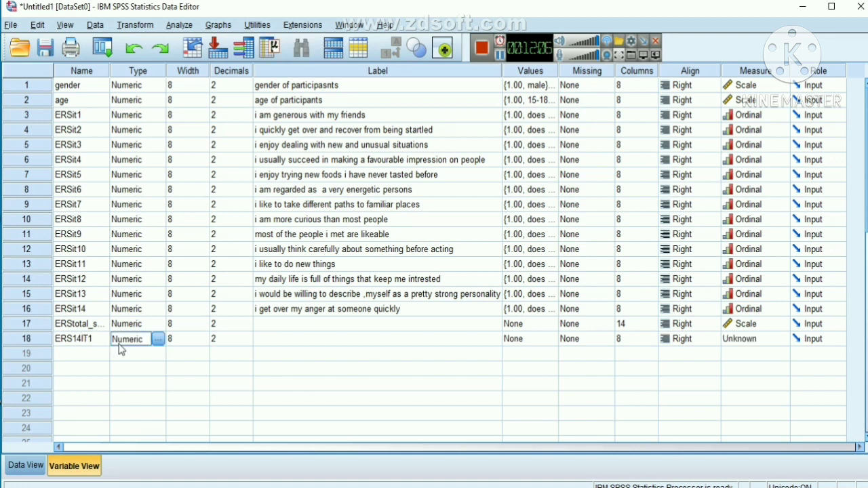
Copy the ERS14IT part of the row 18 name into row 19 and complete it as ERS14IT2
{"action": "left_click", "coordinate": [94, 341]}
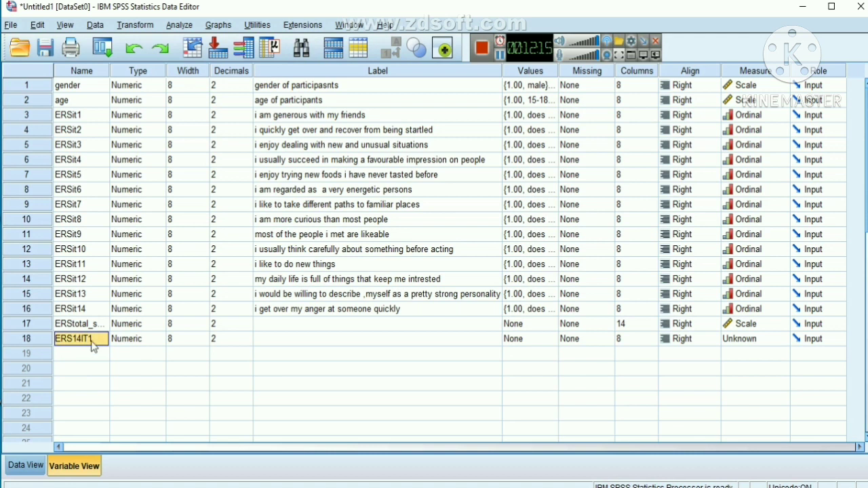
{"action": "double_click", "coordinate": [92, 341]}
{"action": "left_click_drag", "start_coordinate": [91, 339], "coordinate": [52, 339]}
{"action": "key", "text": "ctrl+c"}
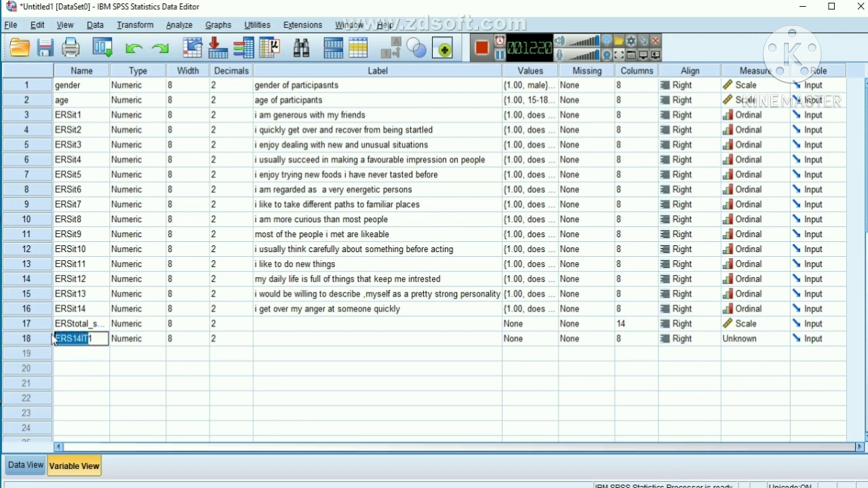
{"action": "left_click", "coordinate": [85, 354]}
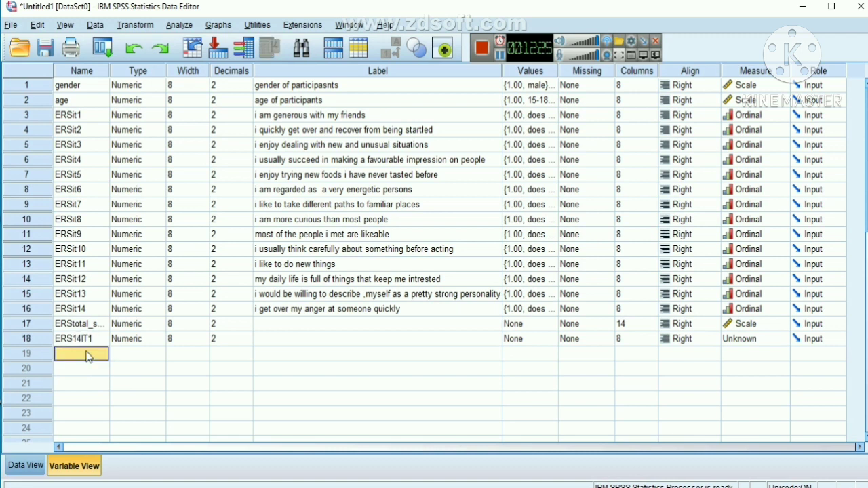
{"action": "key", "text": "ctrl+v"}
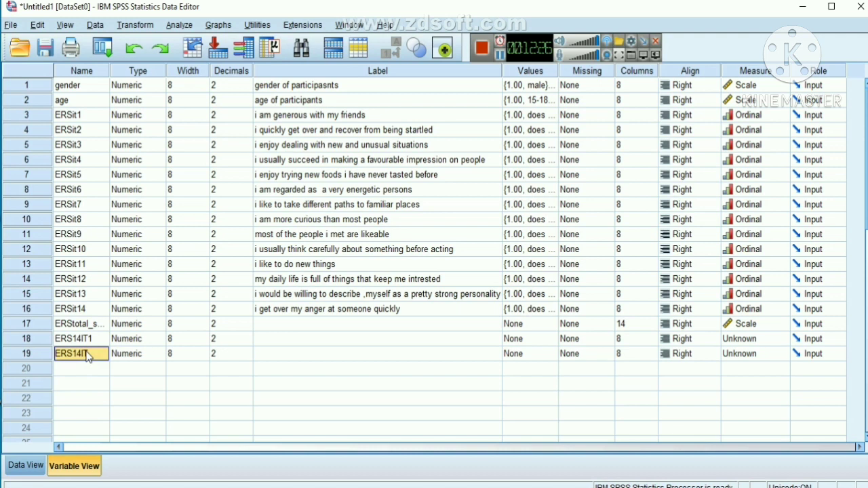
{"action": "double_click", "coordinate": [91, 355]}
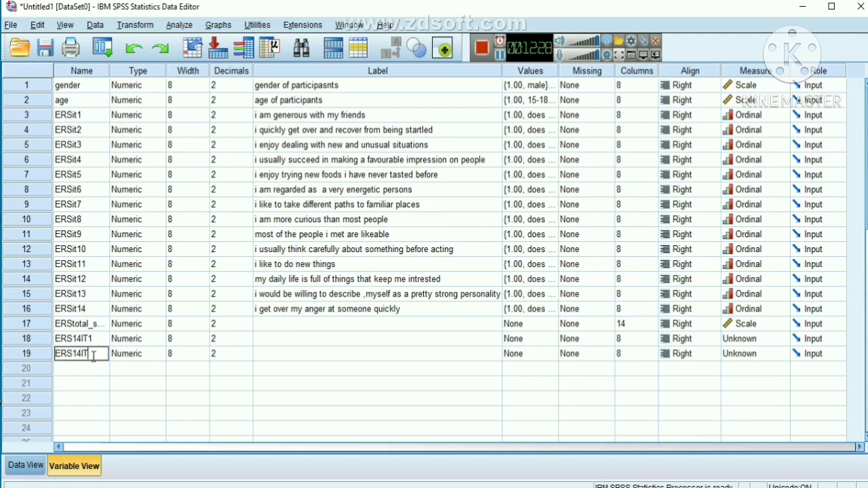
{"action": "type", "text": "2"}
Add a variable named ERS14IT3 in row 20
{"action": "left_click", "coordinate": [91, 367]}
{"action": "type", "text": "ERS14IT"}
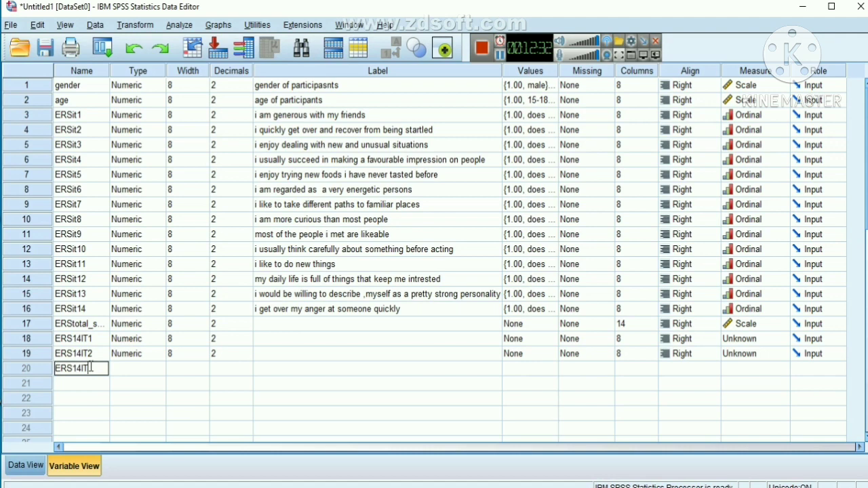
{"action": "type", "text": "3"}
{"action": "left_click", "coordinate": [95, 384]}
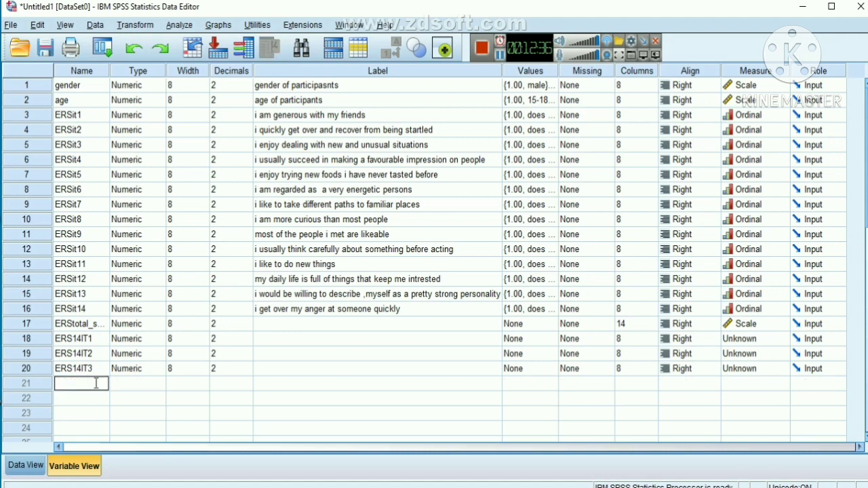
Label the ERS14IT1 variable "I USUALLY manage one way or another"
{"action": "double_click", "coordinate": [285, 341]}
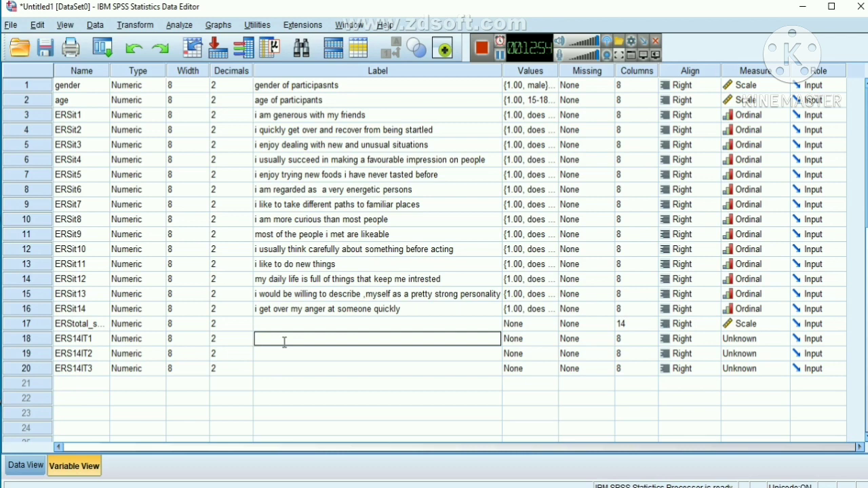
{"action": "type", "text": "I USUALLY manage one wa"}
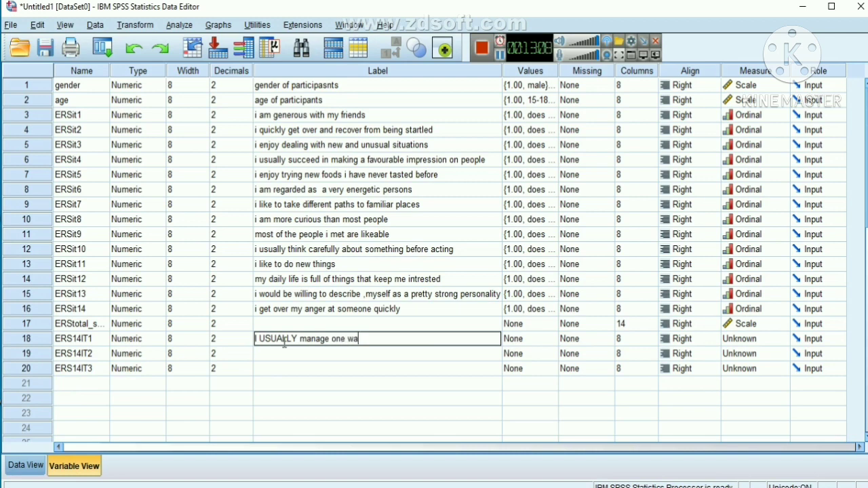
{"action": "type", "text": "ty or another"}
Add a value label to ERS14IT1 that defines 1 as "strongly disagree"
{"action": "left_click", "coordinate": [521, 344]}
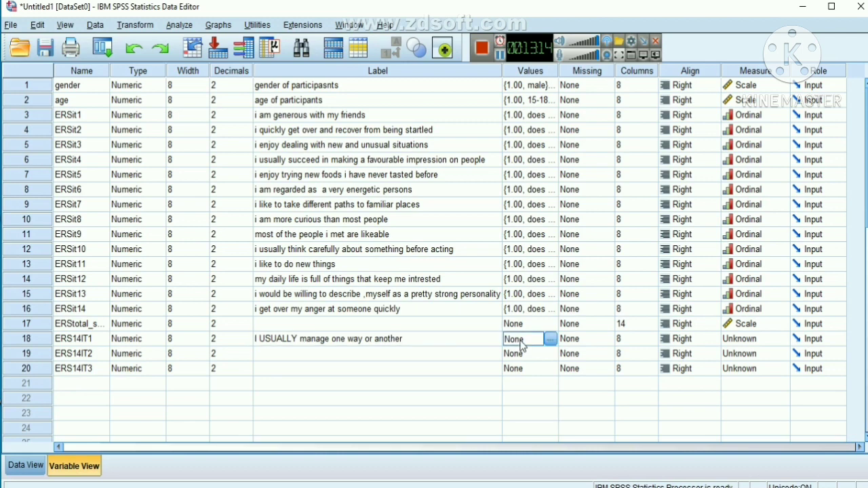
{"action": "left_click", "coordinate": [550, 339]}
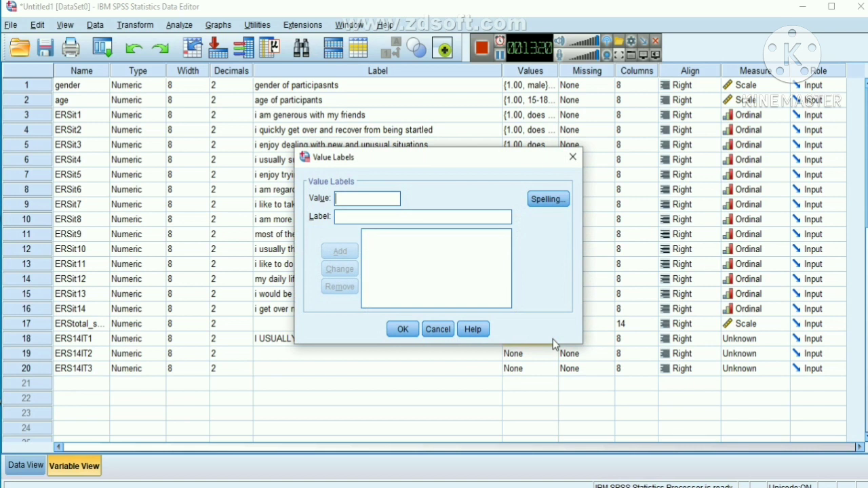
{"action": "type", "text": "1"}
{"action": "left_click", "coordinate": [411, 217]}
{"action": "type", "text": "stron"}
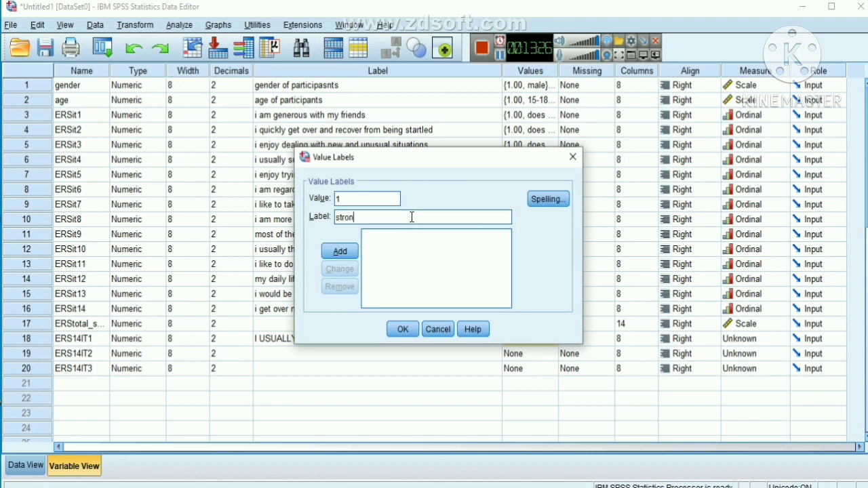
{"action": "type", "text": "gly d"}
{"action": "type", "text": "agree"}
{"action": "left_click", "coordinate": [343, 251]}
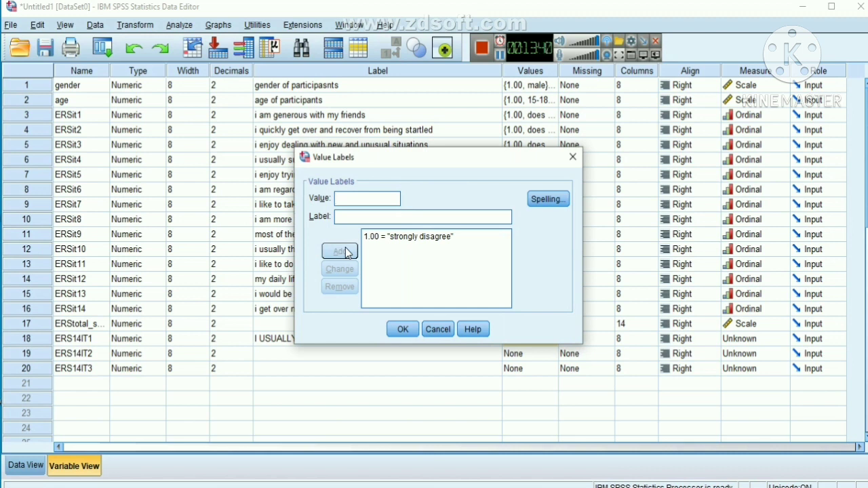
Add a second value label to ERS14IT1 that defines 2 as "disagree"
{"action": "type", "text": "2"}
{"action": "type", "text": "sl"}
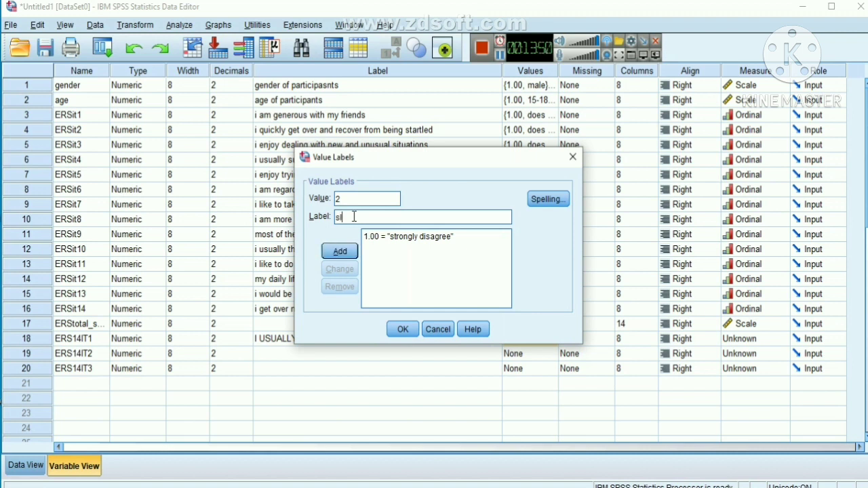
{"action": "type", "text": "i"}
{"action": "key", "text": "BackSpace"}
{"action": "type", "text": "dias"}
{"action": "key", "text": "BackSpace"}
{"action": "key", "text": "BackSpace"}
{"action": "type", "text": "sagree"}
{"action": "left_click", "coordinate": [339, 251]}
Add a value label to ERS14IT1 that defines 3 as "slightly disagree"
{"action": "type", "text": "e3"}
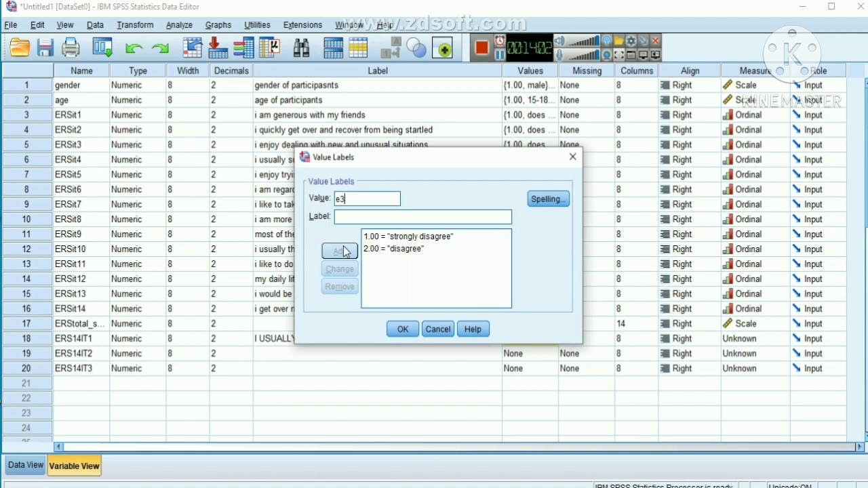
{"action": "key", "text": "BackSpace"}
{"action": "key", "text": "BackSpace"}
{"action": "left_click", "coordinate": [352, 217]}
{"action": "type", "text": "d"}
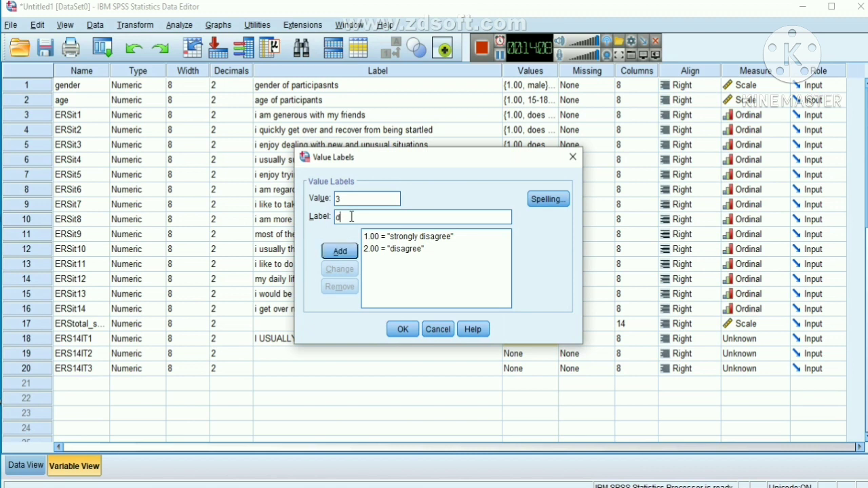
{"action": "key", "text": "BackSpace"}
{"action": "type", "text": "s"}
{"action": "type", "text": "ligt"}
{"action": "type", "text": "tly d"}
{"action": "type", "text": "isagree"}
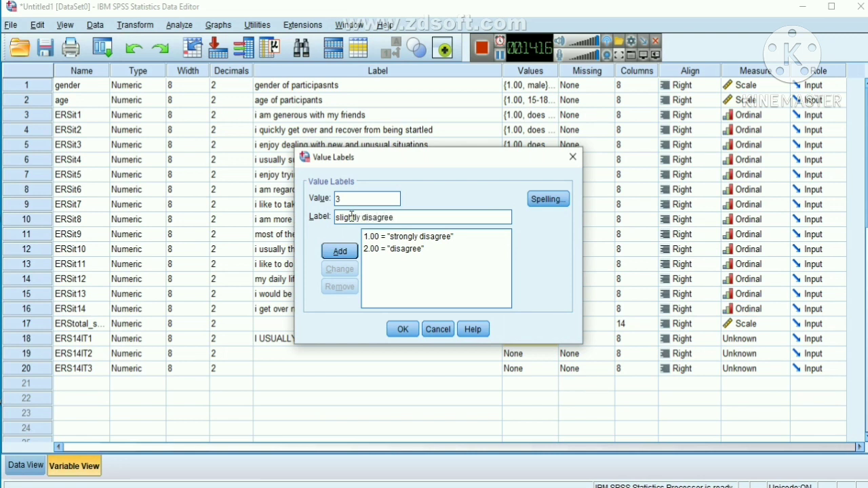
{"action": "left_click", "coordinate": [343, 250]}
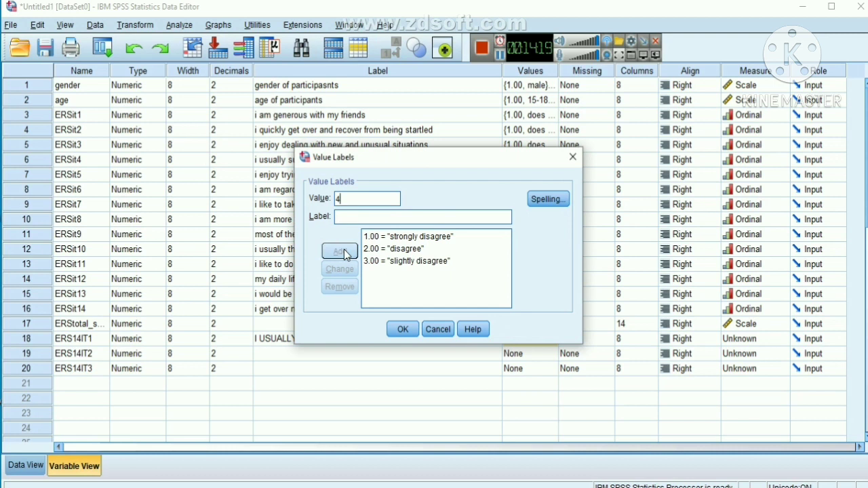
Add value labels to ERS14IT1 that define 4 as "neutral" and 5 as "slightly agree"
{"action": "left_click", "coordinate": [359, 216]}
{"action": "type", "text": "neutra"}
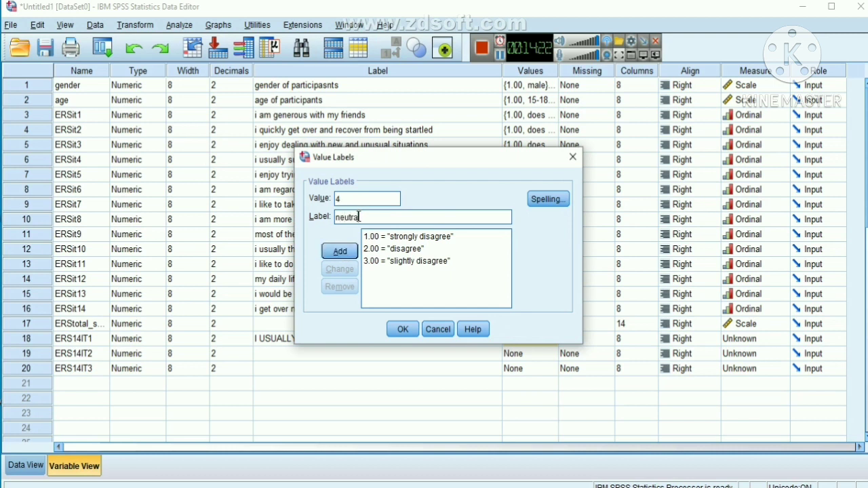
{"action": "type", "text": "l"}
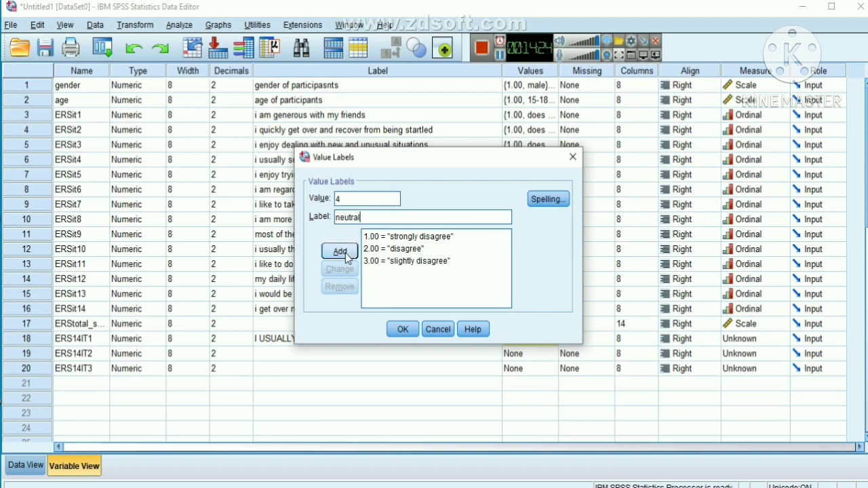
{"action": "left_click", "coordinate": [340, 252]}
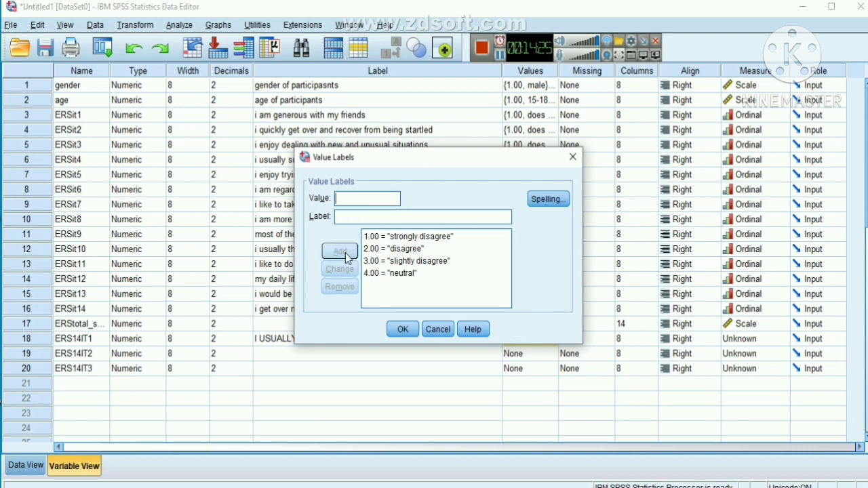
{"action": "type", "text": "5"}
{"action": "left_click", "coordinate": [358, 213]}
{"action": "type", "text": "slight"}
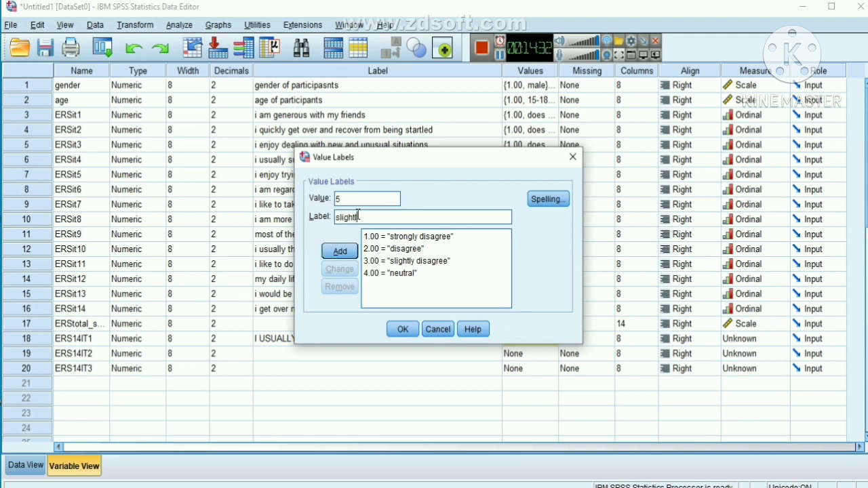
{"action": "type", "text": "ly agree"}
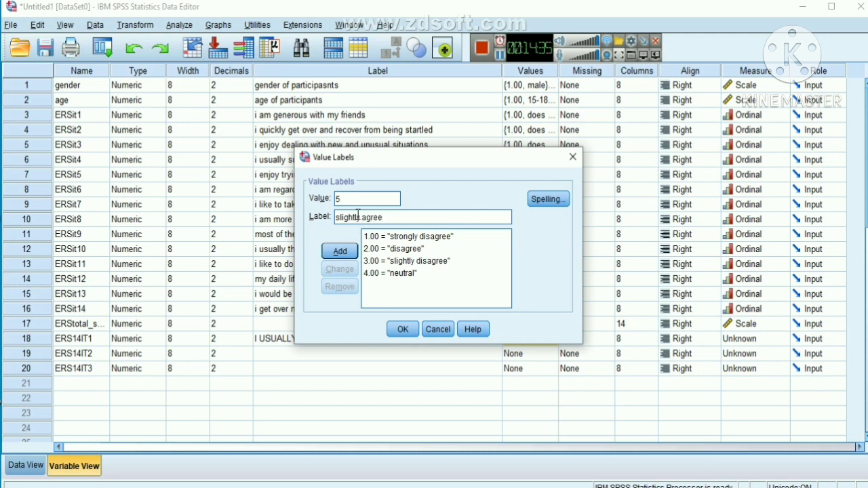
{"action": "left_click", "coordinate": [345, 252]}
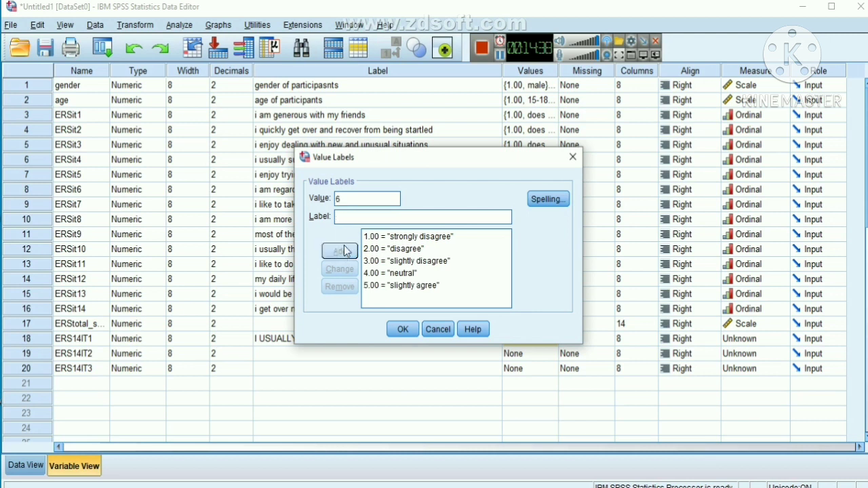
Add value labels to ERS14IT1 that define 6 as "agree" and 7 as "strongly agree", and apply the set
{"action": "type", "text": "agr"}
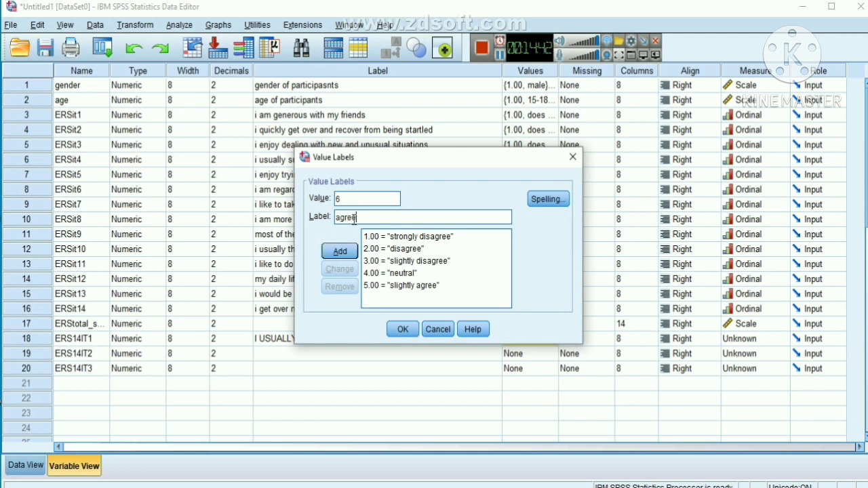
{"action": "type", "text": "ee"}
{"action": "left_click", "coordinate": [347, 251]}
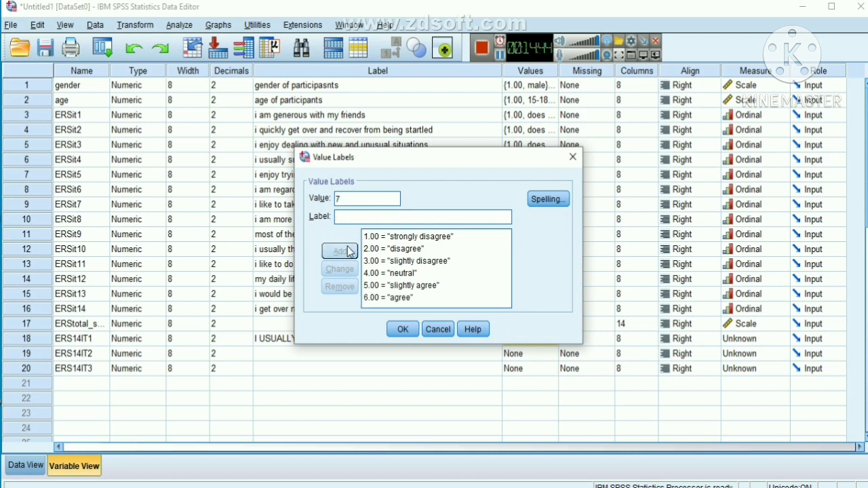
{"action": "left_click", "coordinate": [365, 216]}
{"action": "type", "text": "s"}
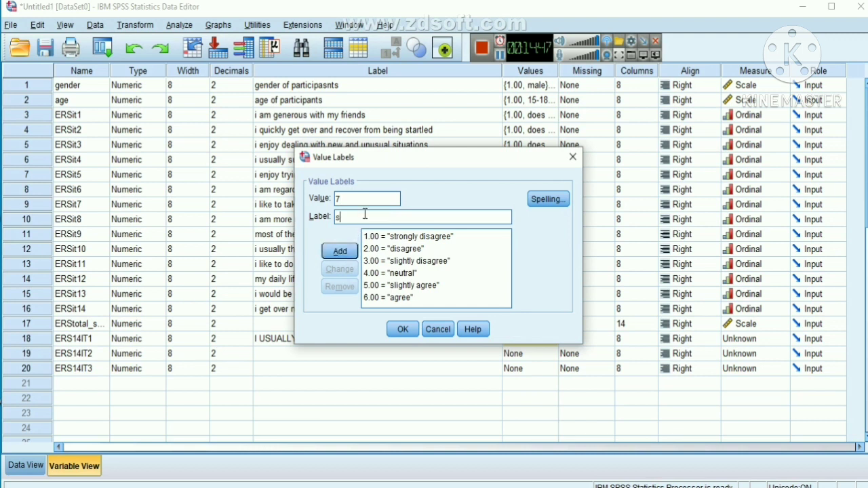
{"action": "type", "text": "trongly-agree"}
{"action": "left_click", "coordinate": [341, 252]}
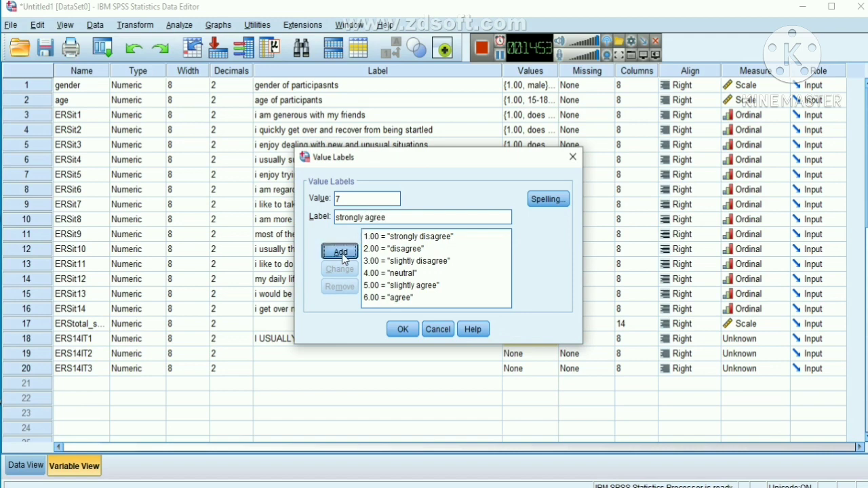
{"action": "left_click", "coordinate": [400, 330]}
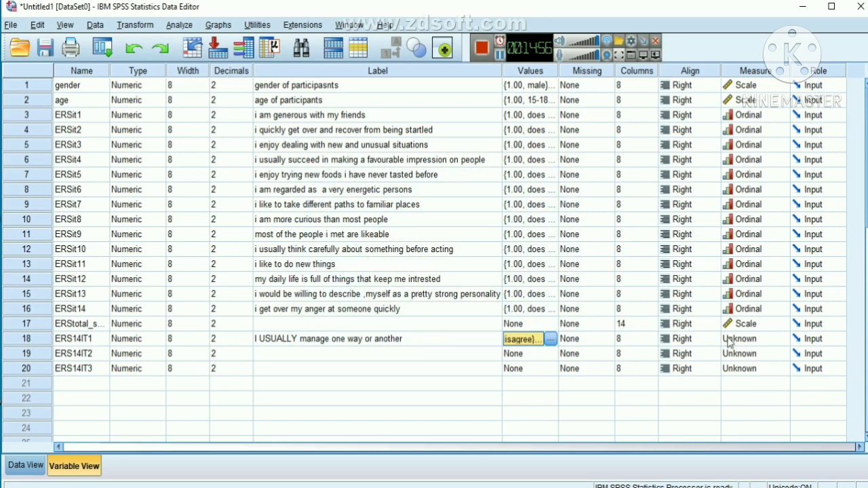
Set the measurement level of ERS14IT1 to Nominal
{"action": "left_click", "coordinate": [729, 343]}
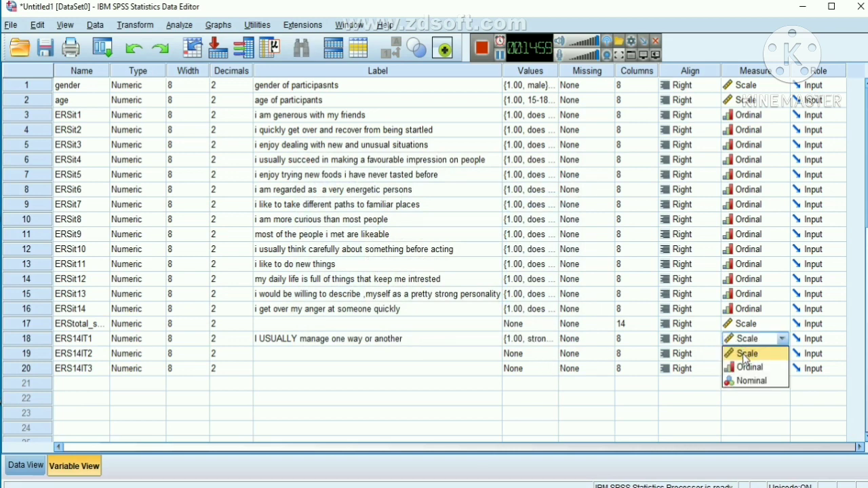
{"action": "left_click", "coordinate": [751, 381]}
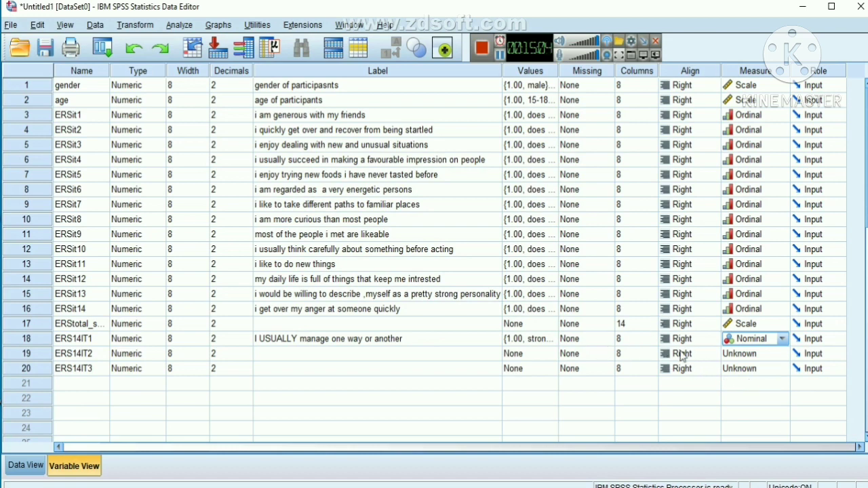
{"action": "left_click", "coordinate": [310, 354]}
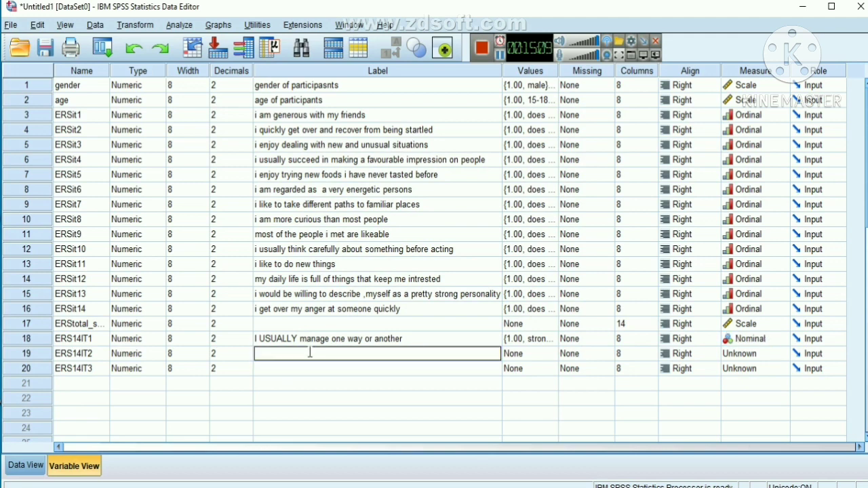
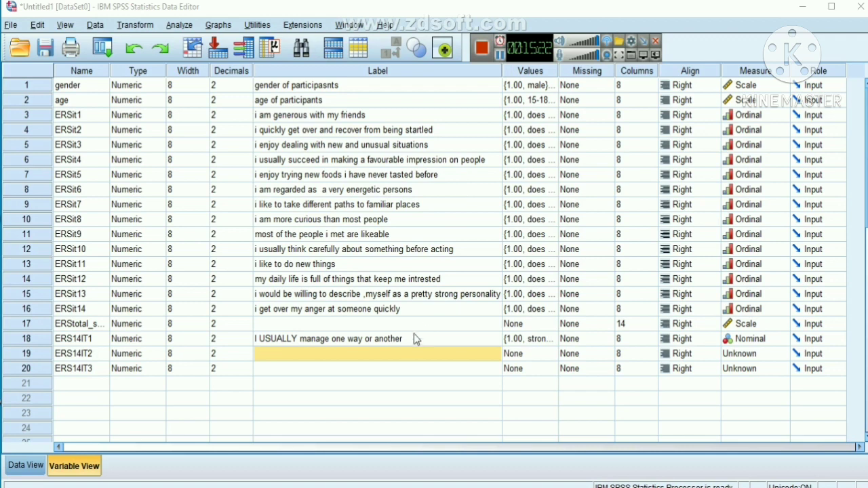
{"action": "left_click", "coordinate": [403, 353]}
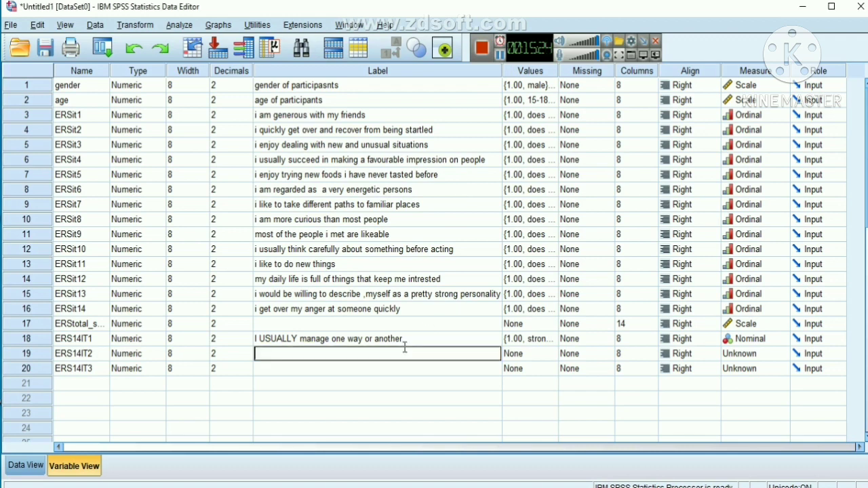
{"action": "left_click", "coordinate": [500, 59]}
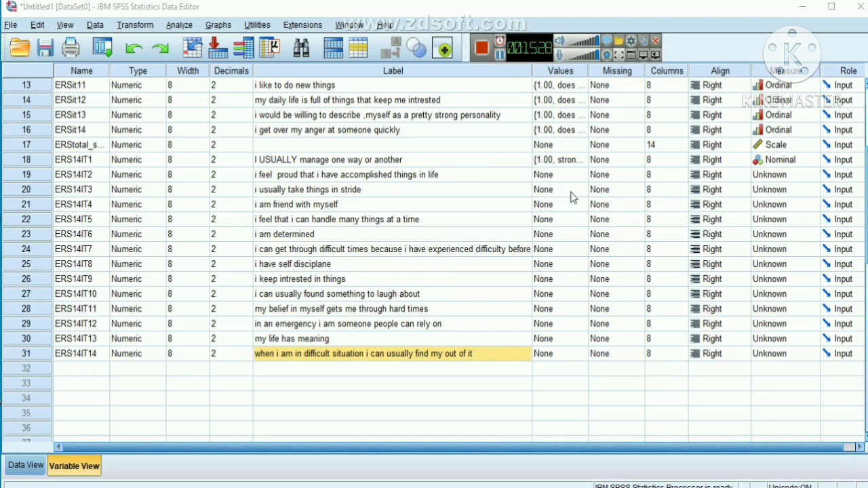
Copy the value labels of ERS14IT1 to ERS14IT2, ERS14IT3 and ERS14IT4
{"action": "right_click", "coordinate": [555, 161]}
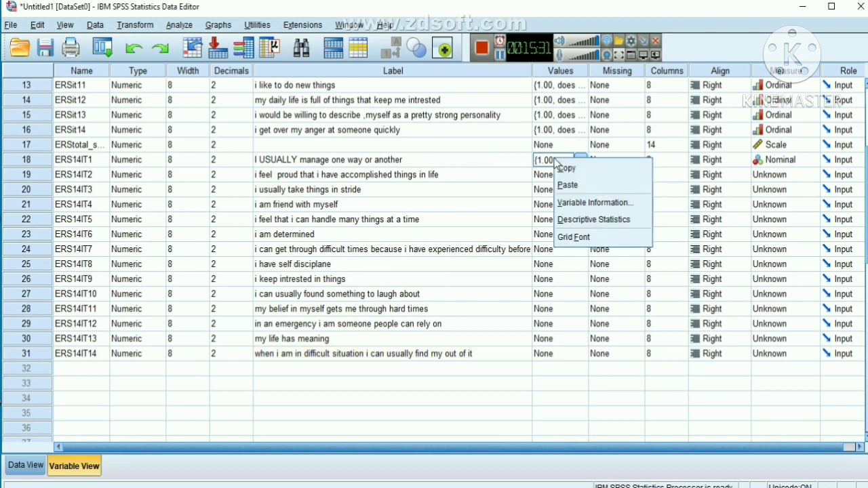
{"action": "left_click", "coordinate": [567, 169]}
{"action": "right_click", "coordinate": [550, 175]}
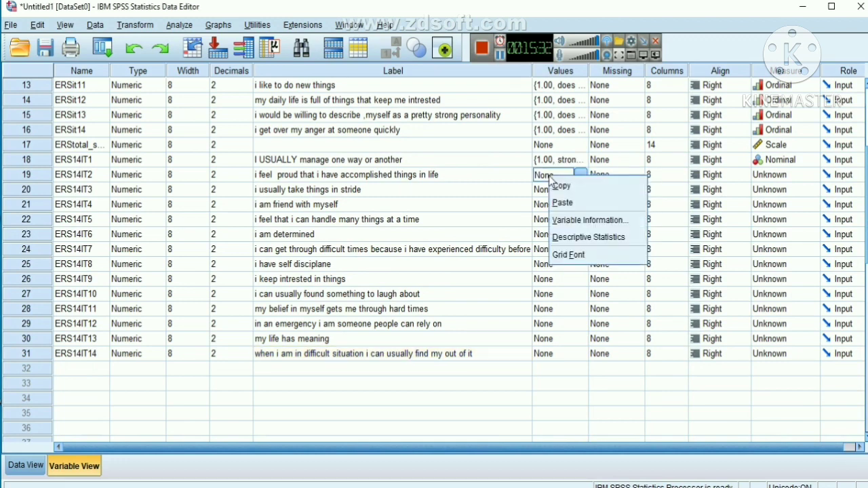
{"action": "left_click", "coordinate": [568, 202]}
{"action": "right_click", "coordinate": [552, 193]}
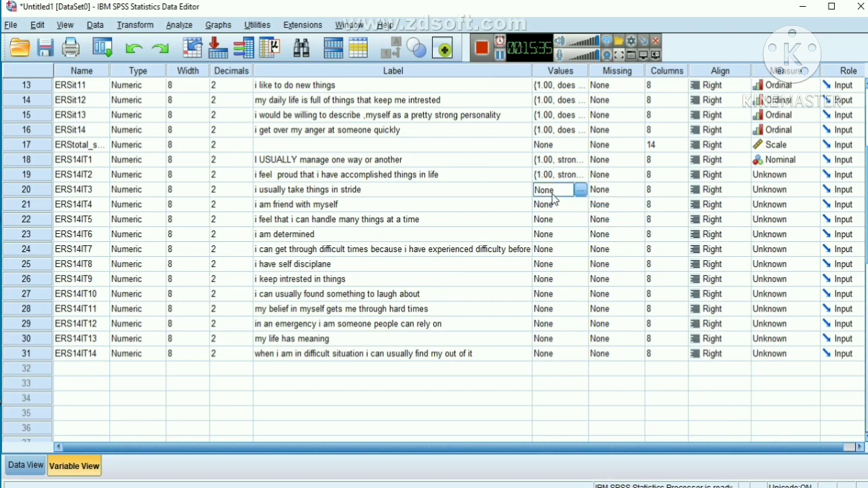
{"action": "left_click", "coordinate": [565, 219]}
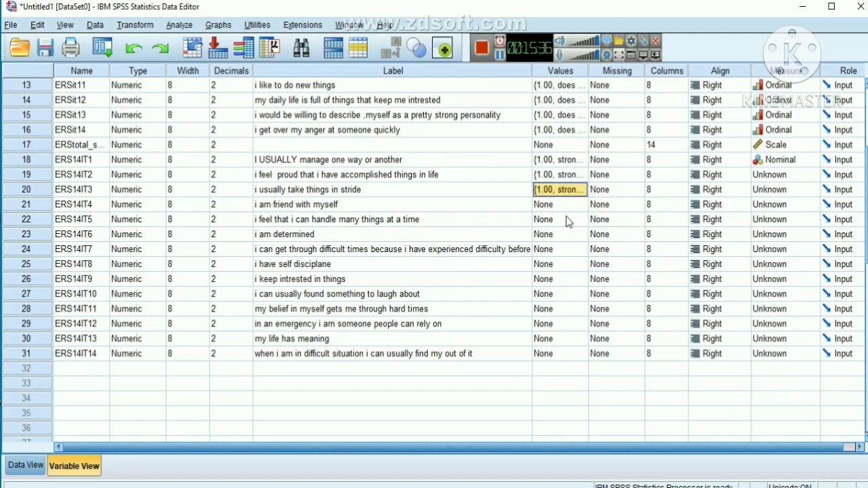
{"action": "right_click", "coordinate": [550, 207]}
{"action": "left_click", "coordinate": [563, 230]}
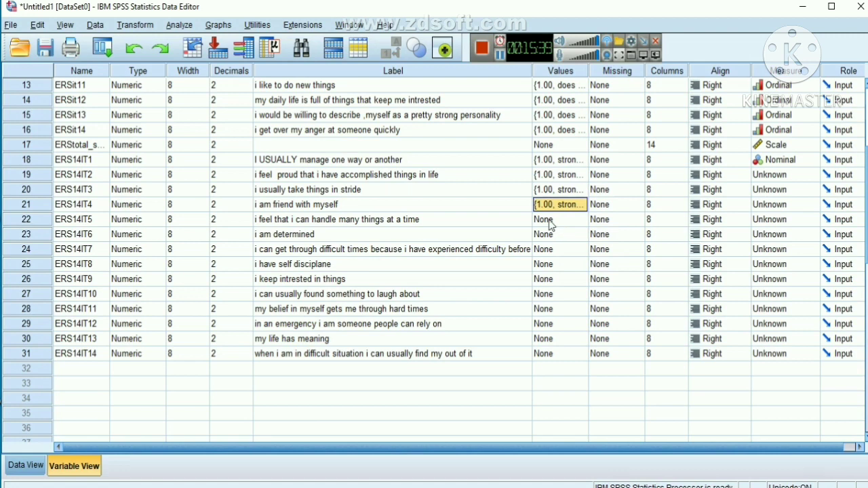
Paste the same copied value labels into ERS14IT5, ERS14IT6 and ERS14IT7
{"action": "right_click", "coordinate": [550, 220]}
{"action": "left_click", "coordinate": [561, 246]}
{"action": "left_click", "coordinate": [551, 234]}
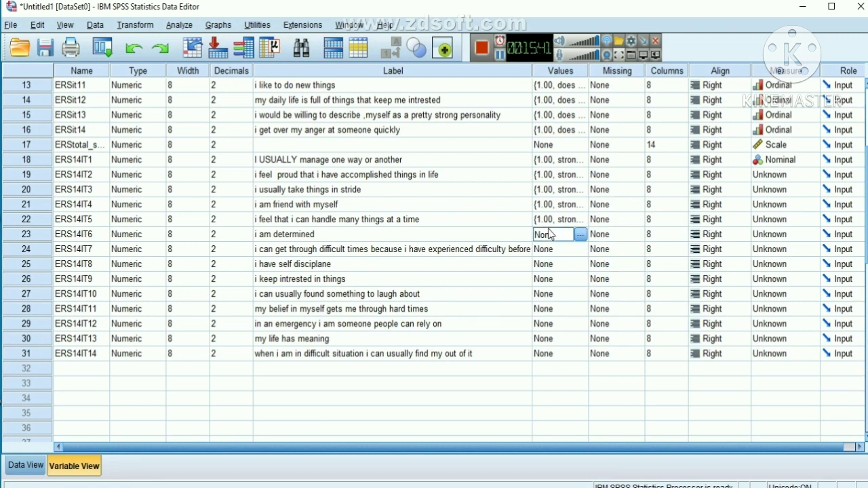
{"action": "right_click", "coordinate": [550, 236]}
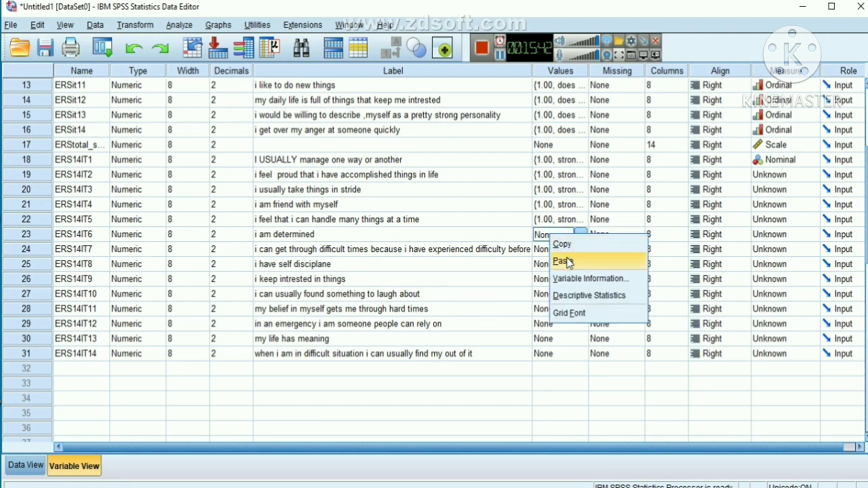
{"action": "left_click", "coordinate": [565, 261]}
{"action": "left_click", "coordinate": [551, 250]}
{"action": "right_click", "coordinate": [551, 250]}
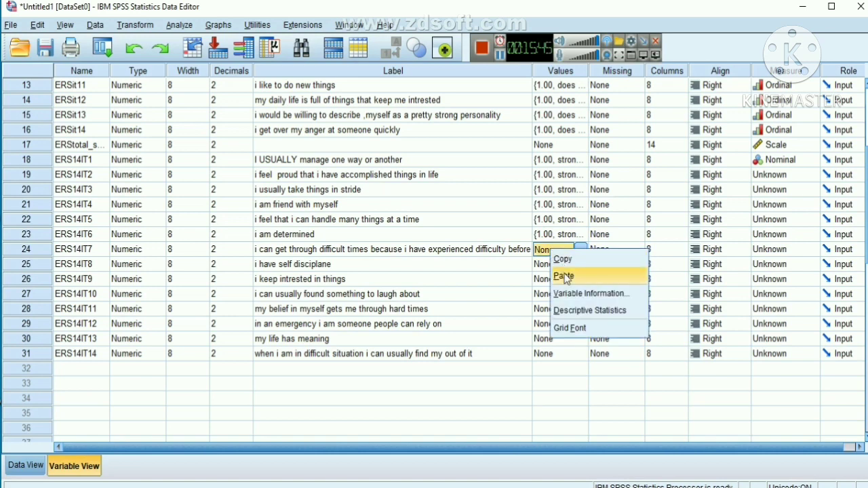
{"action": "left_click", "coordinate": [564, 275]}
Try to paste the copied value labels into ERS14IT8
{"action": "left_click", "coordinate": [544, 265]}
{"action": "right_click", "coordinate": [544, 267]}
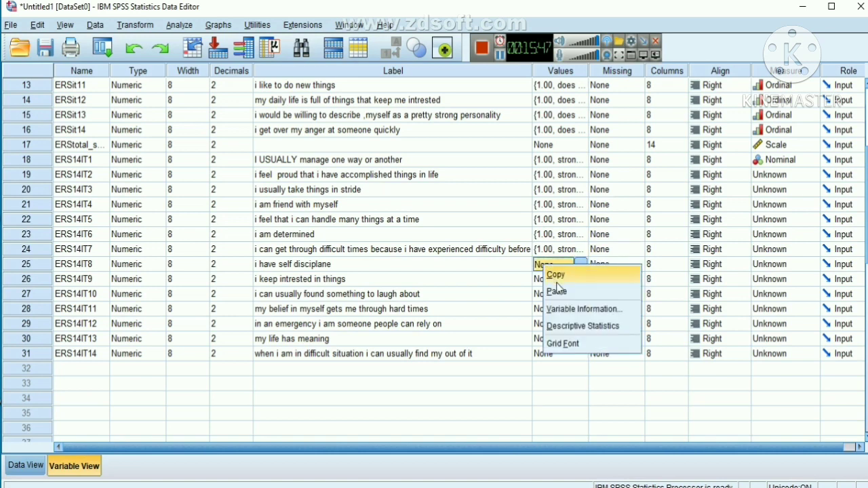
{"action": "left_click", "coordinate": [556, 279]}
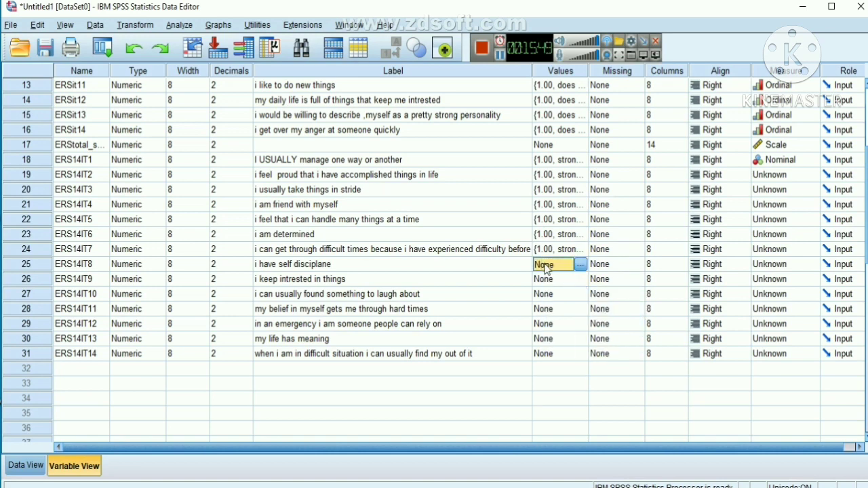
{"action": "right_click", "coordinate": [545, 268]}
{"action": "left_click", "coordinate": [559, 295]}
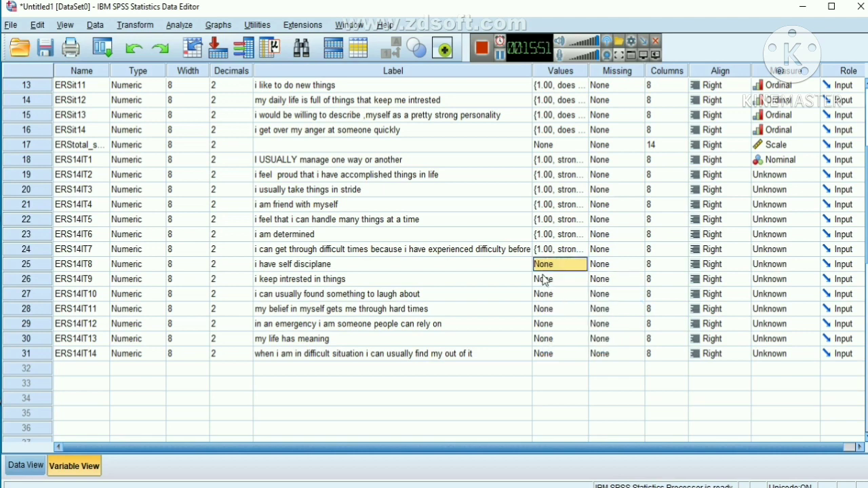
Copy the value labels of ERS14IT7 to ERS14IT8
{"action": "left_click", "coordinate": [559, 249]}
{"action": "right_click", "coordinate": [558, 250]}
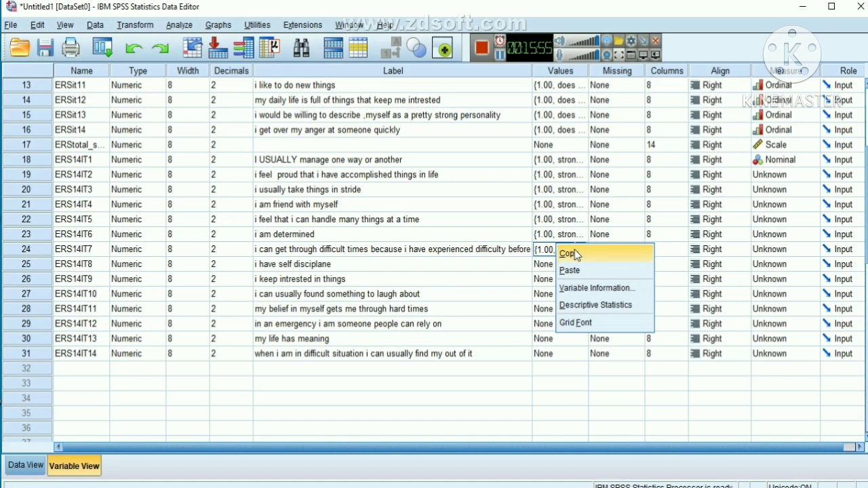
{"action": "left_click", "coordinate": [574, 254]}
{"action": "left_click", "coordinate": [548, 266]}
{"action": "right_click", "coordinate": [549, 266]}
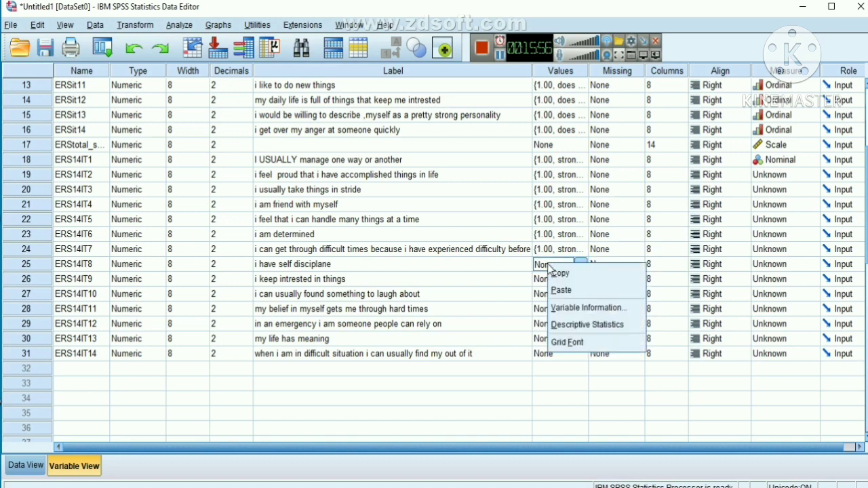
{"action": "left_click", "coordinate": [561, 290]}
Paste the copied value labels into ERS14IT9, ERS14IT10 and ERS14IT11
{"action": "left_click", "coordinate": [546, 281]}
{"action": "right_click", "coordinate": [546, 281]}
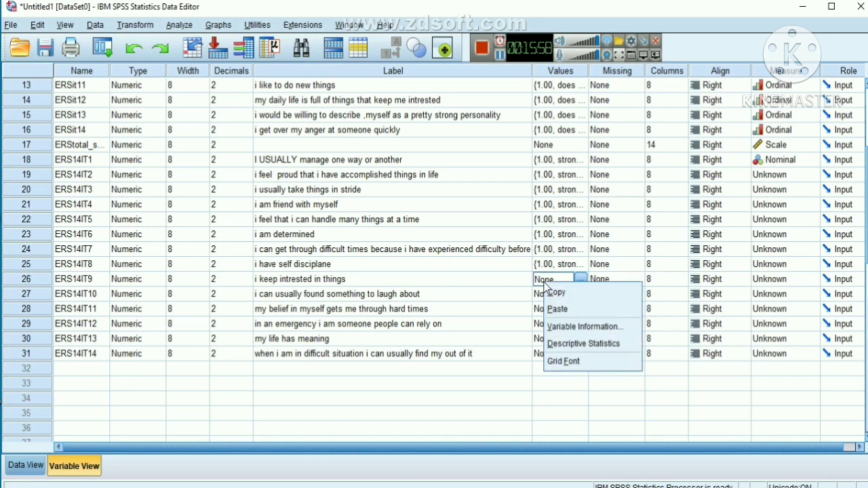
{"action": "left_click", "coordinate": [563, 310]}
{"action": "left_click", "coordinate": [546, 294]}
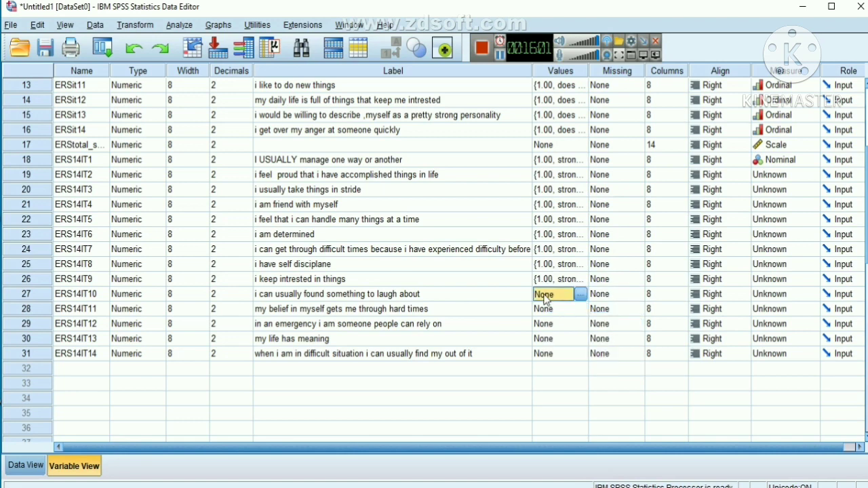
{"action": "right_click", "coordinate": [547, 295]}
{"action": "left_click", "coordinate": [557, 323]}
{"action": "left_click", "coordinate": [546, 309]}
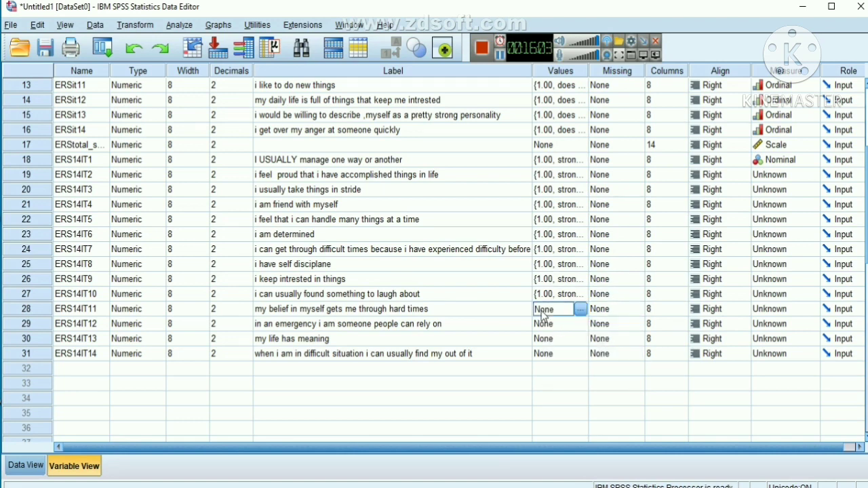
{"action": "right_click", "coordinate": [543, 310]}
{"action": "left_click", "coordinate": [557, 338]}
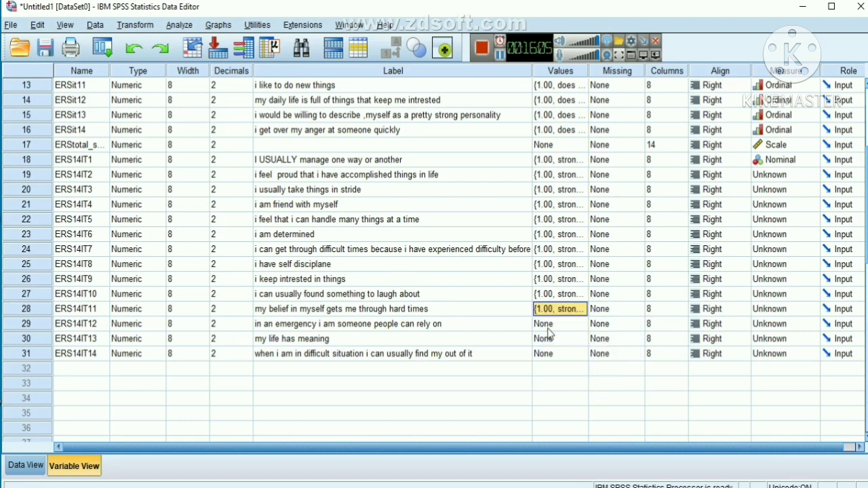
Paste the same value labels into the last three variables, ERS14IT12, ERS14IT13 and ERS14IT14
{"action": "left_click", "coordinate": [546, 324]}
{"action": "right_click", "coordinate": [546, 325]}
{"action": "left_click", "coordinate": [562, 354]}
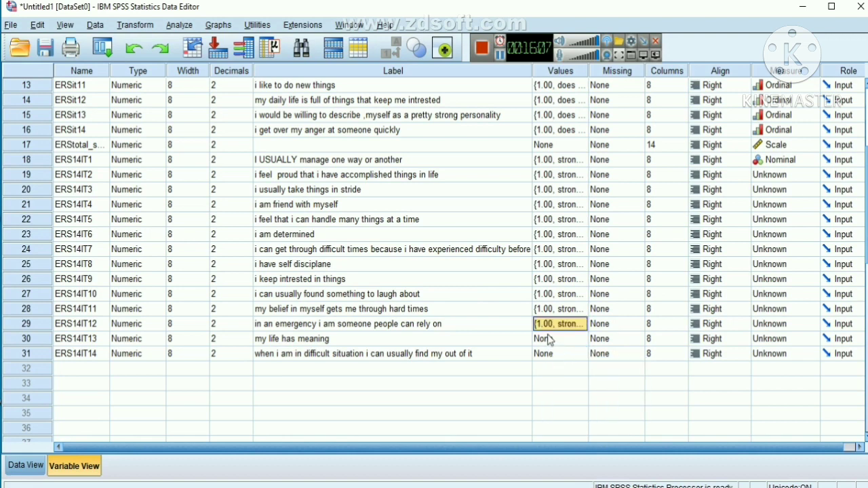
{"action": "left_click", "coordinate": [548, 339]}
{"action": "right_click", "coordinate": [548, 339]}
{"action": "left_click", "coordinate": [561, 361]}
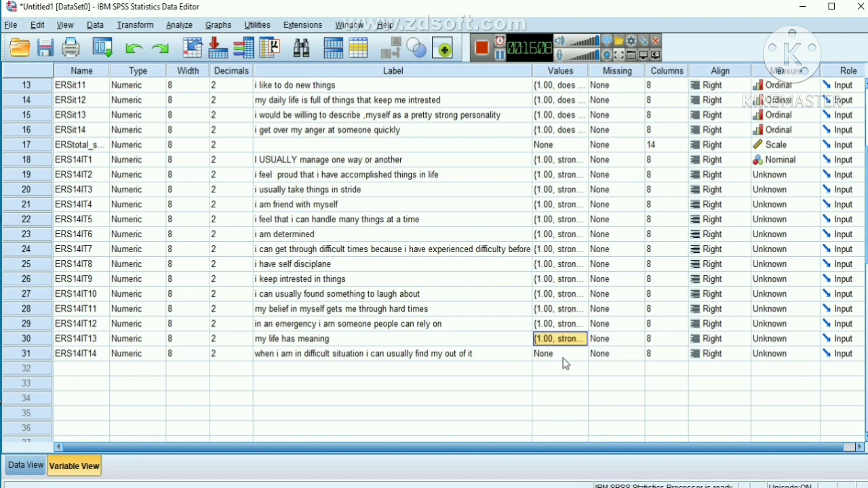
{"action": "left_click", "coordinate": [549, 354]}
{"action": "right_click", "coordinate": [553, 356]}
{"action": "left_click", "coordinate": [566, 382]}
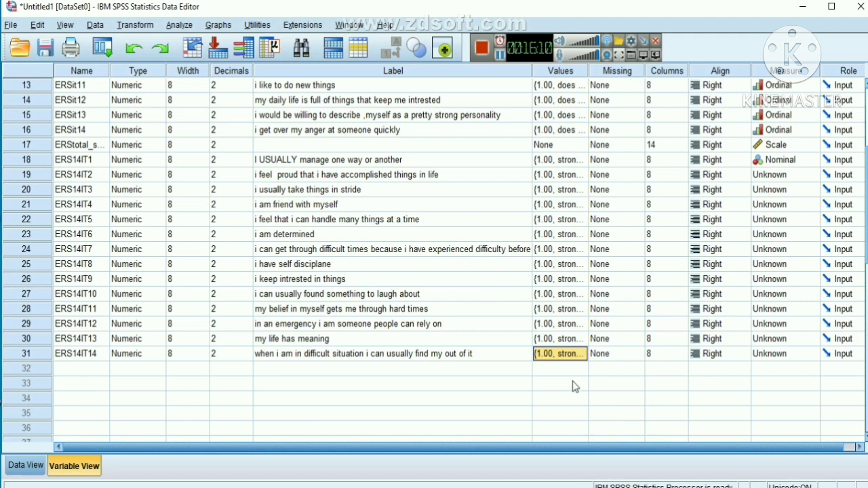
Set the measurement level of ERS14IT2, ERS14IT3 and ERS14IT4 to Nominal
{"action": "left_click", "coordinate": [781, 176]}
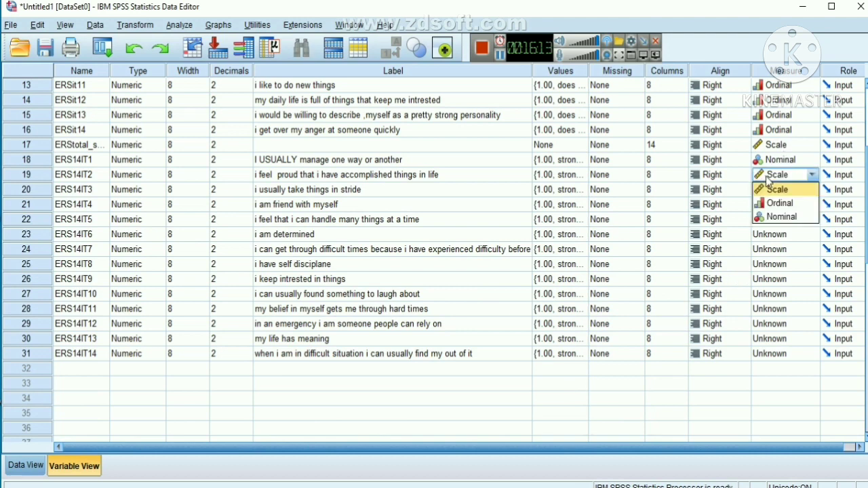
{"action": "left_click", "coordinate": [780, 215]}
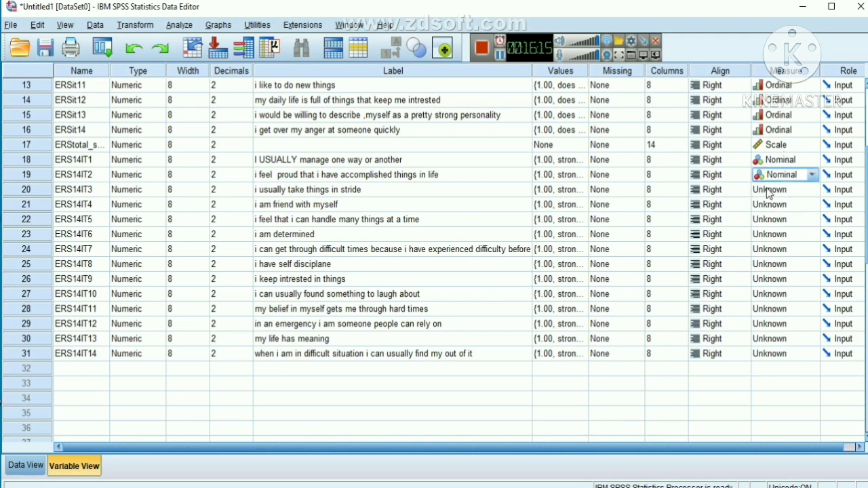
{"action": "left_click", "coordinate": [770, 190]}
{"action": "left_click", "coordinate": [781, 232]}
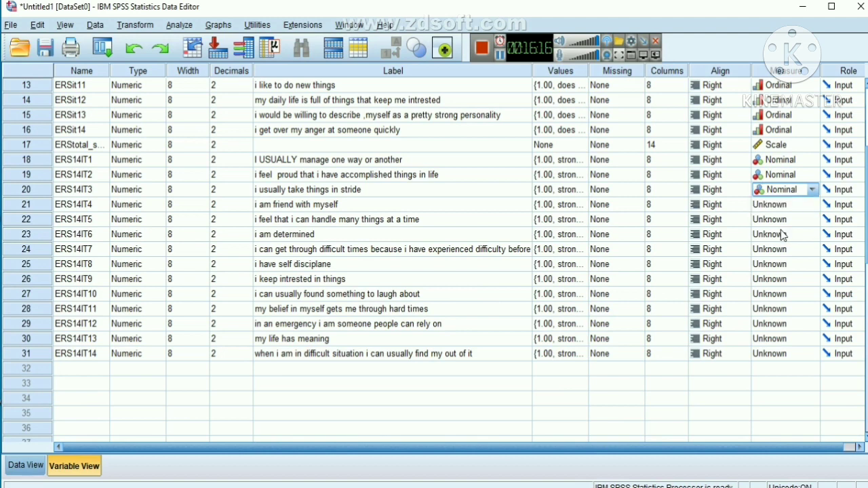
{"action": "left_click", "coordinate": [766, 205]}
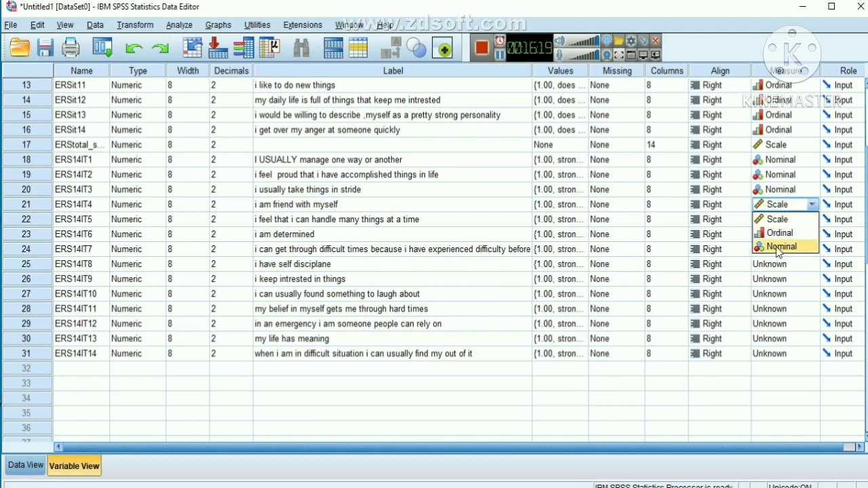
{"action": "left_click", "coordinate": [777, 247]}
Set the measurement level of ERS14IT5, ERS14IT6 and ERS14IT7 to Nominal
{"action": "left_click", "coordinate": [763, 220]}
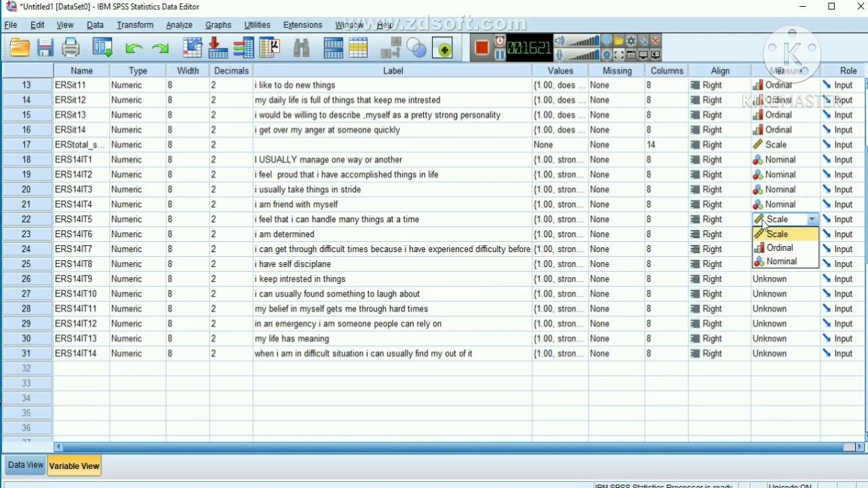
{"action": "left_click", "coordinate": [777, 263]}
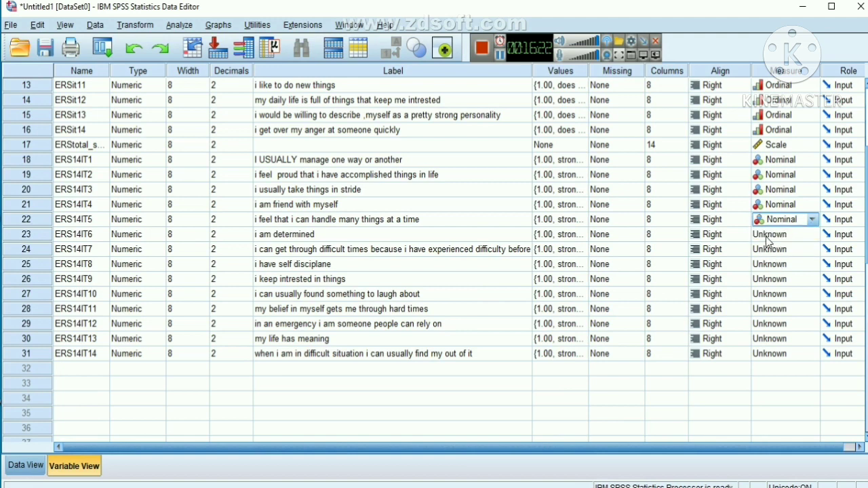
{"action": "left_click", "coordinate": [767, 237]}
{"action": "left_click", "coordinate": [779, 276]}
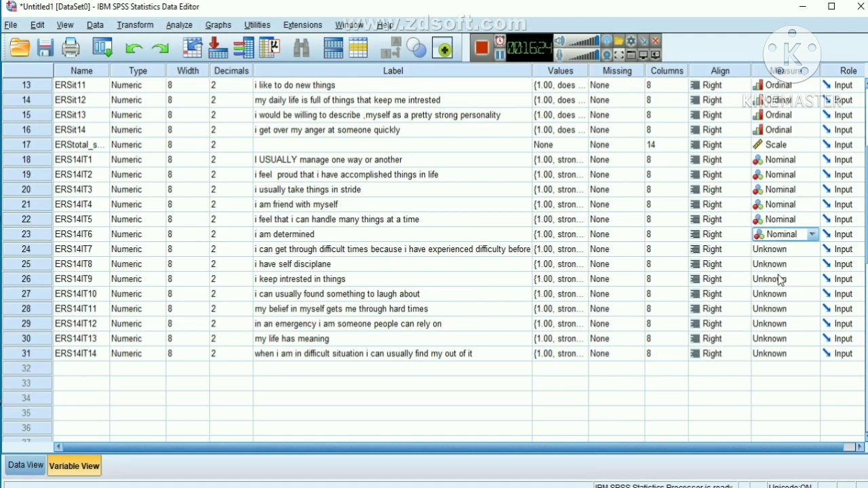
{"action": "left_click", "coordinate": [769, 249]}
{"action": "right_click", "coordinate": [771, 252]}
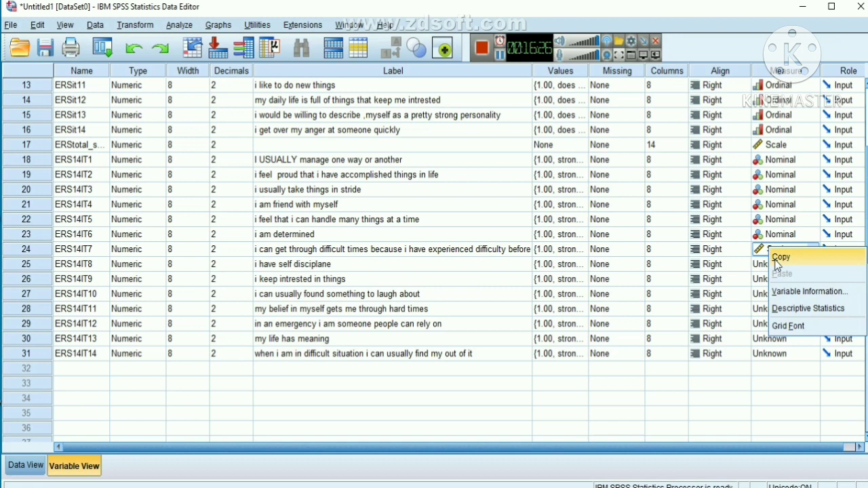
{"action": "key", "text": "Escape"}
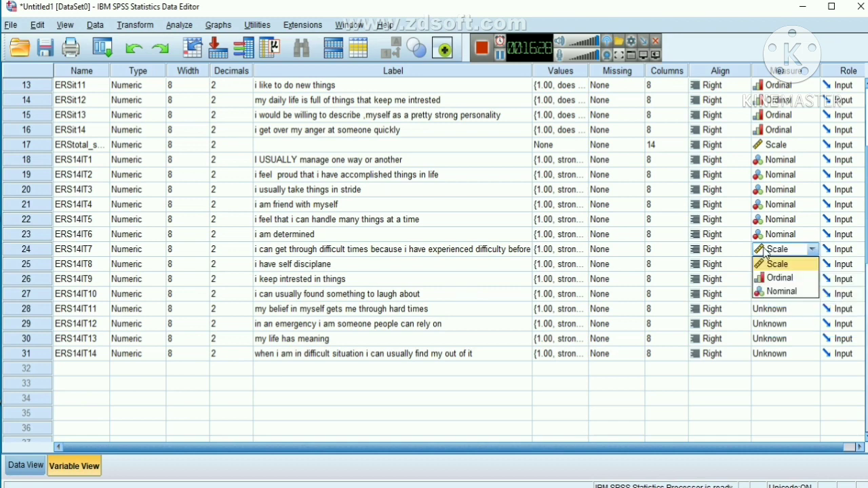
{"action": "left_click", "coordinate": [780, 291]}
Set the measurement level of ERS14IT8 to Nominal
{"action": "left_click", "coordinate": [769, 268]}
{"action": "right_click", "coordinate": [768, 270]}
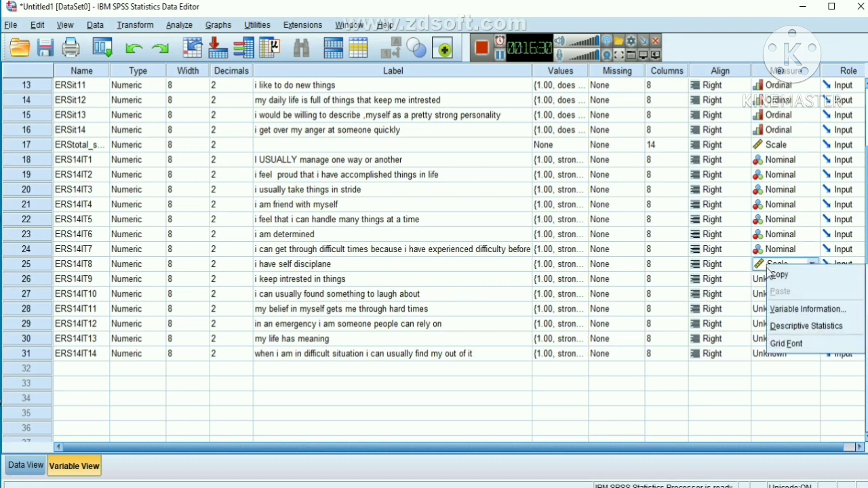
{"action": "key", "text": "Escape"}
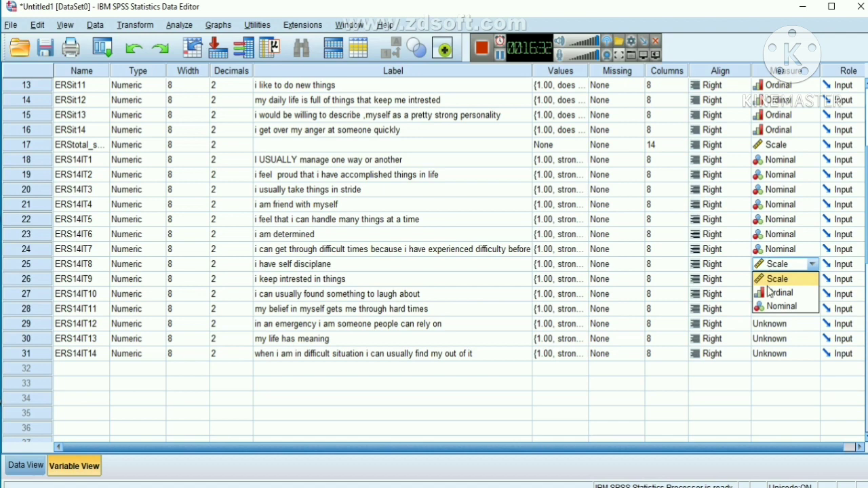
{"action": "left_click", "coordinate": [768, 306]}
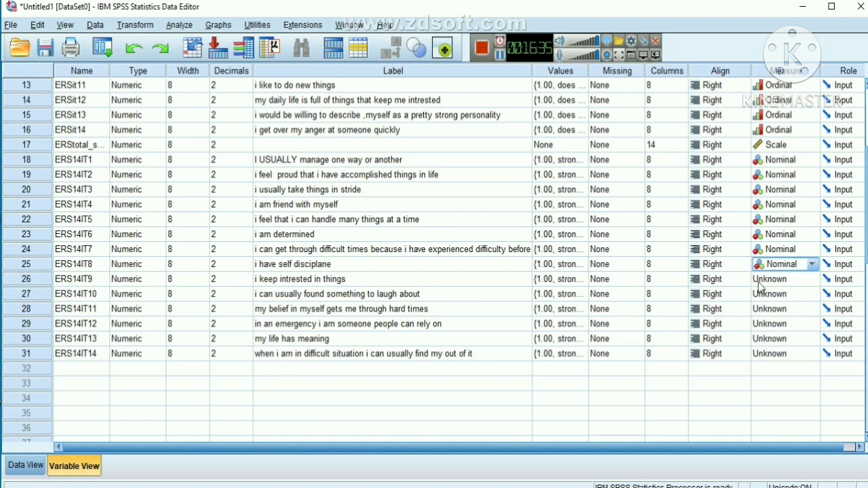
Copy the measurement level of ERS14IT9 and reselect Nominal for ERS14IT8
{"action": "right_click", "coordinate": [758, 284]}
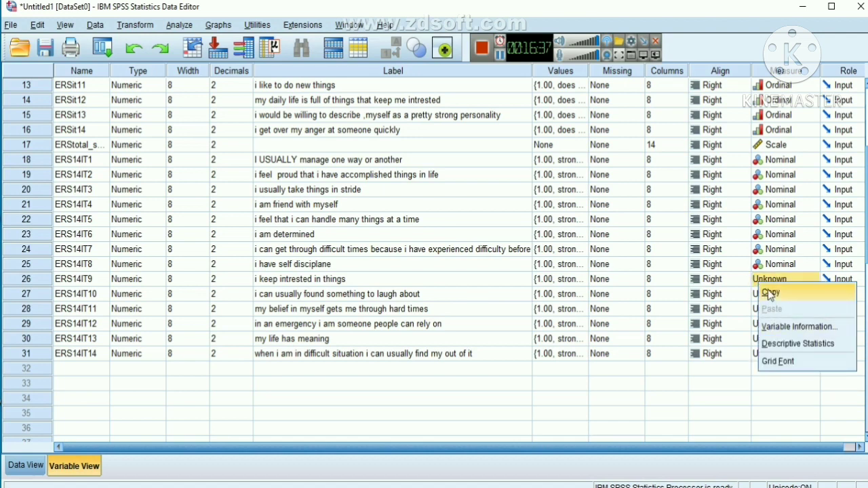
{"action": "left_click", "coordinate": [770, 292]}
{"action": "left_click", "coordinate": [771, 266]}
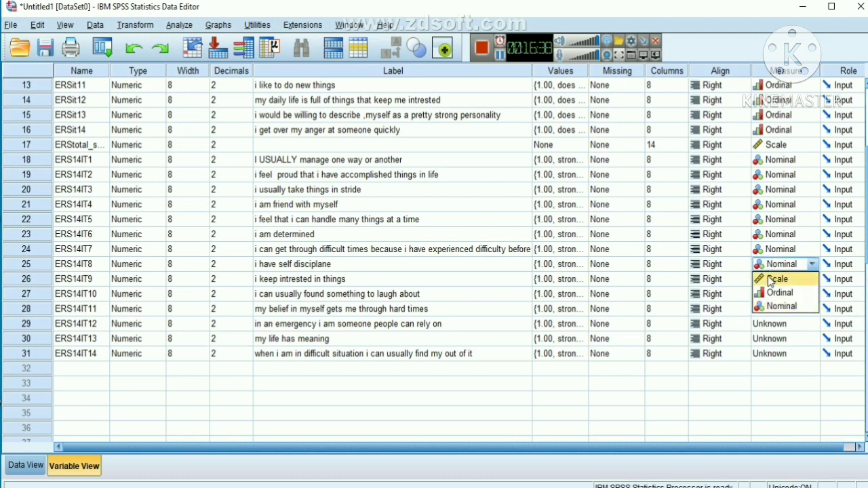
{"action": "left_click", "coordinate": [771, 306]}
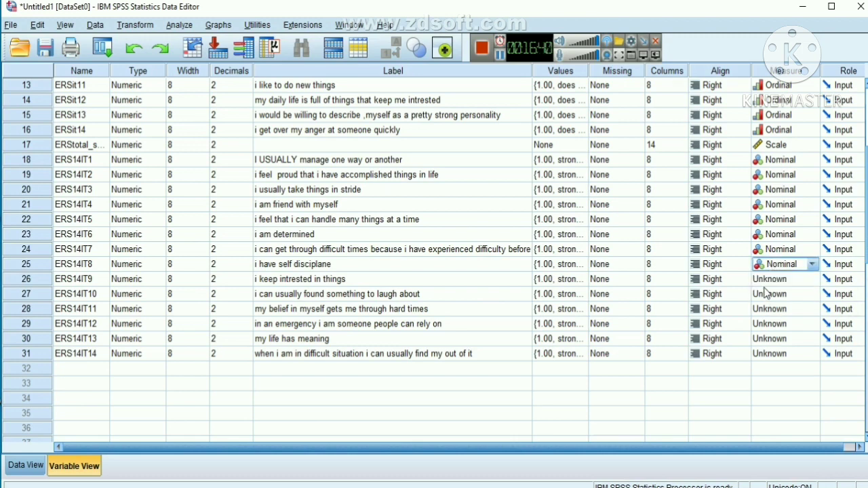
Set the measurement level of ERS14IT9, ERS14IT10 and ERS14IT11 to Nominal
{"action": "left_click", "coordinate": [766, 278]}
{"action": "left_click", "coordinate": [771, 322]}
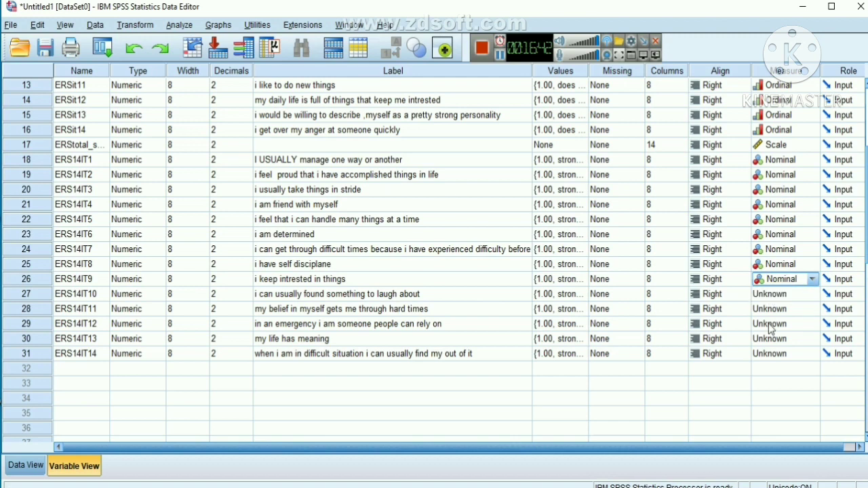
{"action": "left_click", "coordinate": [768, 300]}
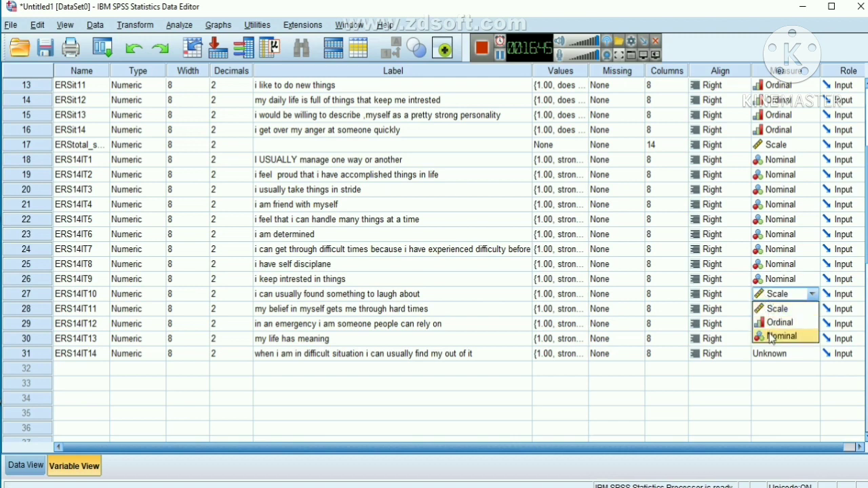
{"action": "left_click", "coordinate": [771, 336]}
{"action": "left_click", "coordinate": [767, 312]}
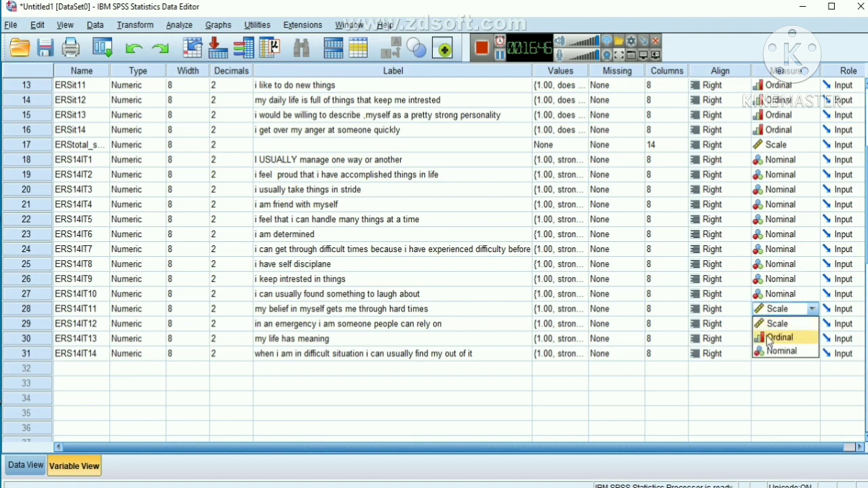
{"action": "left_click", "coordinate": [768, 351]}
Set the measurement level of ERS14IT12, ERS14IT13 and ERS14IT14 to Nominal
{"action": "left_click", "coordinate": [770, 324]}
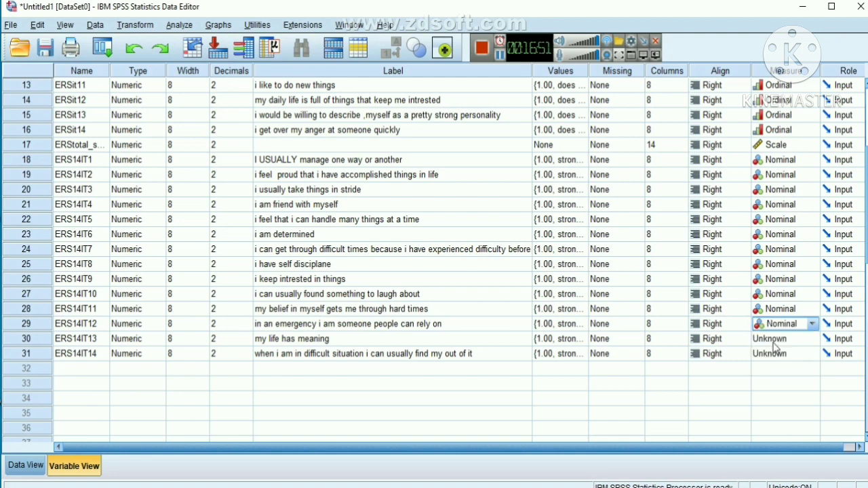
{"action": "left_click", "coordinate": [775, 341]}
{"action": "left_click", "coordinate": [779, 381]}
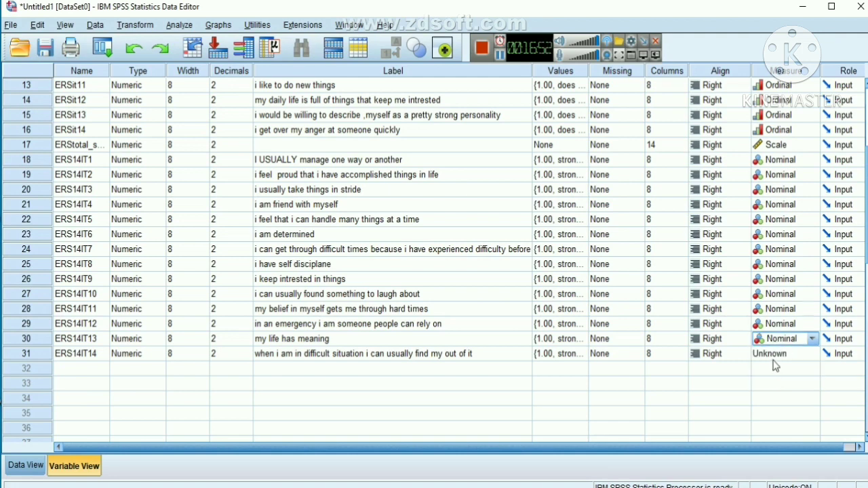
{"action": "left_click", "coordinate": [773, 355]}
{"action": "left_click", "coordinate": [781, 397]}
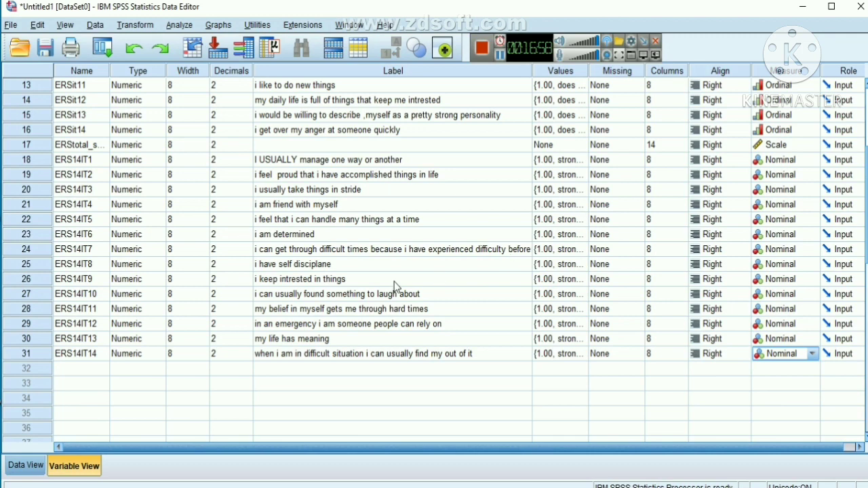
In the data sheet, enter case 1's responses 5, 6 and 4 for ERS14IT1 to ERS14IT3
{"action": "left_click", "coordinate": [21, 465]}
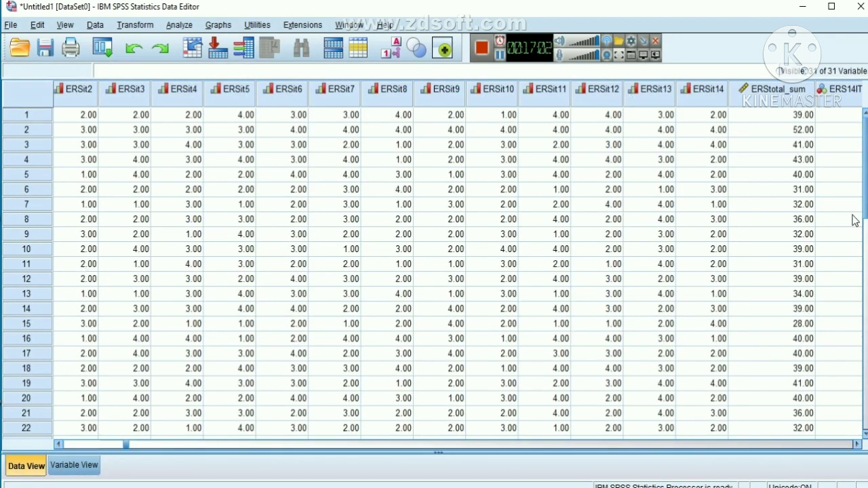
{"action": "left_click", "coordinate": [856, 444]}
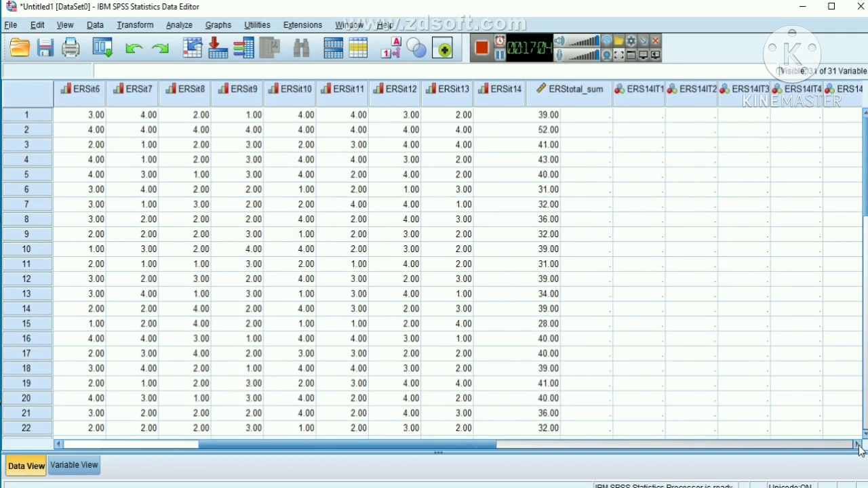
{"action": "left_click_drag", "start_coordinate": [858, 444], "coordinate": [857, 445]}
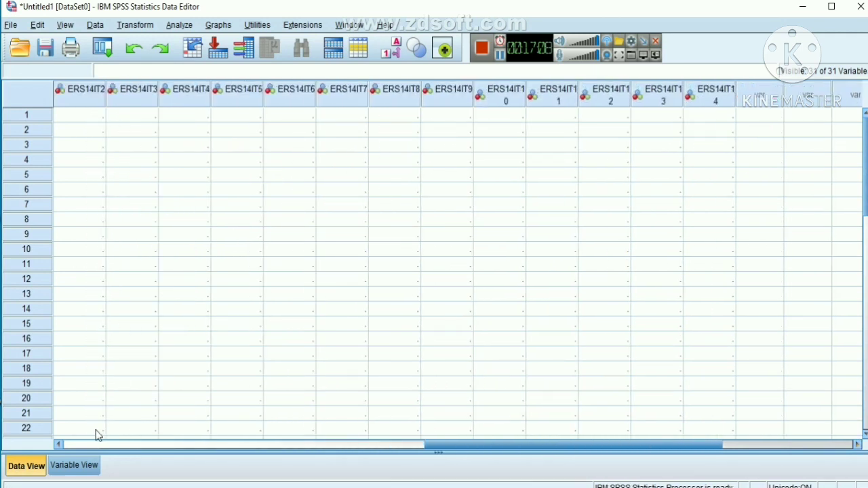
{"action": "left_click", "coordinate": [59, 445]}
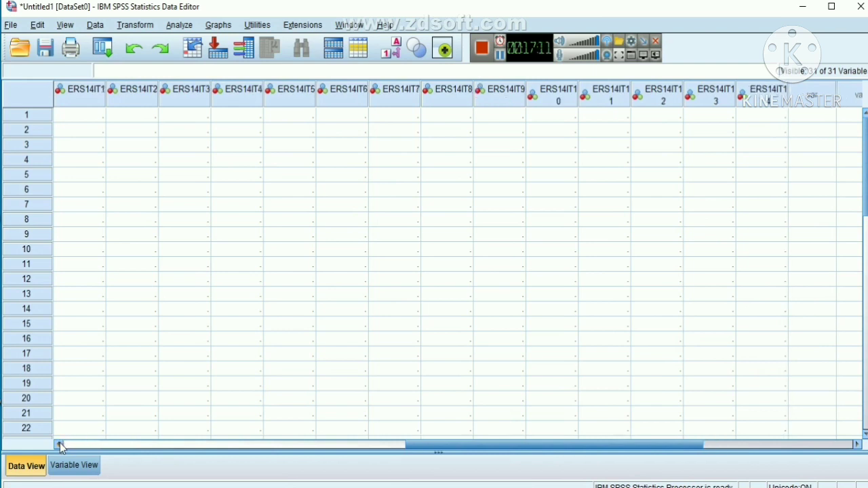
{"action": "left_click", "coordinate": [59, 445]}
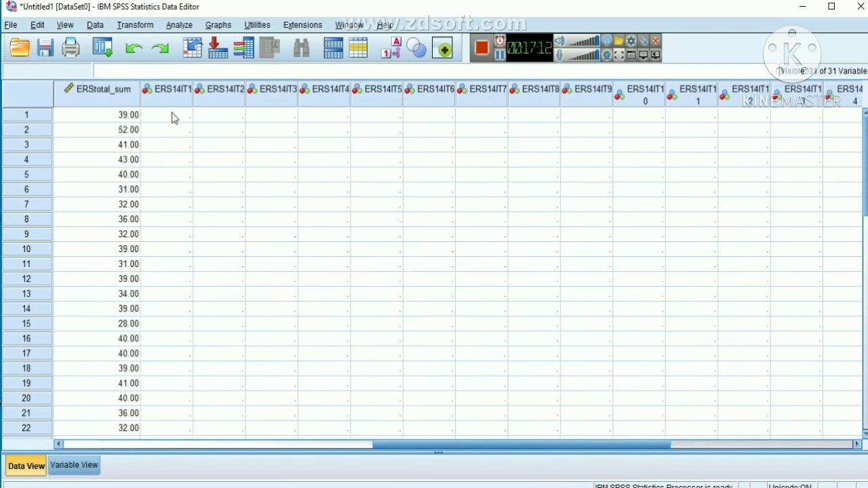
{"action": "left_click", "coordinate": [173, 117]}
{"action": "left_click", "coordinate": [173, 115]}
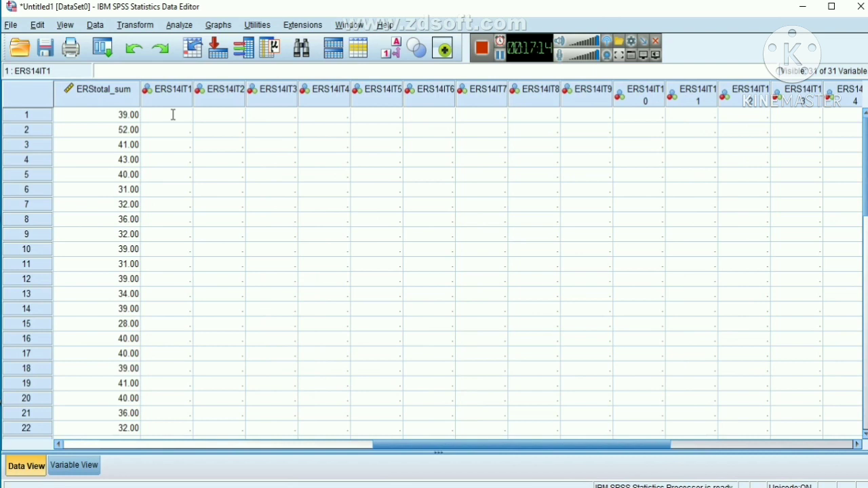
{"action": "type", "text": "5"}
{"action": "key", "text": "Tab"}
{"action": "type", "text": "6"}
{"action": "key", "text": "Tab"}
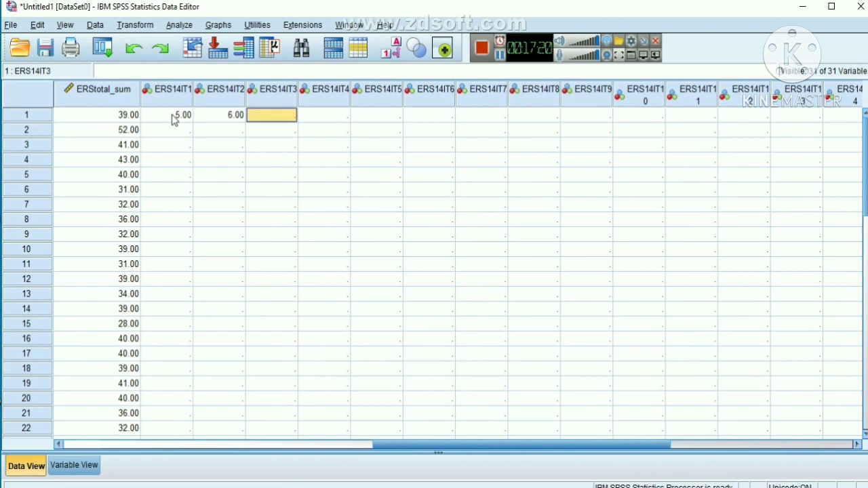
{"action": "type", "text": "4"}
{"action": "key", "text": "Tab"}
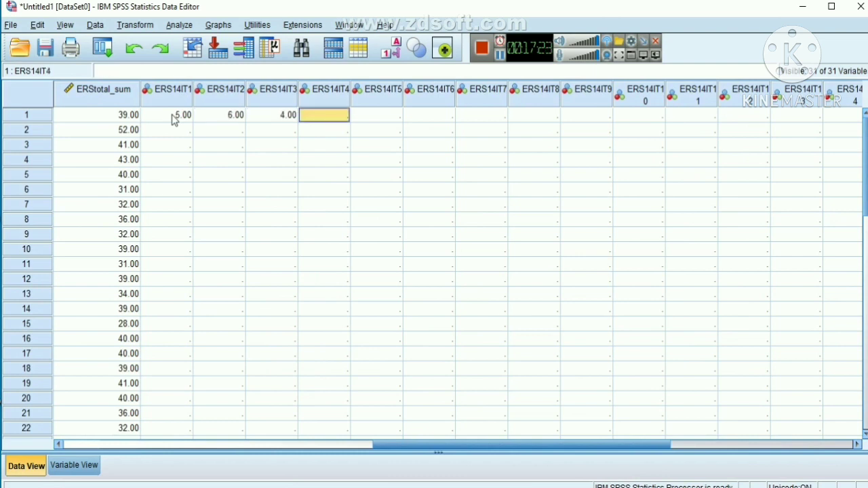
Enter case 1's responses 4, 4, 5 and 6 for ERS14IT4 to ERS14IT7
{"action": "type", "text": "4"}
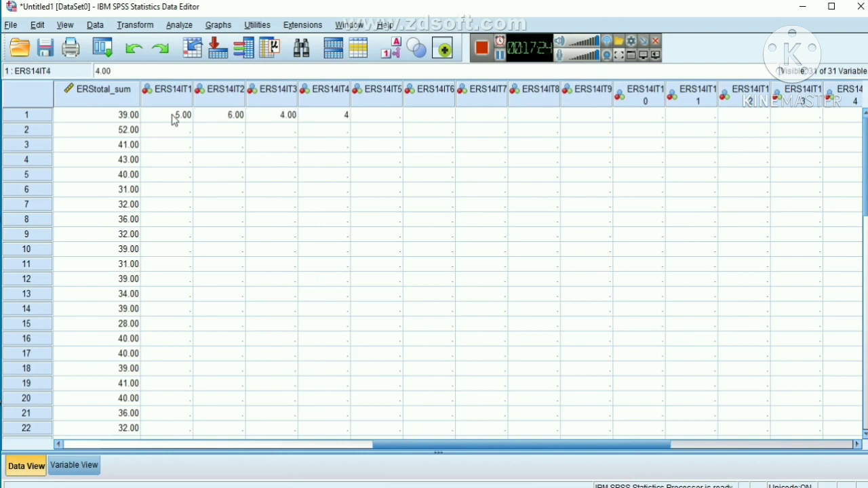
{"action": "key", "text": "Tab"}
{"action": "type", "text": "4"}
{"action": "key", "text": "Tab"}
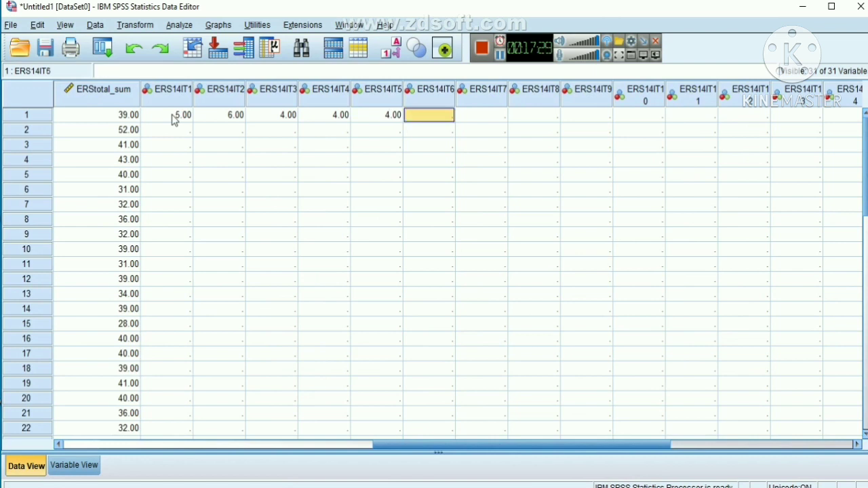
{"action": "type", "text": "5"}
{"action": "key", "text": "Tab"}
{"action": "type", "text": "6"}
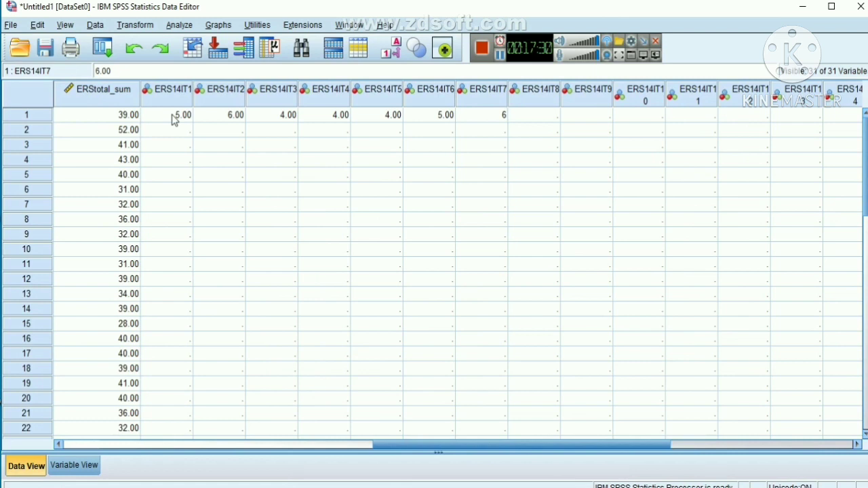
{"action": "key", "text": "Tab"}
{"action": "key", "text": "Tab"}
{"action": "key", "text": "Left"}
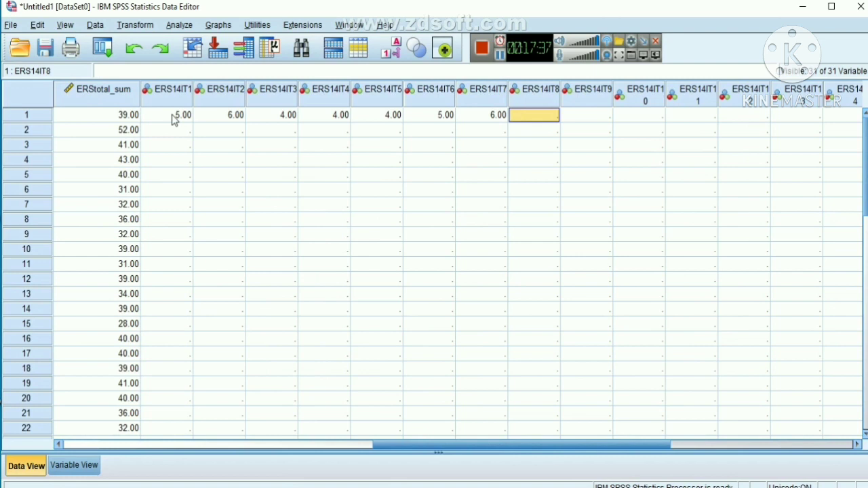
Enter case 1's responses 4, 5, 6 and 6 for ERS14IT8 to ERS14IT11
{"action": "type", "text": "4"}
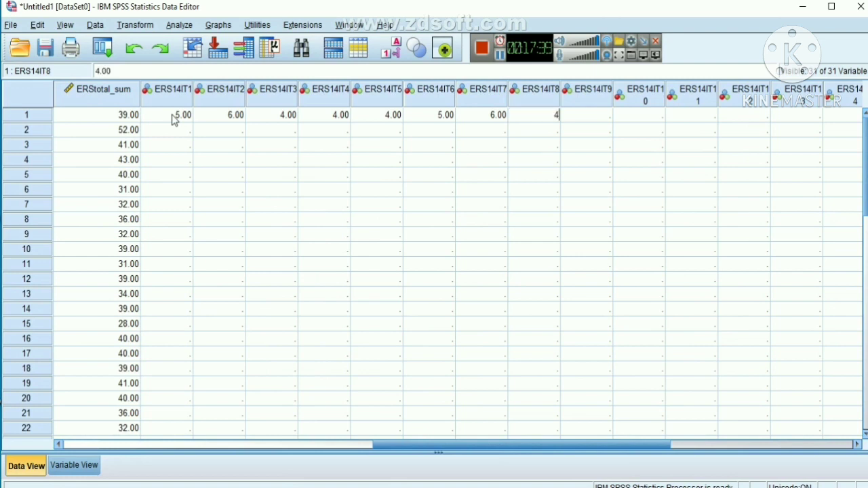
{"action": "key", "text": "Tab"}
{"action": "type", "text": "5"}
{"action": "key", "text": "Tab"}
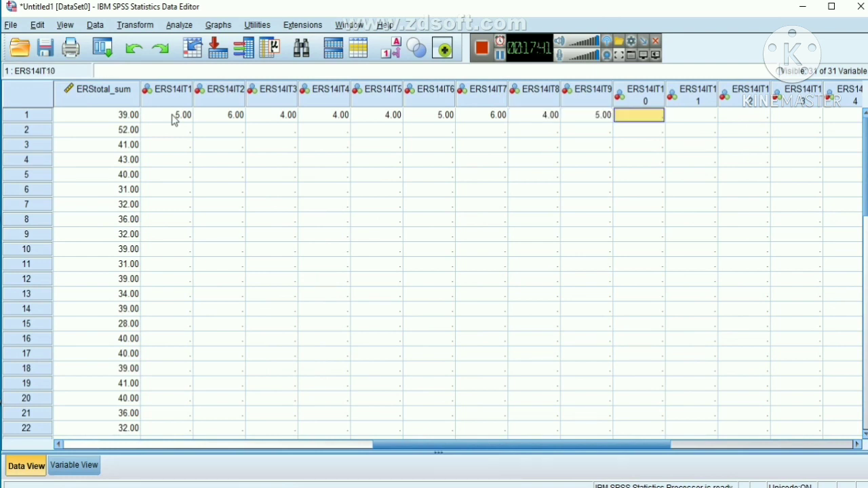
{"action": "type", "text": "6"}
{"action": "key", "text": "Tab"}
{"action": "type", "text": "6"}
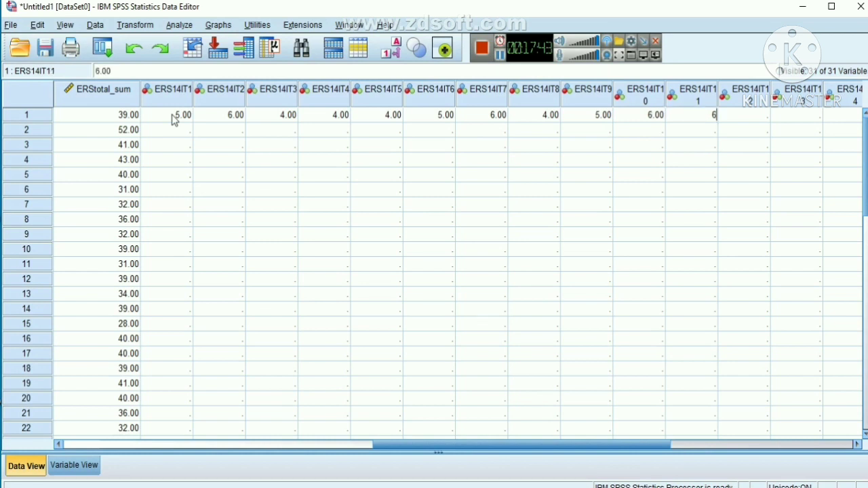
{"action": "key", "text": "Tab"}
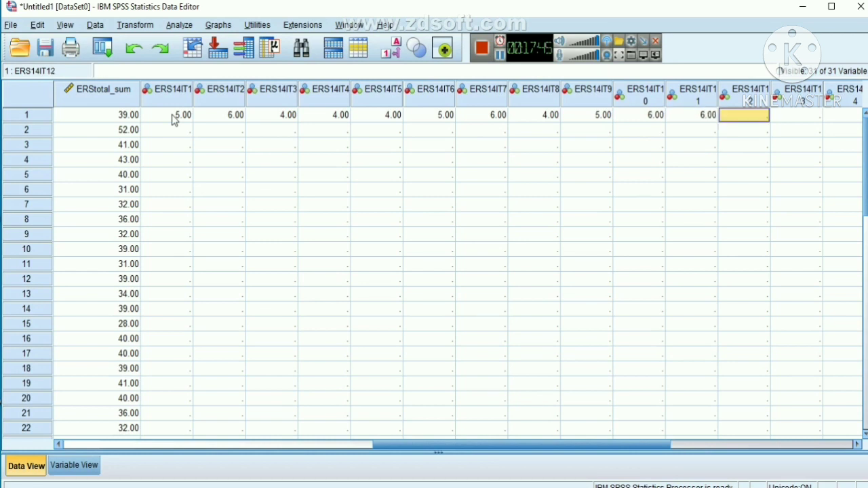
Complete case 1 with responses 7, 7 and 5 for ERS14IT12 to ERS14IT14
{"action": "type", "text": "7"}
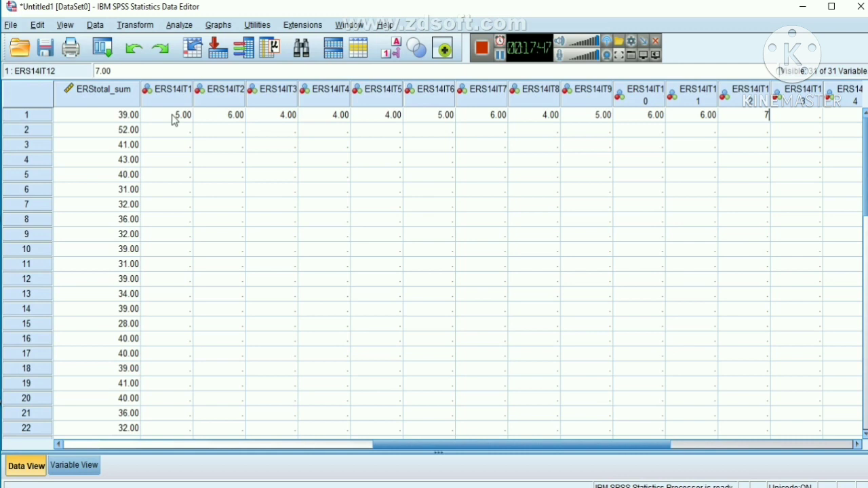
{"action": "key", "text": "Tab"}
{"action": "type", "text": "7"}
{"action": "key", "text": "Tab"}
{"action": "type", "text": "5"}
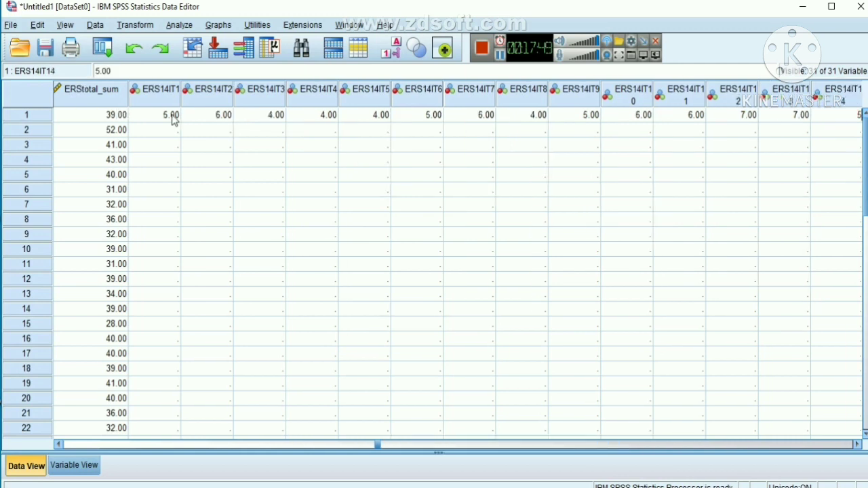
{"action": "key", "text": "Return"}
Enter case 2's response 3 for both ERS14IT1 and ERS14IT2
{"action": "key", "text": "Left"}
{"action": "key", "text": "Left"}
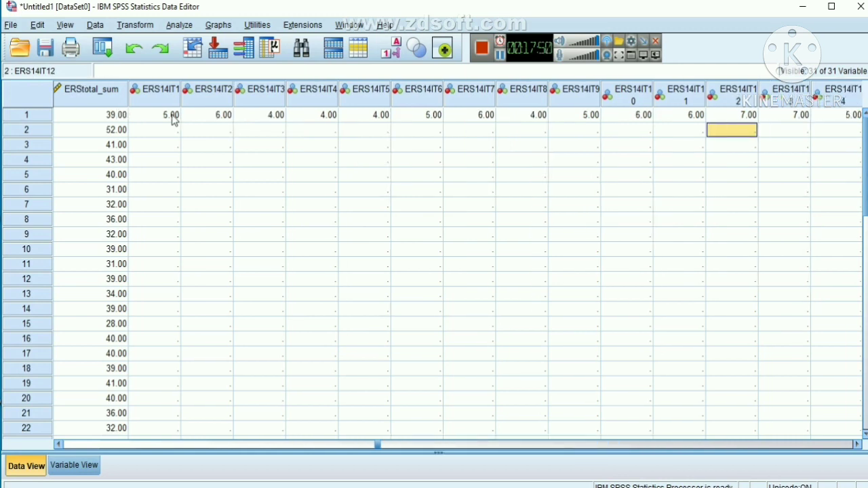
{"action": "key", "text": "Left"}
{"action": "key", "text": "Left"}
{"action": "key", "text": "Left"}
{"action": "key", "text": "Left"}
{"action": "key", "text": "Left"}
{"action": "key", "text": "Left"}
{"action": "key", "text": "Left"}
{"action": "key", "text": "Left"}
{"action": "key", "text": "Left"}
{"action": "key", "text": "Left"}
{"action": "key", "text": "Left"}
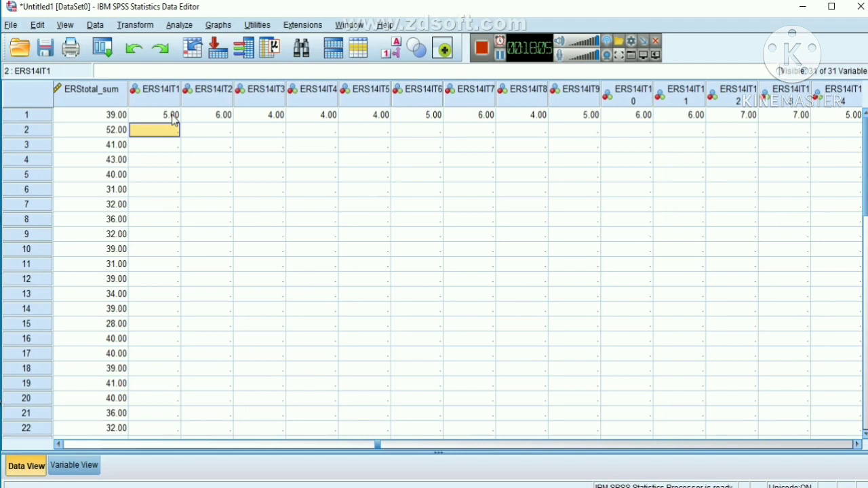
{"action": "type", "text": "3"}
{"action": "key", "text": "Tab"}
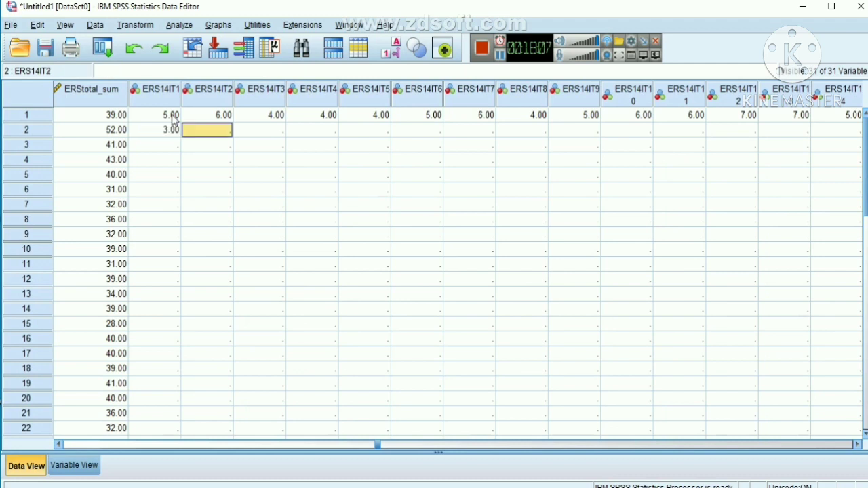
{"action": "type", "text": "3"}
{"action": "key", "text": "Tab"}
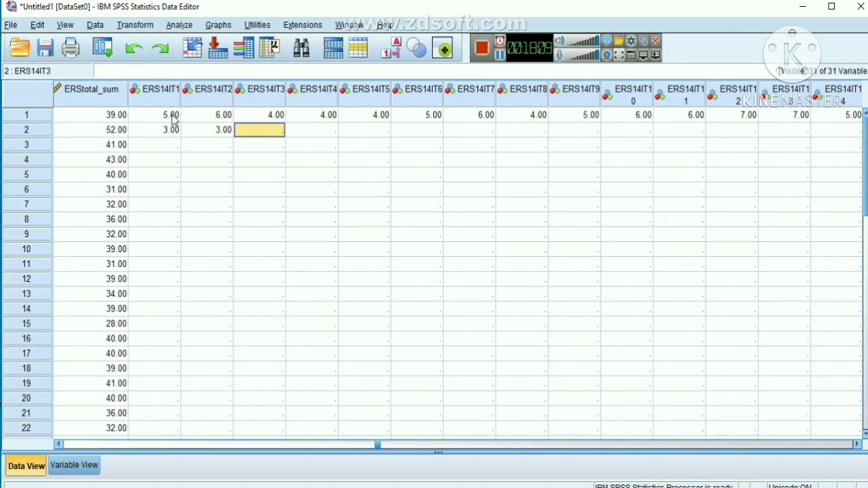
Enter case 2's response 4 for each of ERS14IT3 to ERS14IT6
{"action": "type", "text": "4"}
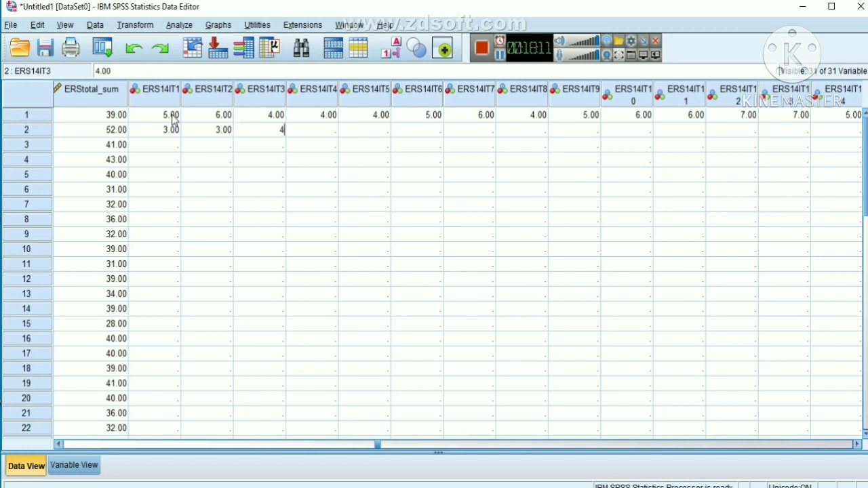
{"action": "key", "text": "Tab"}
{"action": "type", "text": "4"}
{"action": "key", "text": "Tab"}
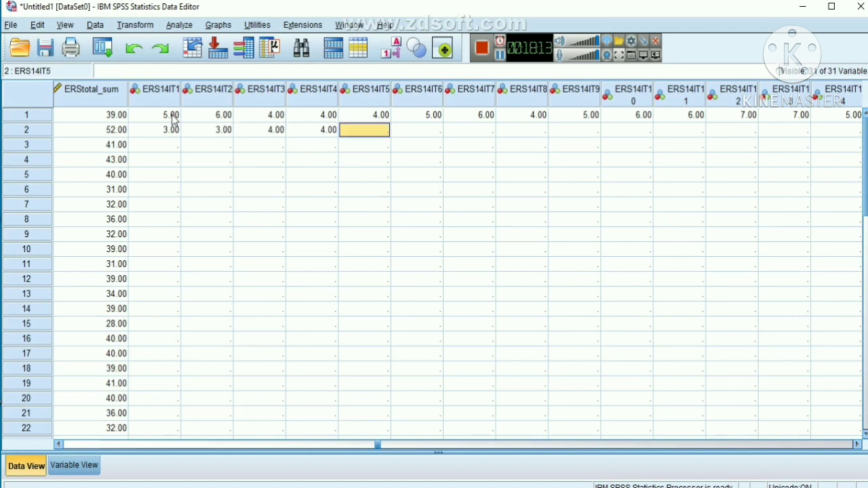
{"action": "type", "text": "4"}
{"action": "key", "text": "Tab"}
{"action": "type", "text": "4"}
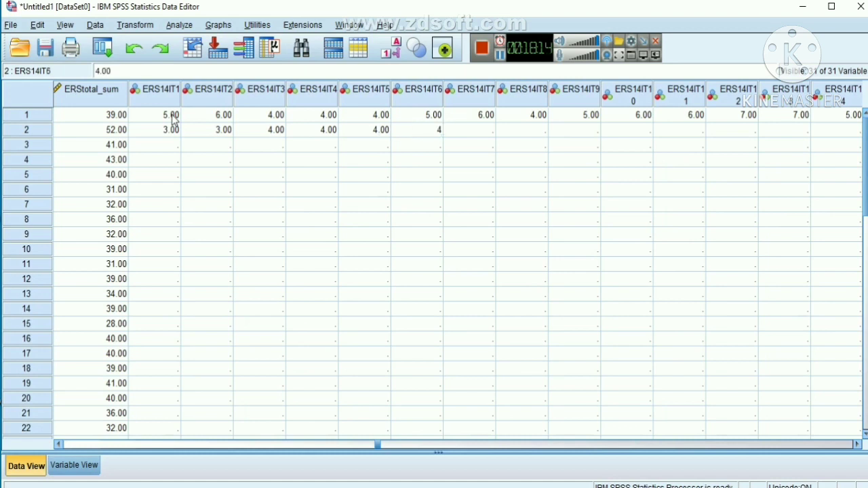
{"action": "key", "text": "Tab"}
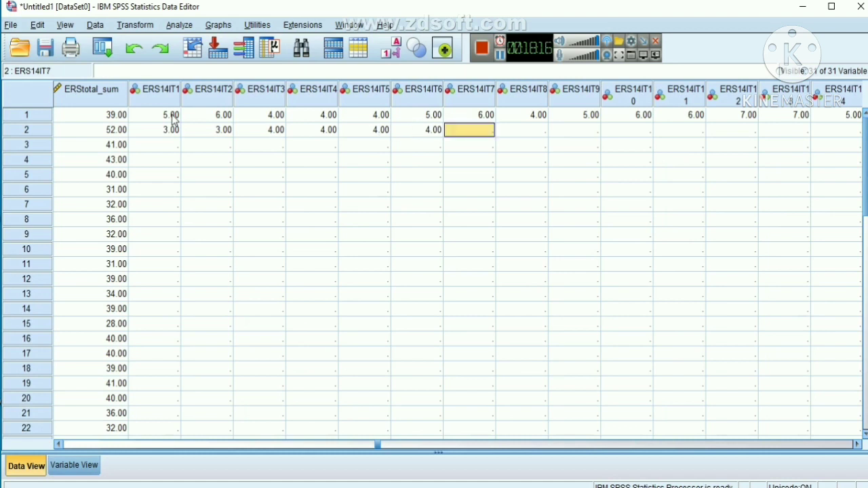
Enter case 2's response 3 for each of ERS14IT7, ERS14IT8 and ERS14IT9
{"action": "type", "text": "3"}
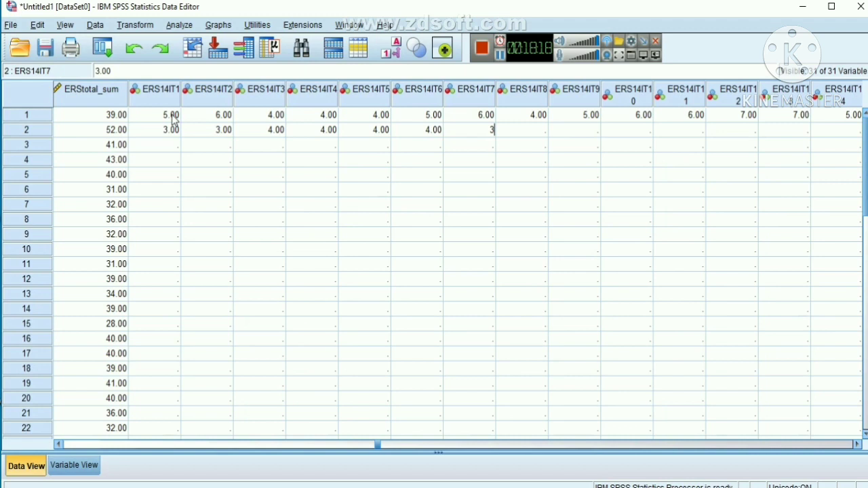
{"action": "key", "text": "Tab"}
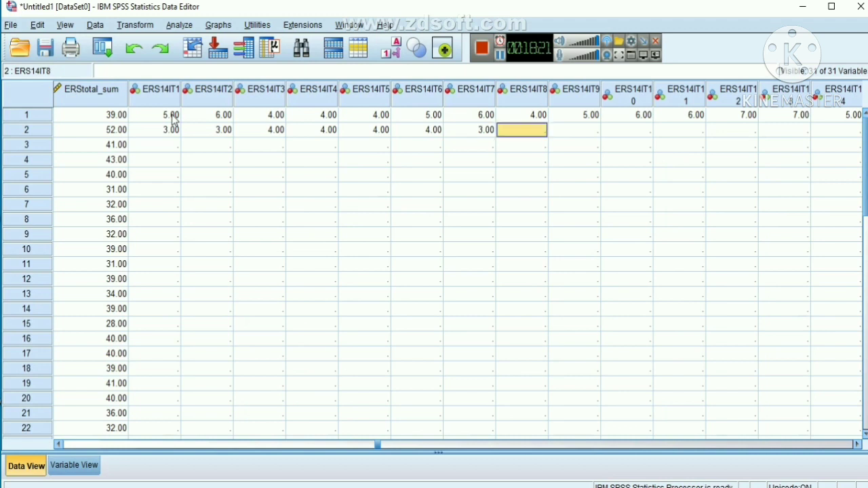
{"action": "type", "text": "3"}
{"action": "key", "text": "Tab"}
{"action": "type", "text": "3"}
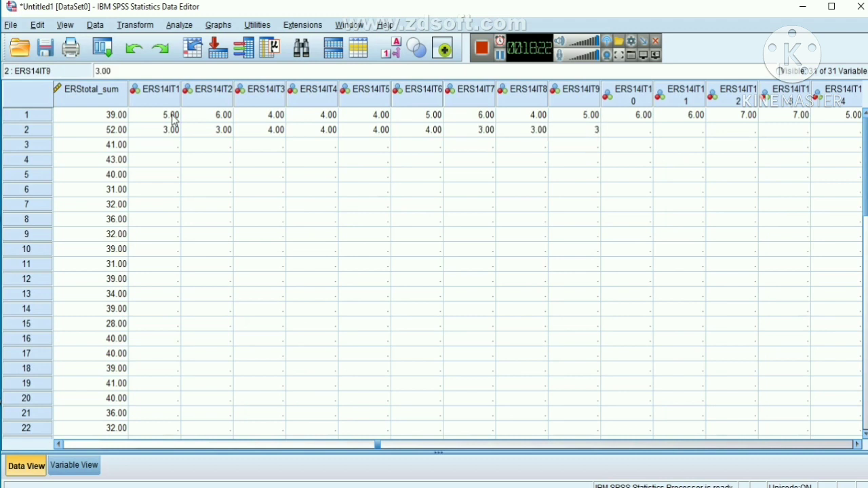
{"action": "key", "text": "Tab"}
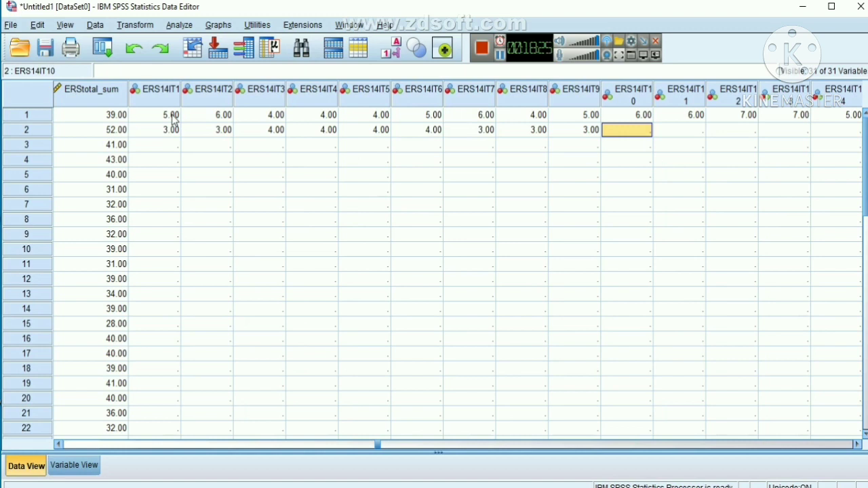
Enter case 2's responses 6, 4 and 3 for ERS14IT10 to ERS14IT12
{"action": "type", "text": "6"}
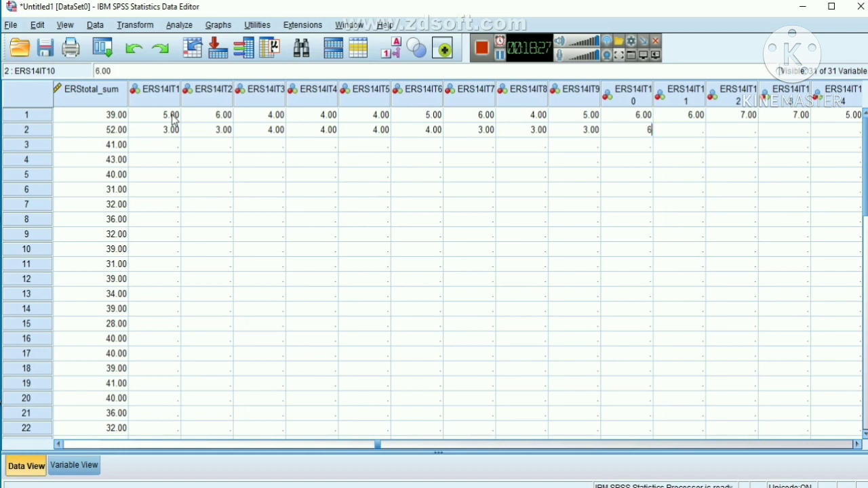
{"action": "key", "text": "Tab"}
{"action": "type", "text": "4"}
{"action": "key", "text": "Tab"}
{"action": "type", "text": "3"}
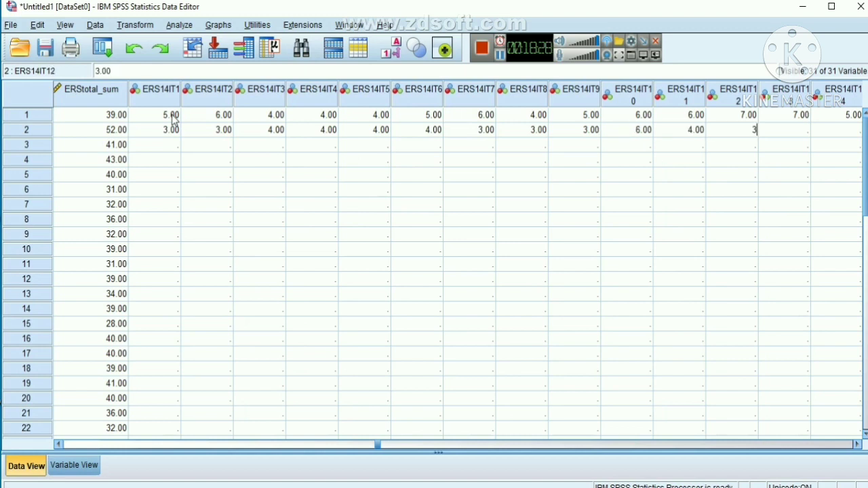
{"action": "key", "text": "Tab"}
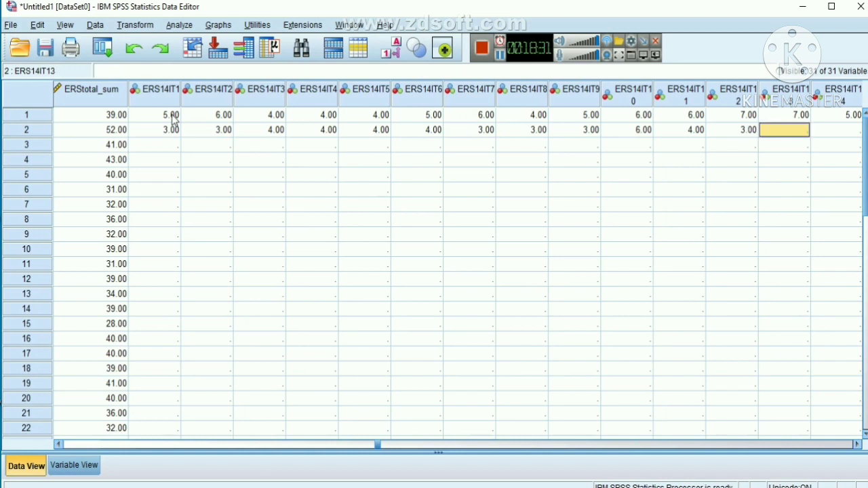
Complete case 2 with responses 7 and 5 for ERS14IT13 and ERS14IT14
{"action": "type", "text": "7"}
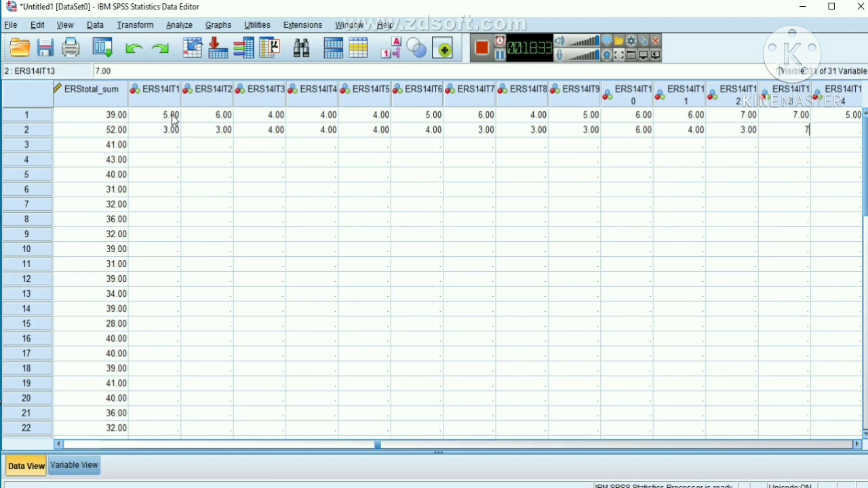
{"action": "key", "text": "Tab"}
{"action": "type", "text": "5"}
{"action": "key", "text": "Left"}
{"action": "key", "text": "Right"}
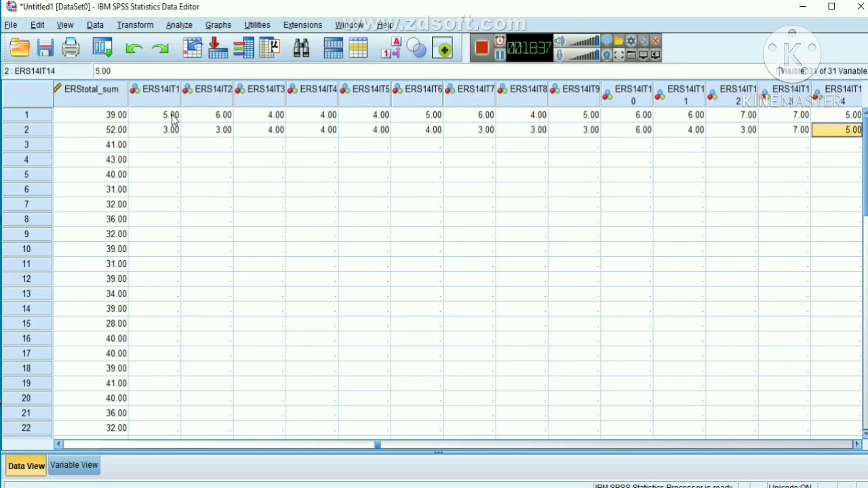
Fill in the ERS14IT1 to ERS14IT14 responses from case 3 on, pasting the copied response rows at case 18 for the remaining cases
{"action": "key", "text": "Down"}
{"action": "key", "text": "Left"}
{"action": "key", "text": "Left"}
{"action": "key", "text": "Left"}
{"action": "key", "text": "Left"}
{"action": "key", "text": "Left"}
{"action": "key", "text": "Left"}
{"action": "key", "text": "Left"}
{"action": "key", "text": "Left"}
{"action": "key", "text": "Left"}
{"action": "key", "text": "Left"}
{"action": "key", "text": "Left"}
{"action": "key", "text": "Left"}
{"action": "key", "text": "Left"}
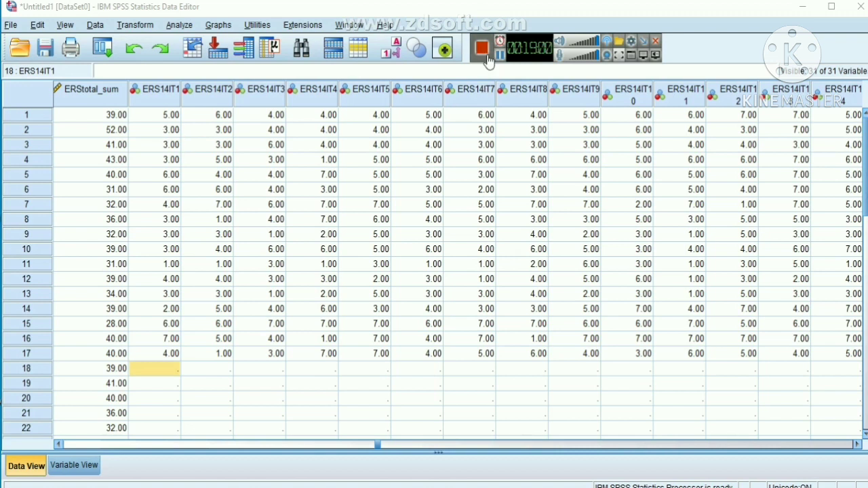
{"action": "key", "text": "ctrl+v"}
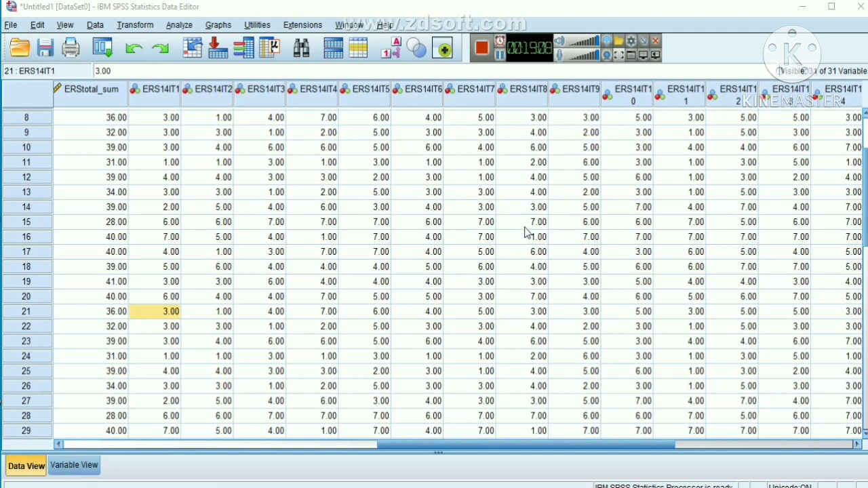
Check the filled-in ERS14IT1 to ERS14IT14 responses across the cases and up to the last variable
{"action": "left_click", "coordinate": [171, 286]}
{"action": "left_click", "coordinate": [544, 236]}
{"action": "left_click", "coordinate": [668, 212]}
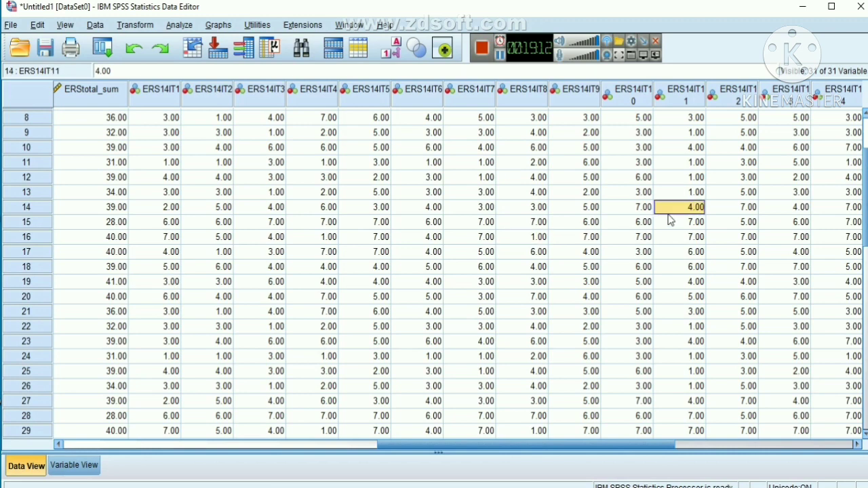
{"action": "left_click", "coordinate": [781, 208]}
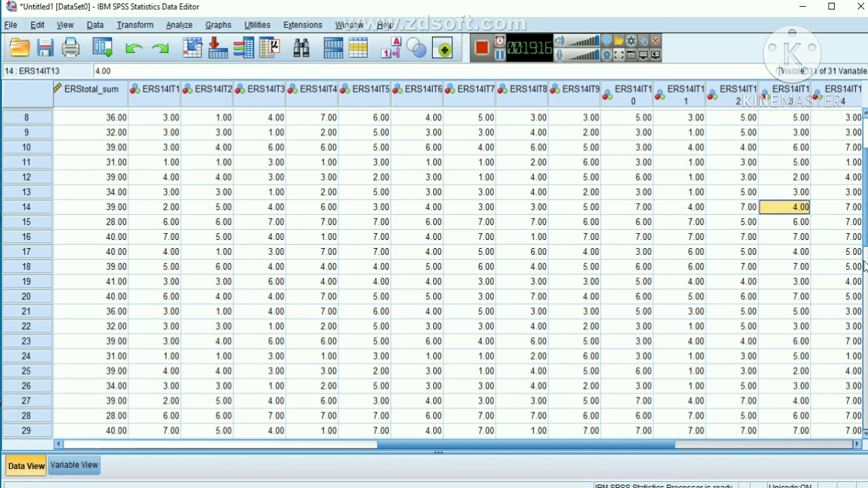
{"action": "left_click", "coordinate": [857, 445]}
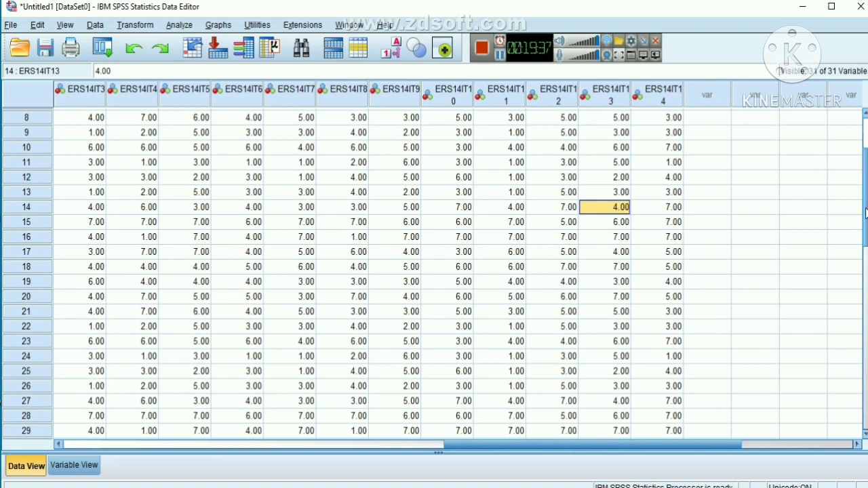
{"action": "left_click_drag", "start_coordinate": [865, 213], "coordinate": [864, 167]}
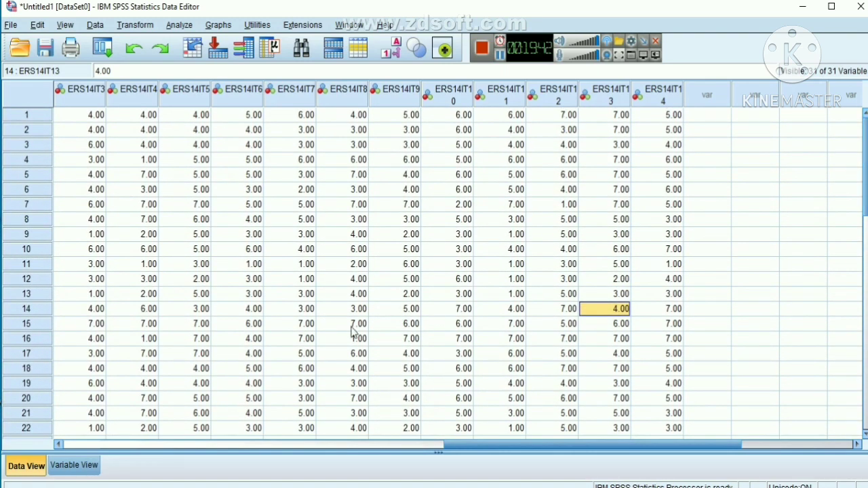
Label the ERStotal_sum variable "total score of ERS" and leave its value labels undefined
{"action": "left_click", "coordinate": [72, 468]}
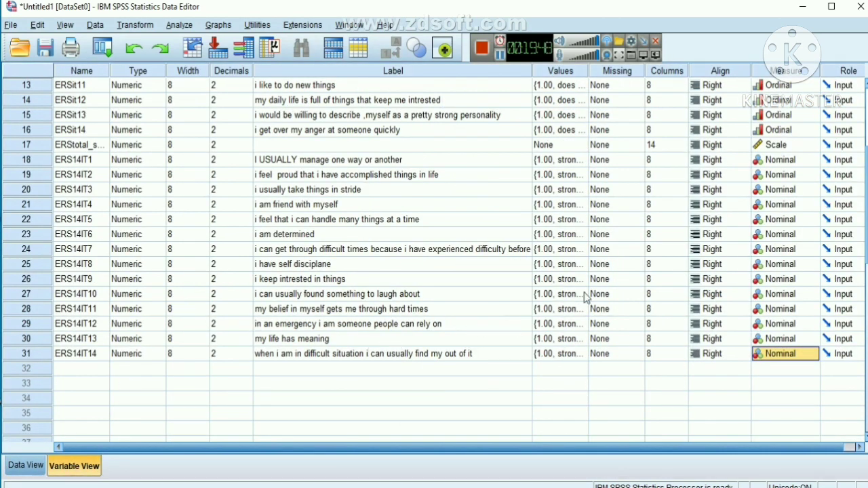
{"action": "left_click", "coordinate": [354, 144]}
{"action": "left_click", "coordinate": [354, 143]}
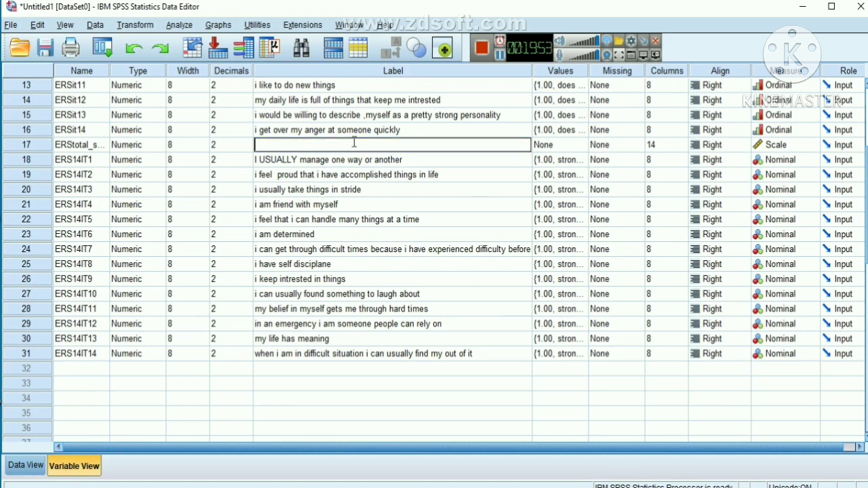
{"action": "type", "text": "total score of "}
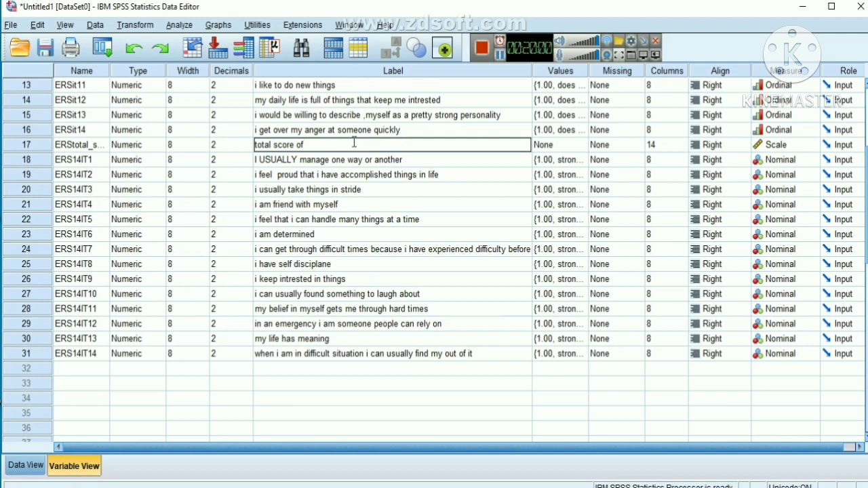
{"action": "type", "text": "ERS"}
{"action": "left_click", "coordinate": [547, 148]}
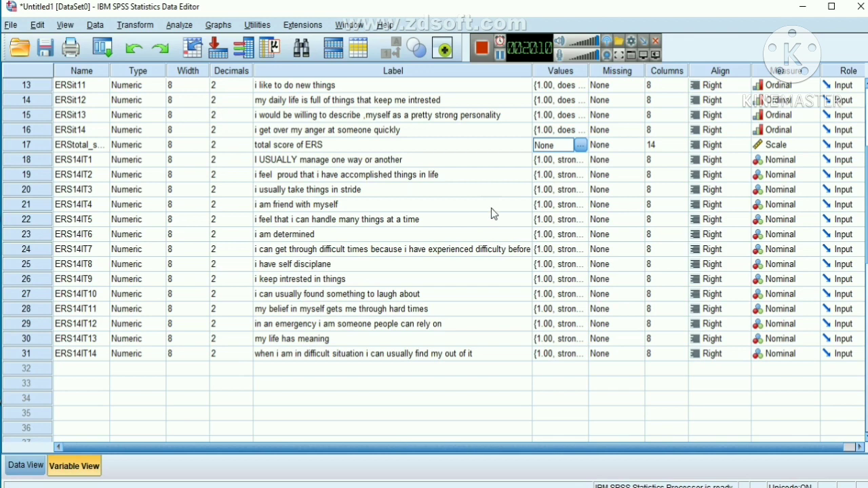
{"action": "left_click", "coordinate": [581, 149]}
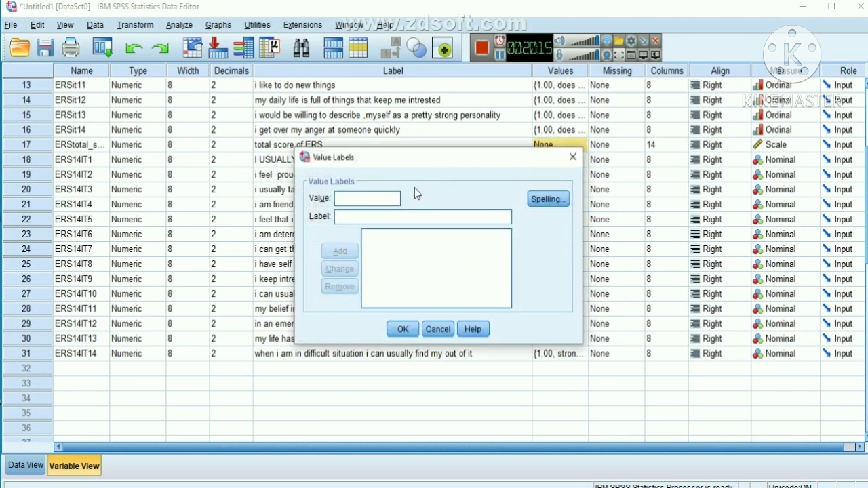
{"action": "left_click", "coordinate": [573, 157]}
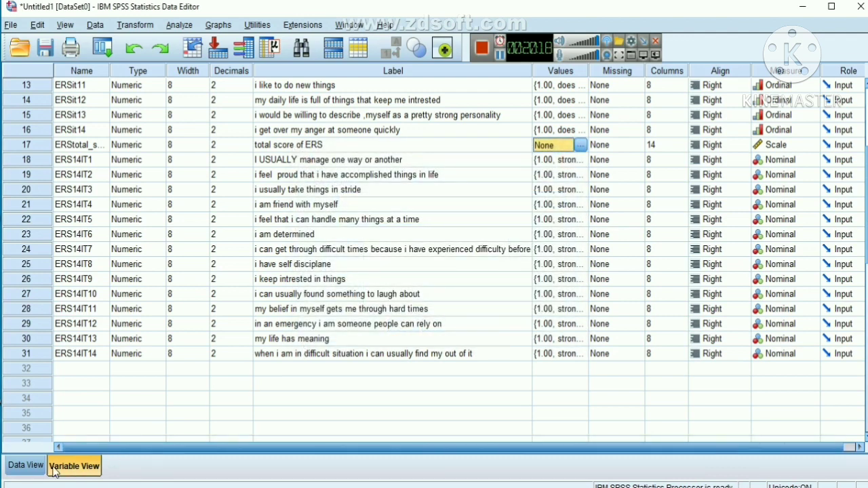
Look through the case data across all variables, from gender and age through both scales' items to ERS14IT14 and back
{"action": "left_click", "coordinate": [26, 465]}
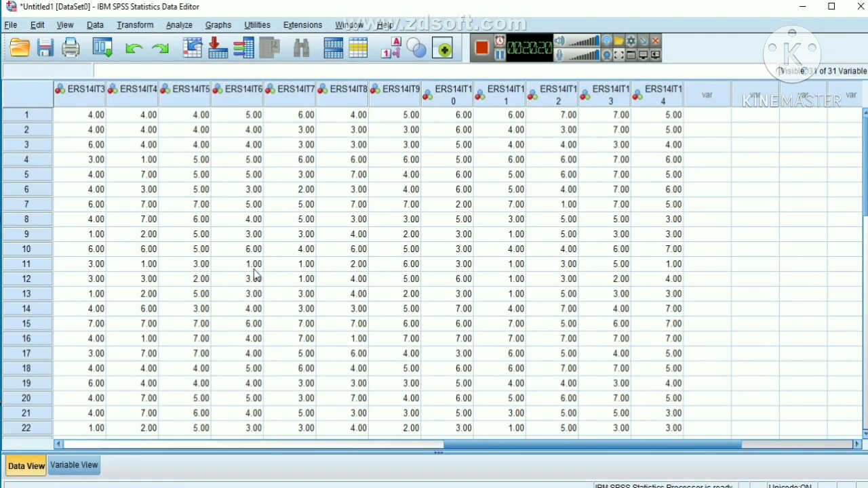
{"action": "key", "text": "ctrl+Home"}
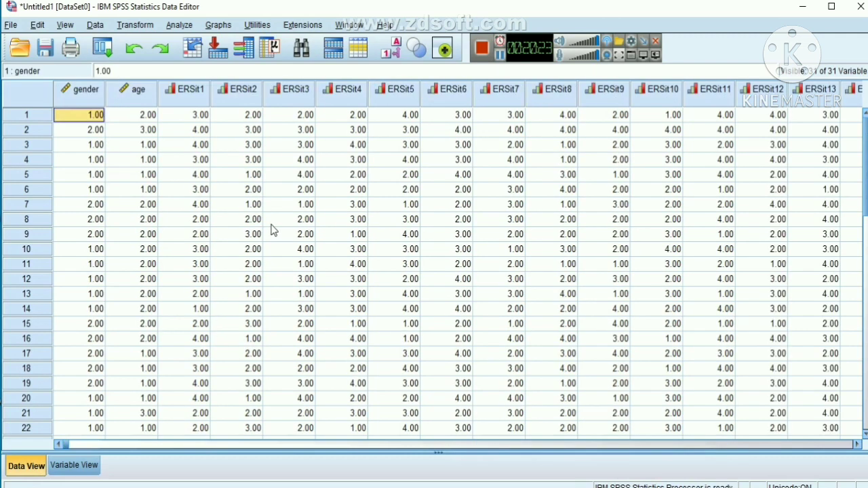
{"action": "key", "text": "Down"}
{"action": "key", "text": "Down"}
{"action": "key", "text": "Down"}
{"action": "key", "text": "Down"}
{"action": "key", "text": "Down"}
{"action": "key", "text": "Down"}
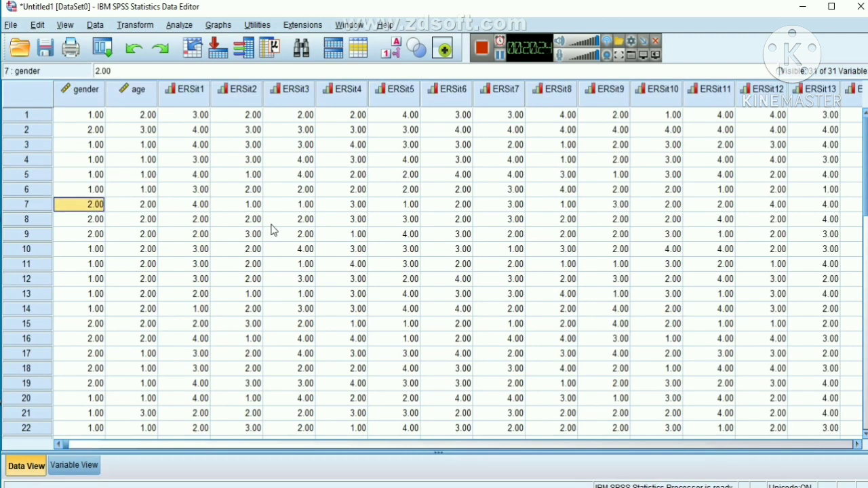
{"action": "key", "text": "Right"}
{"action": "key", "text": "Right"}
{"action": "key", "text": "Right"}
{"action": "key", "text": "Right"}
{"action": "key", "text": "Right"}
{"action": "key", "text": "Right"}
{"action": "key", "text": "Right"}
{"action": "key", "text": "Right"}
{"action": "key", "text": "Right"}
{"action": "key", "text": "Right"}
{"action": "key", "text": "Right"}
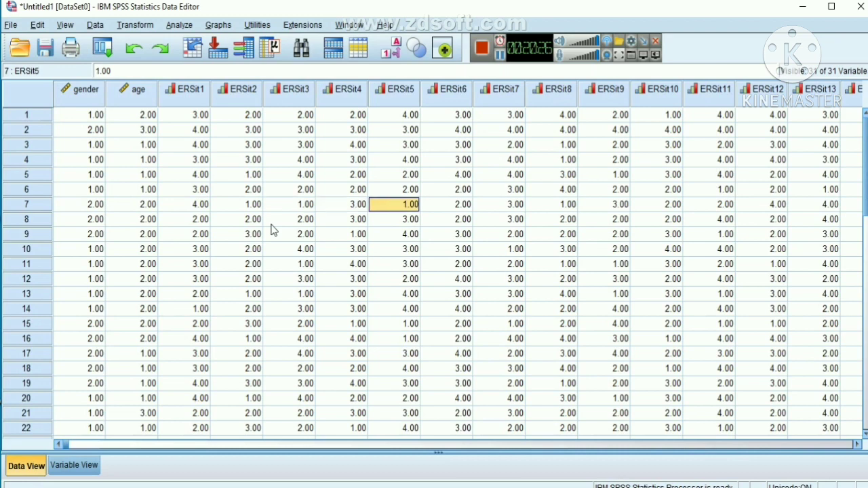
{"action": "key", "text": "Right"}
{"action": "key", "text": "Right"}
{"action": "key", "text": "Right"}
{"action": "key", "text": "Right"}
{"action": "key", "text": "Right"}
{"action": "key", "text": "Right"}
{"action": "key", "text": "Right"}
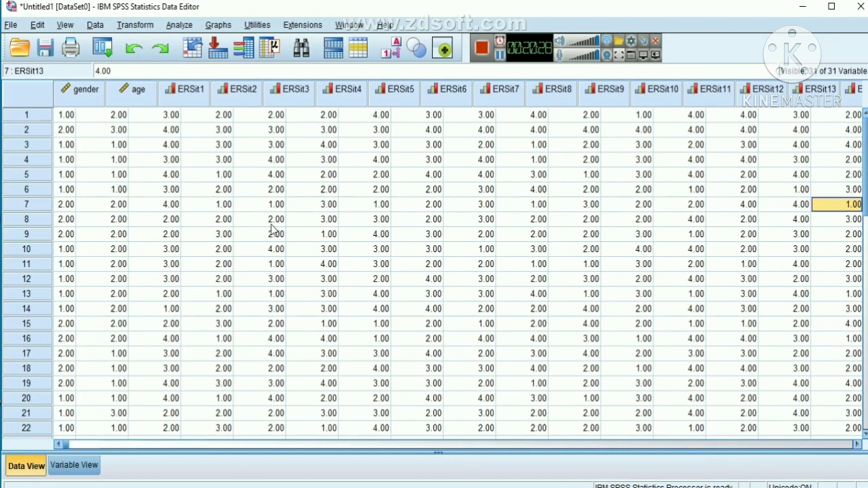
{"action": "key", "text": "Right"}
{"action": "key", "text": "Right"}
{"action": "key", "text": "Right"}
{"action": "key", "text": "Right"}
{"action": "key", "text": "Right"}
{"action": "key", "text": "Right"}
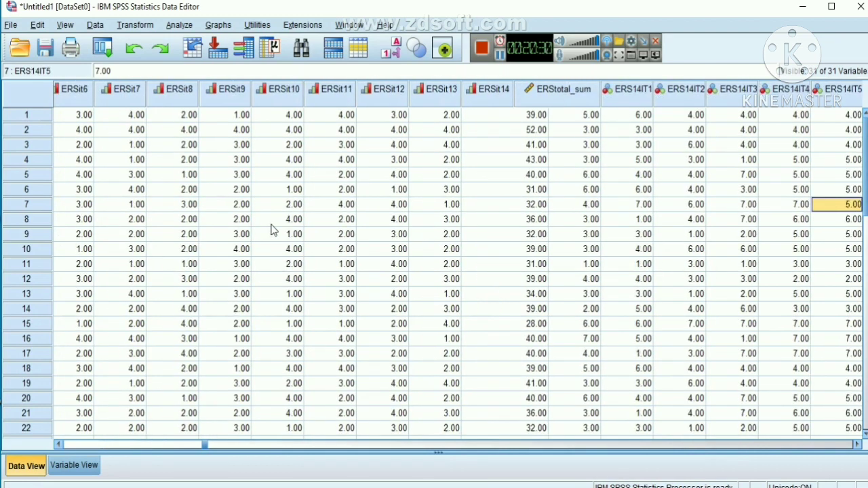
{"action": "key", "text": "Right"}
{"action": "key", "text": "Right"}
{"action": "key", "text": "Right"}
{"action": "key", "text": "Right"}
{"action": "key", "text": "Right"}
{"action": "key", "text": "Right"}
{"action": "key", "text": "Right"}
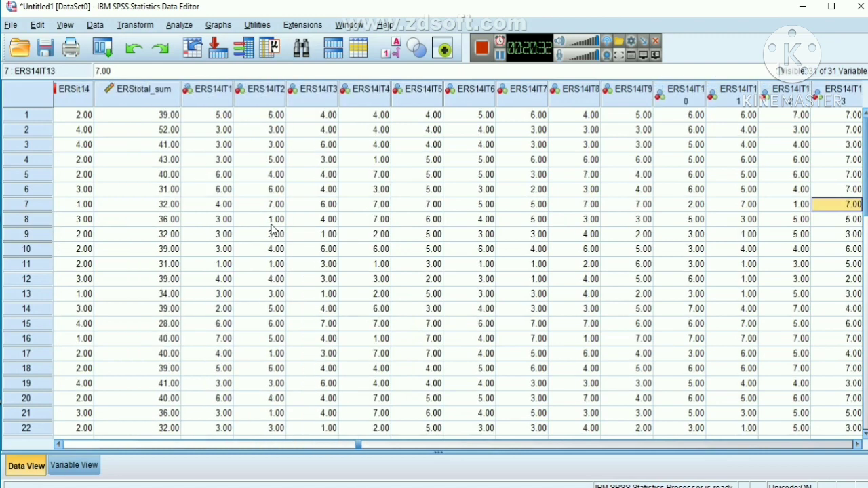
{"action": "key", "text": "Up"}
{"action": "key", "text": "Up"}
{"action": "key", "text": "Up"}
{"action": "key", "text": "Up"}
{"action": "key", "text": "Up"}
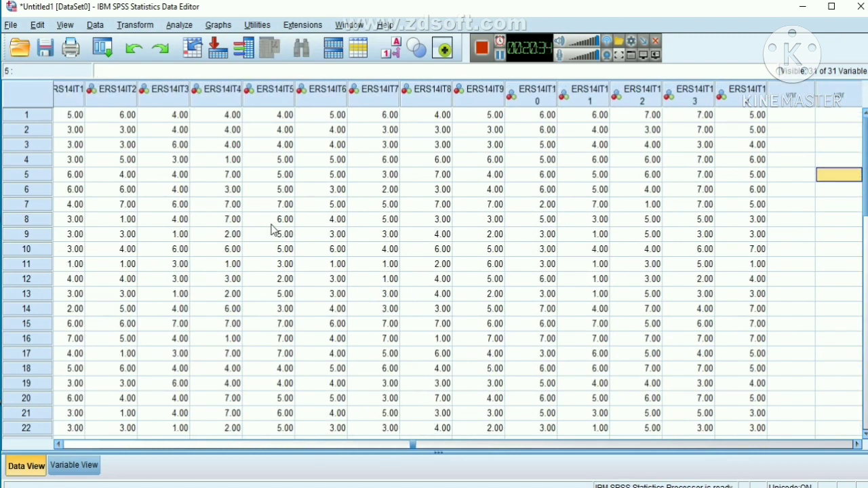
{"action": "key", "text": "Left"}
{"action": "key", "text": "Left"}
{"action": "key", "text": "Left"}
{"action": "key", "text": "Left"}
{"action": "key", "text": "Left"}
{"action": "key", "text": "Left"}
{"action": "key", "text": "Left"}
{"action": "key", "text": "Left"}
{"action": "key", "text": "Left"}
{"action": "key", "text": "Left"}
{"action": "key", "text": "Left"}
{"action": "key", "text": "Left"}
{"action": "key", "text": "Left"}
{"action": "key", "text": "Left"}
{"action": "key", "text": "Left"}
{"action": "key", "text": "Left"}
{"action": "key", "text": "Left"}
{"action": "key", "text": "Left"}
{"action": "key", "text": "Left"}
{"action": "key", "text": "Left"}
{"action": "key", "text": "Left"}
{"action": "key", "text": "Left"}
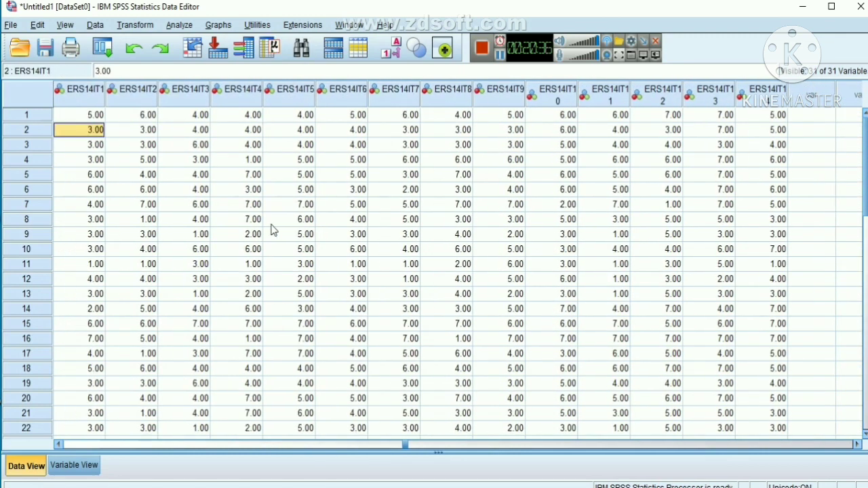
{"action": "key", "text": "Left"}
{"action": "key", "text": "Left"}
{"action": "key", "text": "Left"}
{"action": "key", "text": "Left"}
{"action": "key", "text": "Left"}
{"action": "key", "text": "Left"}
{"action": "key", "text": "Left"}
{"action": "key", "text": "Left"}
{"action": "key", "text": "Left"}
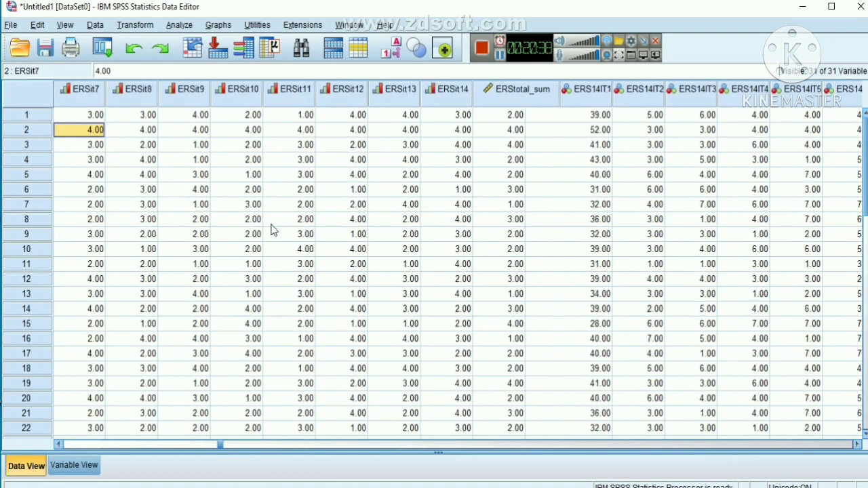
{"action": "key", "text": "Left"}
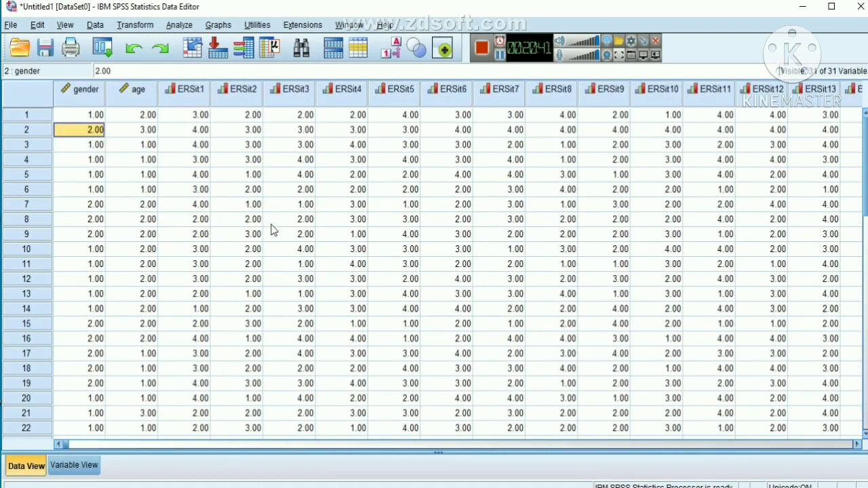
{"action": "key", "text": "Down"}
{"action": "key", "text": "Right"}
{"action": "key", "text": "Right"}
{"action": "key", "text": "Right"}
{"action": "key", "text": "Right"}
{"action": "key", "text": "Right"}
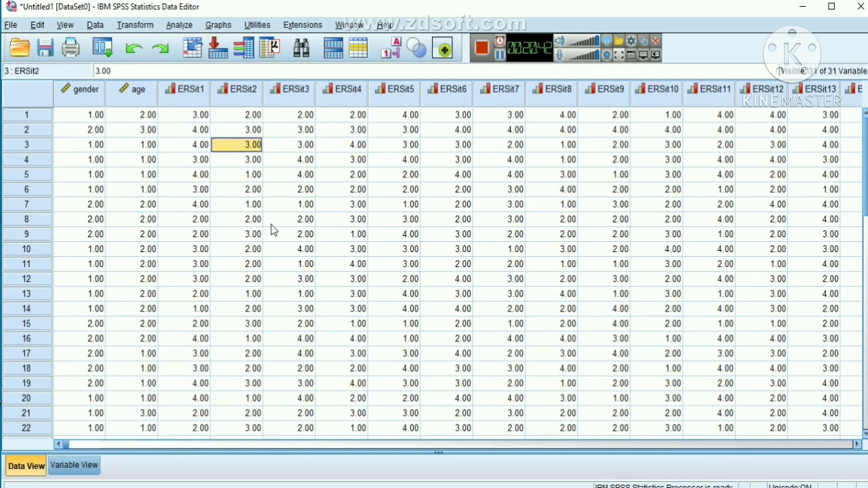
{"action": "key", "text": "Right"}
{"action": "key", "text": "Right"}
{"action": "key", "text": "Down"}
{"action": "key", "text": "Down"}
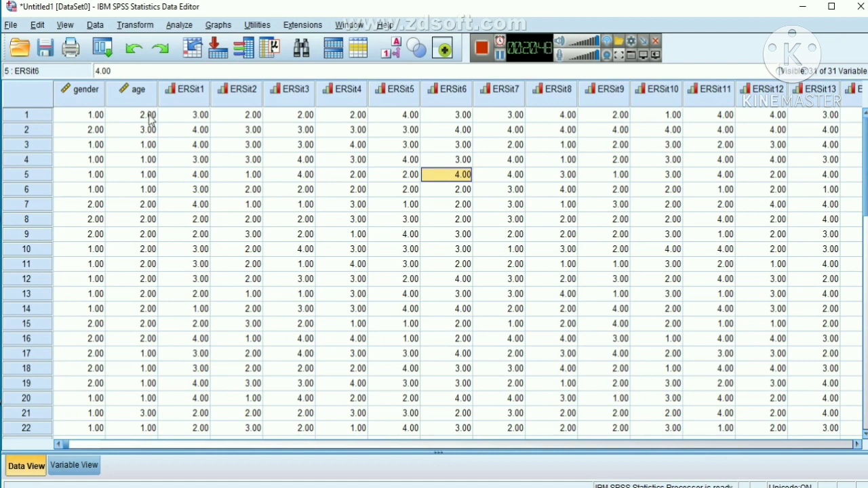
Review the variable definitions from gender down to the ERS14IT items
{"action": "left_click", "coordinate": [88, 471]}
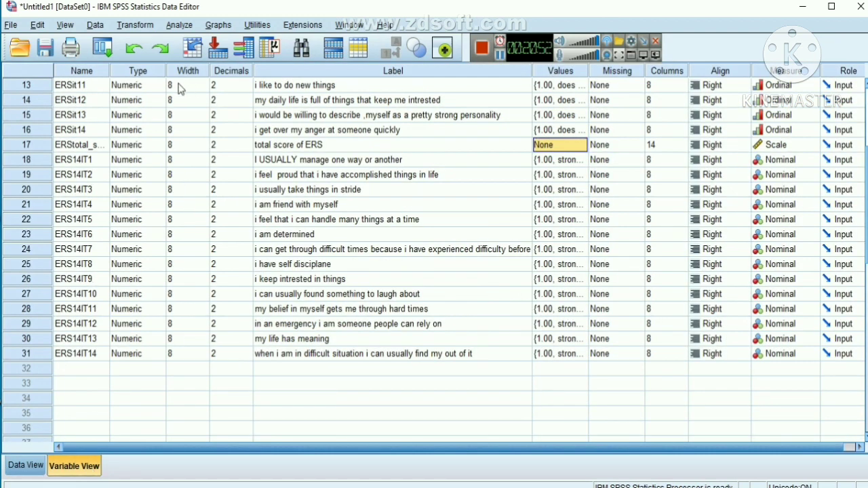
{"action": "key", "text": "ctrl+v"}
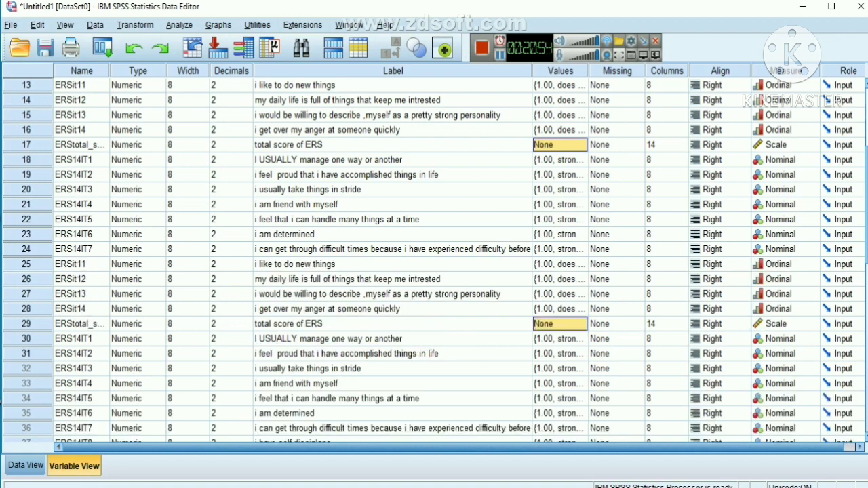
{"action": "scroll", "coordinate": [727, 127], "scroll_direction": "up", "scroll_amount": 4}
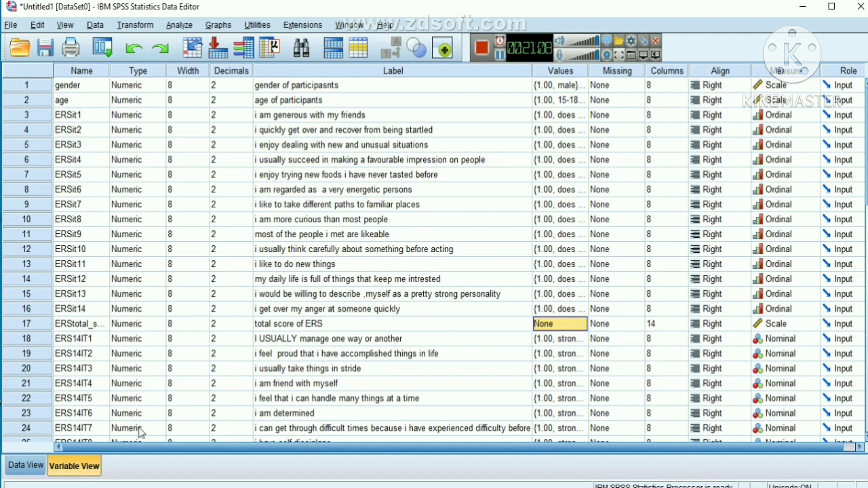
Start a fresh Compute Variable definition, clearing the previous expression, and name the target variable total_sum
{"action": "left_click", "coordinate": [26, 466]}
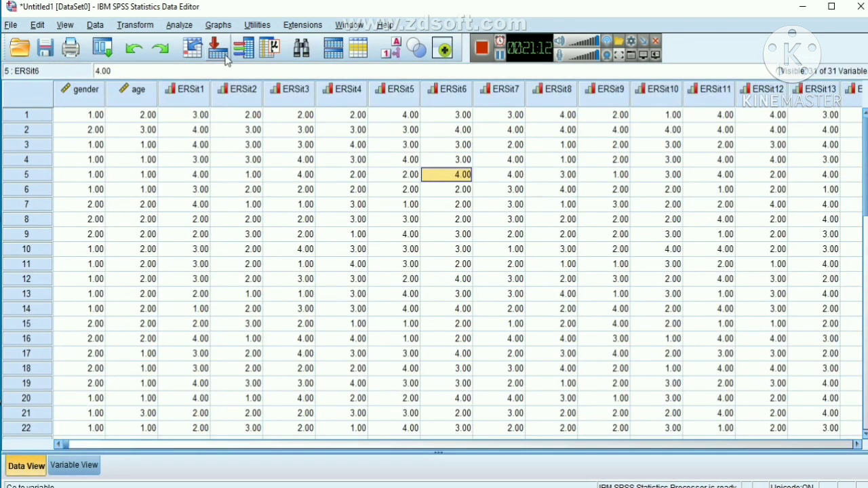
{"action": "left_click", "coordinate": [180, 25]}
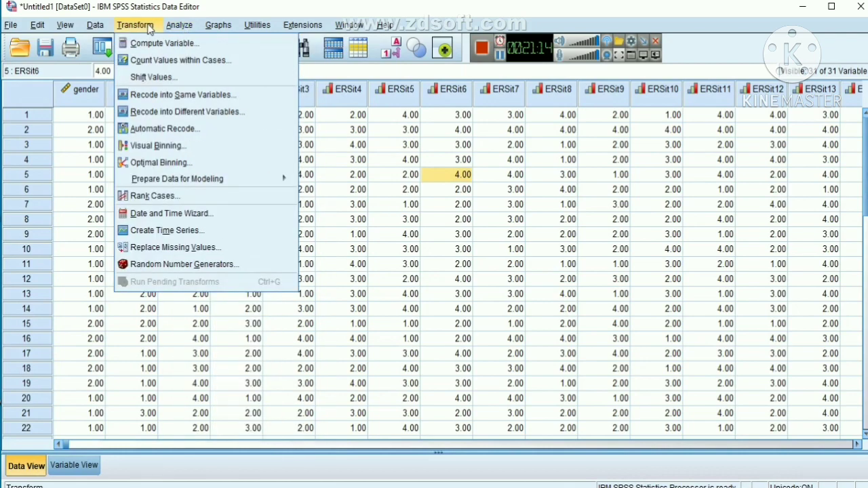
{"action": "left_click", "coordinate": [138, 25]}
{"action": "left_click", "coordinate": [139, 25]}
{"action": "left_click", "coordinate": [162, 43]}
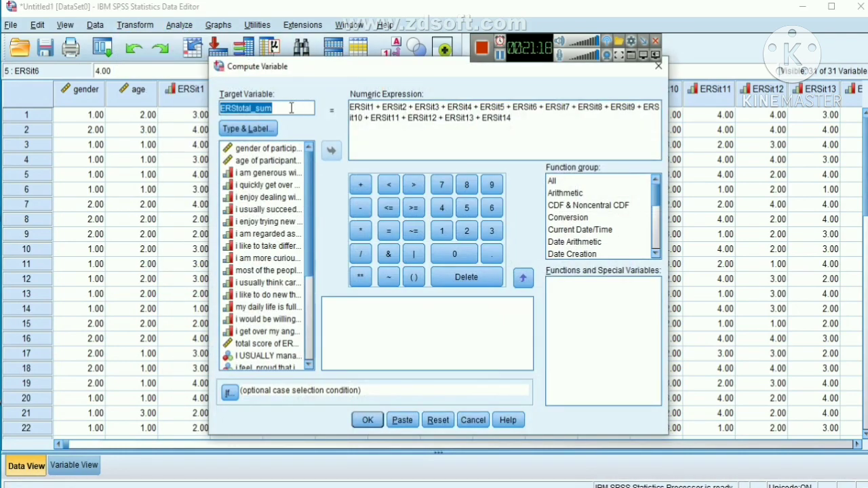
{"action": "left_click", "coordinate": [443, 421]}
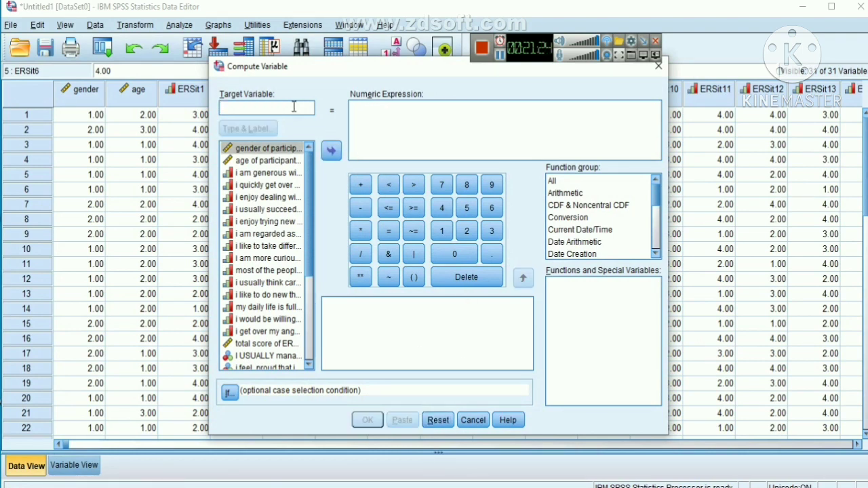
{"action": "type", "text": "total_sum"}
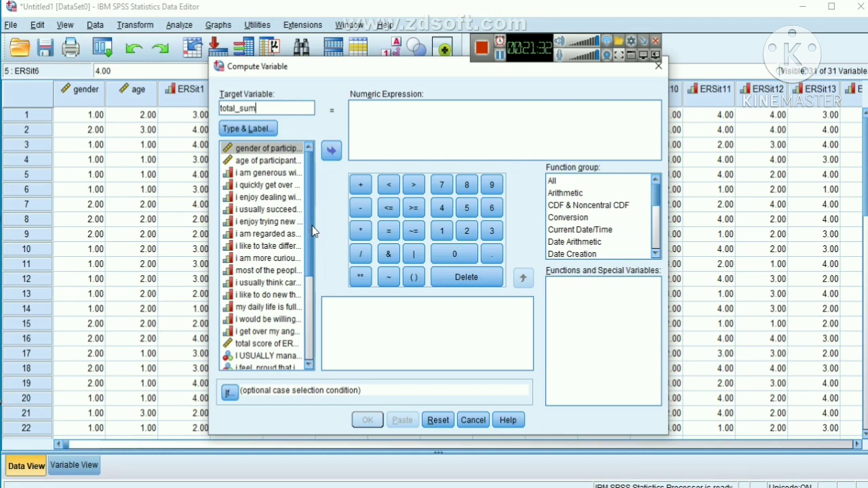
Start the total_sum expression as a sum of the items ERS14IT1 to ERS14IT4
{"action": "left_click_drag", "start_coordinate": [312, 231], "coordinate": [308, 284]}
{"action": "double_click", "coordinate": [288, 250]}
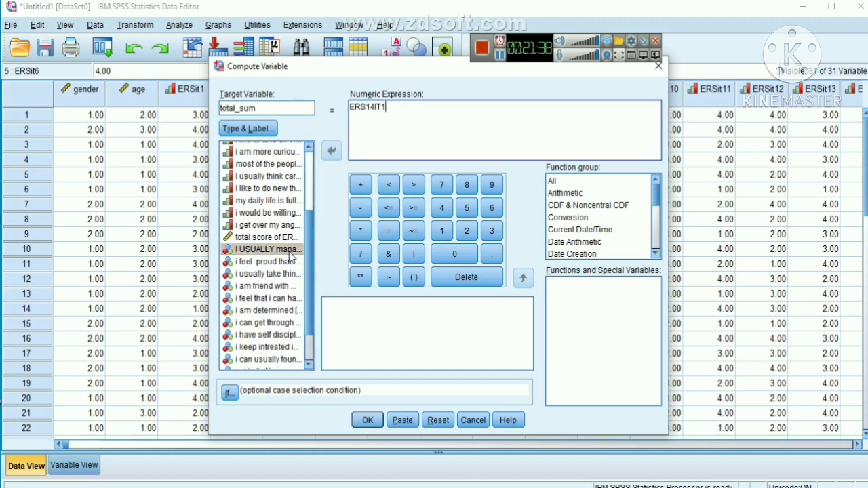
{"action": "left_click", "coordinate": [360, 185]}
{"action": "double_click", "coordinate": [272, 261]}
{"action": "left_click", "coordinate": [360, 186]}
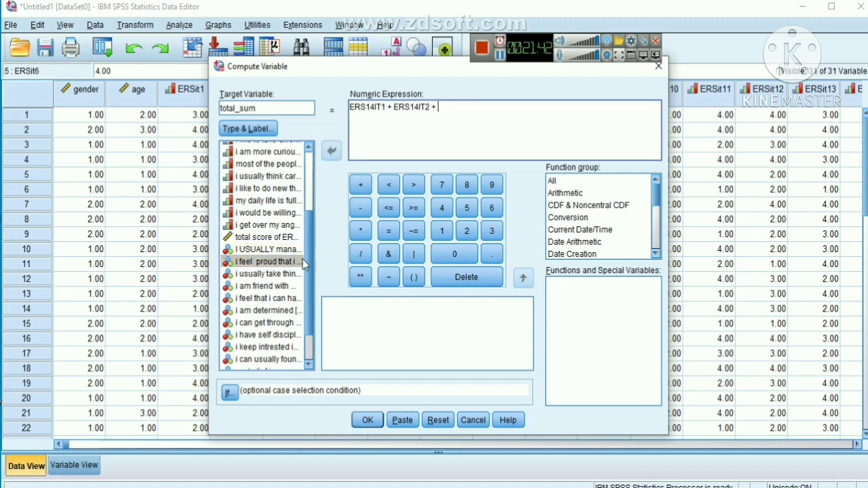
{"action": "double_click", "coordinate": [290, 275]}
{"action": "left_click", "coordinate": [359, 187]}
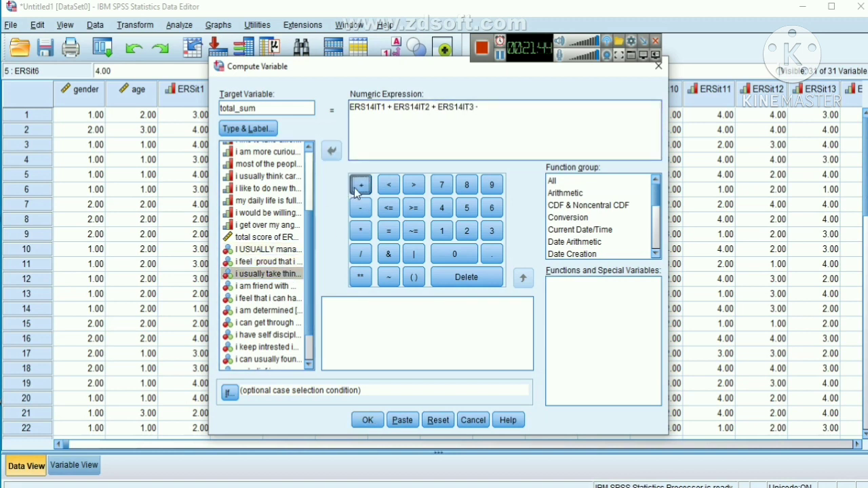
{"action": "double_click", "coordinate": [290, 287]}
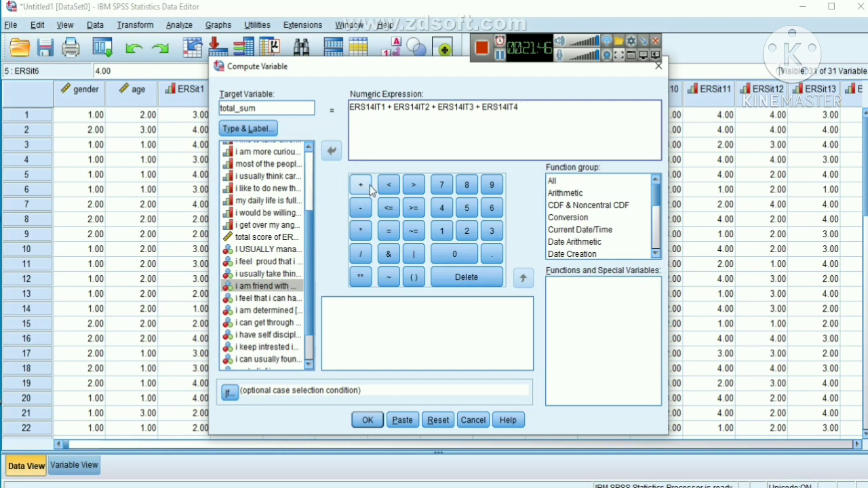
{"action": "left_click", "coordinate": [370, 185]}
{"action": "double_click", "coordinate": [286, 306]}
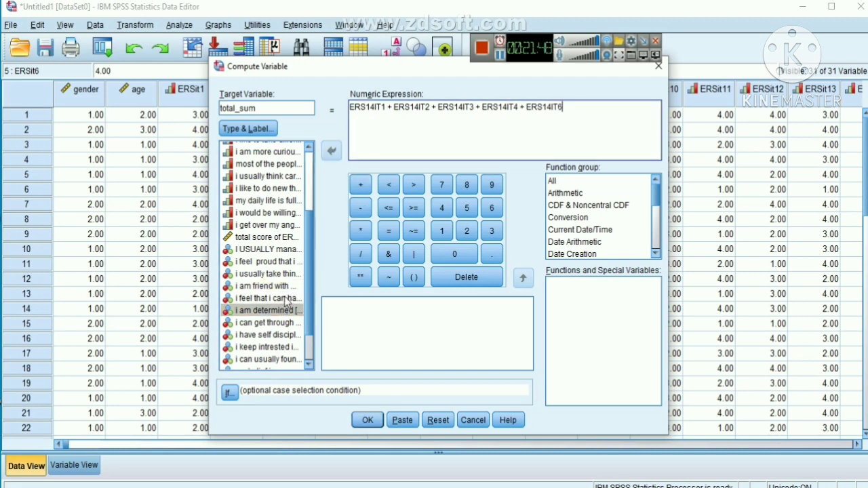
{"action": "double_click", "coordinate": [287, 299]}
{"action": "left_click", "coordinate": [360, 186]}
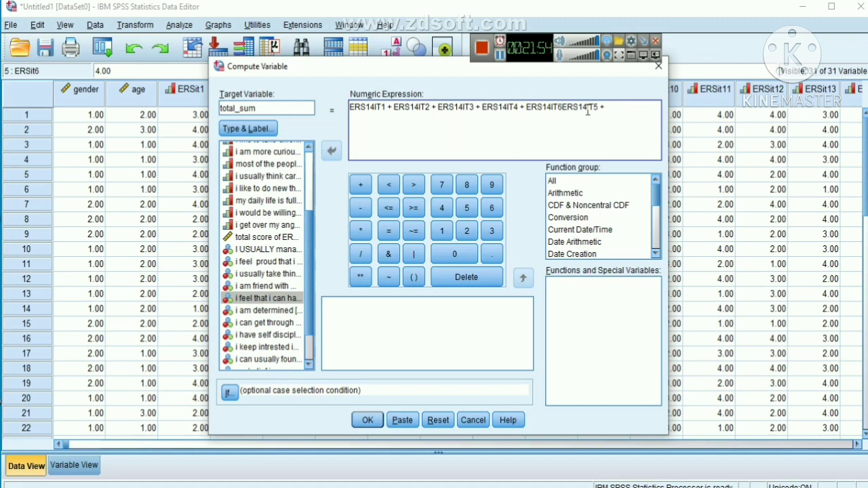
{"action": "key", "text": "BackSpace"}
{"action": "key", "text": "BackSpace"}
{"action": "key", "text": "BackSpace"}
{"action": "key", "text": "BackSpace"}
{"action": "key", "text": "BackSpace"}
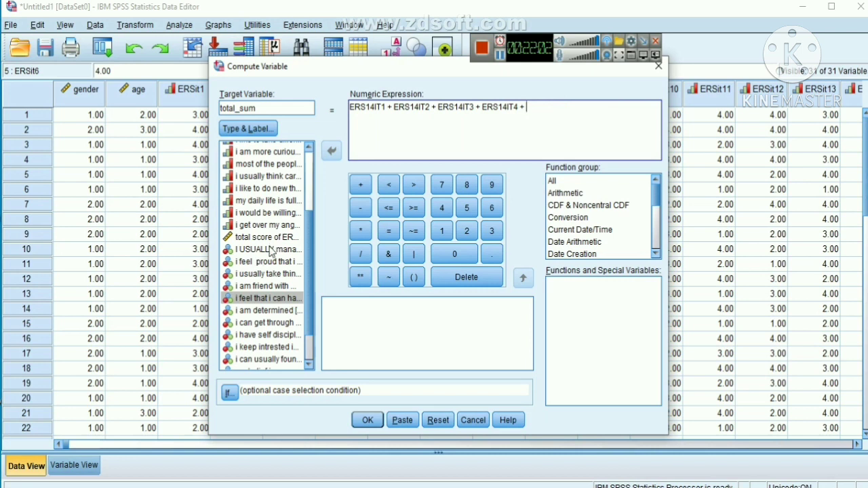
Extend the total_sum expression by adding the items ERS14IT5, ERS14IT6, ERS14IT7 and ERS14IT8
{"action": "left_click", "coordinate": [275, 299]}
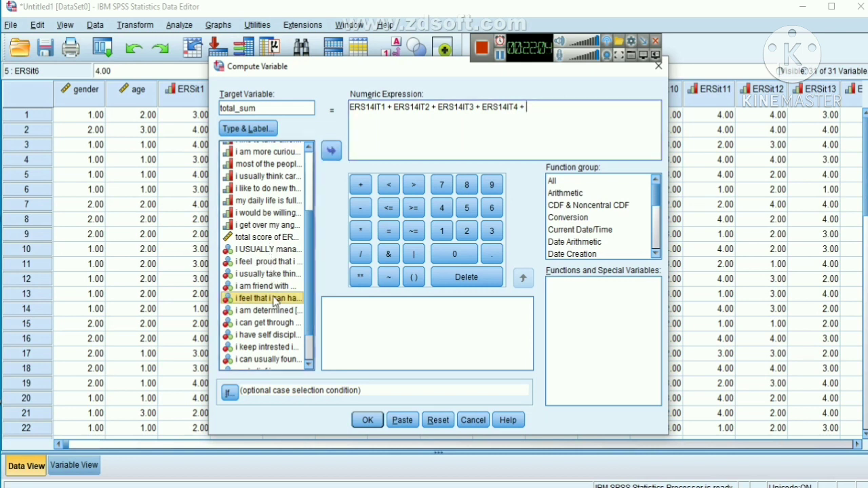
{"action": "double_click", "coordinate": [274, 299]}
{"action": "left_click", "coordinate": [361, 186]}
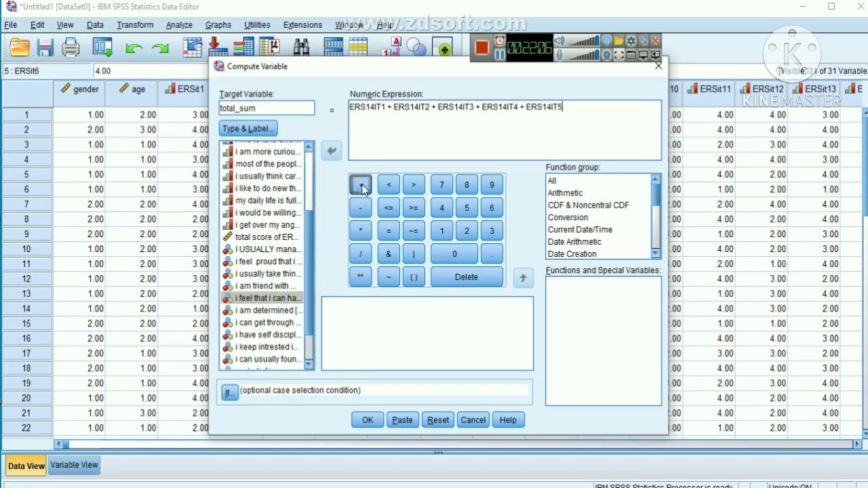
{"action": "double_click", "coordinate": [290, 312]}
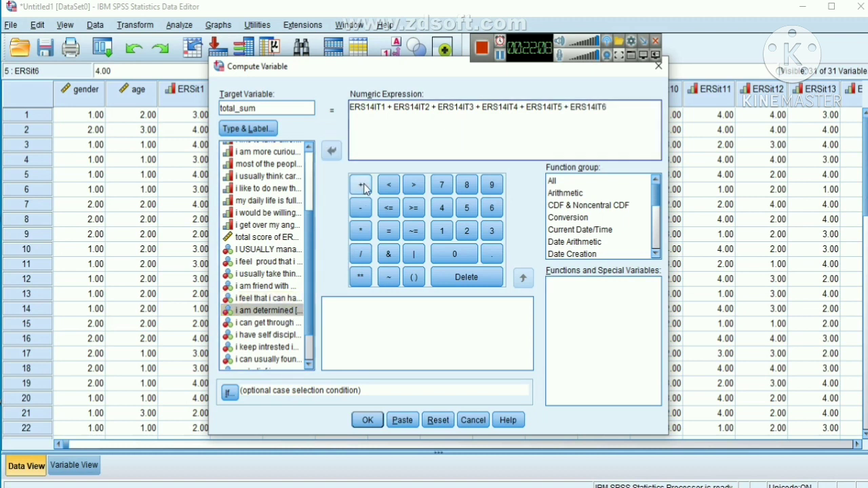
{"action": "double_click", "coordinate": [268, 322]}
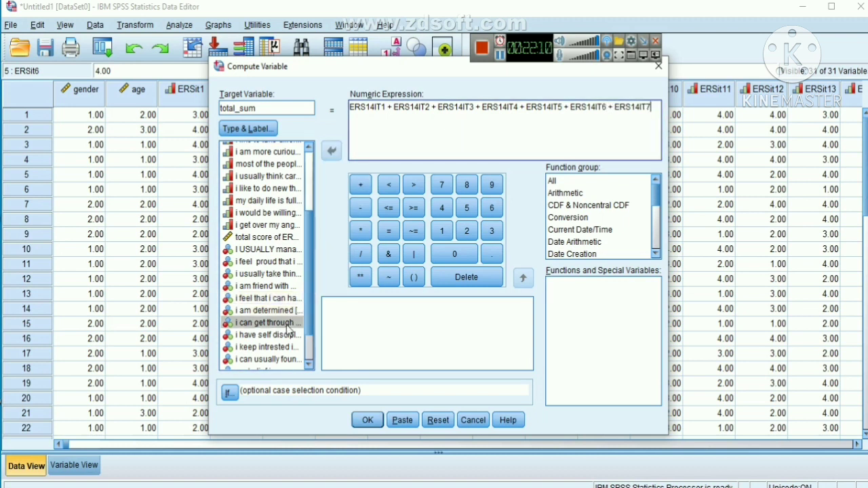
{"action": "left_click", "coordinate": [360, 185]}
{"action": "double_click", "coordinate": [293, 336]}
{"action": "left_click", "coordinate": [361, 185]}
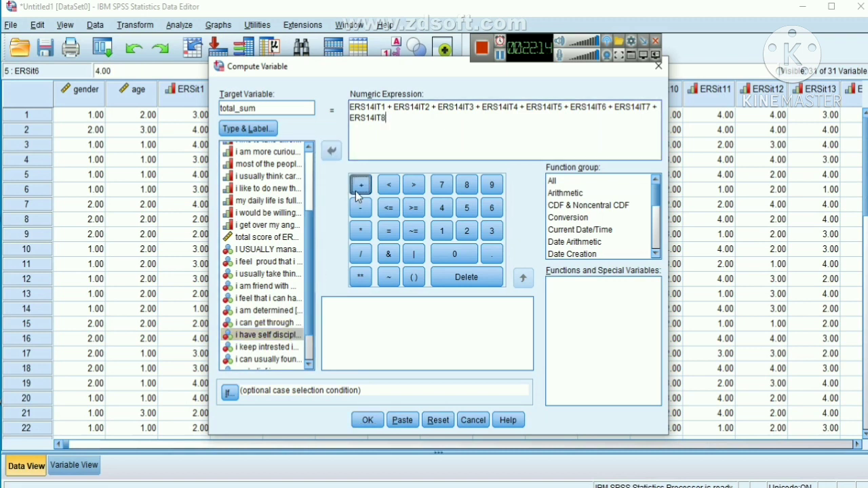
Add the items ERS14IT9, ERS14IT10 and ERS14IT11 to the total_sum expression
{"action": "double_click", "coordinate": [284, 348]}
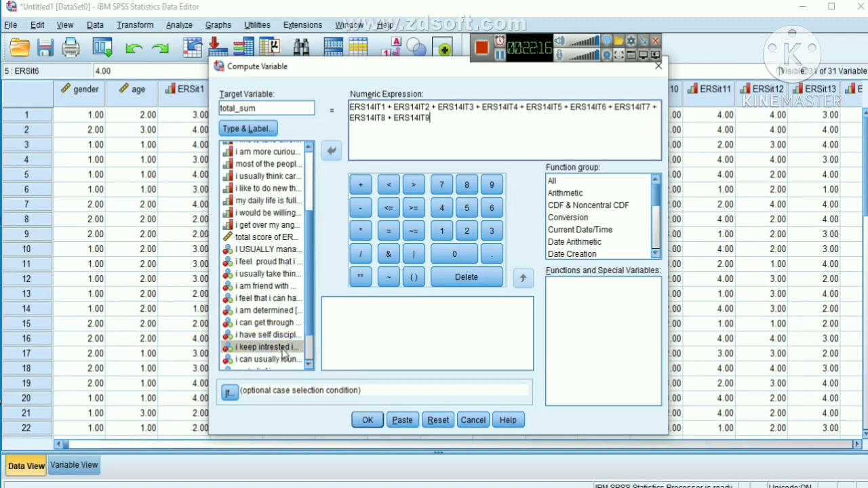
{"action": "left_click", "coordinate": [359, 185]}
{"action": "left_click", "coordinate": [309, 364]}
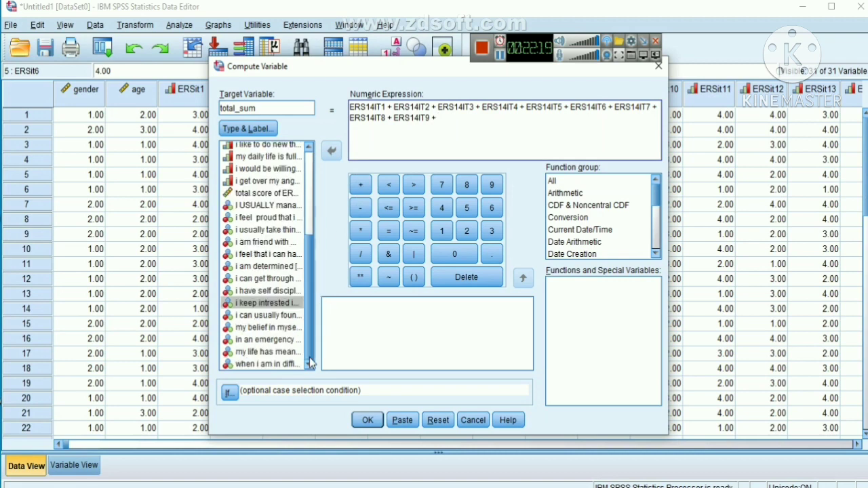
{"action": "double_click", "coordinate": [283, 317]}
{"action": "left_click", "coordinate": [359, 184]}
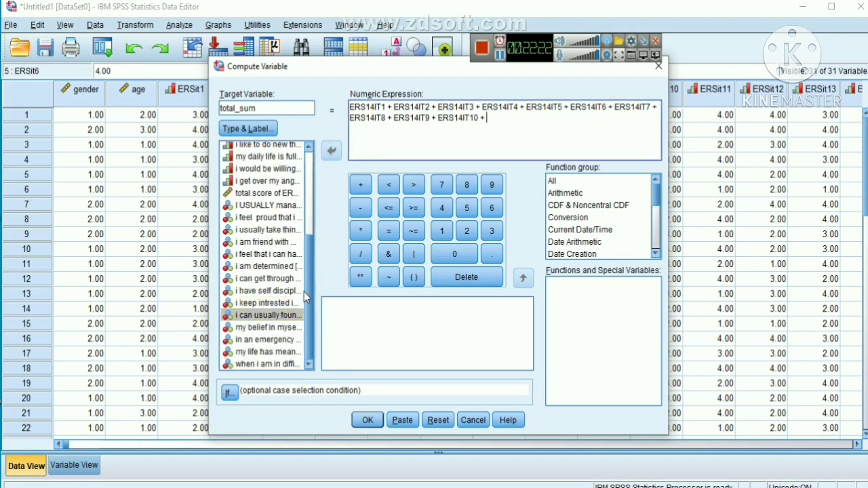
{"action": "double_click", "coordinate": [288, 327]}
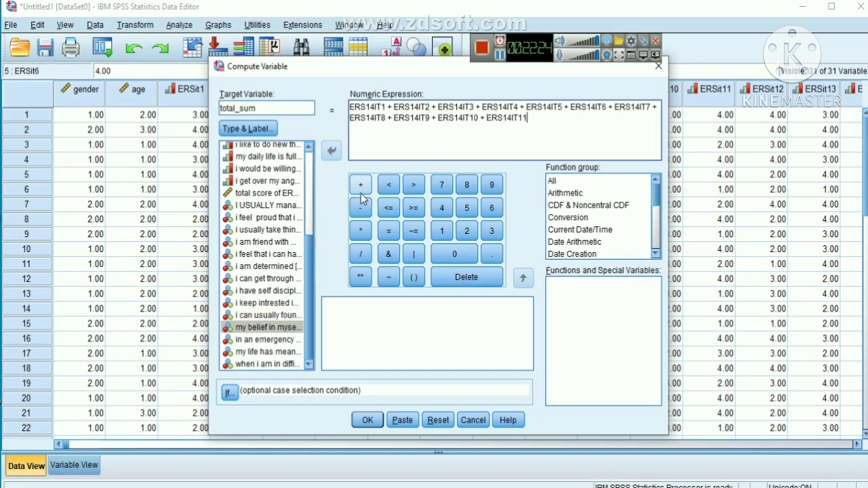
{"action": "left_click", "coordinate": [360, 190]}
Complete the sum with ERS14IT12, ERS14IT13 and ERS14IT14, and run the computation of total_sum
{"action": "double_click", "coordinate": [289, 340]}
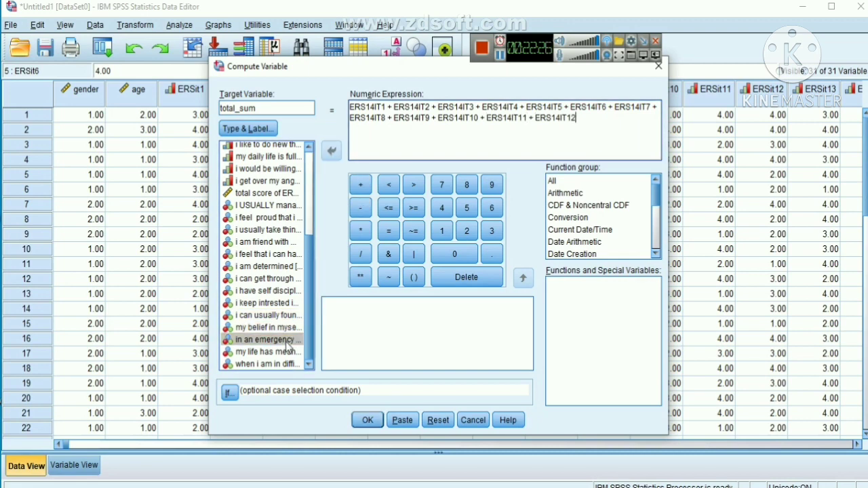
{"action": "left_click", "coordinate": [360, 185]}
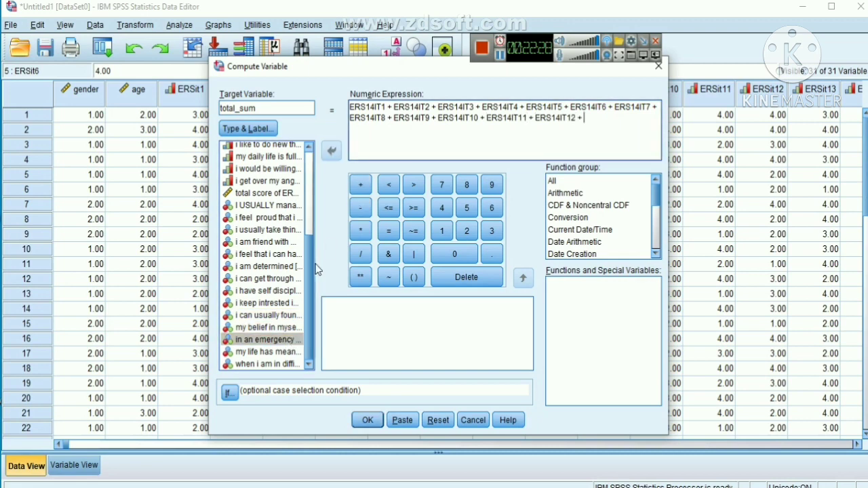
{"action": "double_click", "coordinate": [278, 352]}
{"action": "left_click", "coordinate": [360, 184]}
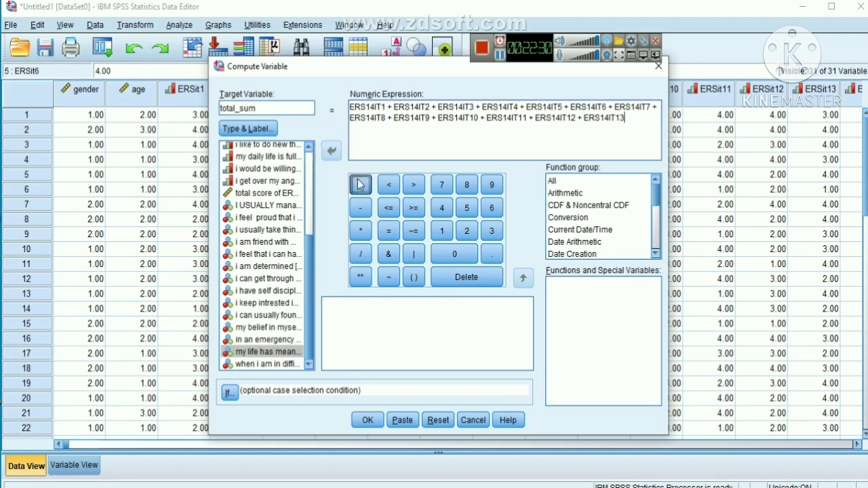
{"action": "double_click", "coordinate": [290, 365]}
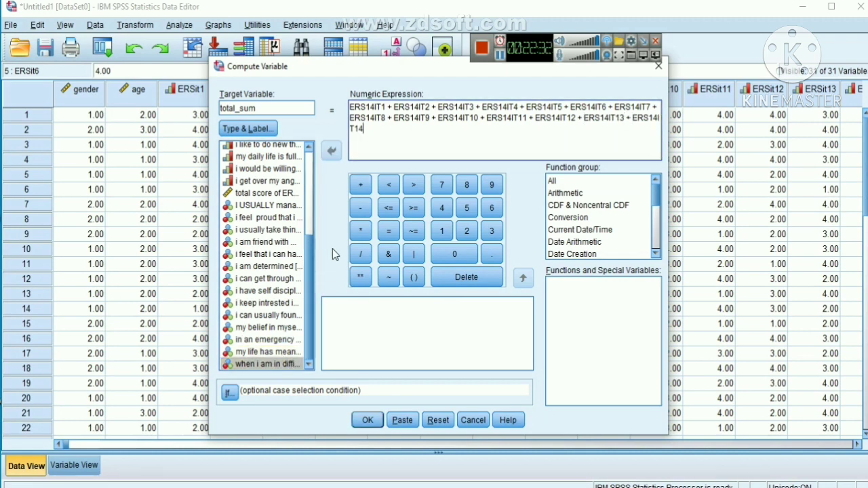
{"action": "left_click", "coordinate": [361, 186]}
{"action": "double_click", "coordinate": [360, 186]}
{"action": "left_click", "coordinate": [370, 422]}
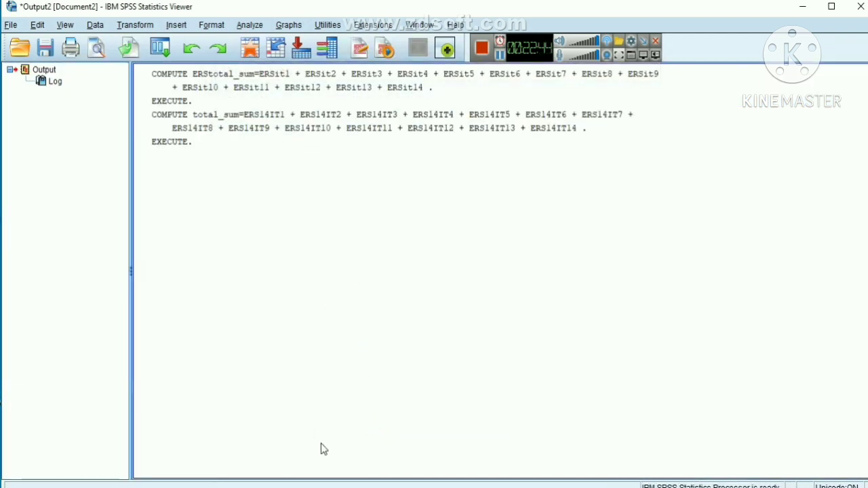
Return to the dataset and examine the computed total_sum column after ERS14IT14
{"action": "mouse_move", "coordinate": [287, 444]}
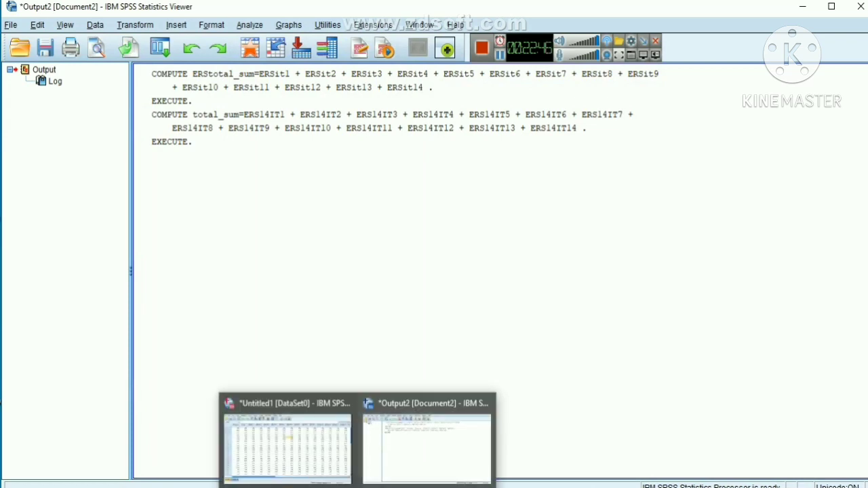
{"action": "left_click", "coordinate": [319, 442]}
{"action": "key", "text": "Right"}
{"action": "key", "text": "Right"}
{"action": "key", "text": "Right"}
{"action": "key", "text": "Right"}
{"action": "key", "text": "Right"}
{"action": "key", "text": "Right"}
{"action": "key", "text": "Right"}
{"action": "key", "text": "Right"}
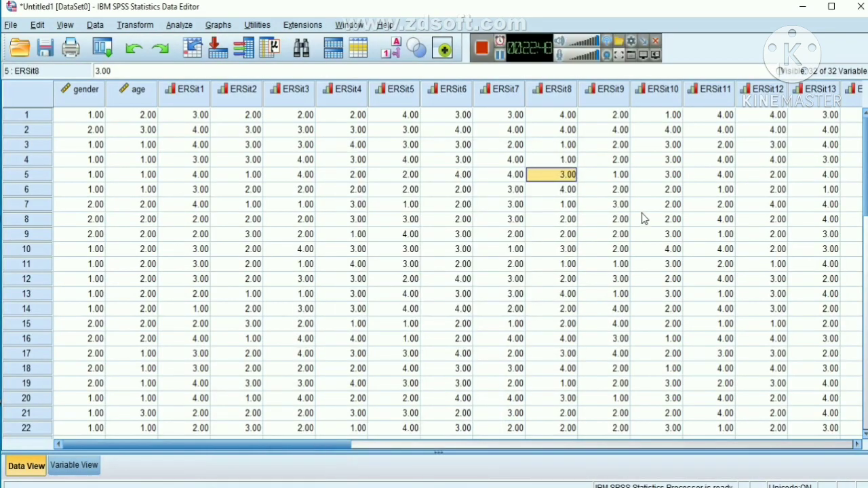
{"action": "key", "text": "Right"}
{"action": "key", "text": "Right"}
{"action": "key", "text": "Right"}
{"action": "key", "text": "Right"}
{"action": "key", "text": "Right"}
{"action": "key", "text": "Right"}
{"action": "key", "text": "Right"}
{"action": "key", "text": "Right"}
{"action": "key", "text": "Right"}
{"action": "key", "text": "Right"}
{"action": "key", "text": "Right"}
{"action": "key", "text": "Right"}
{"action": "key", "text": "Right"}
{"action": "key", "text": "Right"}
{"action": "key", "text": "Right"}
{"action": "key", "text": "Right"}
{"action": "key", "text": "Right"}
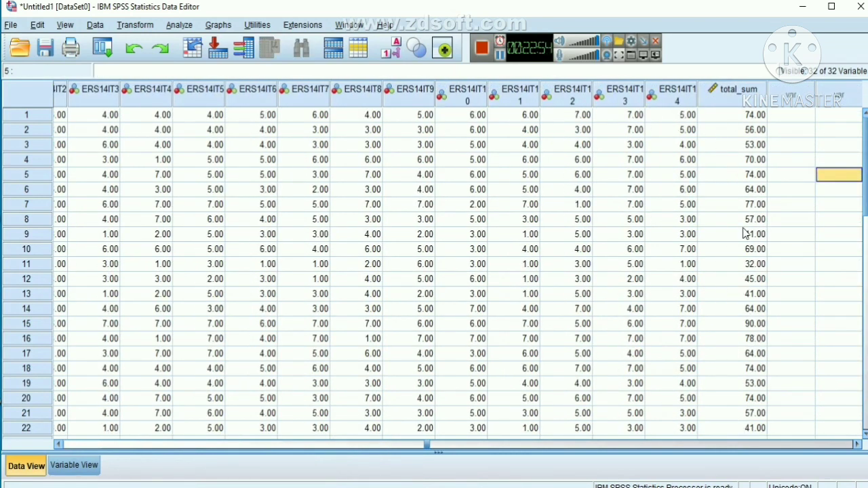
Define a new variable named STSSIT1 in the row below total_sum in the variable definitions
{"action": "left_click", "coordinate": [91, 467]}
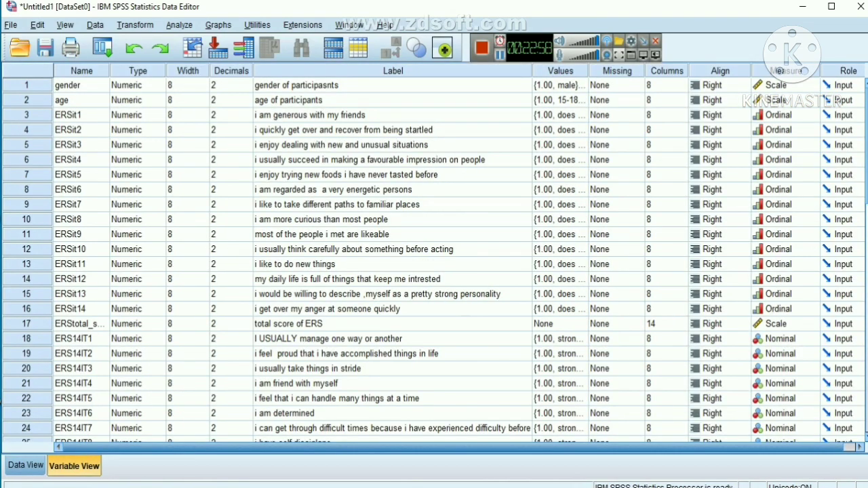
{"action": "scroll", "coordinate": [263, 265], "scroll_direction": "down", "scroll_amount": 8}
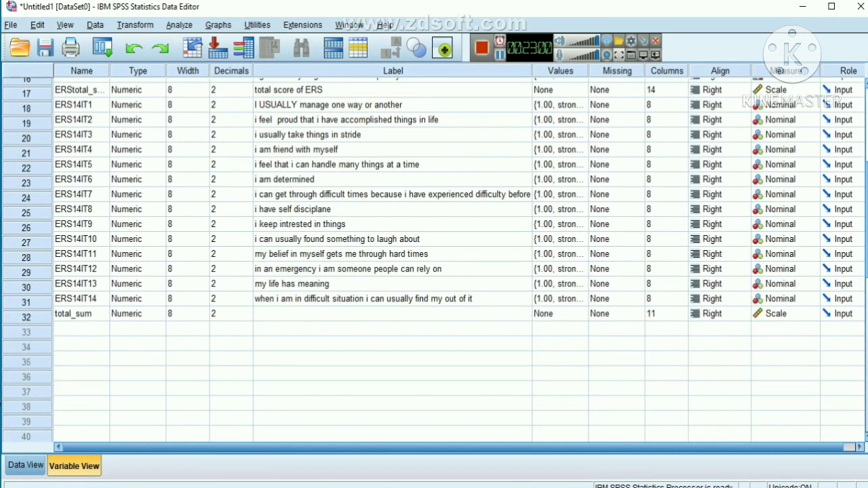
{"action": "scroll", "coordinate": [263, 265], "scroll_direction": "up", "scroll_amount": 1}
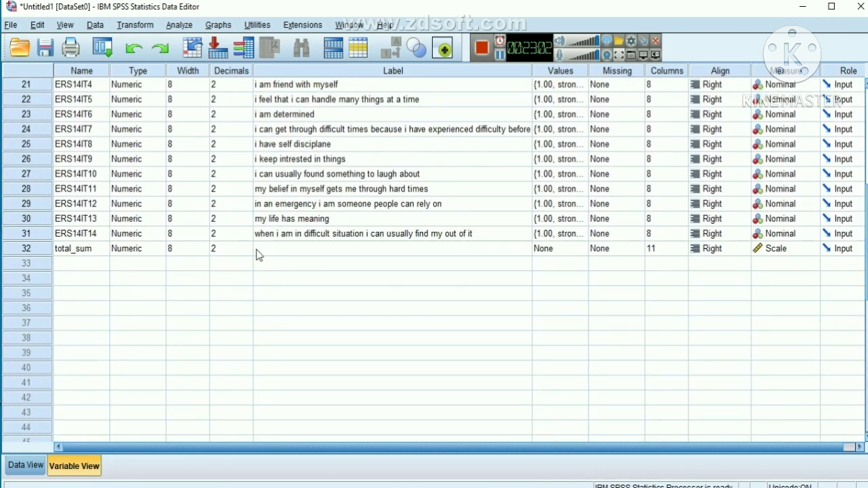
{"action": "left_click", "coordinate": [72, 264]}
{"action": "left_click", "coordinate": [70, 262]}
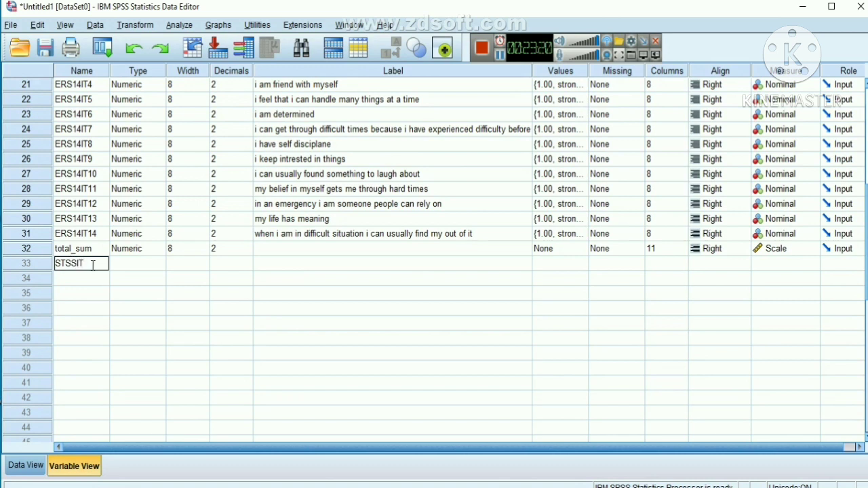
{"action": "left_click_drag", "start_coordinate": [89, 263], "coordinate": [56, 265]}
{"action": "left_click", "coordinate": [91, 262]}
{"action": "left_click", "coordinate": [92, 277]}
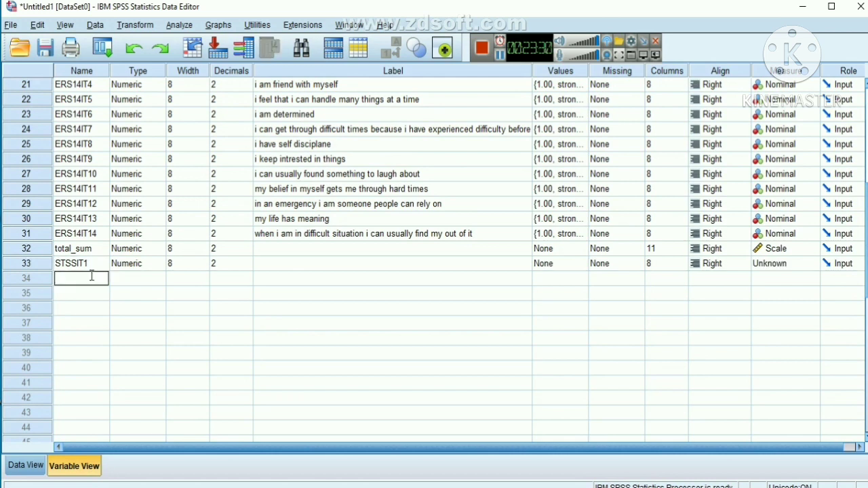
Add the variables STSSIT2 and STSSIT3 in the rows below STSSIT1
{"action": "type", "text": "STSSIT"}
{"action": "type", "text": "1"}
{"action": "key", "text": "BackSpace"}
{"action": "type", "text": "2"}
{"action": "left_click", "coordinate": [92, 298]}
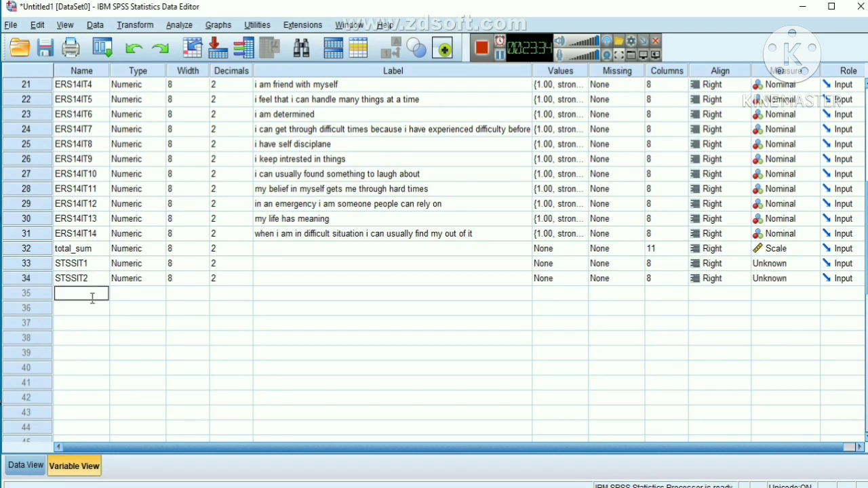
{"action": "type", "text": "STSSIT3"}
{"action": "left_click", "coordinate": [93, 310]}
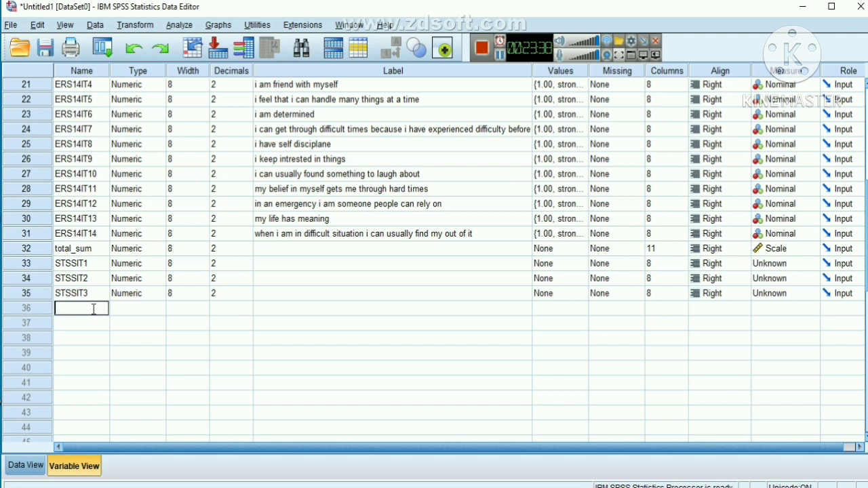
Add the variables STSSIT4, STSSIT5 and STSSIT6 in the rows below STSSIT3
{"action": "type", "text": "STSSIT4"}
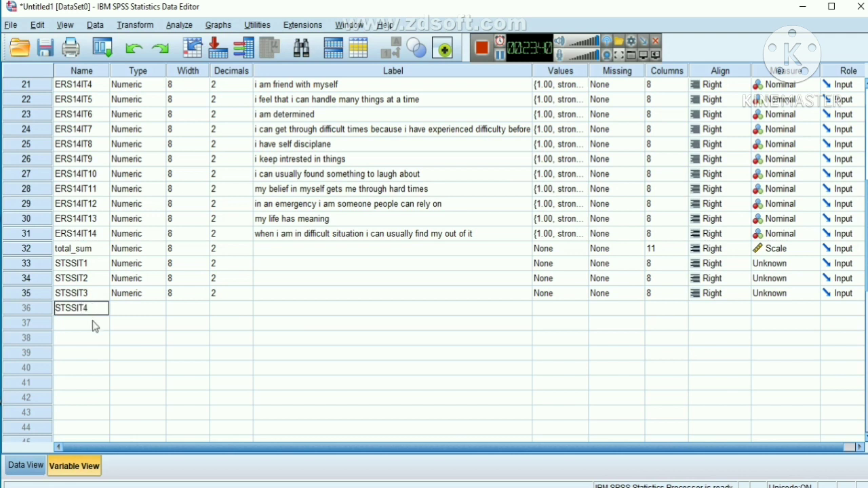
{"action": "left_click", "coordinate": [94, 323]}
{"action": "type", "text": "STSSIT"}
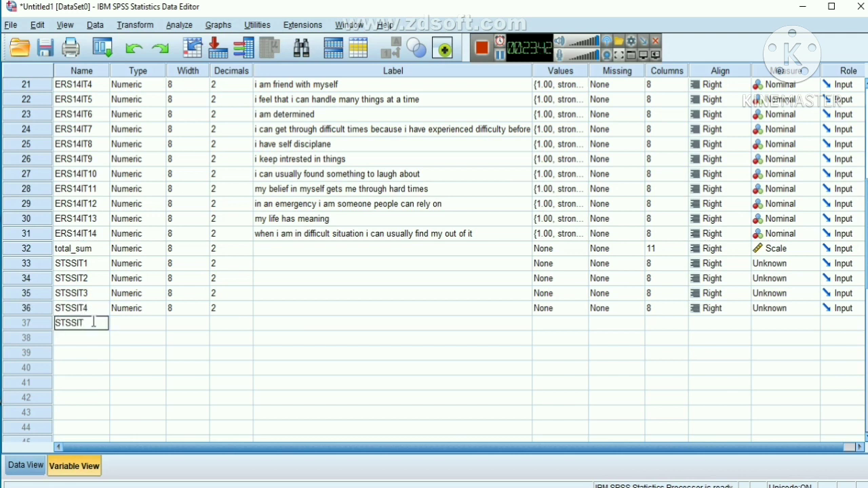
{"action": "type", "text": "5"}
{"action": "left_click", "coordinate": [95, 337]}
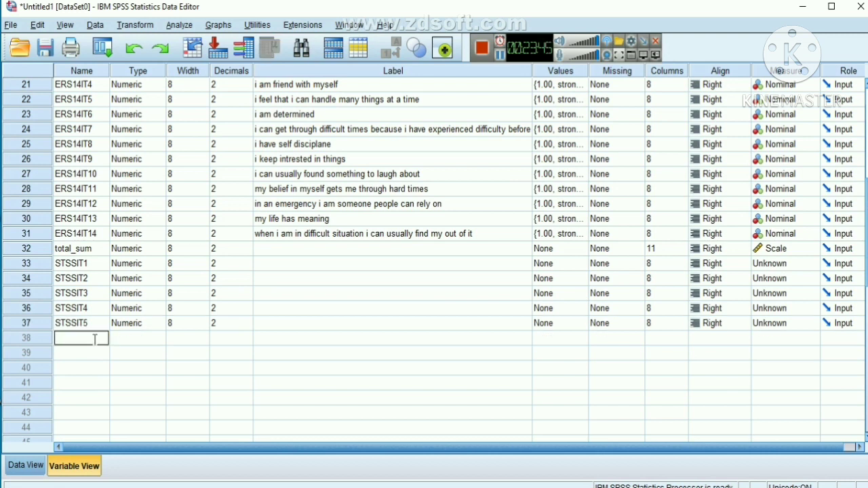
{"action": "type", "text": "STSSIT6"}
{"action": "left_click", "coordinate": [97, 352]}
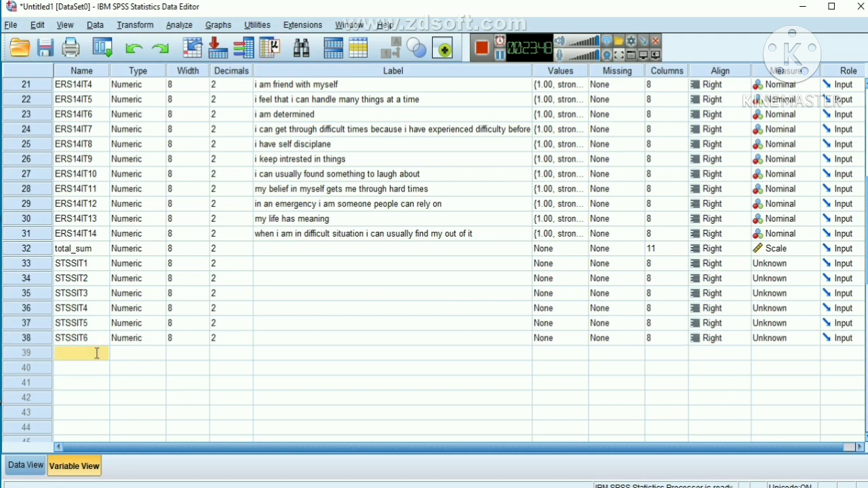
Add the variables STSSIT7, STSSIT8, STSSIT9 and STSSIT10 in the rows below STSSIT6
{"action": "type", "text": "STSSIT7"}
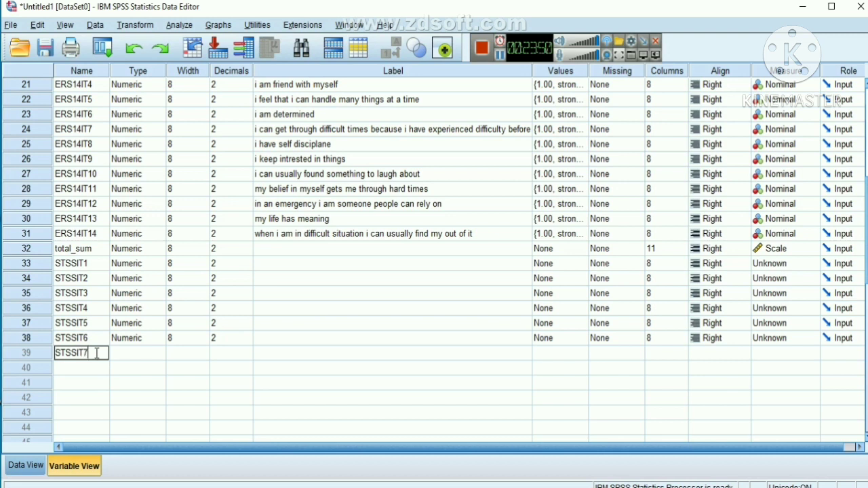
{"action": "left_click", "coordinate": [94, 371]}
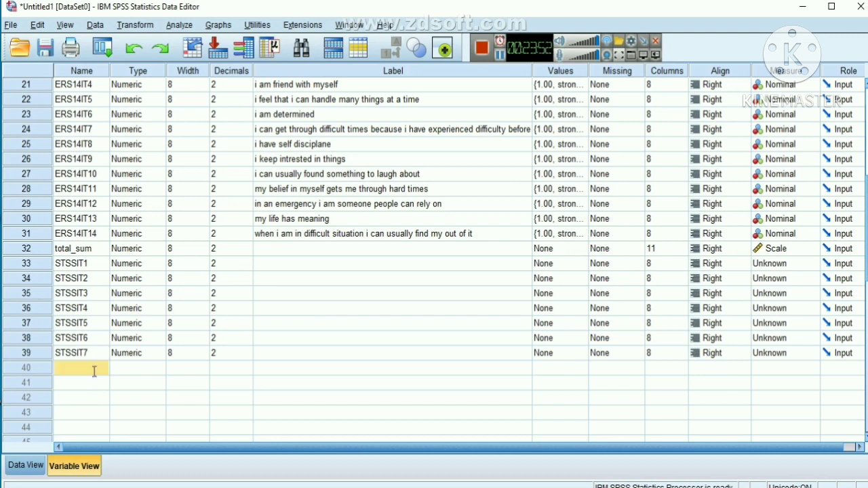
{"action": "left_click", "coordinate": [94, 370]}
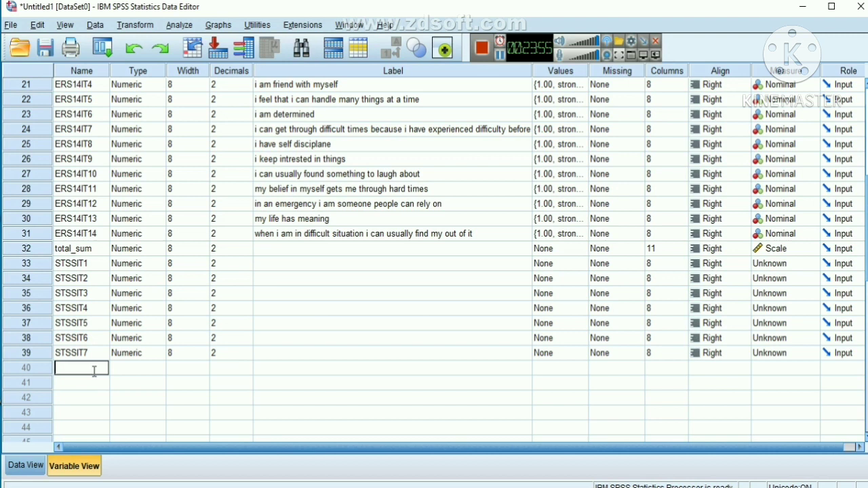
{"action": "type", "text": "STSSIT8"}
{"action": "left_click", "coordinate": [94, 383]}
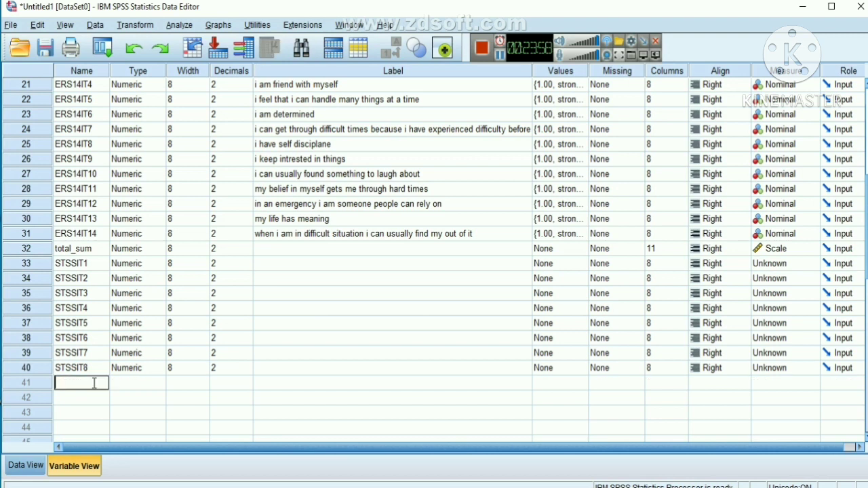
{"action": "type", "text": "STSSIT9"}
{"action": "left_click", "coordinate": [94, 398]}
{"action": "type", "text": "STSSIT"}
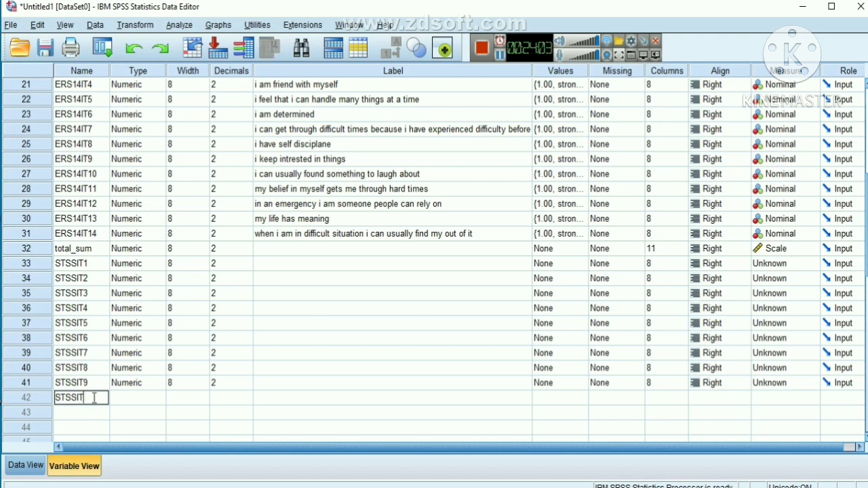
{"action": "type", "text": "10"}
Open the value labels of total_sum and add the label "never" for value 1
{"action": "left_click", "coordinate": [562, 249]}
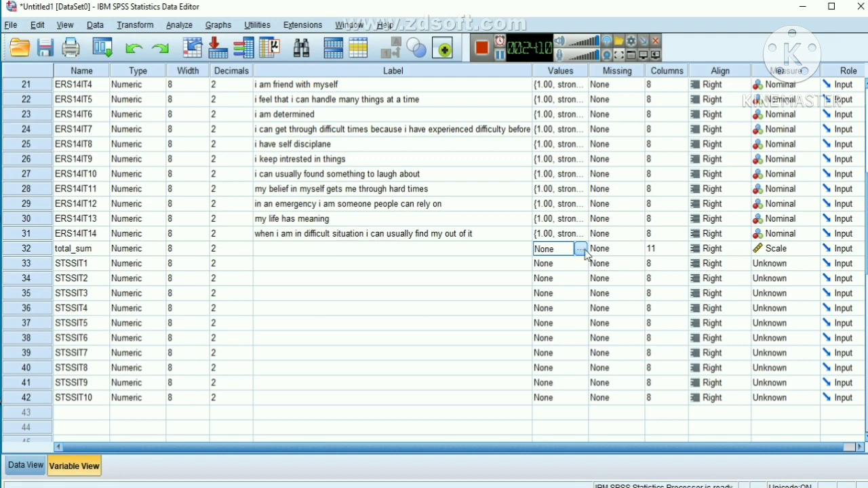
{"action": "left_click", "coordinate": [580, 249]}
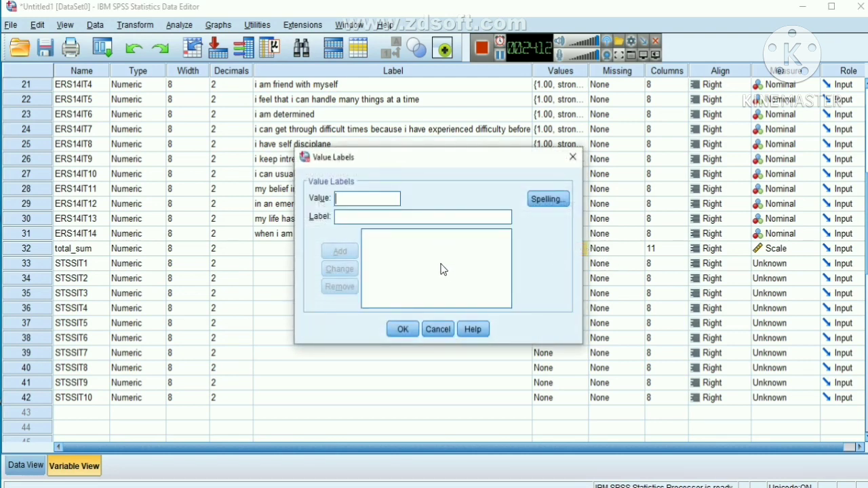
{"action": "type", "text": "1"}
{"action": "left_click", "coordinate": [398, 216]}
{"action": "type", "text": "ne"}
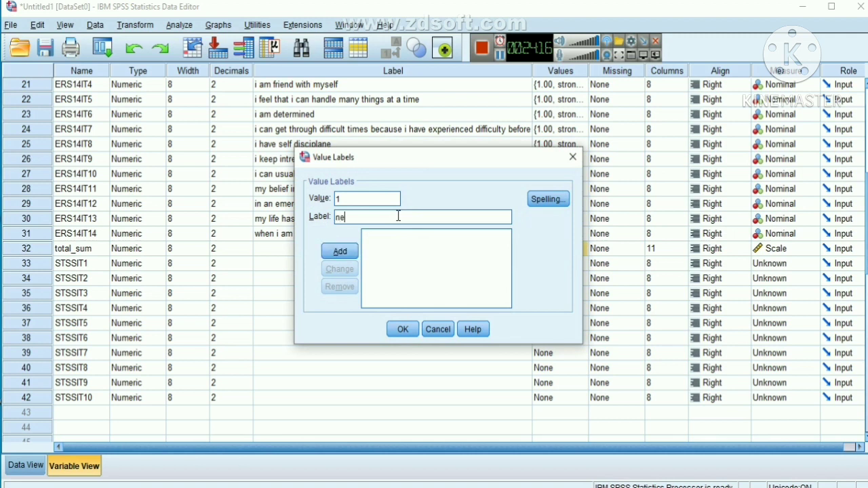
{"action": "type", "text": "ver"}
{"action": "left_click", "coordinate": [352, 251]}
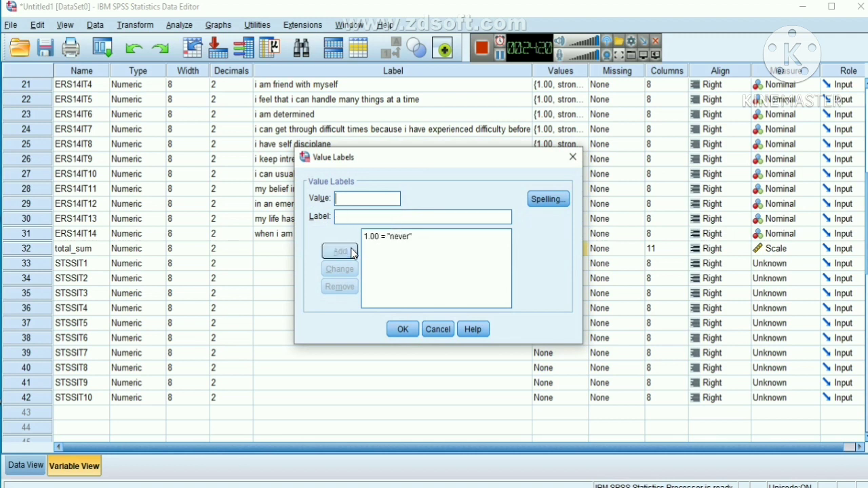
Add the value labels 2 = "rarely" and 3 = "occasionally" for total_sum
{"action": "type", "text": "2"}
{"action": "left_click", "coordinate": [352, 216]}
{"action": "type", "text": "rarel"}
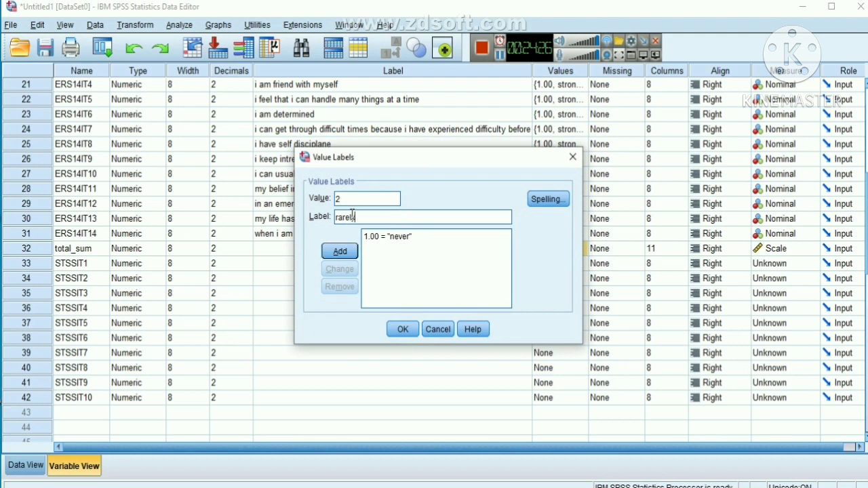
{"action": "type", "text": "y"}
{"action": "left_click", "coordinate": [350, 252]}
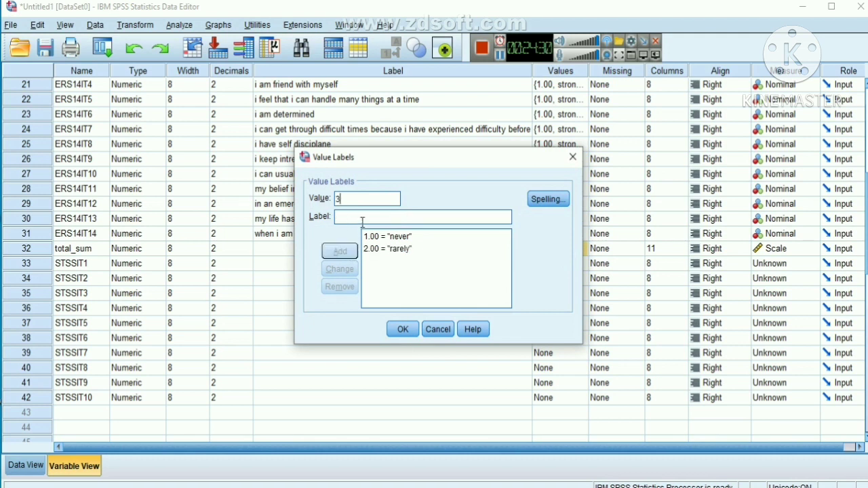
{"action": "left_click", "coordinate": [362, 217]}
{"action": "type", "text": "oc"}
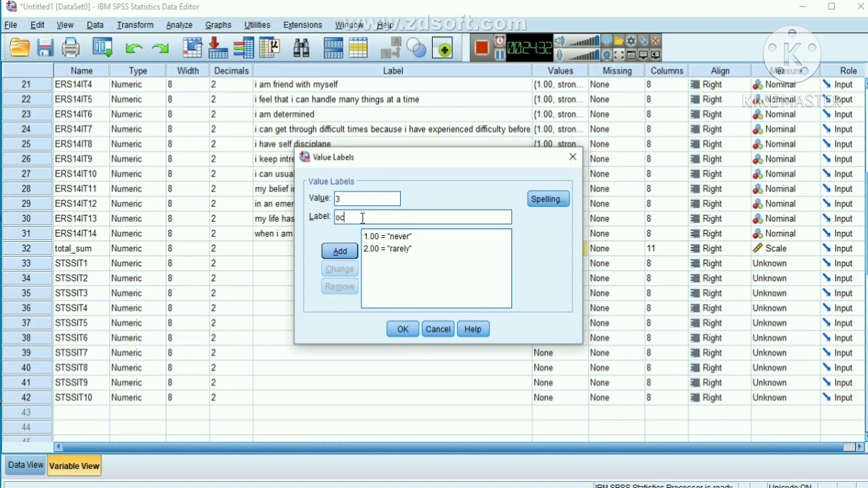
{"action": "type", "text": "casionally"}
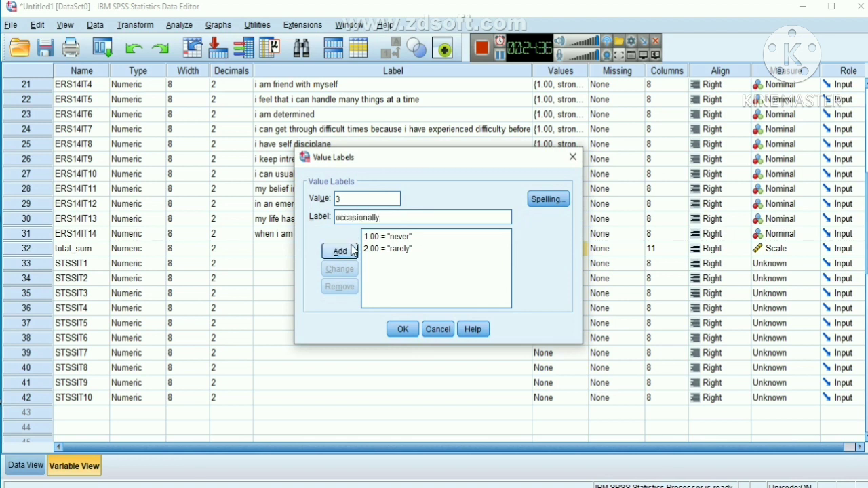
{"action": "left_click", "coordinate": [348, 251]}
Add the value labels 4 = "often" and 5 = "very often" for total_sum and apply the label set
{"action": "type", "text": "4"}
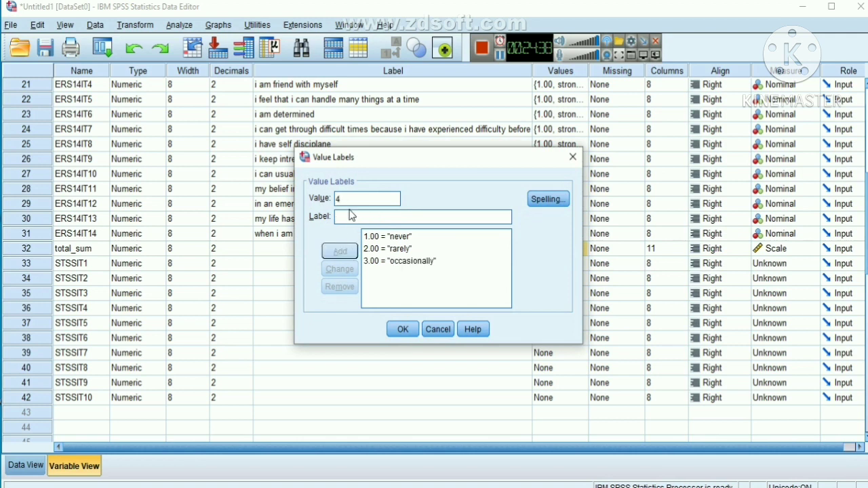
{"action": "left_click", "coordinate": [350, 215]}
{"action": "type", "text": "often"}
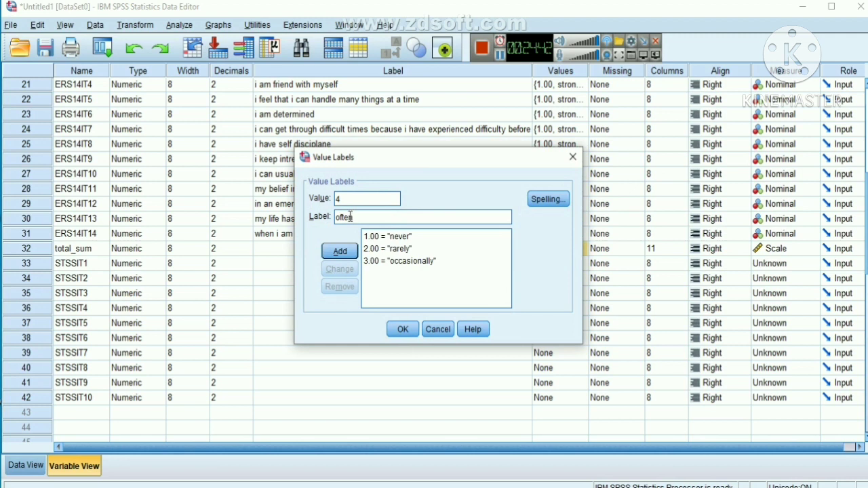
{"action": "left_click", "coordinate": [343, 251]}
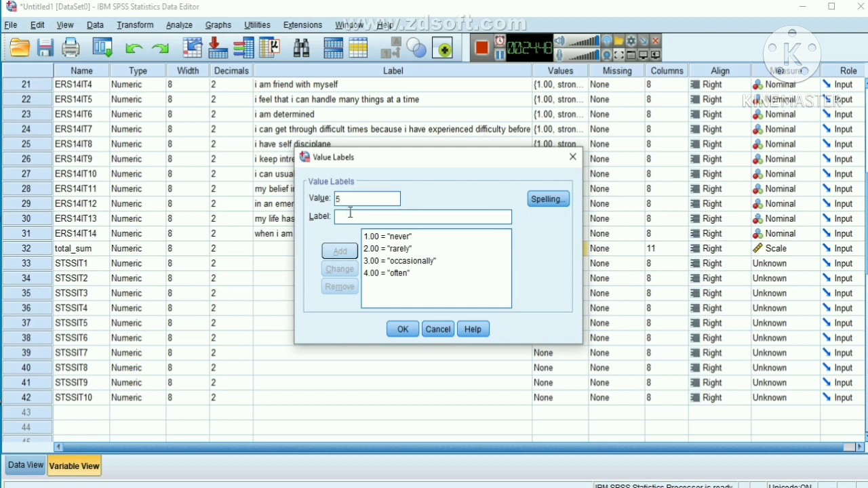
{"action": "left_click", "coordinate": [350, 218]}
{"action": "type", "text": "ver"}
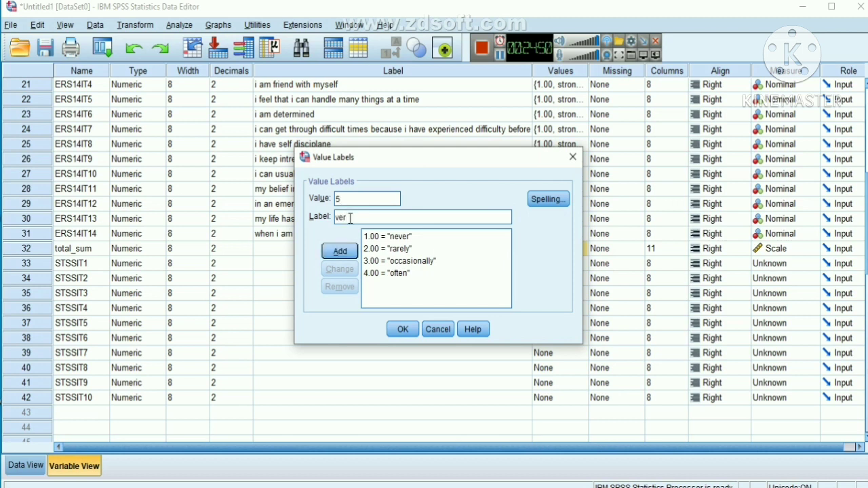
{"action": "type", "text": "y often"}
{"action": "left_click", "coordinate": [340, 250]}
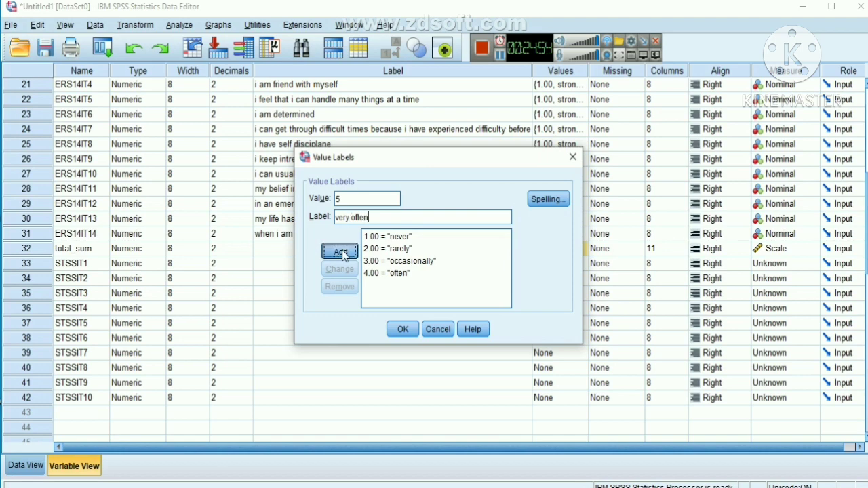
{"action": "left_click", "coordinate": [403, 330]}
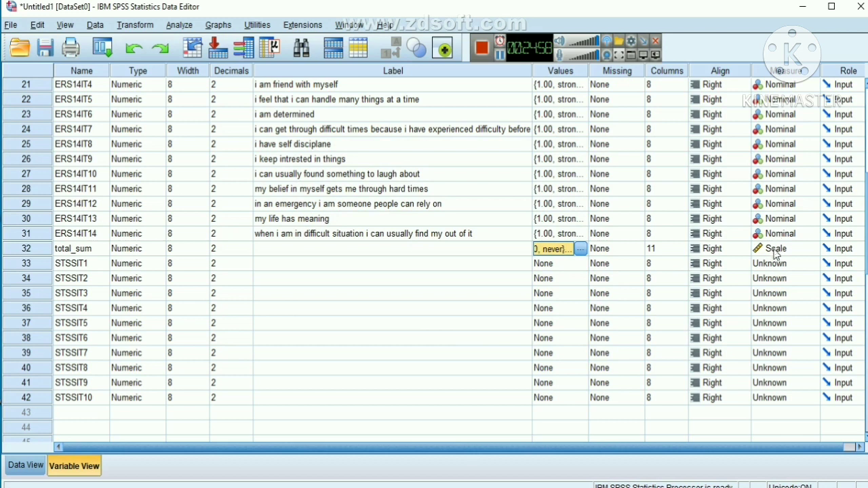
Copy the value labels of total_sum to the variable STSSIT1
{"action": "right_click", "coordinate": [573, 249]}
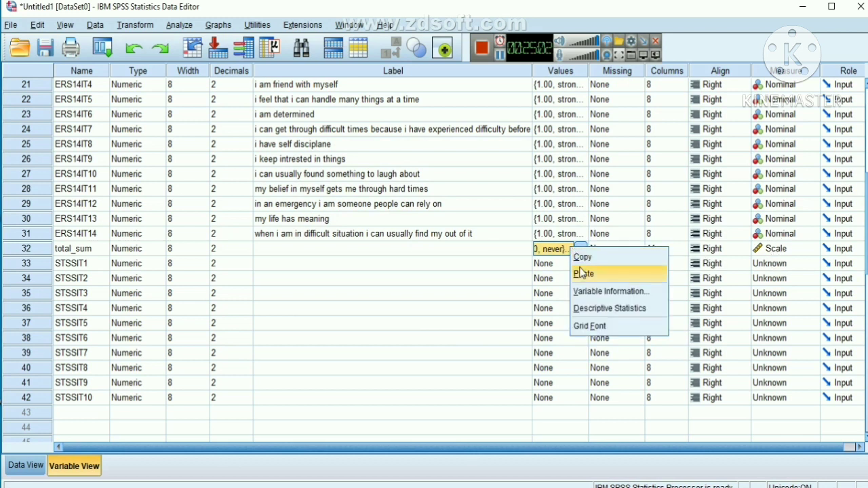
{"action": "left_click", "coordinate": [583, 258]}
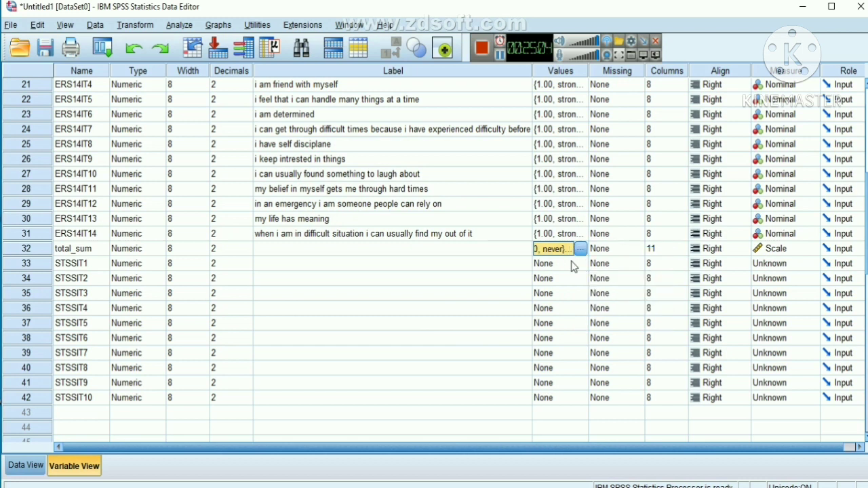
{"action": "left_click", "coordinate": [550, 264]}
{"action": "right_click", "coordinate": [551, 265]}
{"action": "left_click", "coordinate": [563, 291]}
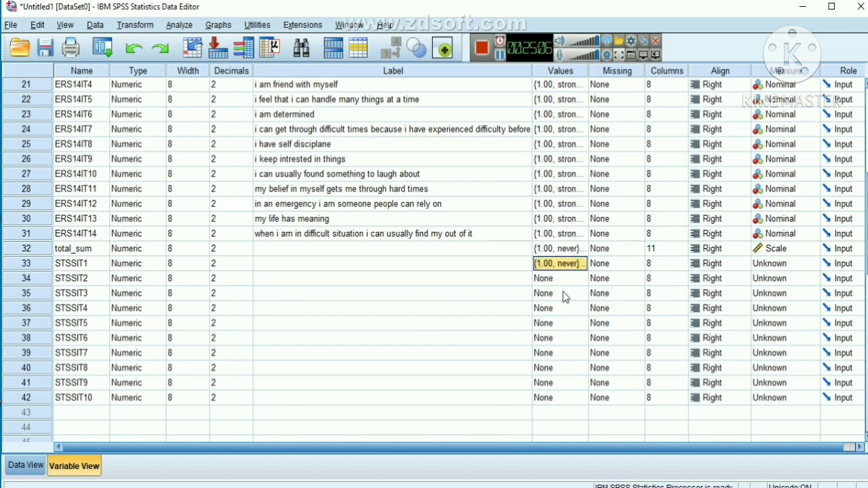
{"action": "left_click", "coordinate": [567, 252]}
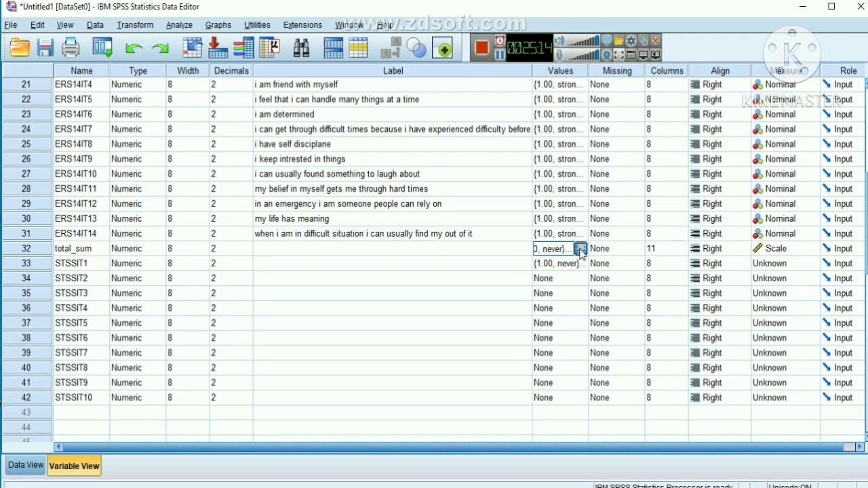
{"action": "left_click", "coordinate": [580, 250]}
{"action": "left_click", "coordinate": [400, 288]}
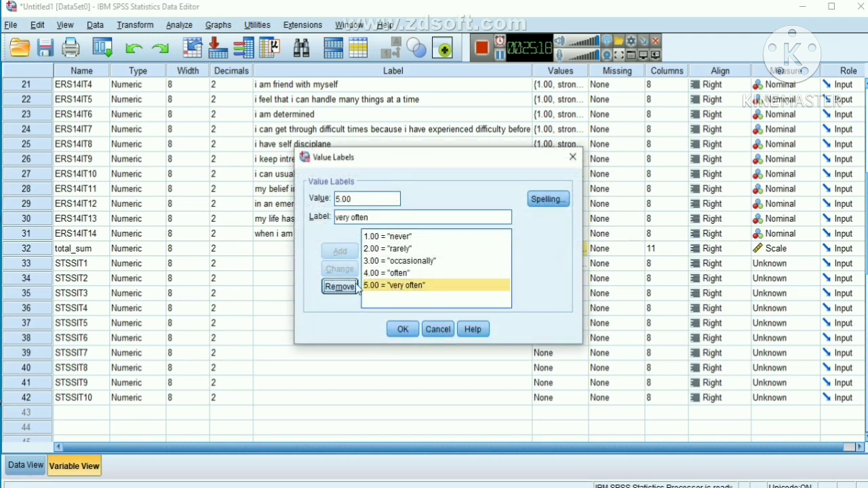
{"action": "left_click", "coordinate": [342, 287]}
{"action": "left_click", "coordinate": [373, 249]}
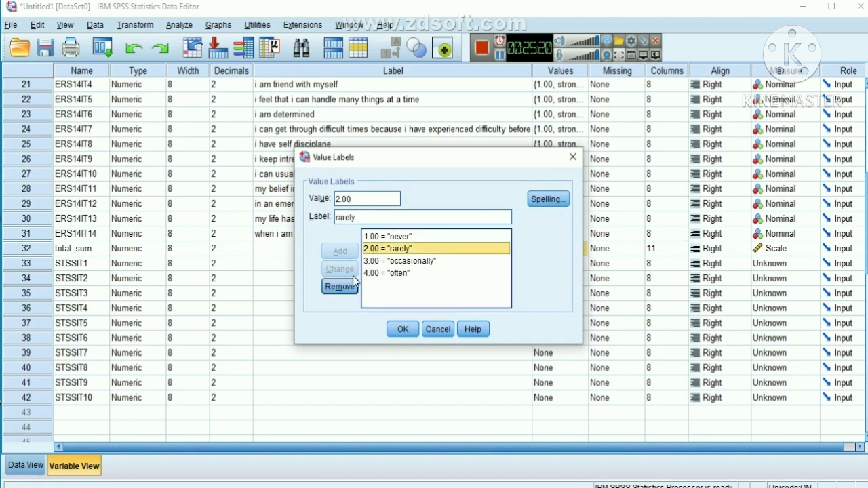
{"action": "left_click", "coordinate": [342, 287]}
{"action": "left_click", "coordinate": [385, 249]}
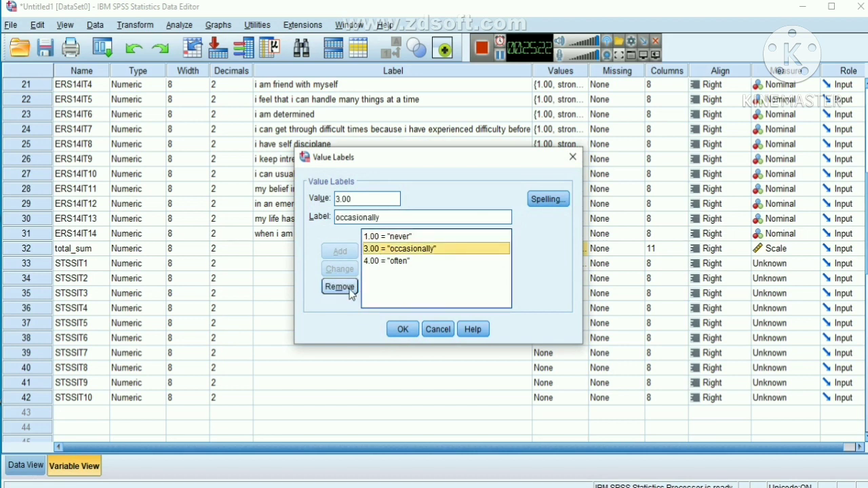
{"action": "left_click", "coordinate": [350, 290]}
{"action": "left_click", "coordinate": [381, 237]}
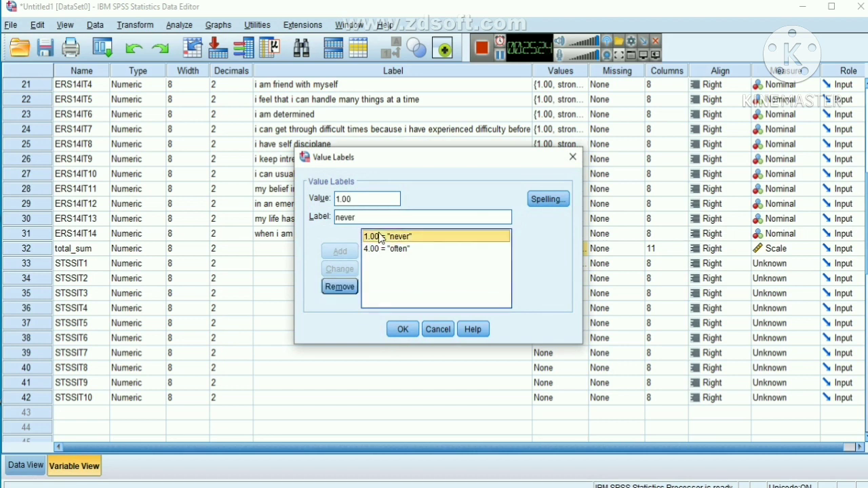
{"action": "left_click", "coordinate": [349, 286]}
{"action": "left_click", "coordinate": [391, 240]}
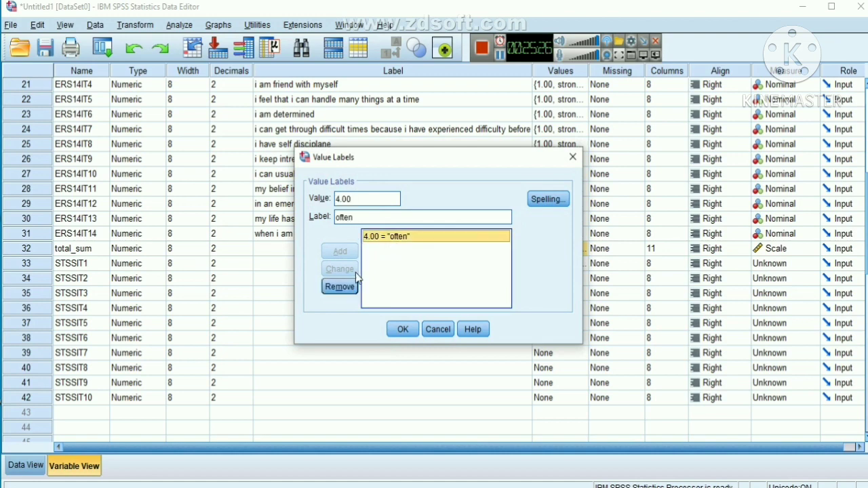
{"action": "left_click", "coordinate": [342, 286]}
{"action": "left_click", "coordinate": [437, 329]}
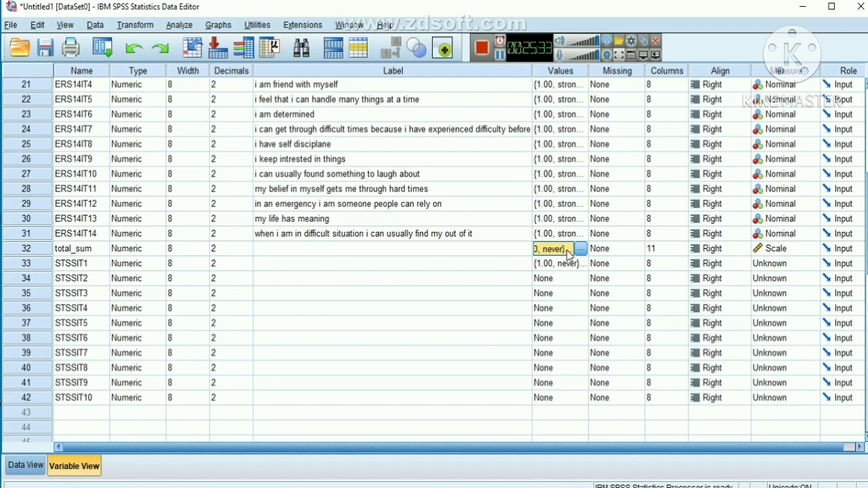
{"action": "right_click", "coordinate": [556, 248]}
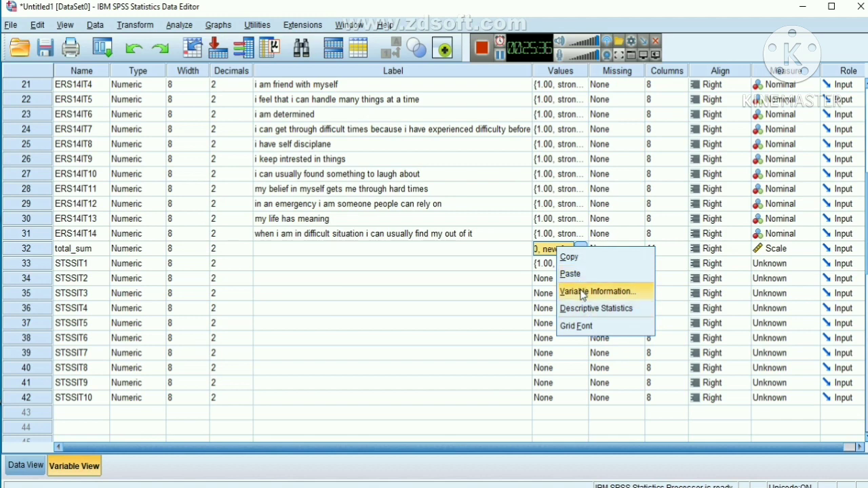
{"action": "left_click", "coordinate": [555, 249]}
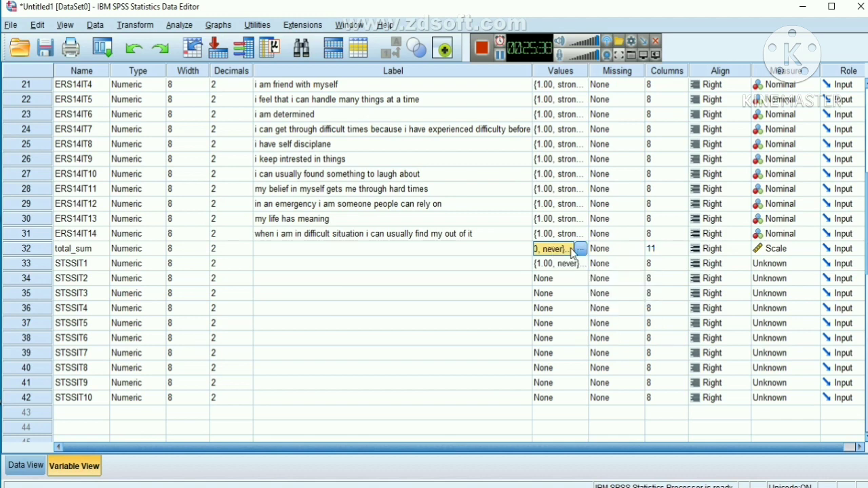
Remove the "occasionally", "rarely" and "often" value labels from total_sum
{"action": "left_click", "coordinate": [580, 249]}
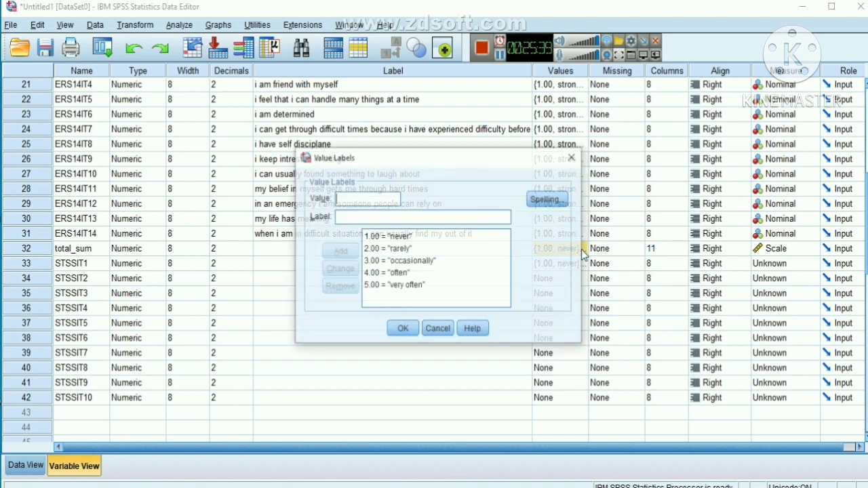
{"action": "left_click", "coordinate": [388, 286]}
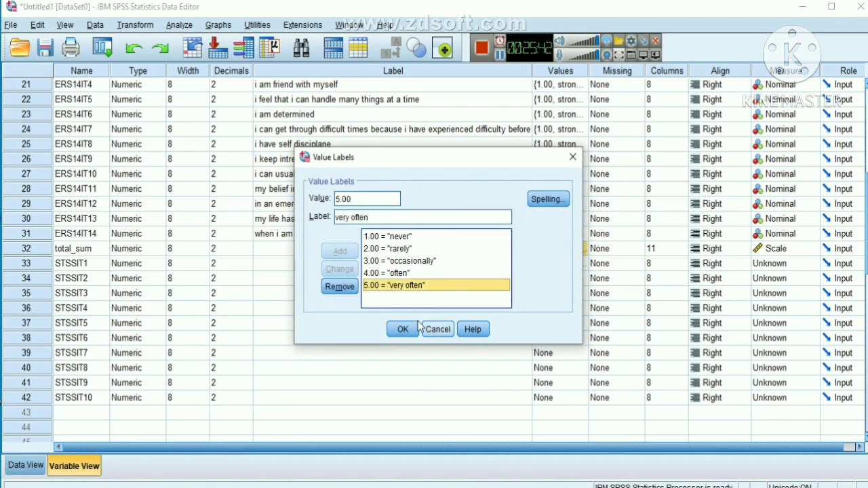
{"action": "left_click", "coordinate": [339, 286]}
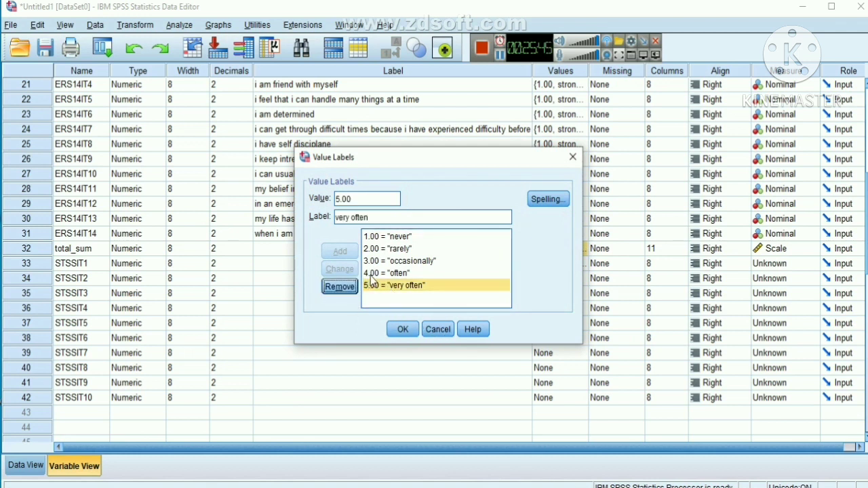
{"action": "left_click", "coordinate": [399, 263]}
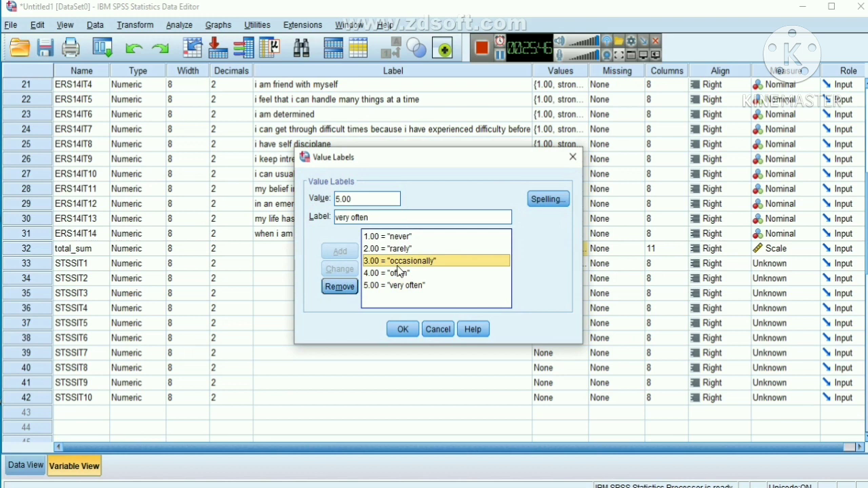
{"action": "left_click", "coordinate": [342, 289]}
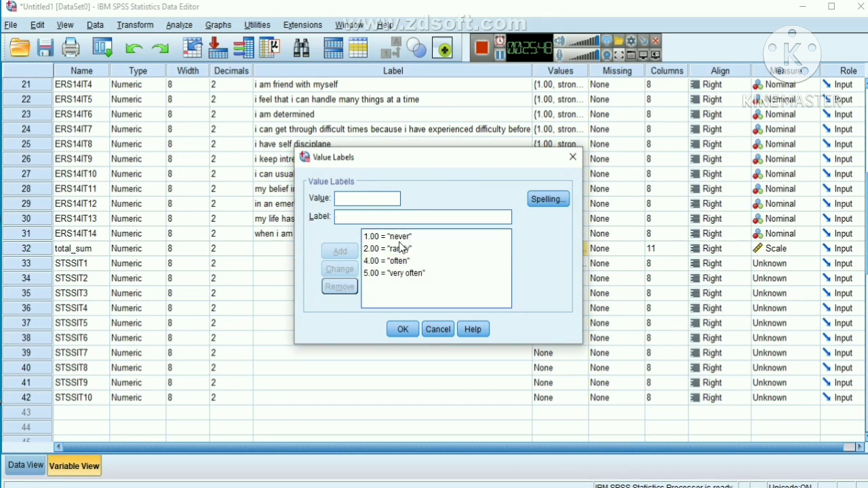
{"action": "left_click", "coordinate": [400, 248]}
{"action": "left_click", "coordinate": [342, 288]}
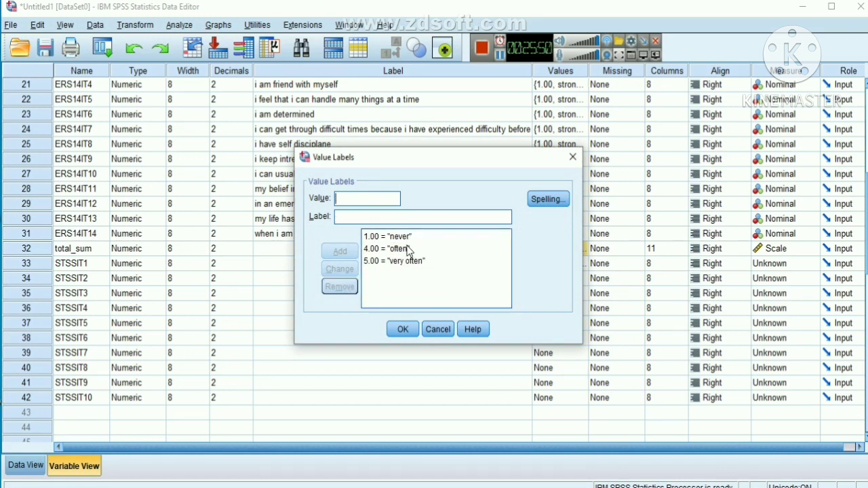
{"action": "left_click", "coordinate": [408, 250]}
{"action": "left_click", "coordinate": [342, 289]}
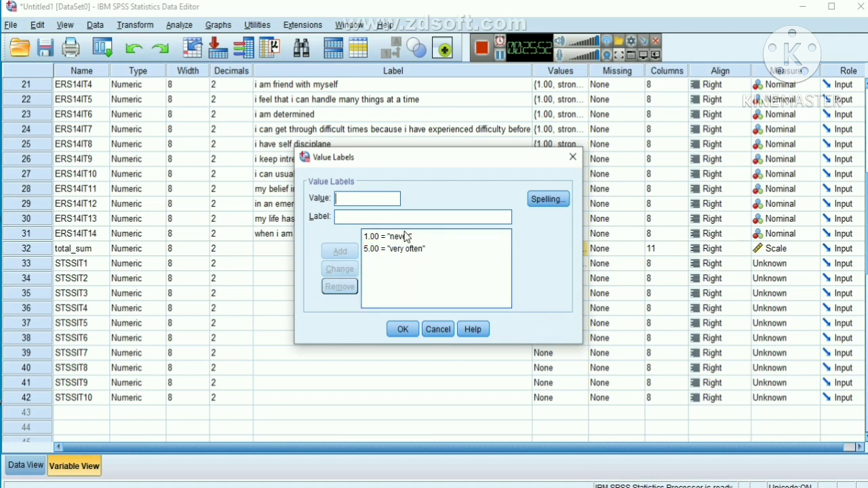
Remove the "never" and "very often" value labels from the total_sum variable and apply the change
{"action": "left_click", "coordinate": [406, 237]}
{"action": "left_click", "coordinate": [339, 286]}
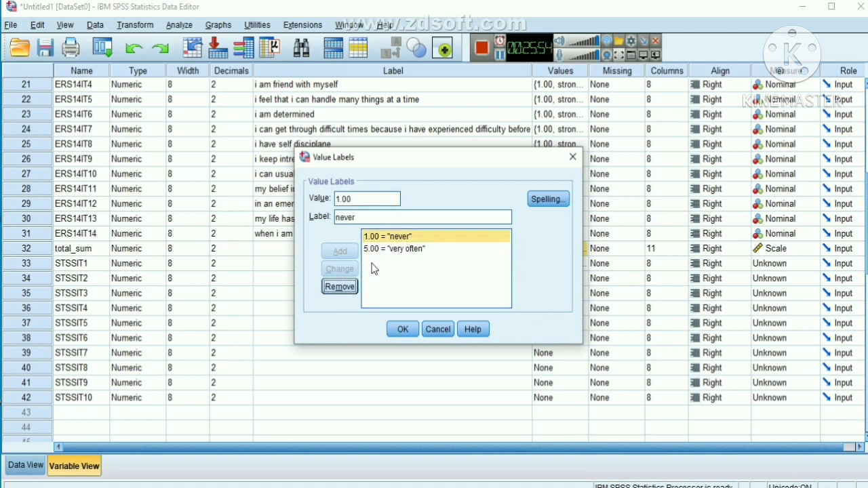
{"action": "left_click", "coordinate": [357, 287]}
{"action": "left_click", "coordinate": [393, 237]}
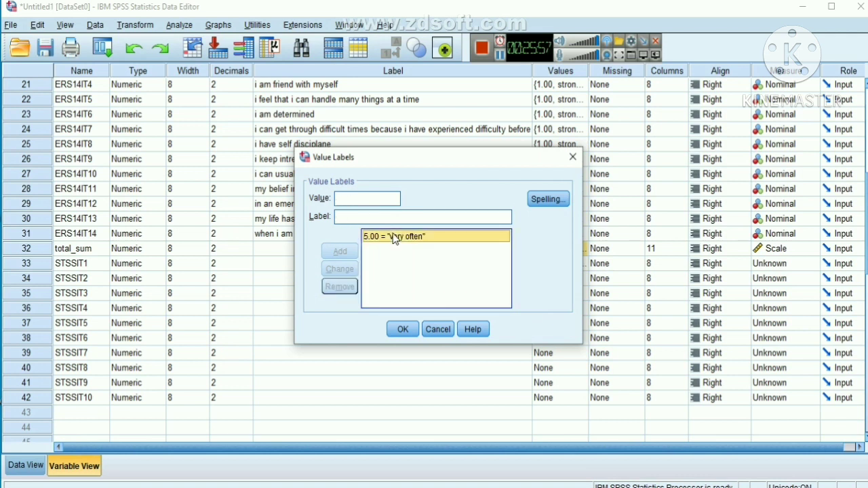
{"action": "left_click", "coordinate": [335, 287]}
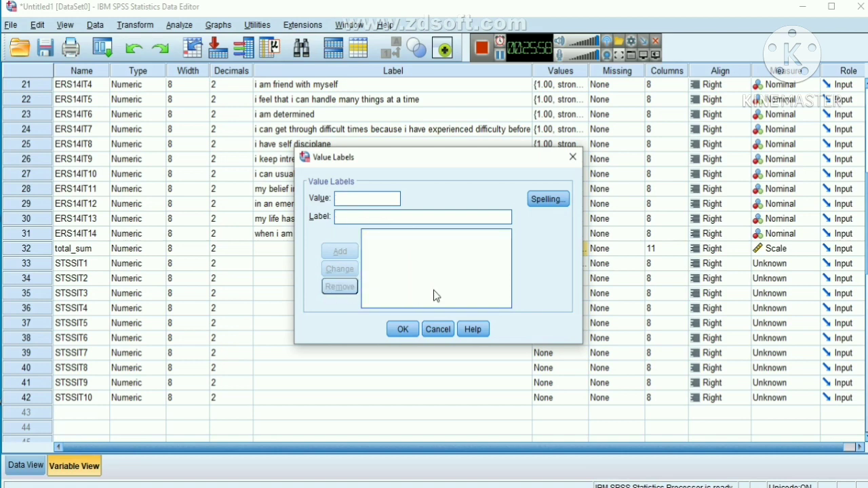
{"action": "left_click", "coordinate": [401, 330]}
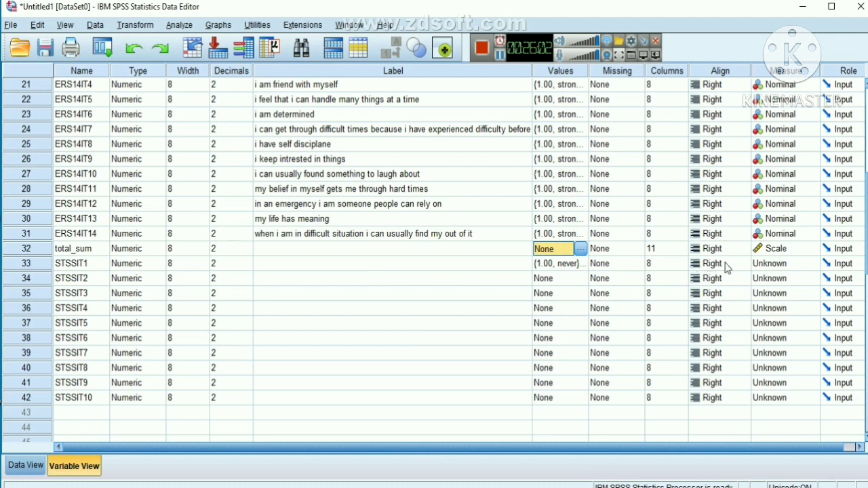
Set the measure of STSSIT1 to Ordinal and enter "i felt emotionally numb" as its label
{"action": "left_click", "coordinate": [768, 266]}
{"action": "left_click", "coordinate": [778, 293]}
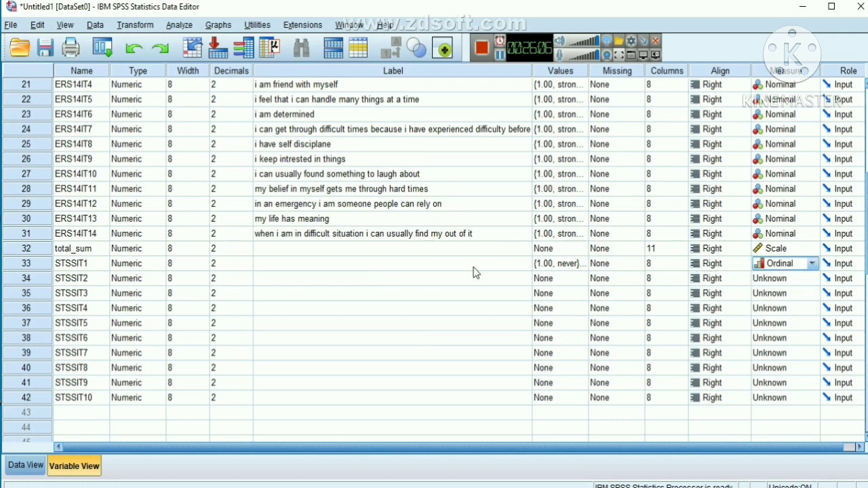
{"action": "left_click", "coordinate": [360, 265]}
{"action": "left_click", "coordinate": [361, 264]}
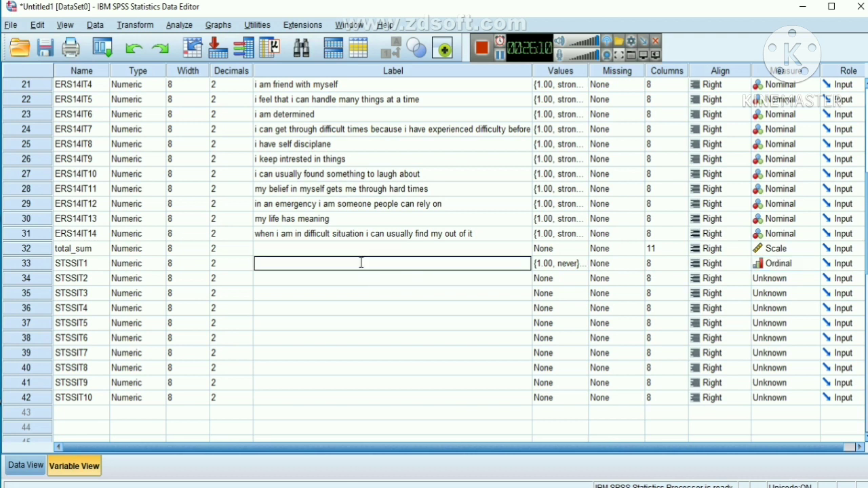
{"action": "type", "text": "i felt emotionally numb"}
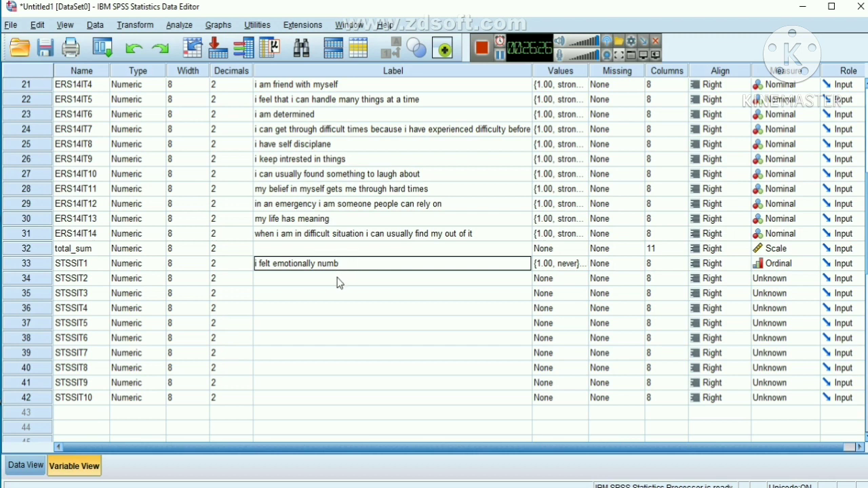
Enter "my heart started pounduing" as the label of STSSIT2
{"action": "left_click", "coordinate": [338, 278]}
{"action": "left_click", "coordinate": [338, 278]}
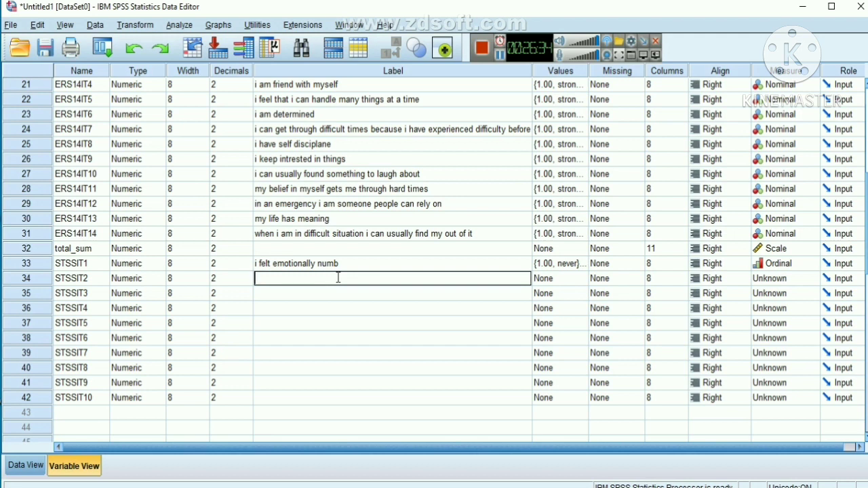
{"action": "type", "text": "my heart starte"}
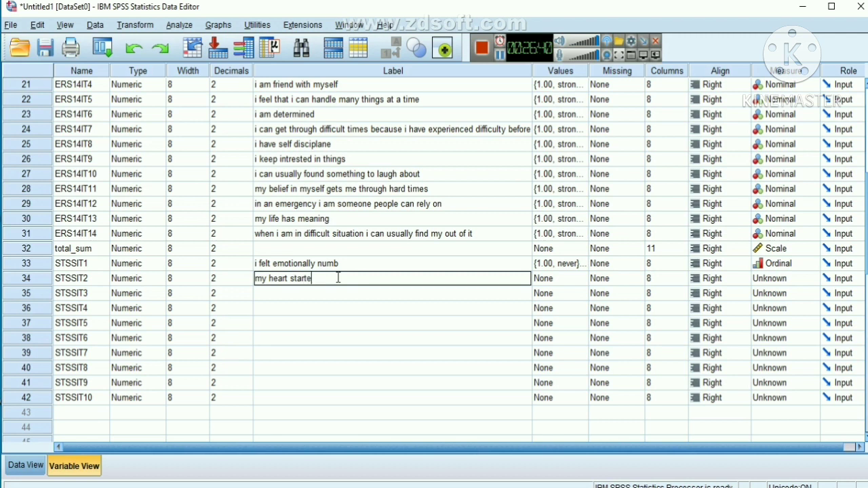
{"action": "type", "text": "d pouynduing"}
{"action": "left_click", "coordinate": [340, 280]}
{"action": "key", "text": "BackSpace"}
{"action": "key", "text": "BackSpace"}
{"action": "type", "text": "ng"}
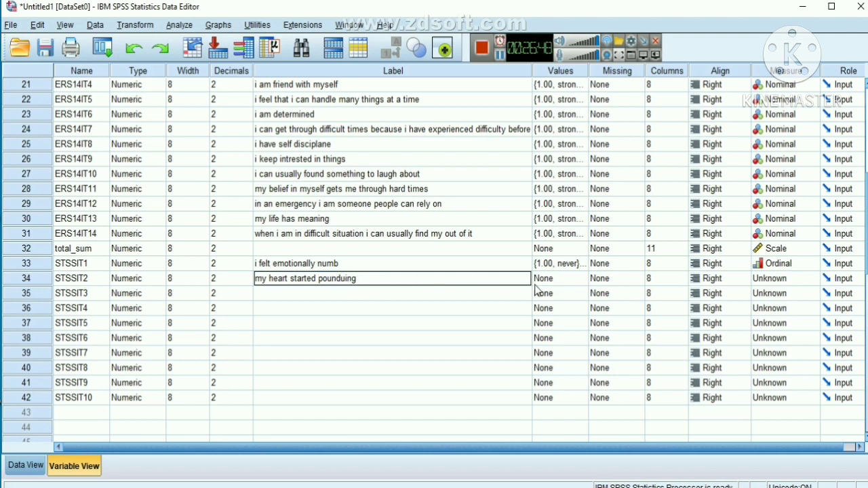
Copy the value labels of STSSIT1 to each of the variables STSSIT2 through STSSIT10
{"action": "left_click", "coordinate": [552, 264]}
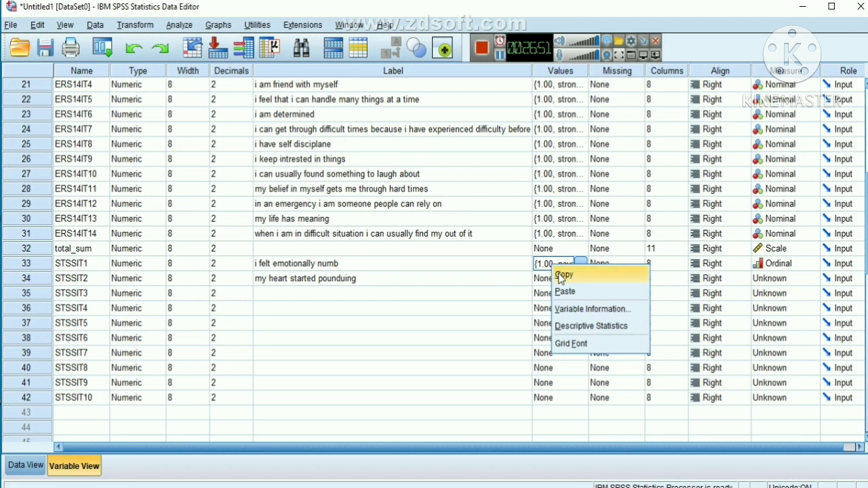
{"action": "left_click", "coordinate": [563, 275]}
{"action": "left_click", "coordinate": [554, 279]}
{"action": "right_click", "coordinate": [553, 280]}
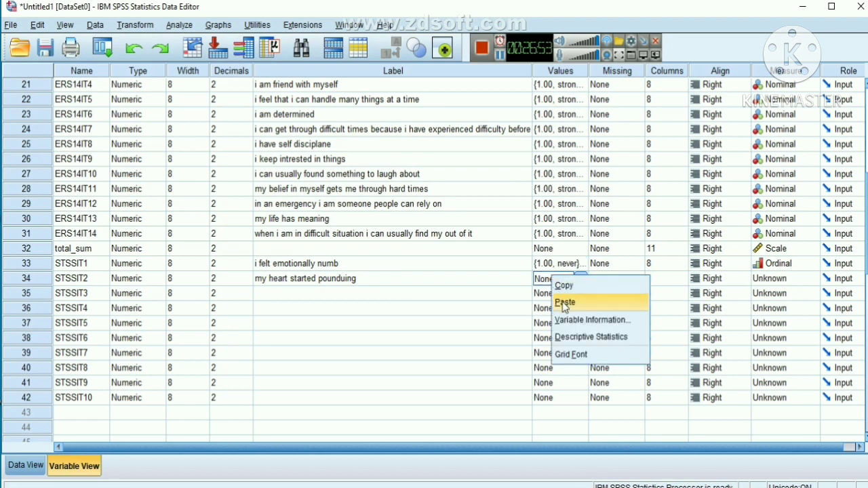
{"action": "left_click", "coordinate": [564, 303]}
{"action": "left_click", "coordinate": [552, 295]}
{"action": "right_click", "coordinate": [550, 296]}
{"action": "left_click", "coordinate": [562, 323]}
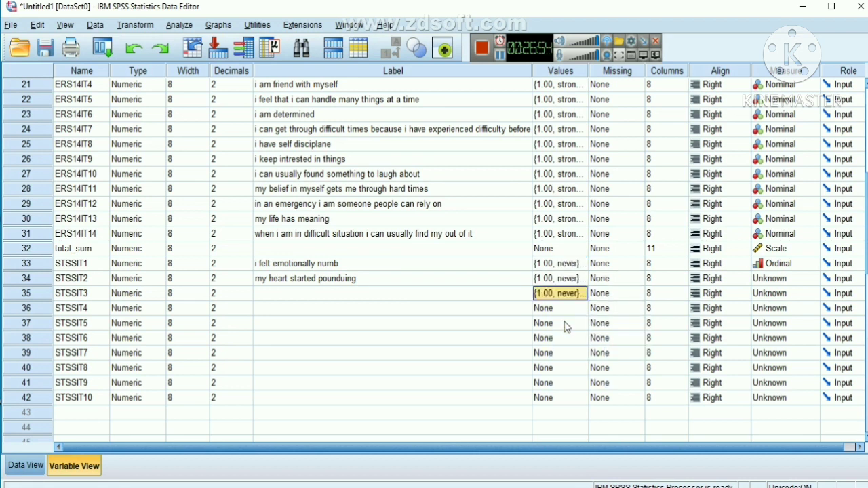
{"action": "left_click", "coordinate": [549, 309]}
{"action": "right_click", "coordinate": [550, 311]}
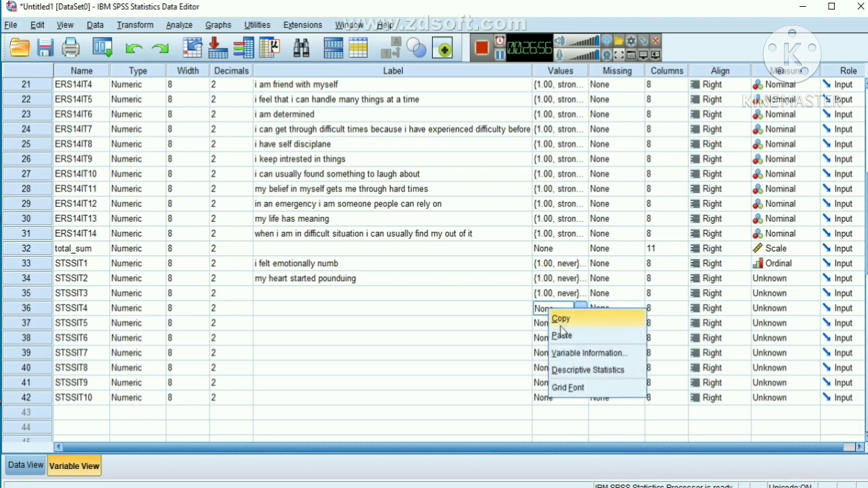
{"action": "left_click", "coordinate": [563, 335]}
{"action": "left_click", "coordinate": [552, 324]}
{"action": "right_click", "coordinate": [554, 326]}
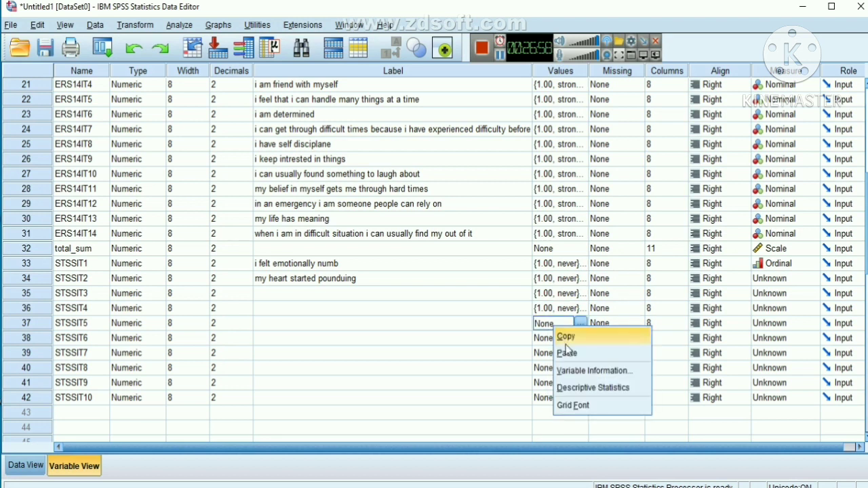
{"action": "left_click", "coordinate": [566, 353]}
{"action": "left_click", "coordinate": [558, 341]}
{"action": "right_click", "coordinate": [558, 341]}
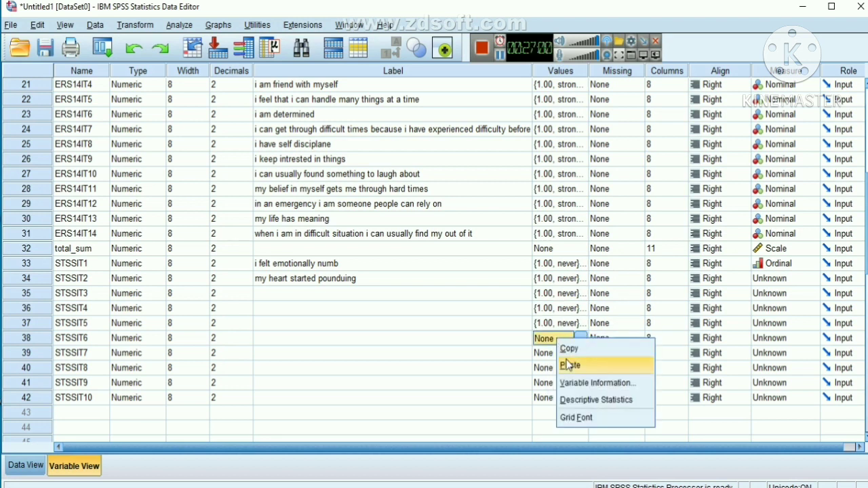
{"action": "left_click", "coordinate": [568, 366]}
{"action": "left_click", "coordinate": [549, 355]}
{"action": "right_click", "coordinate": [550, 362]}
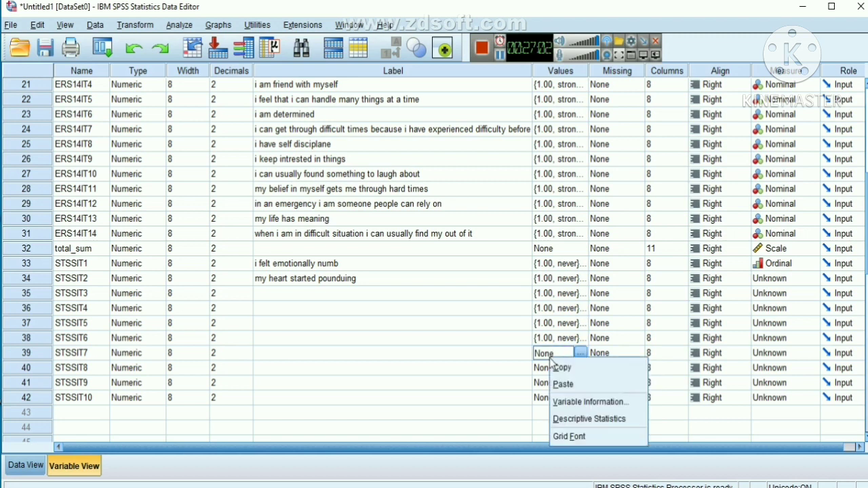
{"action": "left_click", "coordinate": [562, 381]}
{"action": "left_click", "coordinate": [554, 370]}
{"action": "right_click", "coordinate": [554, 370]}
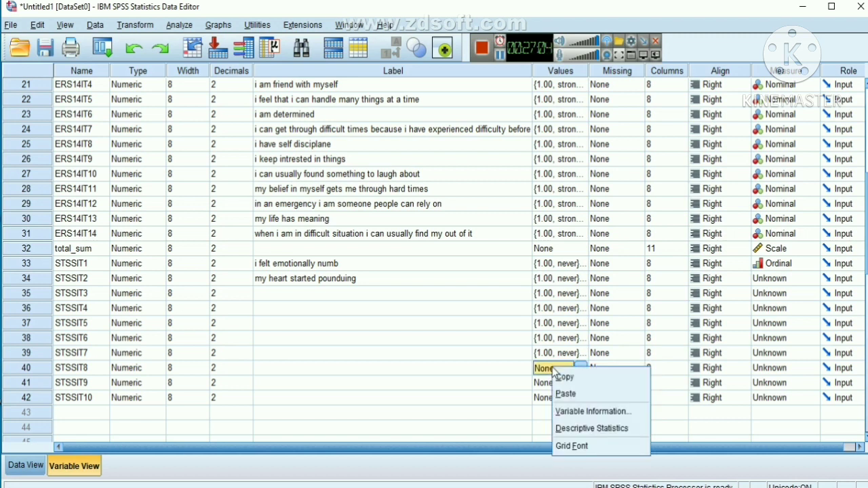
{"action": "left_click", "coordinate": [561, 395]}
{"action": "left_click", "coordinate": [549, 385]}
{"action": "right_click", "coordinate": [550, 387]}
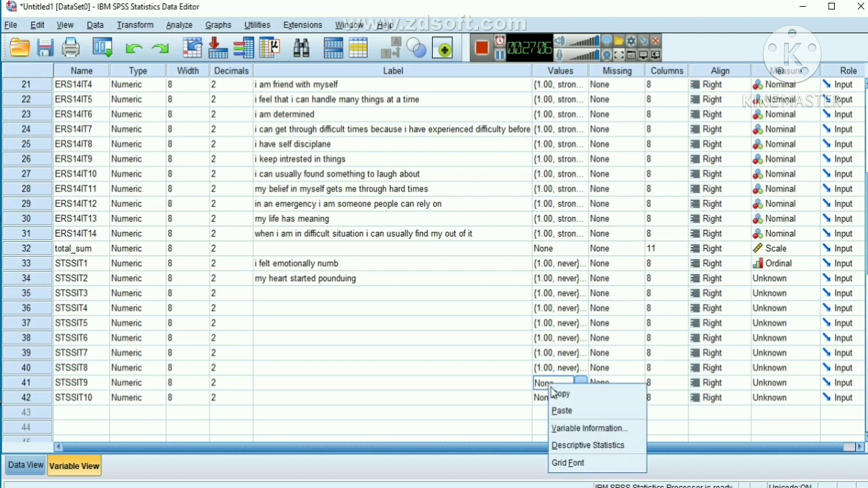
{"action": "left_click", "coordinate": [562, 409]}
{"action": "left_click", "coordinate": [552, 402]}
{"action": "right_click", "coordinate": [552, 402]}
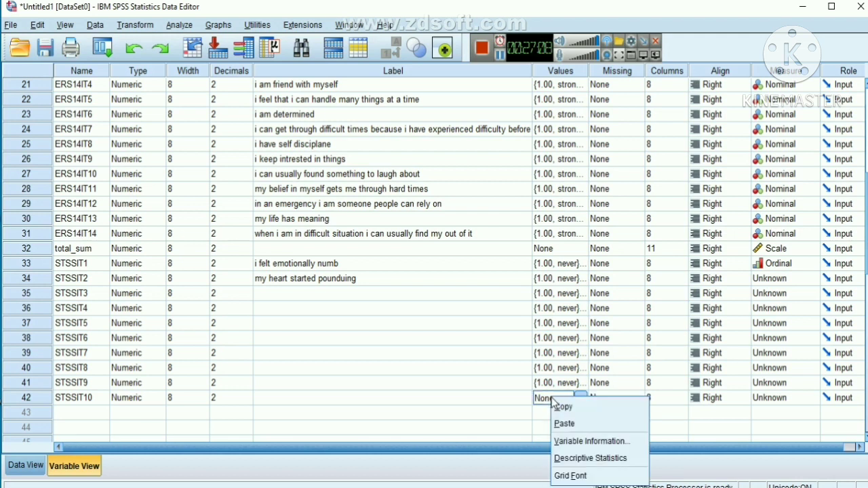
{"action": "left_click", "coordinate": [564, 422]}
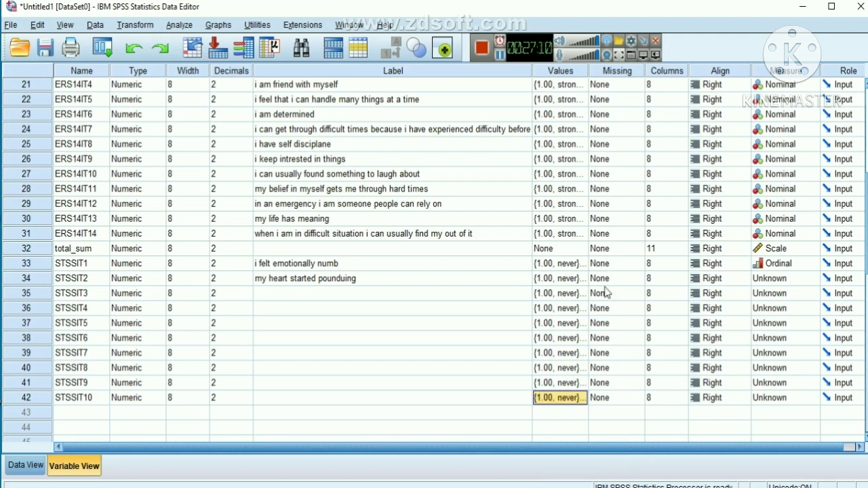
Set the measure of STSSIT2 through STSSIT9 to Ordinal, and check the columns in the data sheet
{"action": "left_click", "coordinate": [783, 279]}
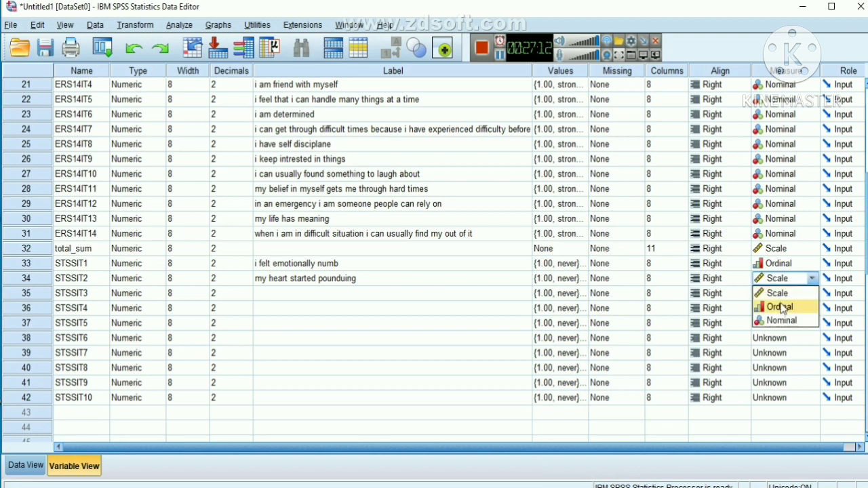
{"action": "left_click", "coordinate": [780, 306]}
{"action": "left_click", "coordinate": [773, 296]}
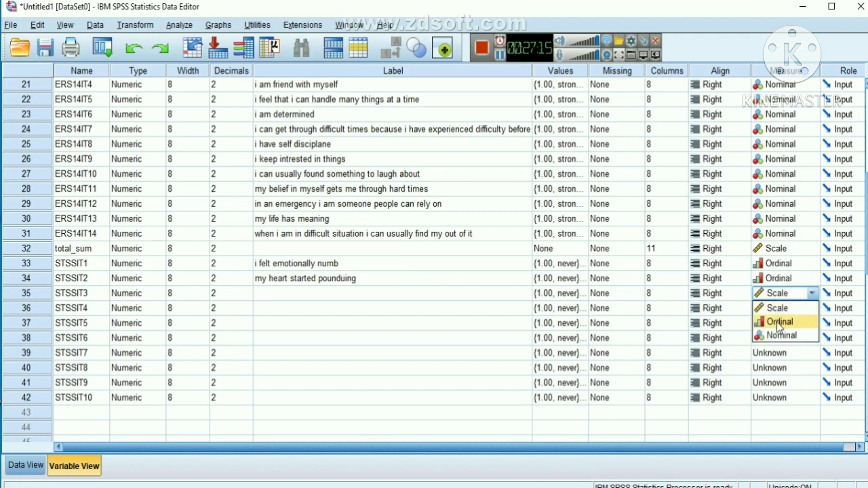
{"action": "left_click", "coordinate": [779, 321]}
{"action": "left_click", "coordinate": [776, 309]}
{"action": "left_click", "coordinate": [778, 338]}
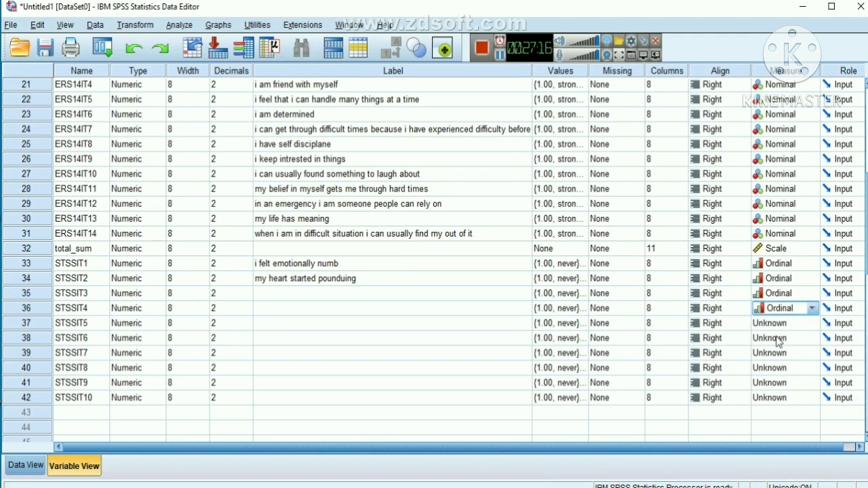
{"action": "left_click", "coordinate": [771, 323]}
{"action": "left_click", "coordinate": [779, 351]}
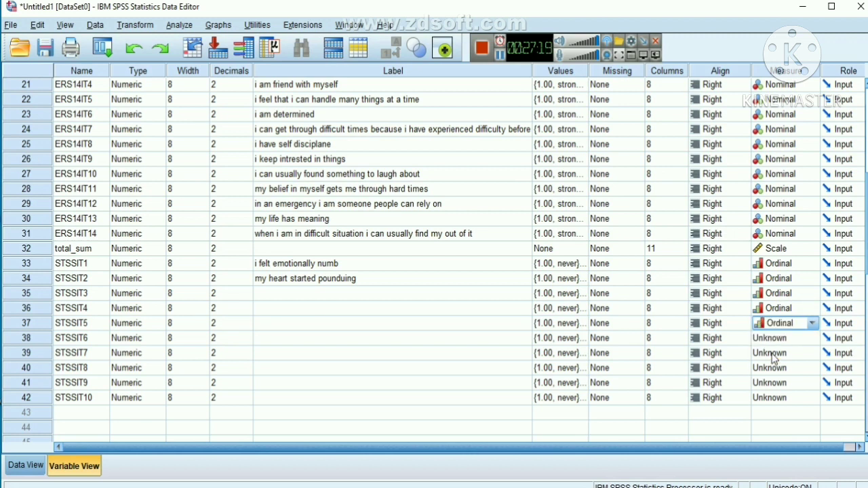
{"action": "left_click", "coordinate": [772, 338]}
{"action": "left_click", "coordinate": [776, 366]}
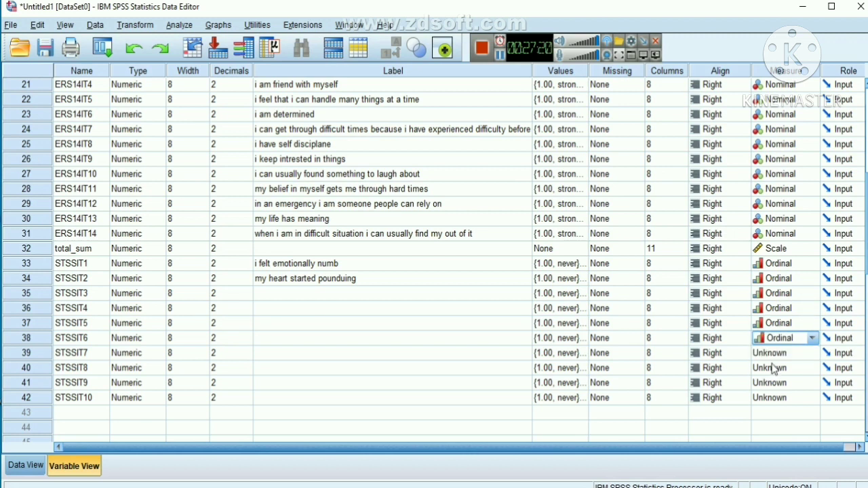
{"action": "left_click", "coordinate": [772, 354]}
{"action": "left_click", "coordinate": [773, 382]}
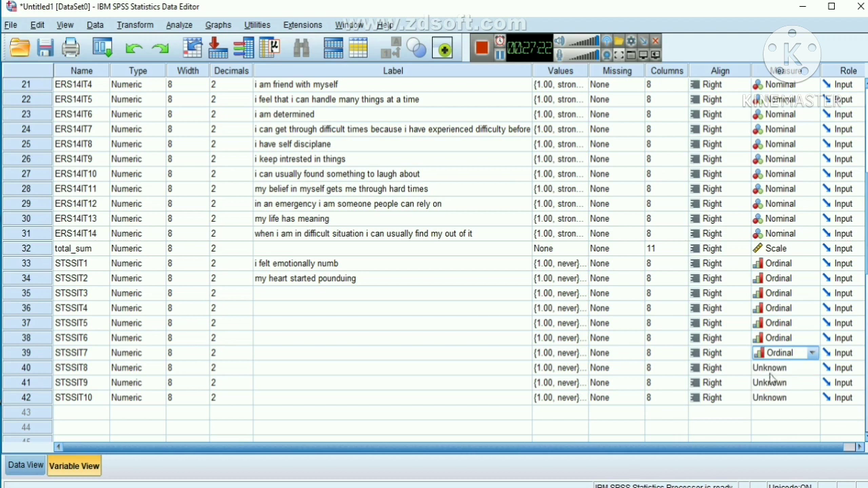
{"action": "left_click", "coordinate": [772, 368]}
{"action": "left_click", "coordinate": [773, 397]}
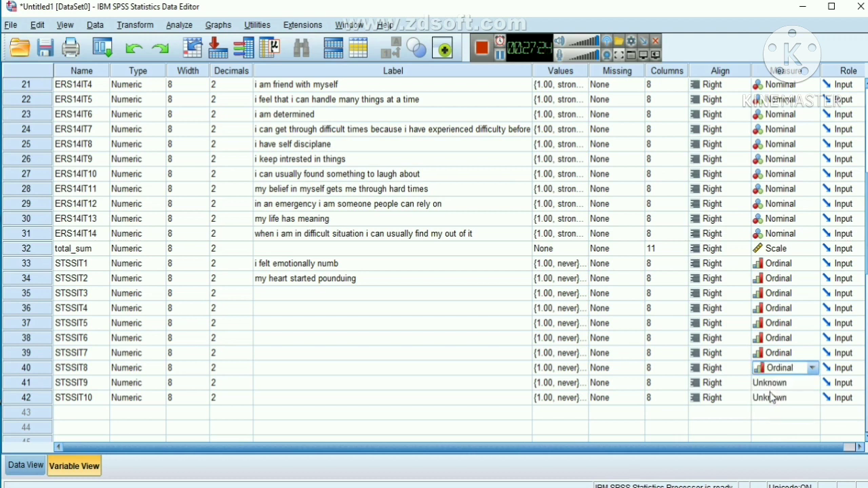
{"action": "left_click", "coordinate": [771, 383]}
{"action": "left_click", "coordinate": [773, 410]}
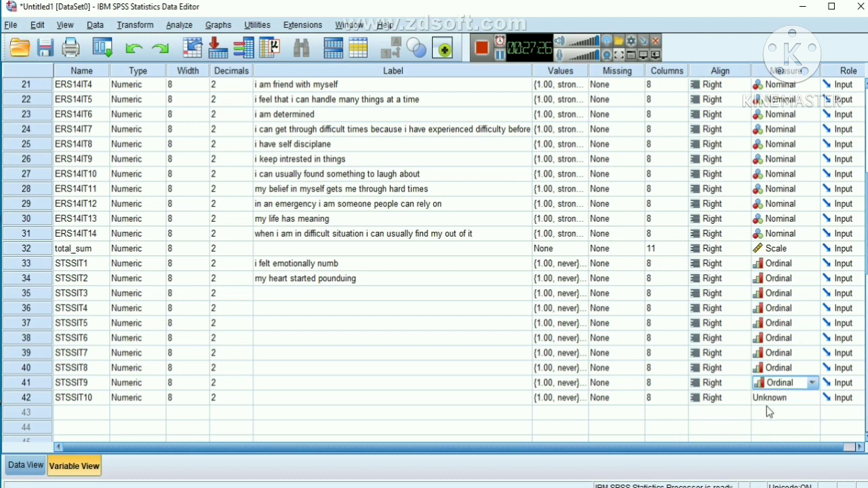
{"action": "left_click", "coordinate": [39, 464]}
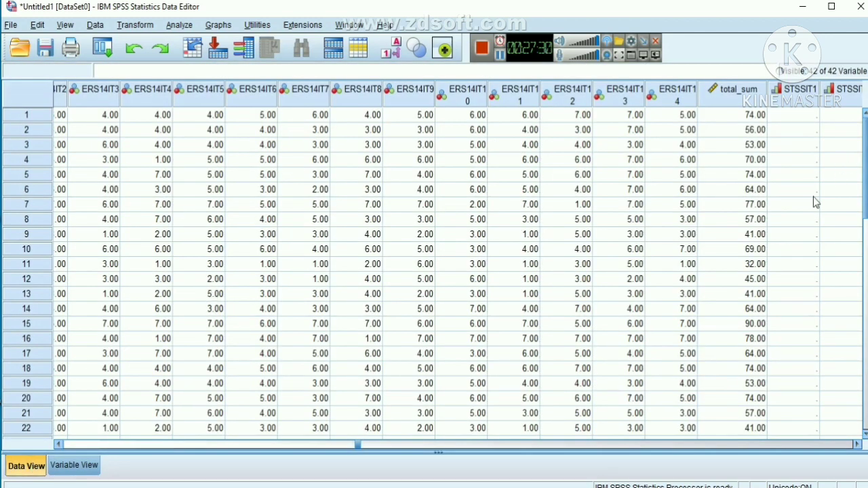
{"action": "left_click", "coordinate": [85, 466]}
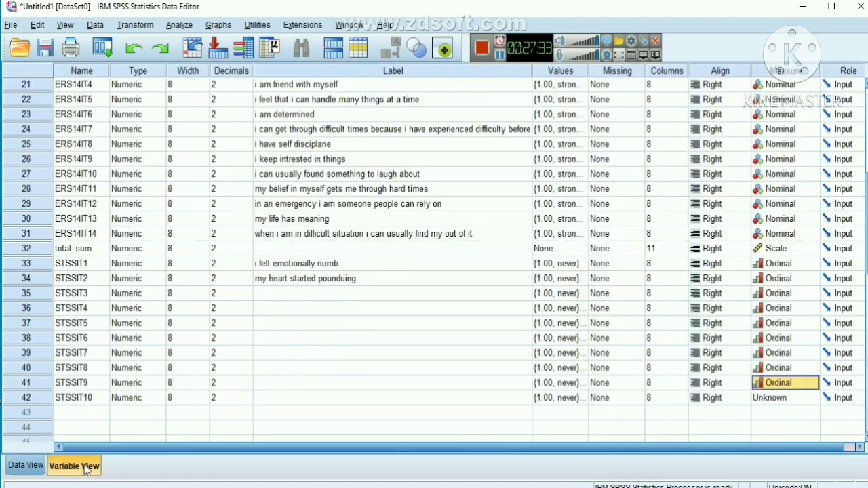
Add two variables named STSSIT11 and STSSIT12 below STSSIT10, reusing the name stem copied from STSSIT10
{"action": "left_click", "coordinate": [85, 411]}
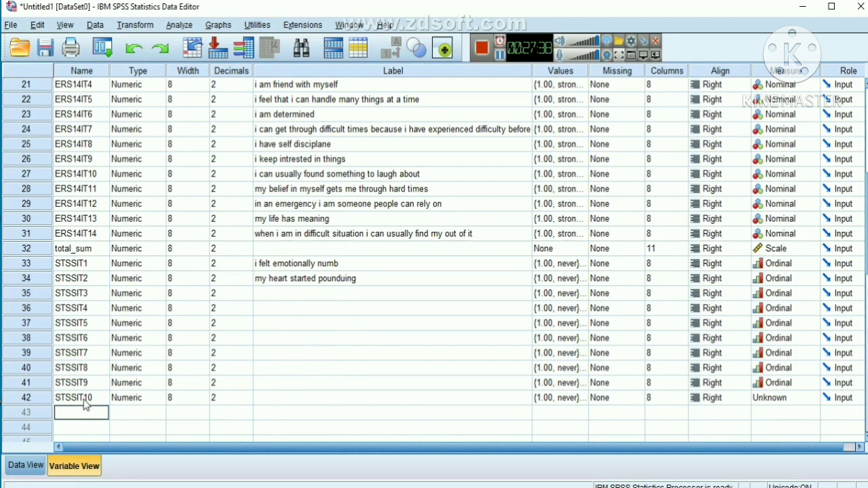
{"action": "left_click", "coordinate": [84, 400]}
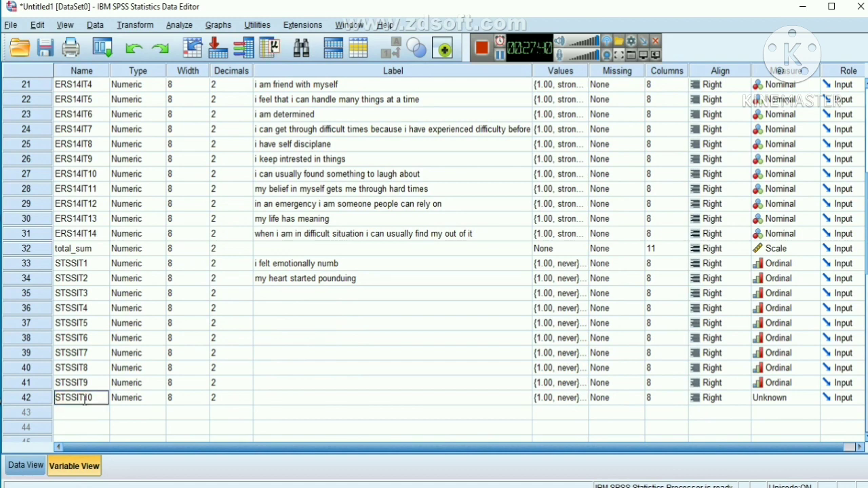
{"action": "left_click_drag", "start_coordinate": [85, 400], "coordinate": [55, 399]}
{"action": "key", "text": "ctrl+c"}
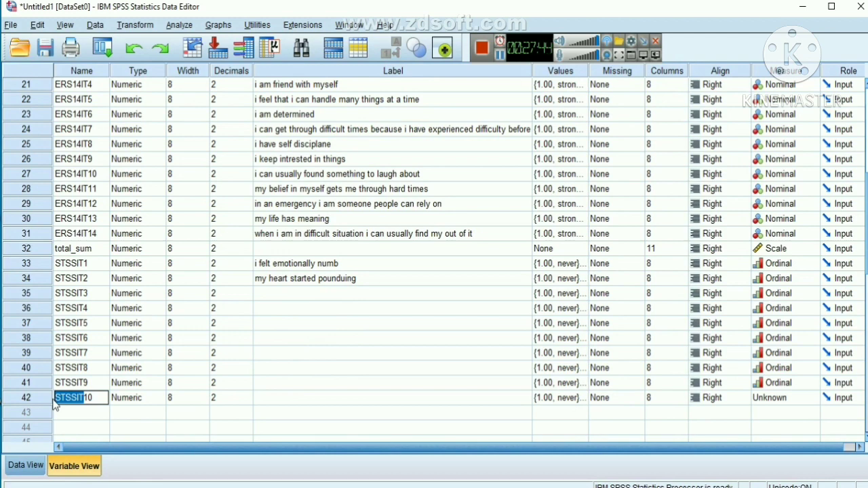
{"action": "left_click", "coordinate": [76, 411]}
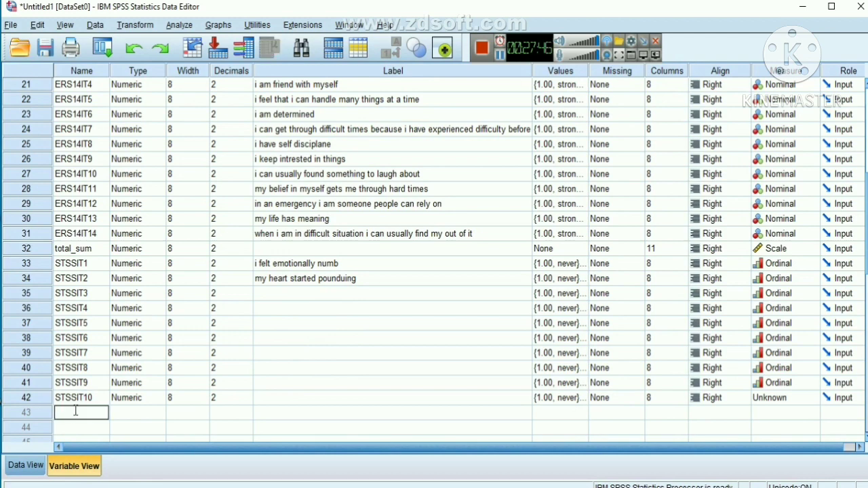
{"action": "key", "text": "ctrl+v"}
{"action": "key", "text": "BackSpace"}
{"action": "left_click", "coordinate": [85, 427]}
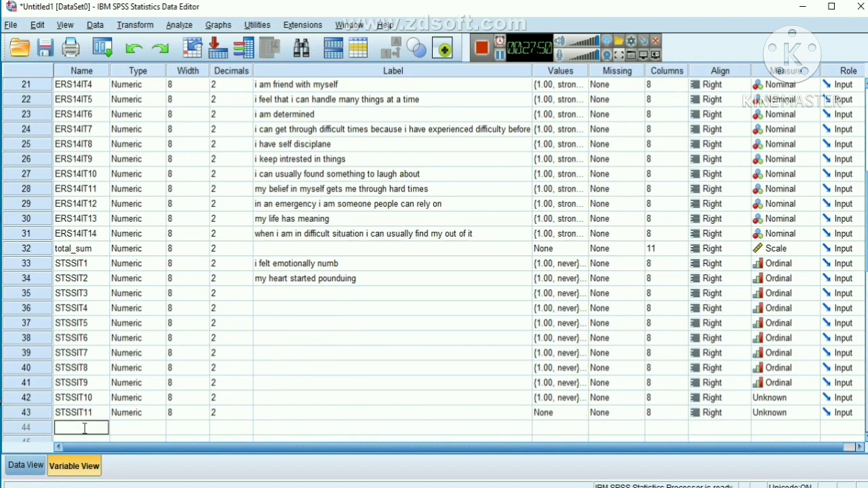
{"action": "type", "text": "STSSIT"}
{"action": "type", "text": "12"}
{"action": "scroll", "coordinate": [755, 381], "scroll_direction": "down", "scroll_amount": 2}
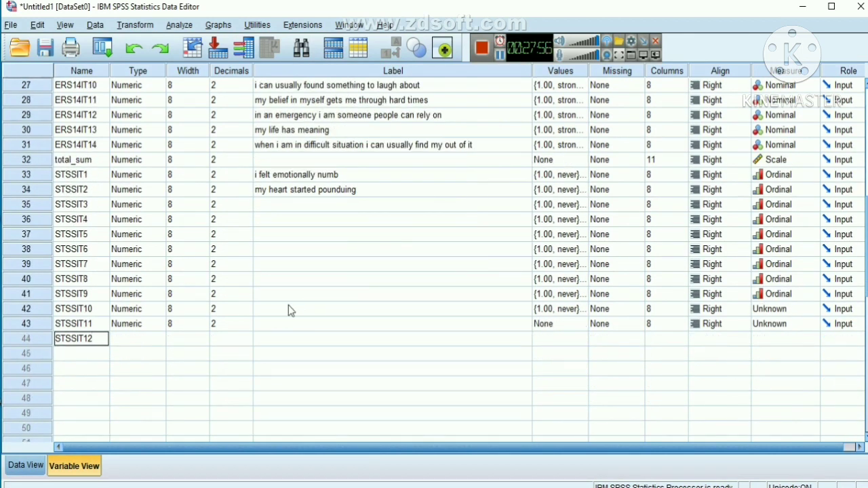
Add five more variables below STSSIT12, named STSSIT13, STSSIT14, STSSIT15, STSSIT16 and STSSIT17
{"action": "left_click", "coordinate": [98, 353]}
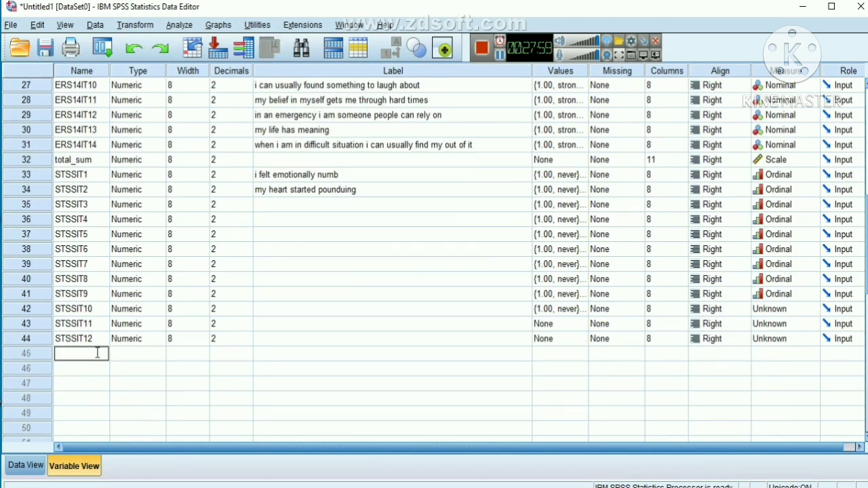
{"action": "type", "text": "STSSIT13"}
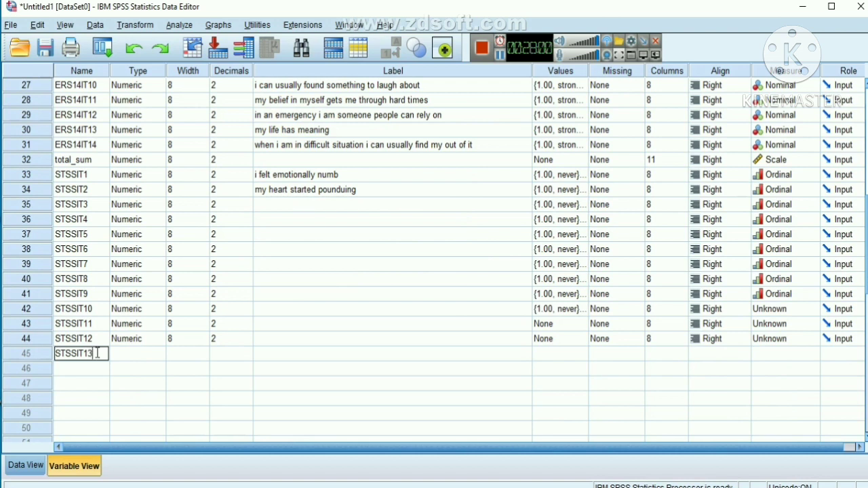
{"action": "left_click", "coordinate": [96, 368]}
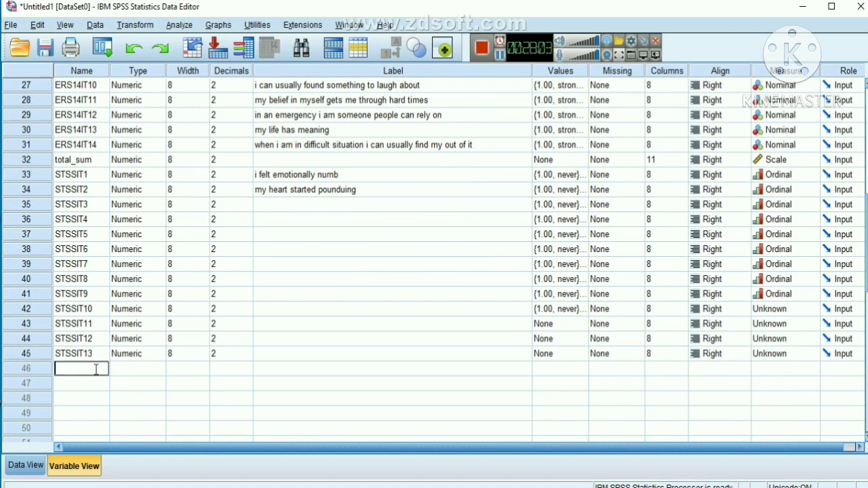
{"action": "type", "text": "STSSIT14"}
{"action": "left_click", "coordinate": [96, 382]}
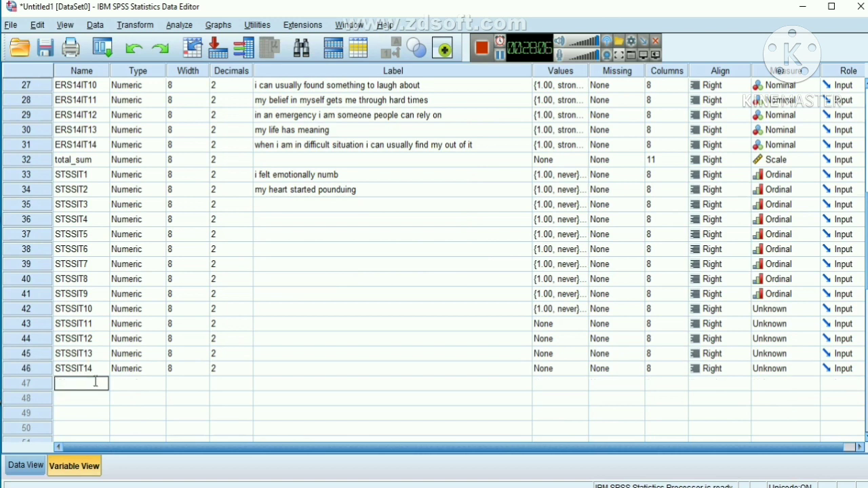
{"action": "type", "text": "STSSIT15"}
{"action": "left_click", "coordinate": [95, 398]}
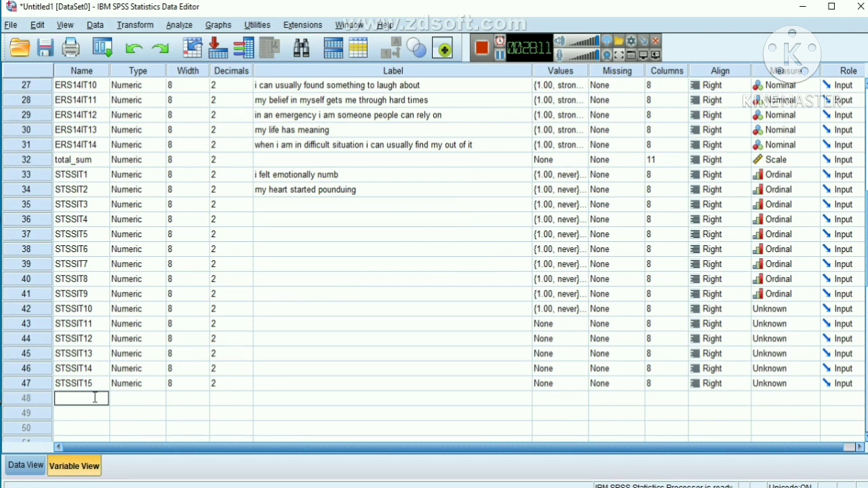
{"action": "type", "text": "STSSIT16"}
{"action": "left_click", "coordinate": [95, 412]}
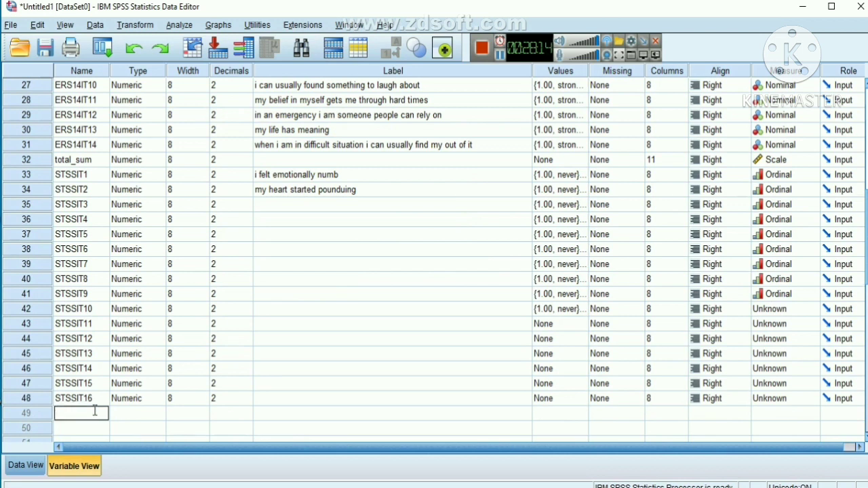
{"action": "type", "text": "STSSIT17"}
{"action": "left_click", "coordinate": [124, 418]}
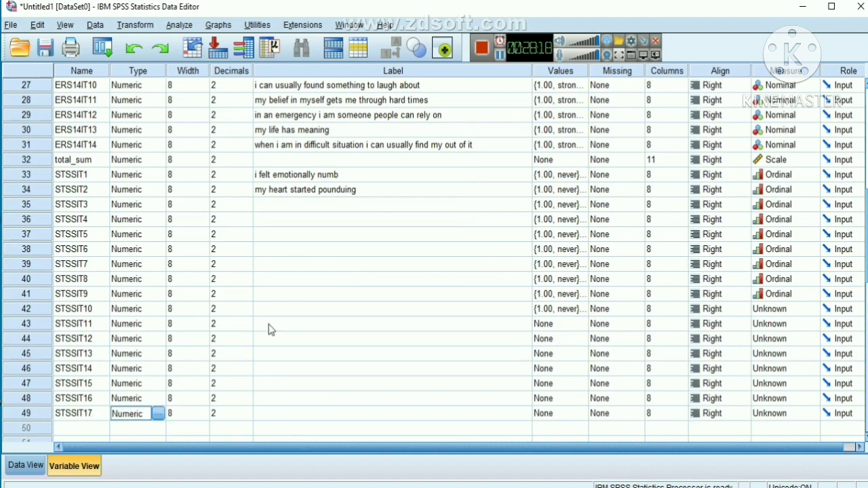
Copy the value labels of STSSIT10 to each of the variables STSSIT11 through STSSIT17
{"action": "left_click", "coordinate": [560, 309]}
{"action": "right_click", "coordinate": [561, 310]}
{"action": "left_click", "coordinate": [572, 316]}
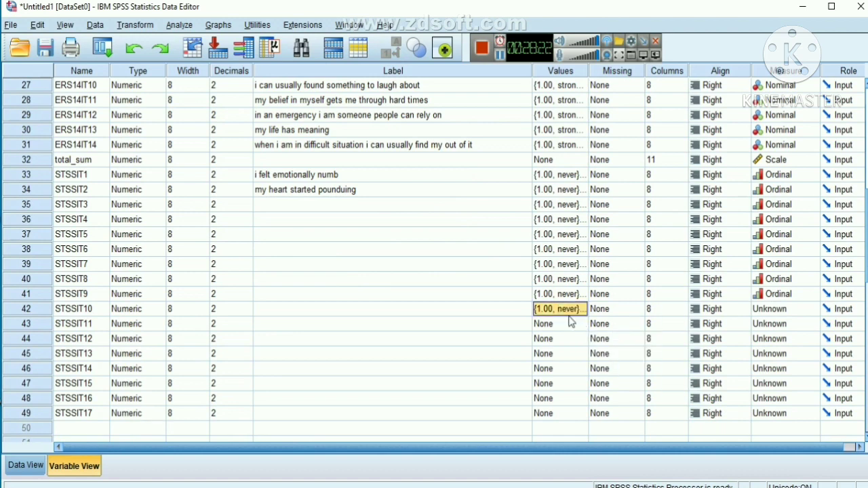
{"action": "left_click", "coordinate": [553, 325]}
{"action": "right_click", "coordinate": [553, 326]}
{"action": "left_click", "coordinate": [564, 349]}
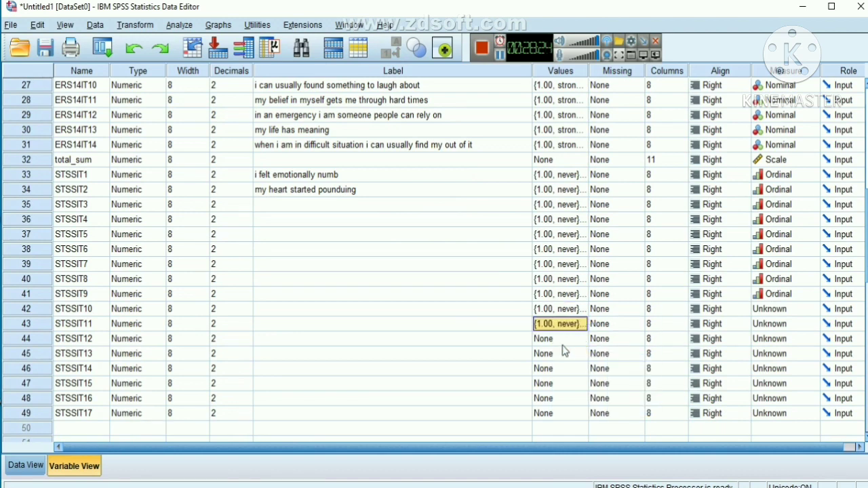
{"action": "left_click", "coordinate": [554, 339]}
{"action": "right_click", "coordinate": [553, 339]}
{"action": "left_click", "coordinate": [563, 364]}
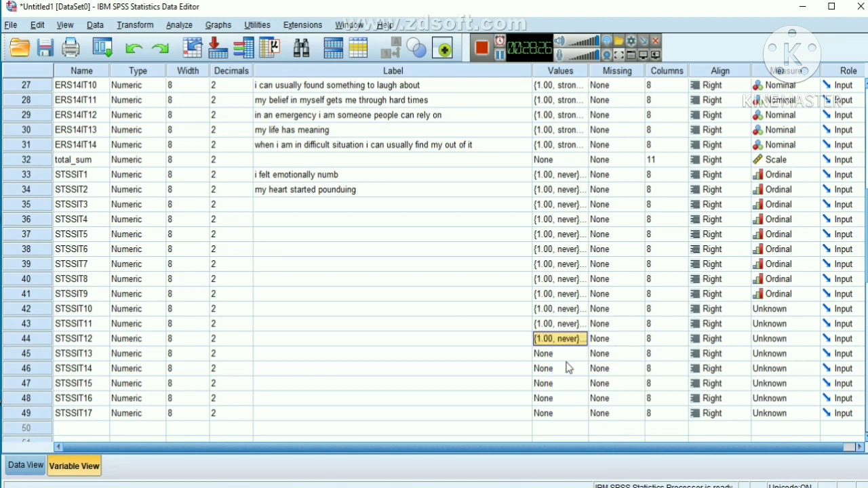
{"action": "left_click", "coordinate": [552, 354]}
{"action": "right_click", "coordinate": [552, 354]}
{"action": "left_click", "coordinate": [566, 378]}
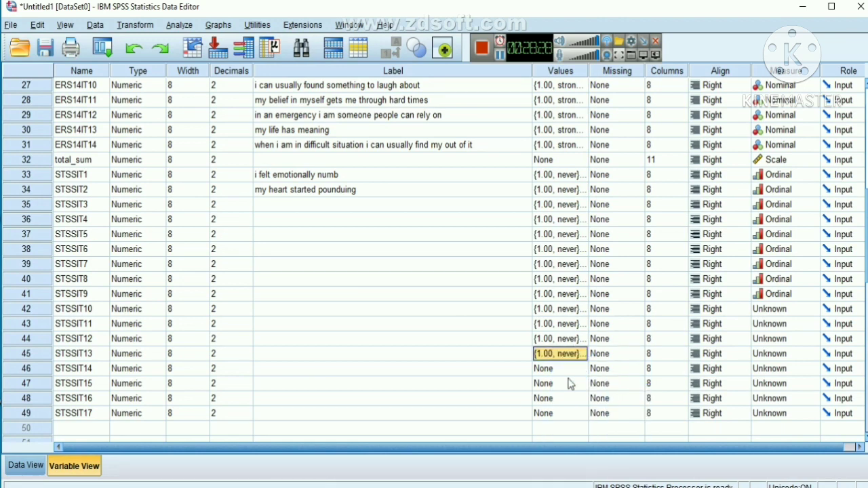
{"action": "left_click", "coordinate": [547, 369]}
{"action": "right_click", "coordinate": [547, 370]}
{"action": "left_click", "coordinate": [564, 392]}
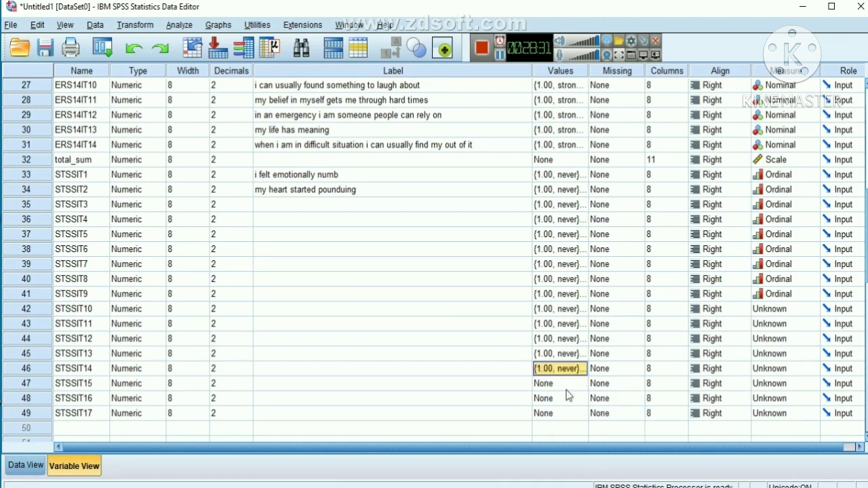
{"action": "left_click", "coordinate": [562, 389]}
{"action": "right_click", "coordinate": [562, 390]}
{"action": "left_click", "coordinate": [556, 409]}
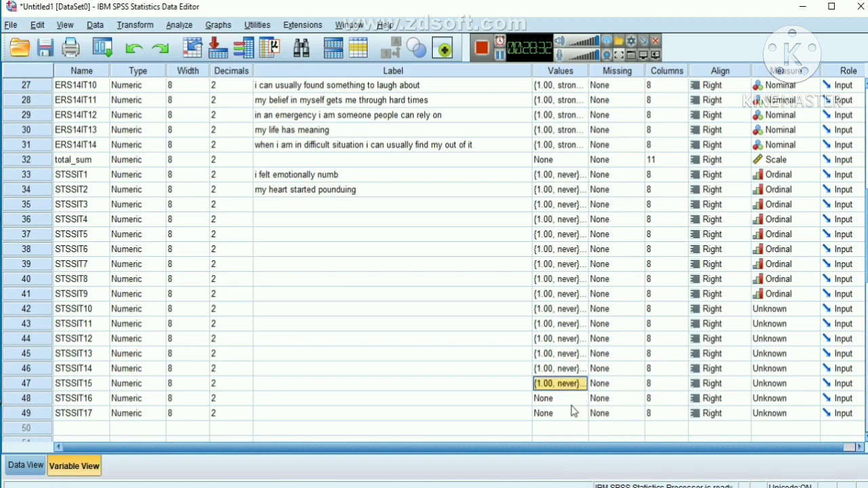
{"action": "left_click", "coordinate": [553, 405]}
{"action": "right_click", "coordinate": [556, 406]}
{"action": "left_click", "coordinate": [563, 426]}
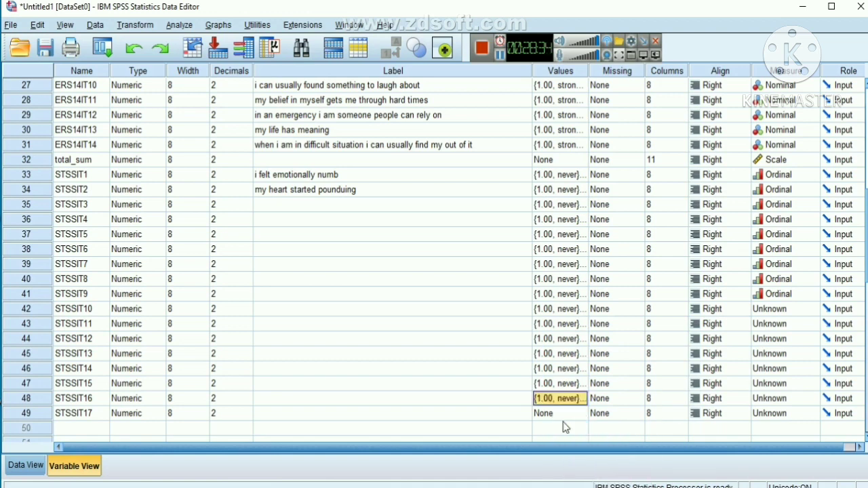
{"action": "left_click", "coordinate": [552, 413]}
{"action": "right_click", "coordinate": [555, 412]}
{"action": "left_click", "coordinate": [570, 437]}
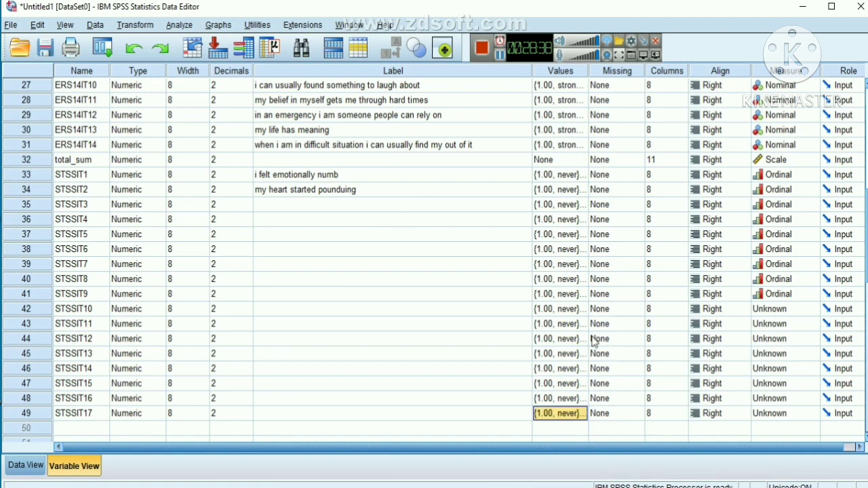
Set the measure of each of the variables STSSIT10 through STSSIT17 to Ordinal
{"action": "left_click", "coordinate": [771, 309]}
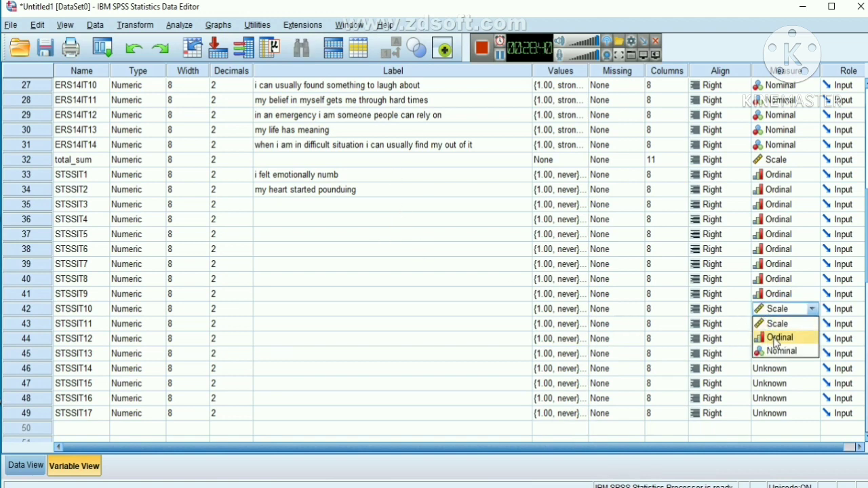
{"action": "left_click", "coordinate": [778, 336]}
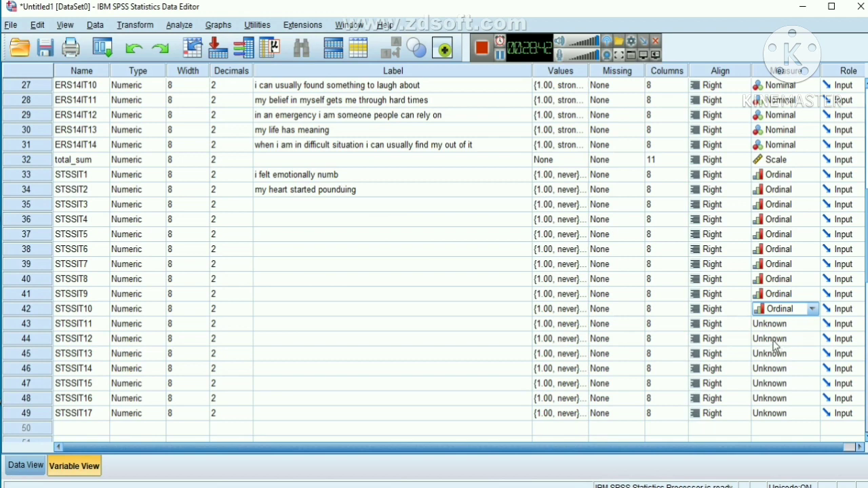
{"action": "left_click", "coordinate": [764, 330]}
{"action": "left_click", "coordinate": [772, 352]}
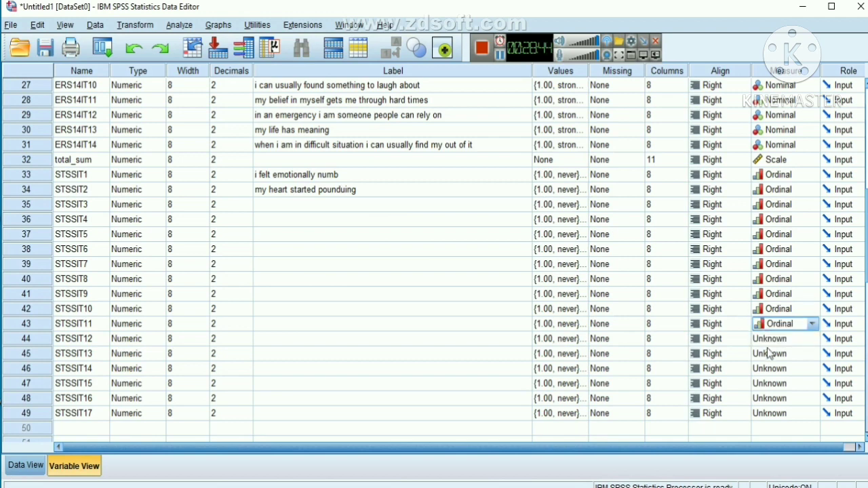
{"action": "left_click", "coordinate": [762, 338]}
{"action": "left_click", "coordinate": [772, 367]}
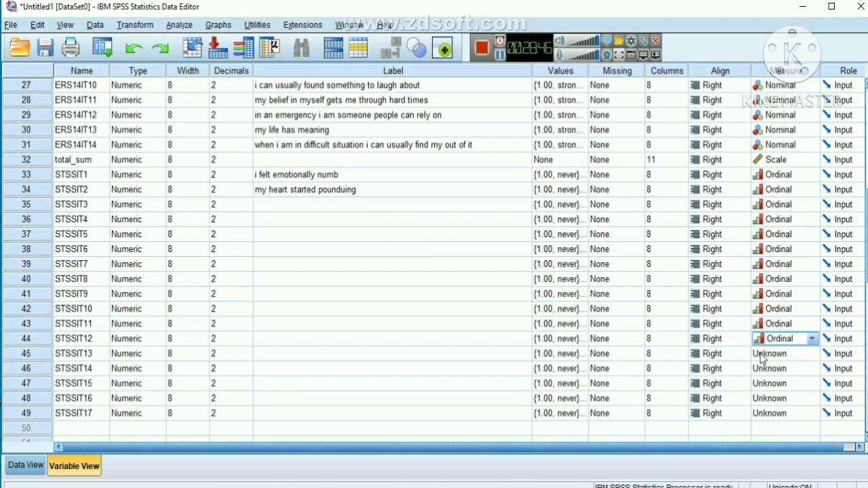
{"action": "left_click", "coordinate": [761, 354]}
{"action": "left_click", "coordinate": [767, 382]}
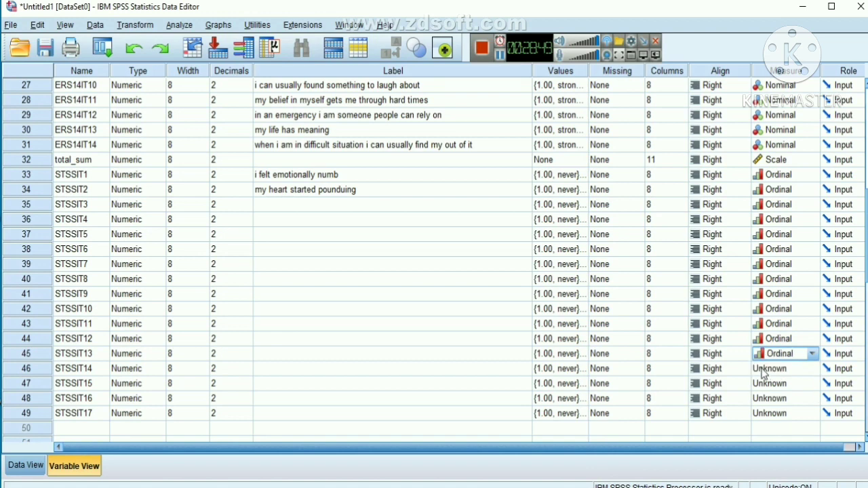
{"action": "left_click", "coordinate": [764, 370]}
{"action": "left_click", "coordinate": [770, 397]}
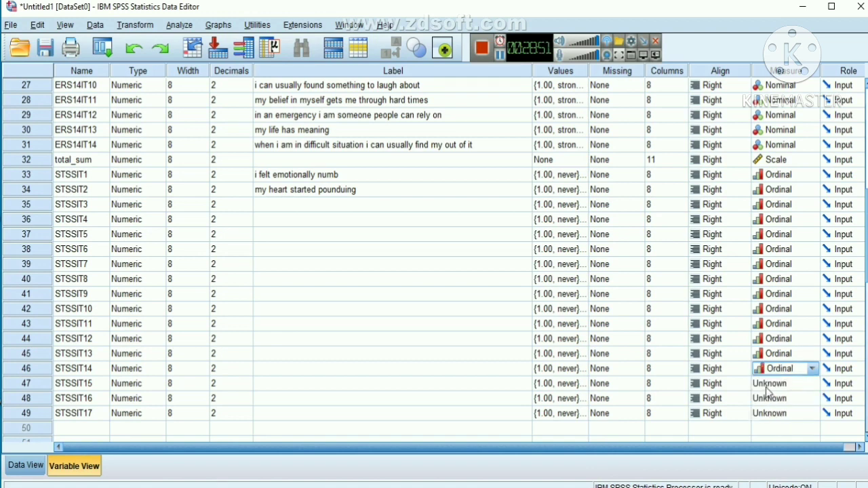
{"action": "left_click", "coordinate": [768, 391]}
{"action": "left_click", "coordinate": [774, 412]}
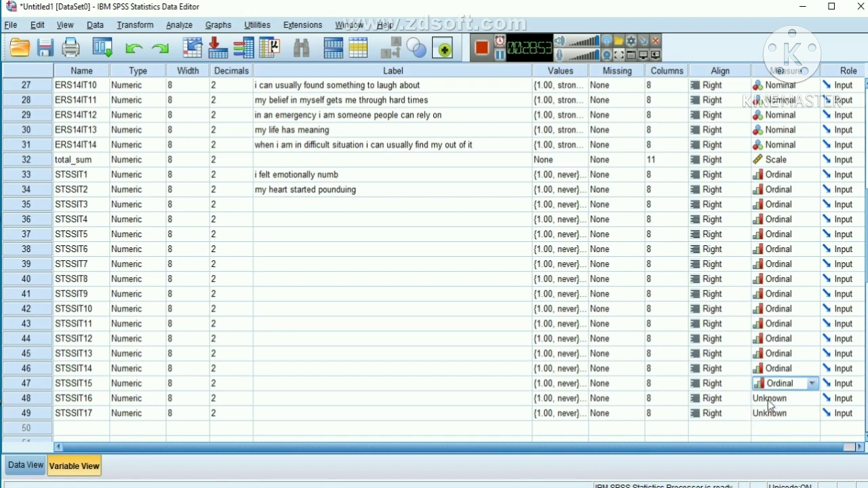
{"action": "left_click", "coordinate": [771, 401]}
{"action": "left_click", "coordinate": [778, 426]}
{"action": "left_click", "coordinate": [774, 413]}
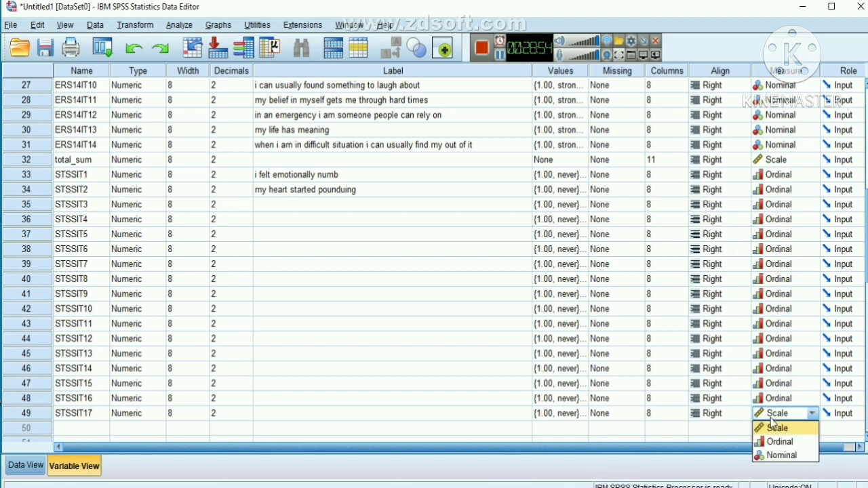
{"action": "left_click", "coordinate": [778, 441]}
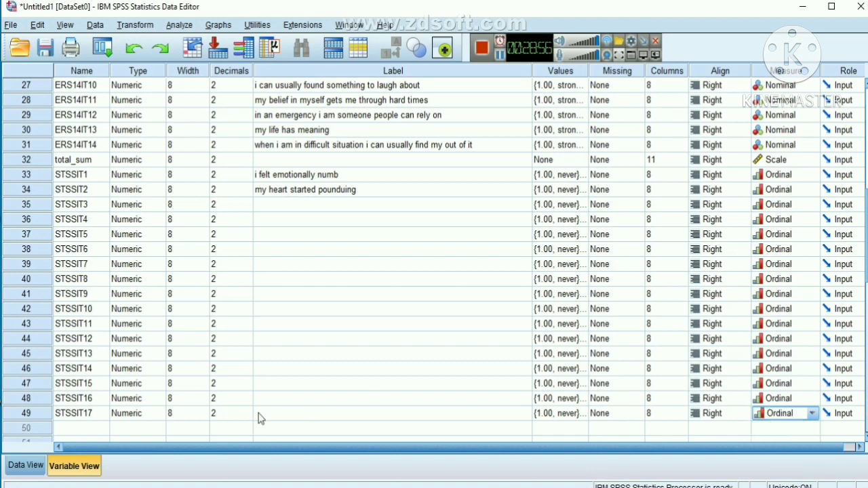
In the data grid, enter 1, 2, 1 and 1 for STSSIT1 through STSSIT4 in the first case
{"action": "left_click", "coordinate": [20, 465]}
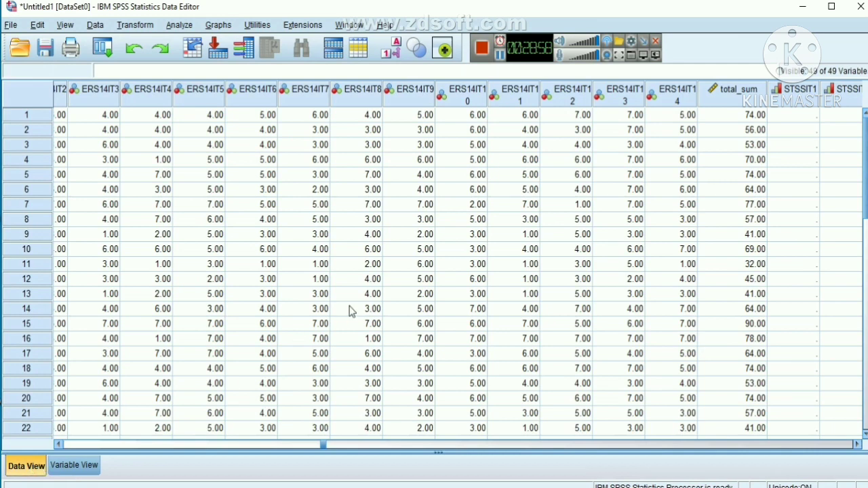
{"action": "key", "text": "Right"}
{"action": "key", "text": "Right"}
{"action": "key", "text": "Right"}
{"action": "key", "text": "Right"}
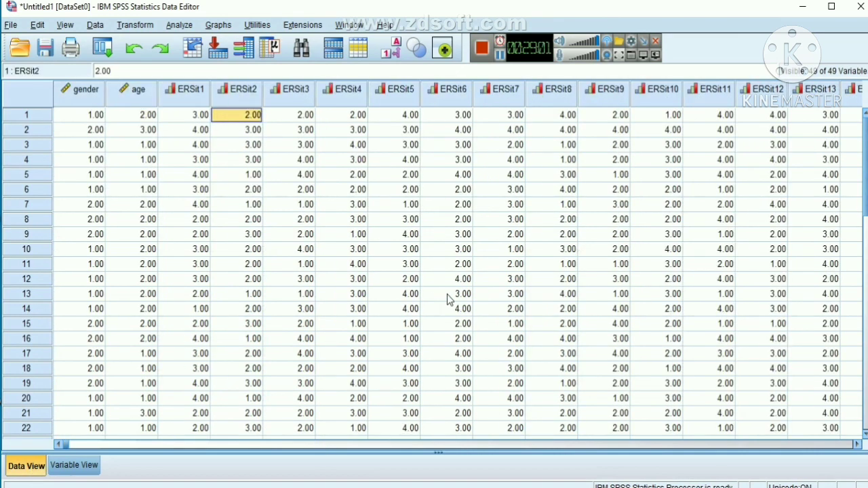
{"action": "key", "text": "Right"}
{"action": "key", "text": "Right"}
{"action": "key", "text": "Right"}
{"action": "key", "text": "Right"}
{"action": "key", "text": "Right"}
{"action": "key", "text": "Right"}
{"action": "key", "text": "Right"}
{"action": "key", "text": "Right"}
{"action": "key", "text": "Right"}
{"action": "key", "text": "Right"}
{"action": "key", "text": "Right"}
{"action": "key", "text": "Right"}
{"action": "key", "text": "Right"}
{"action": "key", "text": "Right"}
{"action": "key", "text": "Right"}
{"action": "key", "text": "Right"}
{"action": "key", "text": "Right"}
{"action": "key", "text": "Right"}
{"action": "key", "text": "Right"}
{"action": "key", "text": "Right"}
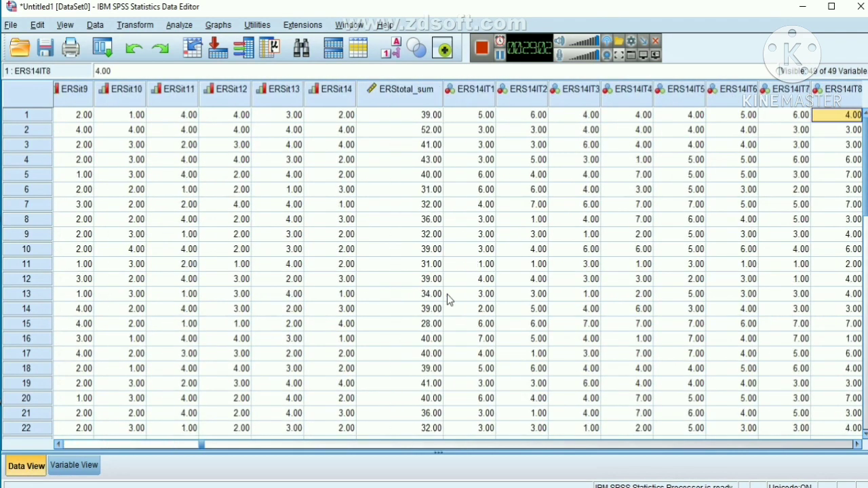
{"action": "key", "text": "Right"}
{"action": "key", "text": "Right"}
{"action": "key", "text": "Right"}
{"action": "key", "text": "Right"}
{"action": "key", "text": "Right"}
{"action": "key", "text": "Right"}
{"action": "key", "text": "Right"}
{"action": "key", "text": "Right"}
{"action": "key", "text": "Right"}
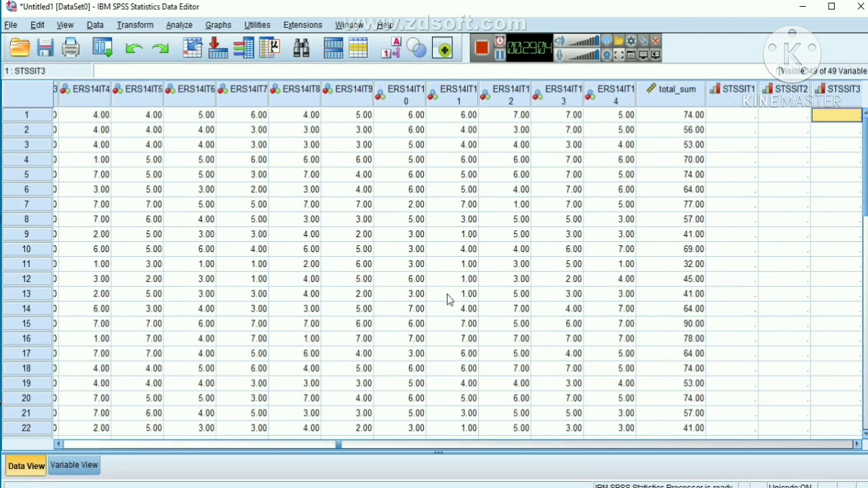
{"action": "key", "text": "Right"}
{"action": "key", "text": "Right"}
{"action": "key", "text": "Right"}
{"action": "key", "text": "Right"}
{"action": "key", "text": "Right"}
{"action": "key", "text": "Right"}
{"action": "key", "text": "Right"}
{"action": "key", "text": "Right"}
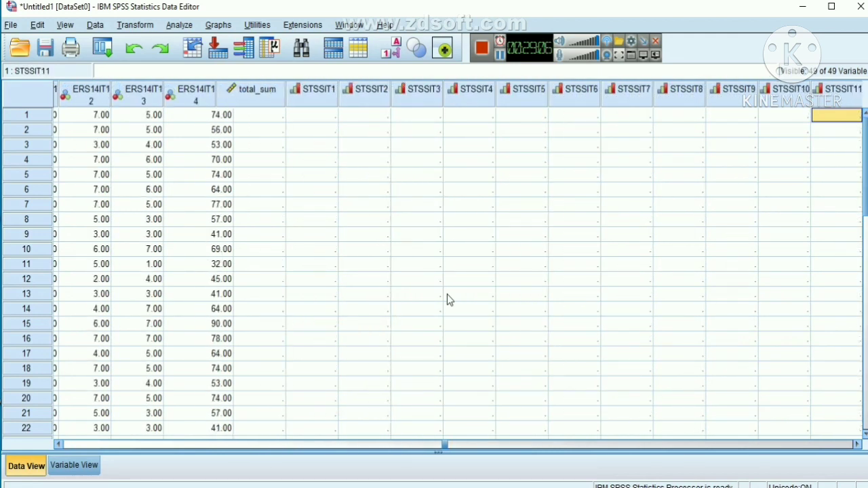
{"action": "key", "text": "Right"}
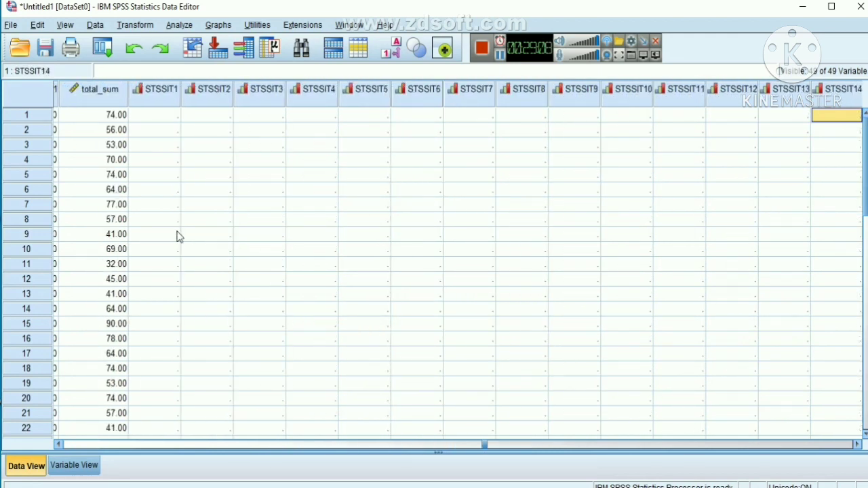
{"action": "left_click", "coordinate": [166, 120]}
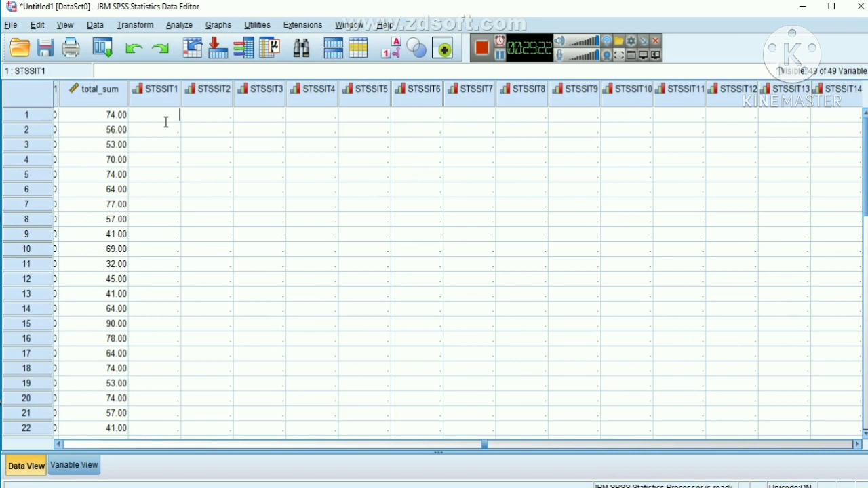
{"action": "type", "text": "1"}
{"action": "key", "text": "Tab"}
{"action": "type", "text": "2"}
{"action": "key", "text": "Tab"}
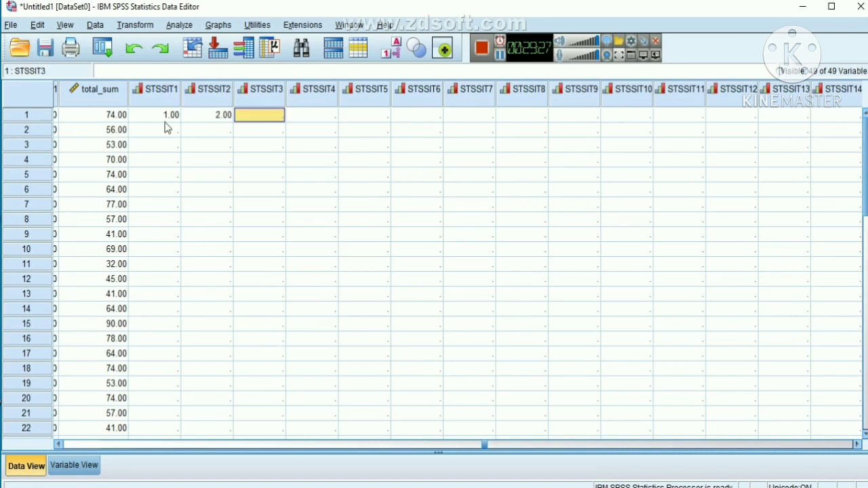
{"action": "type", "text": "1"}
{"action": "key", "text": "Tab"}
{"action": "type", "text": "1"}
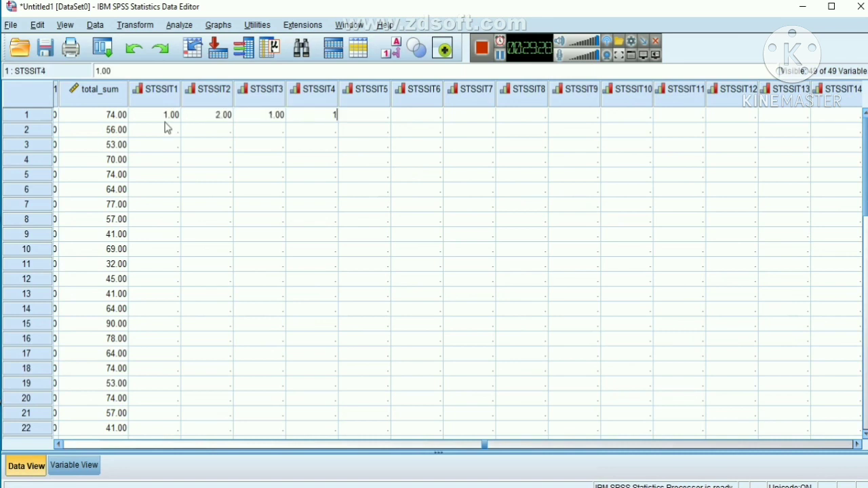
{"action": "key", "text": "Tab"}
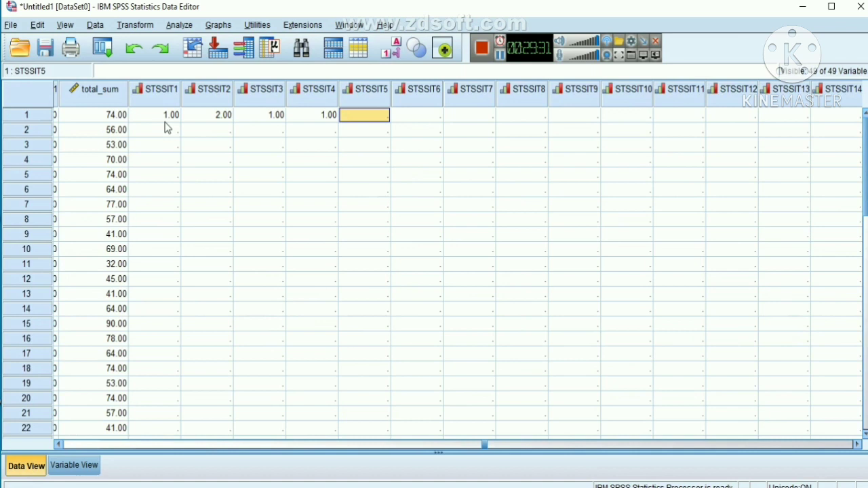
Enter 1, 2 and 2 for STSSIT5, STSSIT6 and STSSIT7 in the first case
{"action": "type", "text": "1"}
{"action": "key", "text": "Tab"}
{"action": "type", "text": "2"}
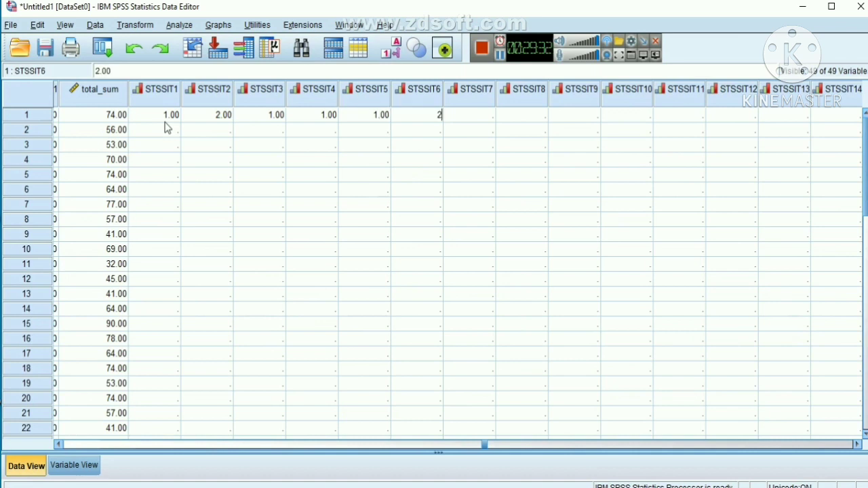
{"action": "key", "text": "Tab"}
{"action": "type", "text": "2"}
{"action": "key", "text": "Tab"}
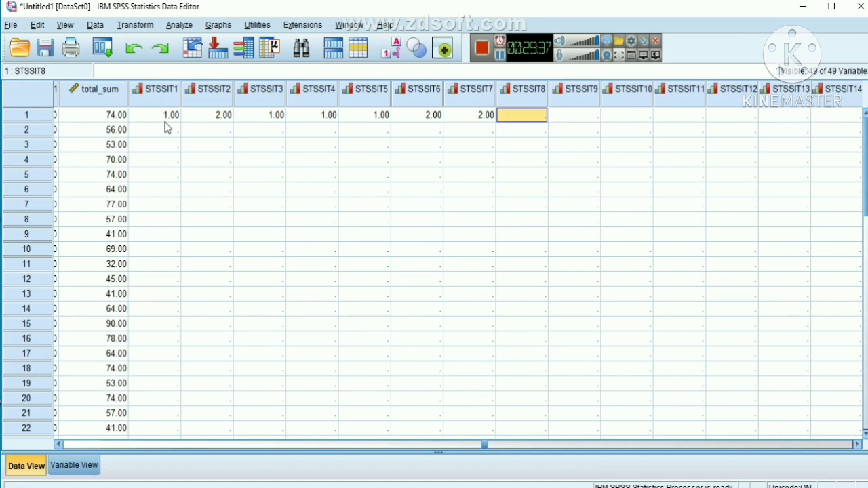
Enter 3, 1 and 1 for STSSIT8, STSSIT9 and STSSIT10 in the first case
{"action": "type", "text": "3"}
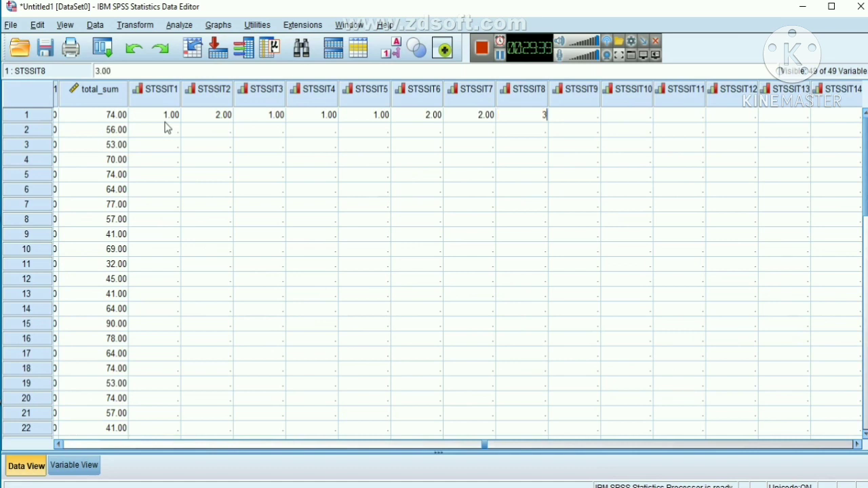
{"action": "type", "text": "1"}
{"action": "key", "text": "Tab"}
{"action": "key", "text": "Left"}
{"action": "type", "text": "3"}
{"action": "key", "text": "Tab"}
{"action": "type", "text": "1"}
{"action": "key", "text": "Tab"}
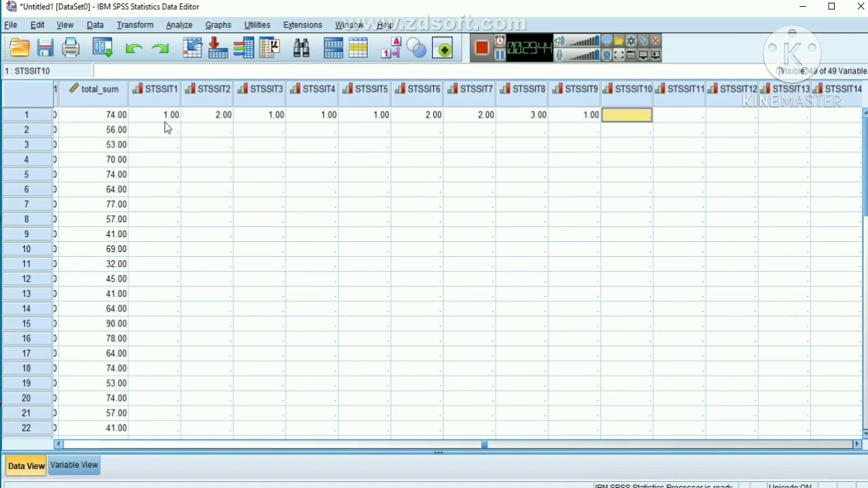
{"action": "type", "text": "1"}
{"action": "key", "text": "Tab"}
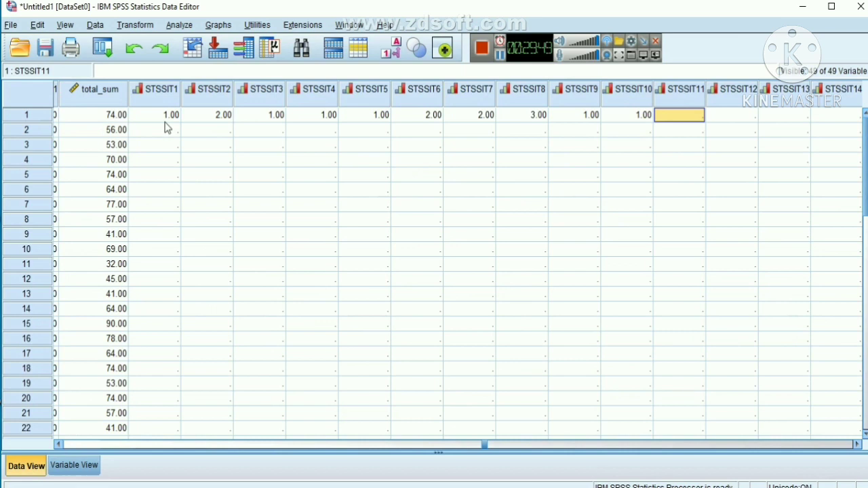
Enter 2, 2, 3 and 2 for STSSIT11 through STSSIT14 in the first case
{"action": "type", "text": "3"}
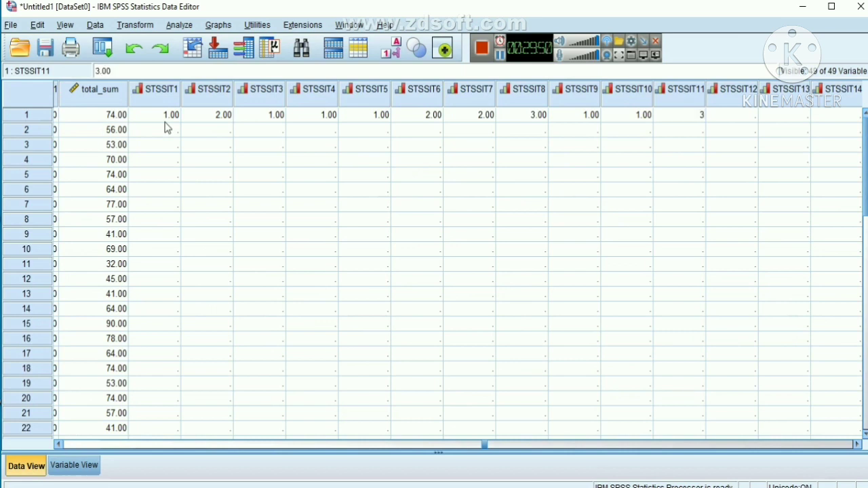
{"action": "type", "text": "2"}
{"action": "key", "text": "Tab"}
{"action": "type", "text": "2"}
{"action": "key", "text": "Tab"}
{"action": "type", "text": "3"}
{"action": "key", "text": "Tab"}
{"action": "type", "text": "2"}
{"action": "key", "text": "Tab"}
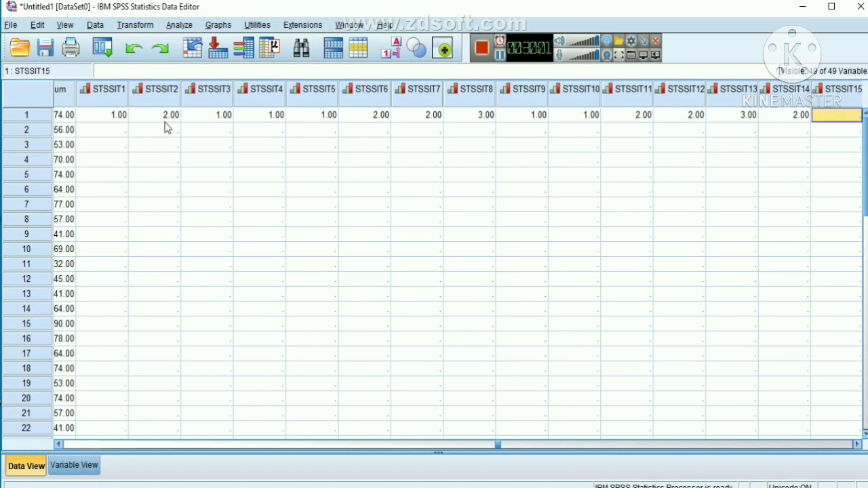
Complete the first case by entering 3, 2 and 1 for STSSIT15, STSSIT16 and STSSIT17
{"action": "type", "text": "2"}
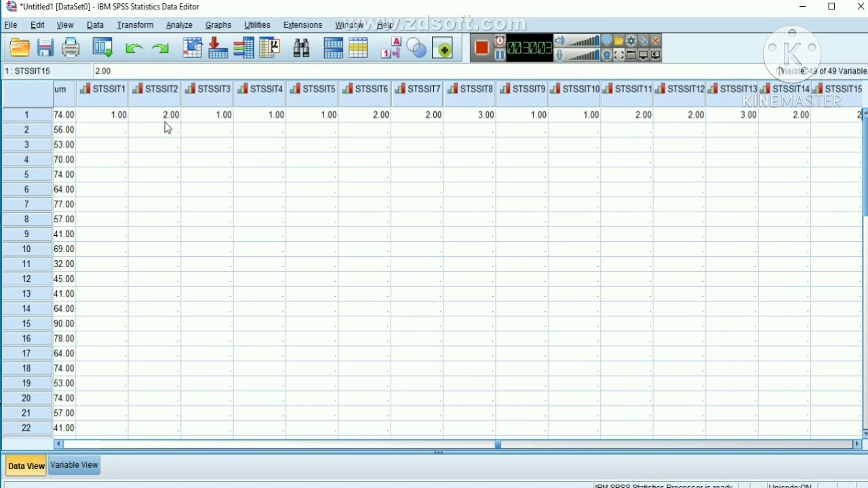
{"action": "key", "text": "Tab"}
{"action": "key", "text": "Left"}
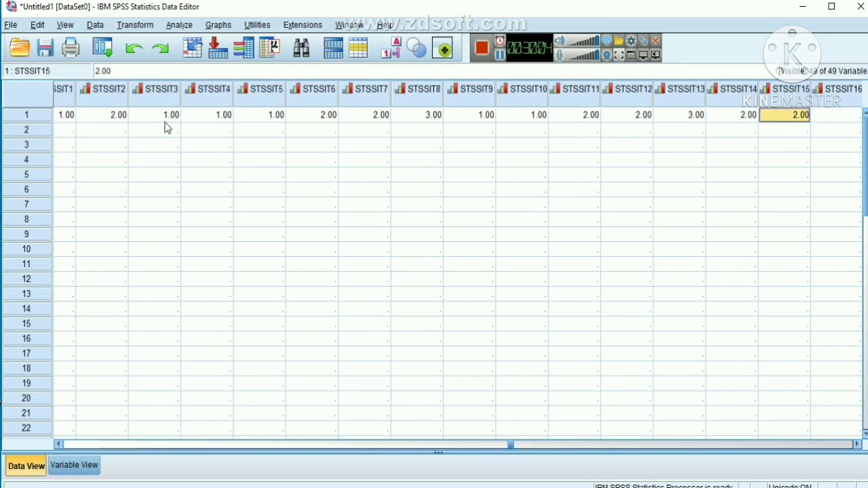
{"action": "type", "text": "3"}
{"action": "key", "text": "Tab"}
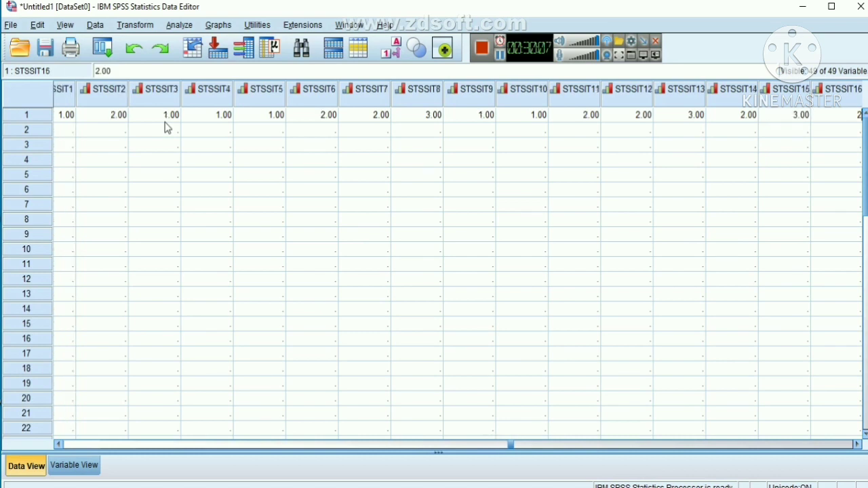
{"action": "key", "text": "Tab"}
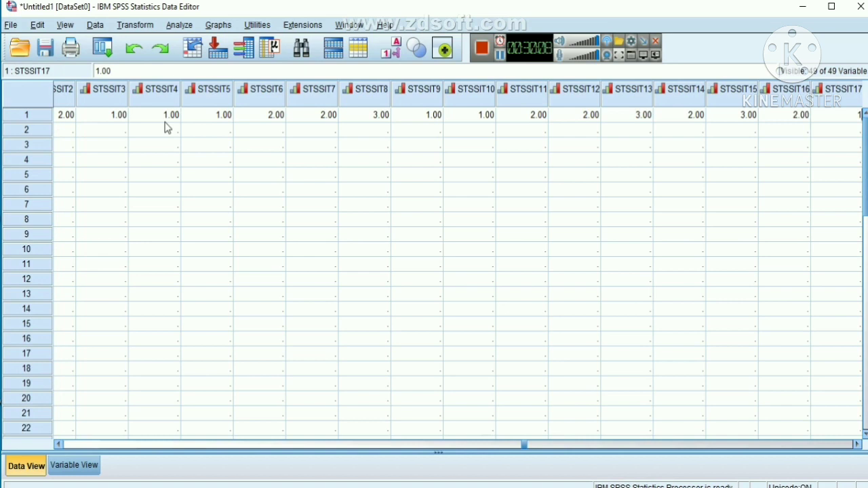
{"action": "key", "text": "Return"}
Enter 1, 2, 2 and 1 for STSSIT1 through STSSIT4 in the second case
{"action": "key", "text": "Left"}
{"action": "key", "text": "Left"}
{"action": "key", "text": "Left"}
{"action": "key", "text": "Left"}
{"action": "key", "text": "Left"}
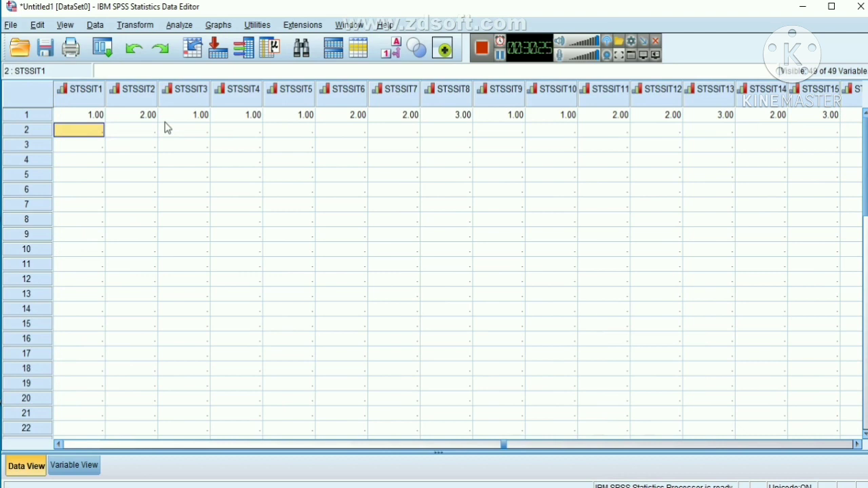
{"action": "type", "text": "1"}
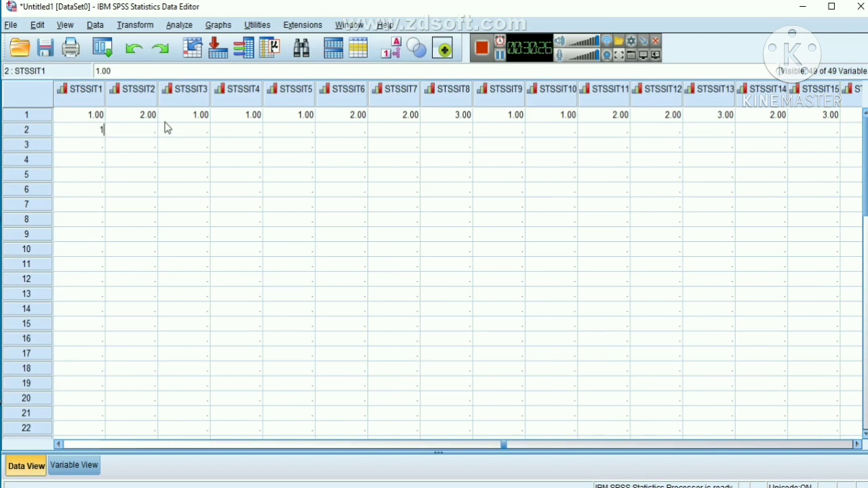
{"action": "key", "text": "Tab"}
{"action": "type", "text": "2"}
{"action": "key", "text": "Tab"}
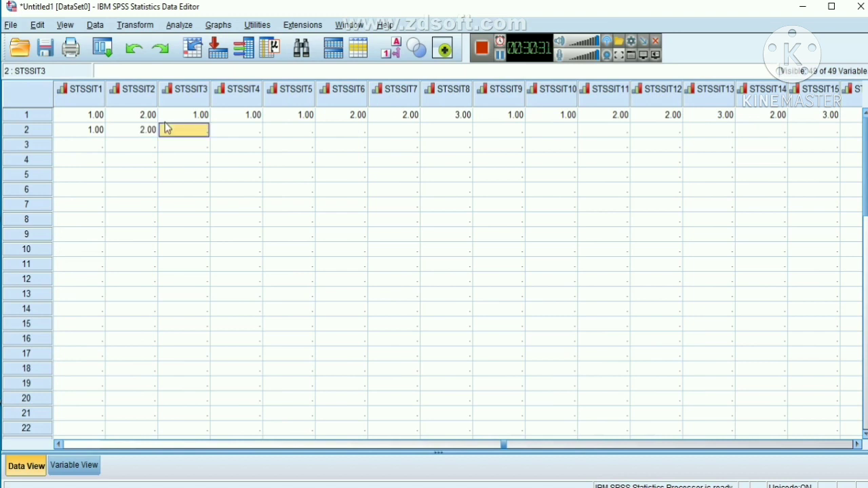
{"action": "type", "text": "2"}
{"action": "key", "text": "Tab"}
{"action": "type", "text": "1"}
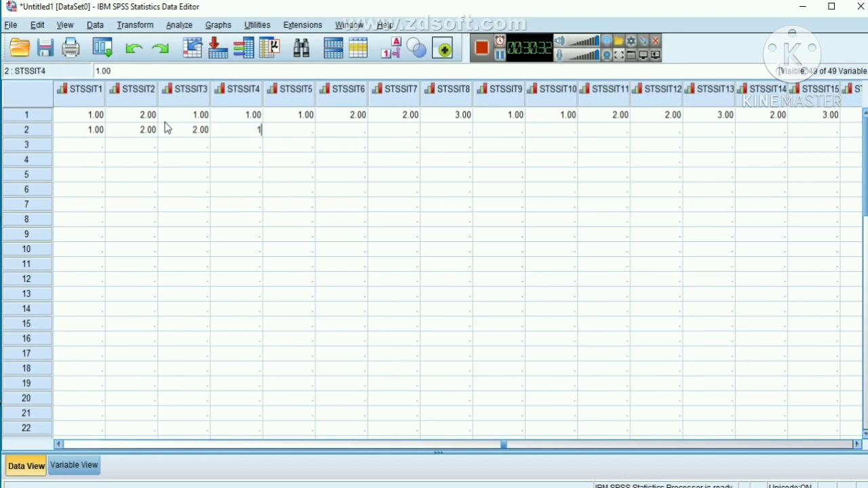
{"action": "key", "text": "Tab"}
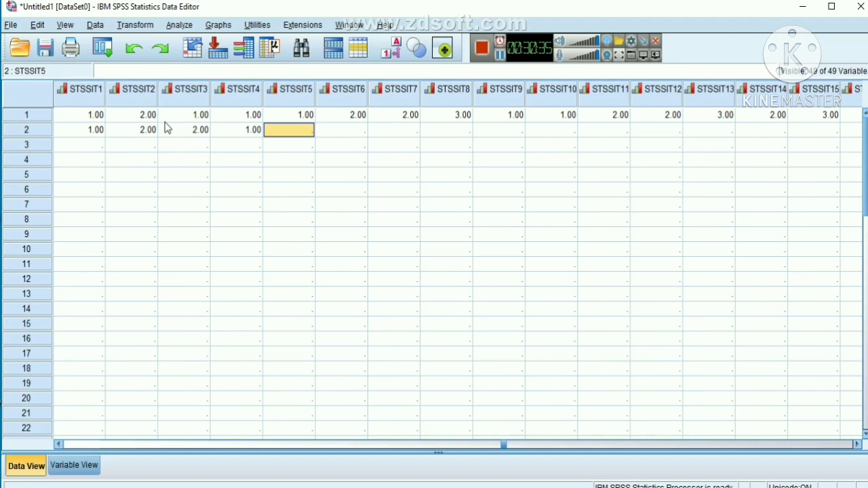
Enter 1, 3 and 4 for STSSIT5, STSSIT6 and STSSIT7 in the second case
{"action": "type", "text": "1"}
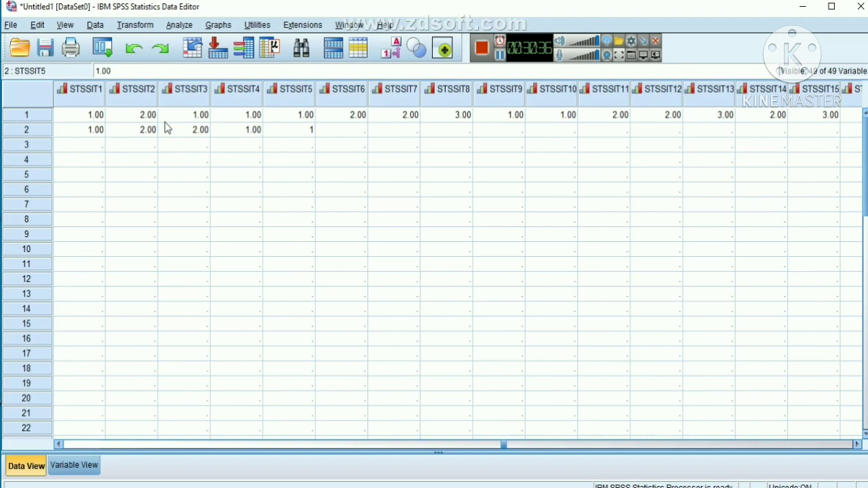
{"action": "key", "text": "Tab"}
{"action": "type", "text": "3"}
{"action": "key", "text": "Tab"}
{"action": "type", "text": "1"}
{"action": "key", "text": "Tab"}
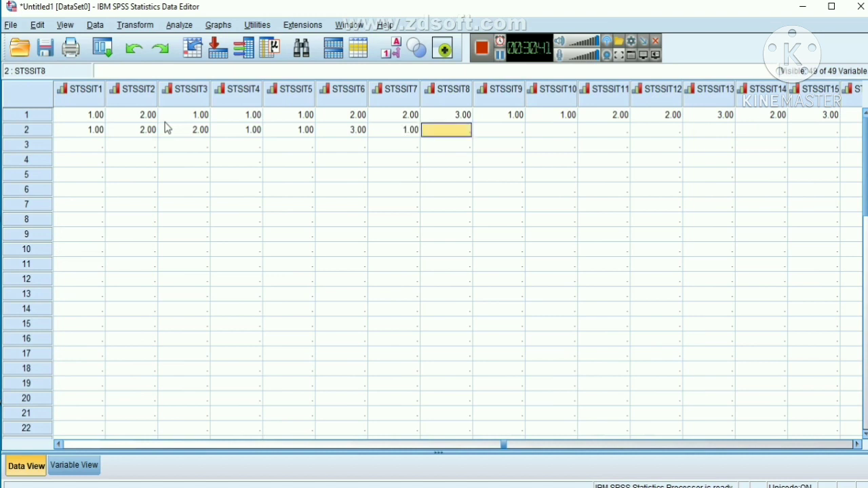
{"action": "key", "text": "Left"}
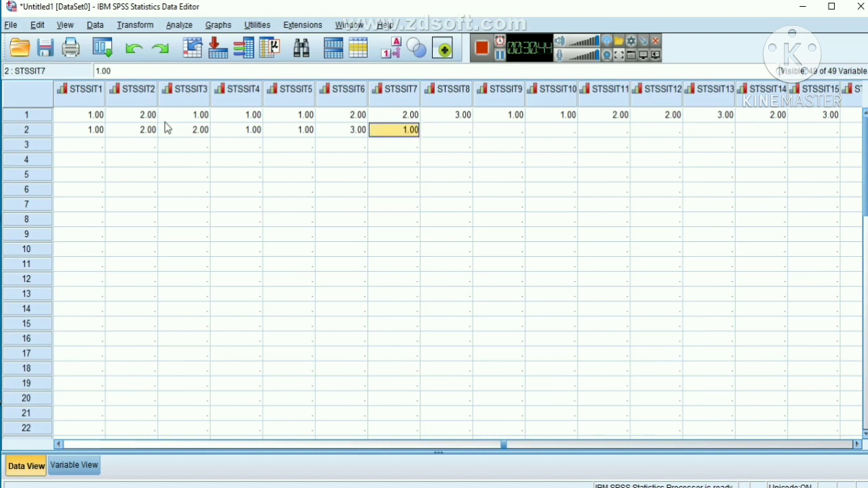
{"action": "type", "text": "4"}
{"action": "key", "text": "Tab"}
Enter 1, 1 and 2 for STSSIT8, STSSIT9 and STSSIT10 in the second case
{"action": "type", "text": "1"}
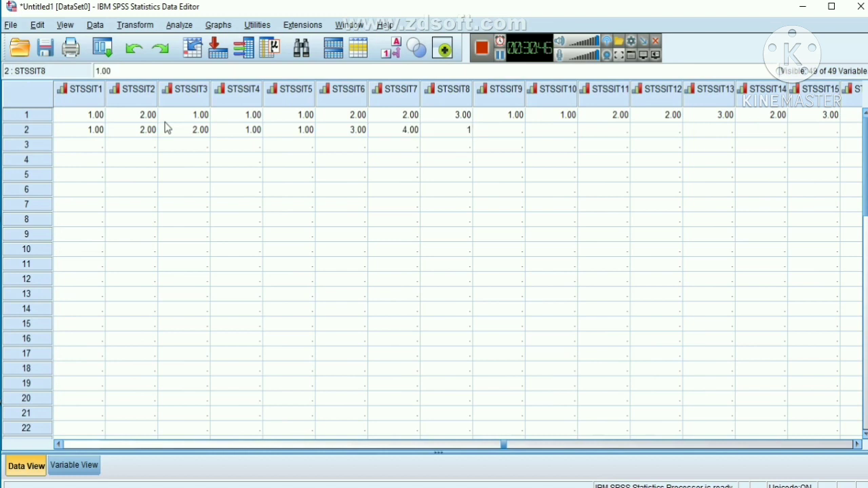
{"action": "key", "text": "Tab"}
{"action": "type", "text": "1"}
{"action": "key", "text": "Tab"}
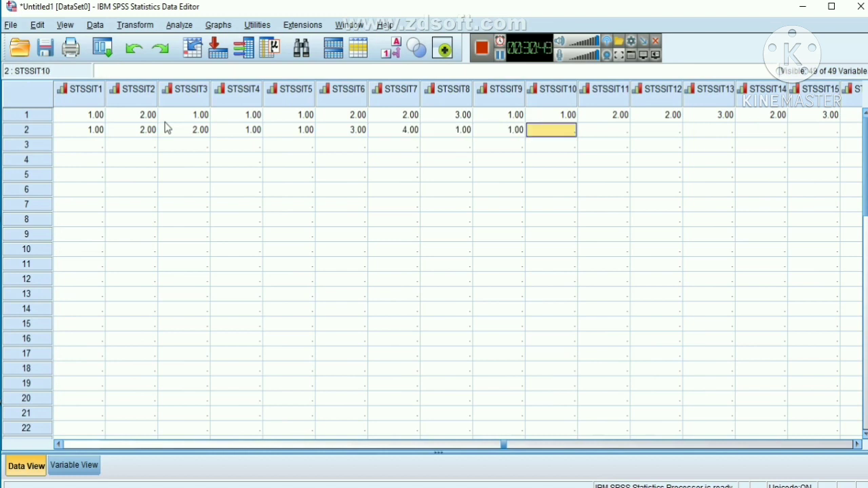
{"action": "type", "text": "2"}
{"action": "key", "text": "Tab"}
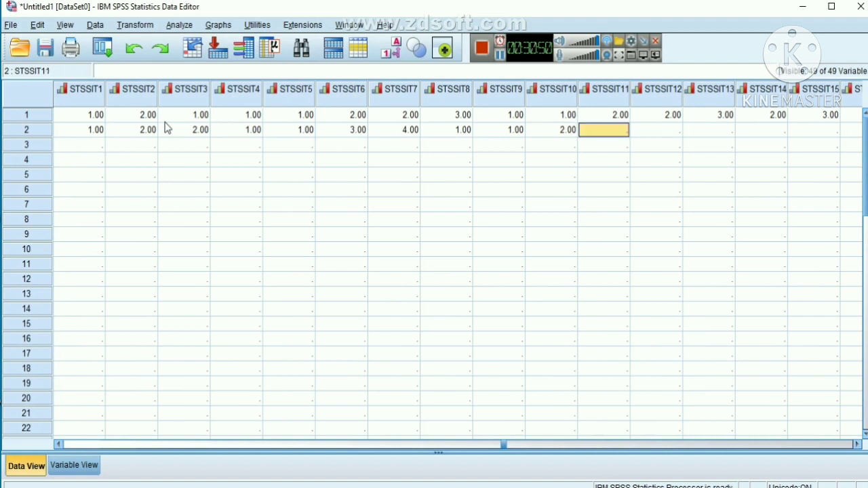
Enter 1, 2 and 3 for STSSIT11, STSSIT12 and STSSIT13 in the second case
{"action": "type", "text": "1"}
{"action": "key", "text": "Tab"}
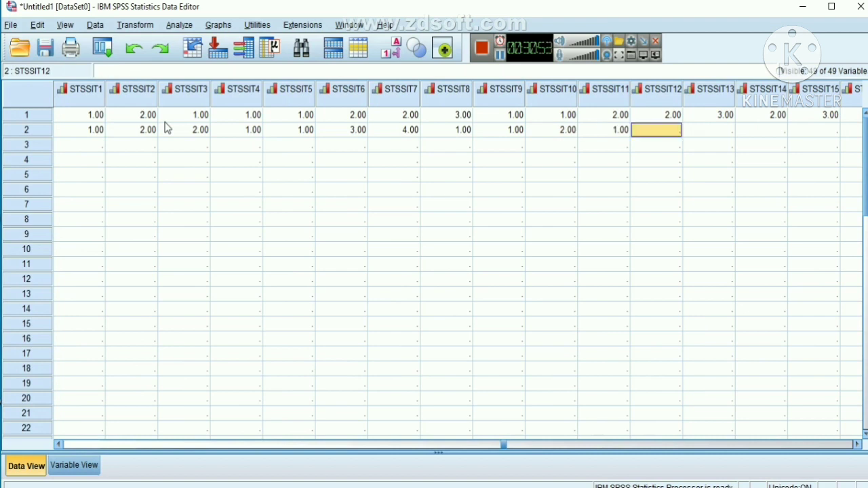
{"action": "type", "text": "2"}
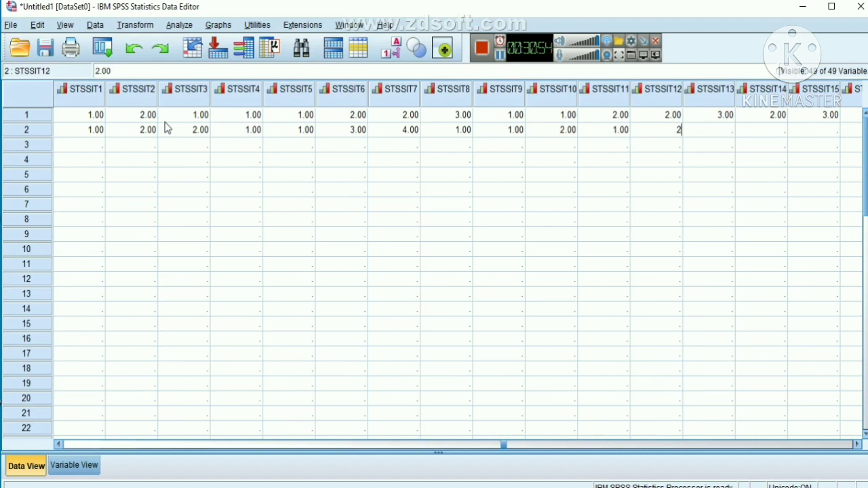
{"action": "key", "text": "Tab"}
{"action": "type", "text": "3"}
{"action": "key", "text": "Tab"}
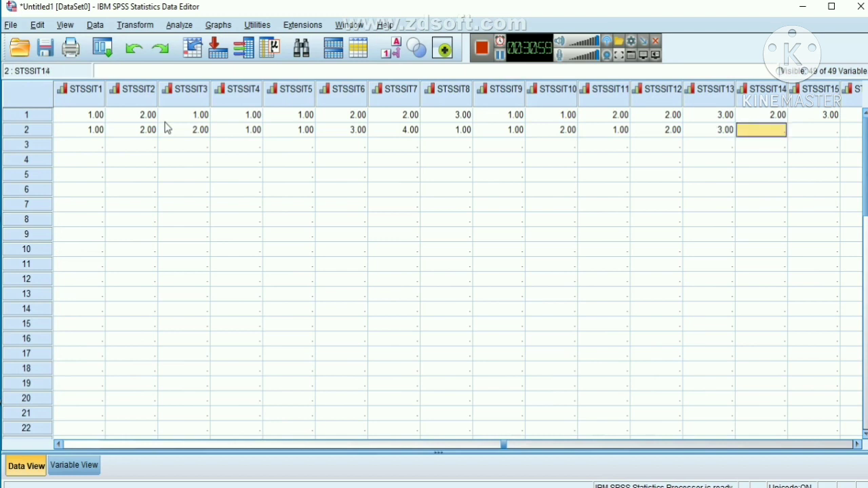
Enter 2, 1, 3 and 2 for STSSIT14 through STSSIT17 in the second case
{"action": "type", "text": "2"}
{"action": "key", "text": "Tab"}
{"action": "type", "text": "1"}
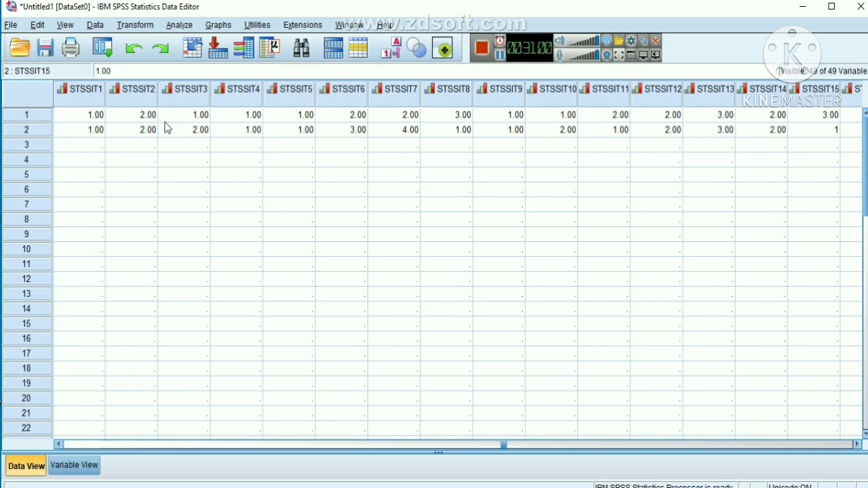
{"action": "key", "text": "Tab"}
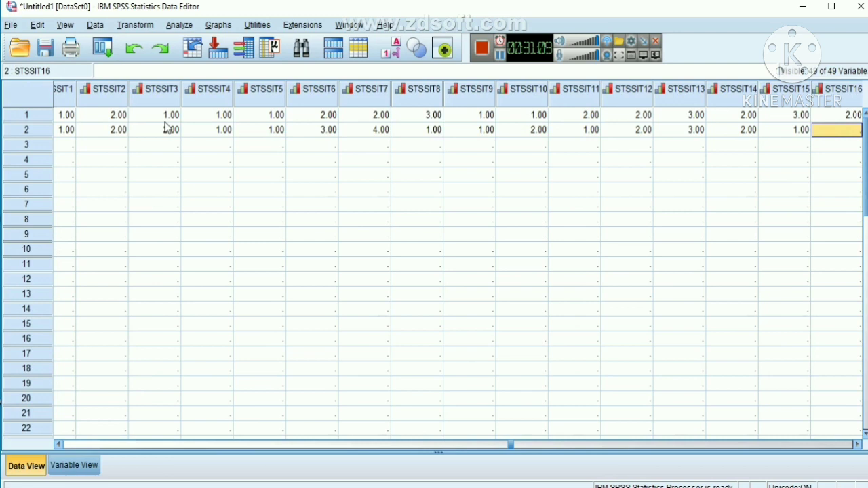
{"action": "type", "text": "3"}
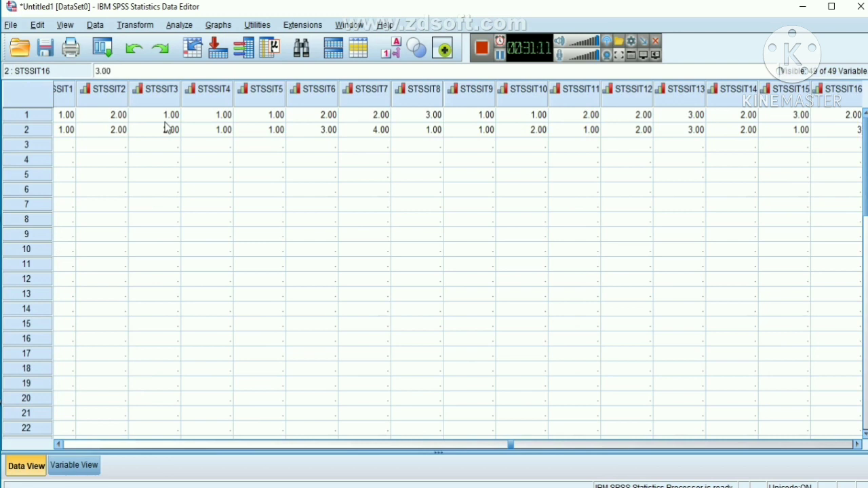
{"action": "key", "text": "Tab"}
{"action": "type", "text": "2"}
{"action": "key", "text": "Return"}
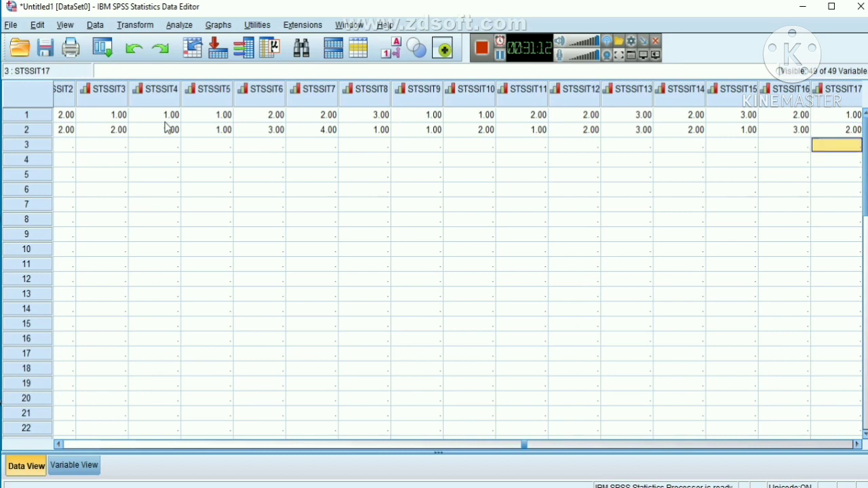
Move back to the STSSIT1 cell of the third case
{"action": "key", "text": "Left"}
{"action": "key", "text": "Left"}
{"action": "key", "text": "Left"}
{"action": "key", "text": "Left"}
{"action": "key", "text": "Left"}
{"action": "key", "text": "Left"}
{"action": "key", "text": "Left"}
{"action": "key", "text": "Left"}
{"action": "key", "text": "Left"}
{"action": "key", "text": "Left"}
{"action": "key", "text": "Left"}
{"action": "key", "text": "Left"}
{"action": "key", "text": "Left"}
{"action": "key", "text": "Left"}
{"action": "key", "text": "Left"}
{"action": "key", "text": "Left"}
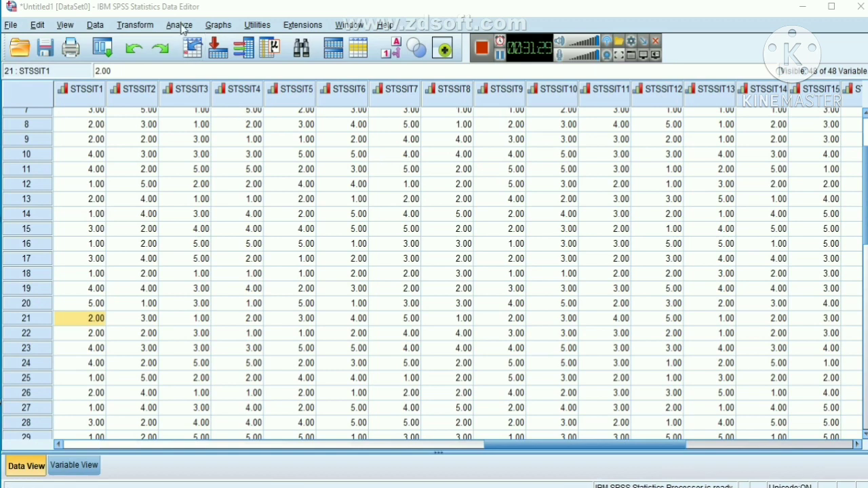
Start a Compute Variable transformation, clear its previous settings and name the target variable STSC_total
{"action": "left_click", "coordinate": [147, 26]}
{"action": "left_click", "coordinate": [173, 41]}
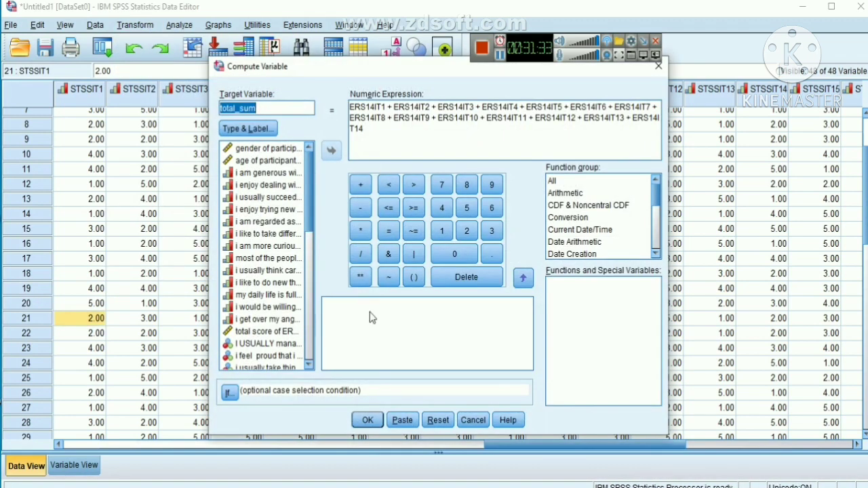
{"action": "left_click", "coordinate": [437, 419]}
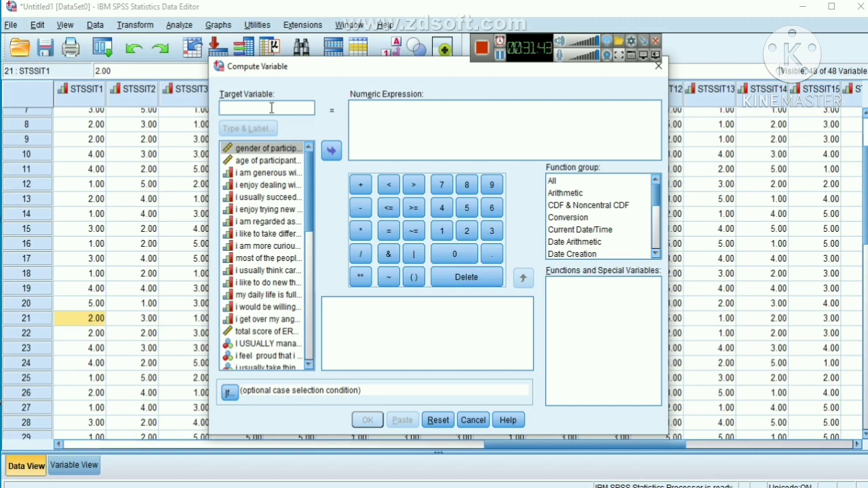
{"action": "type", "text": "S"}
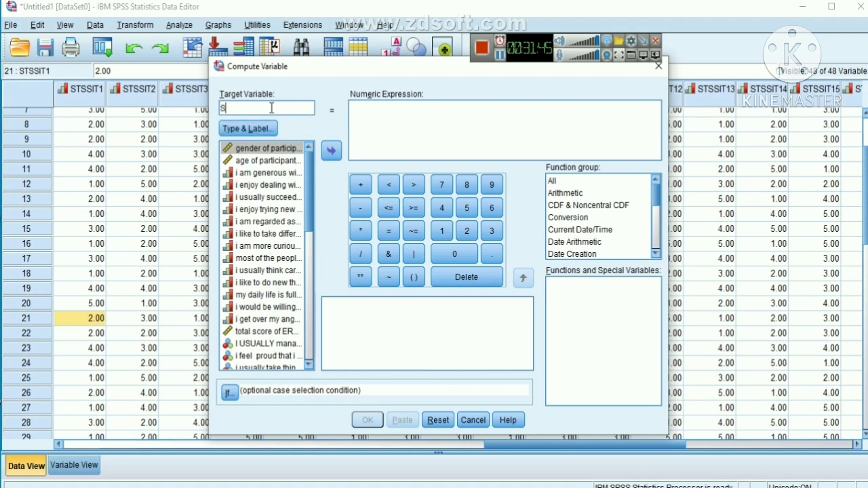
{"action": "type", "text": "TSC_total"}
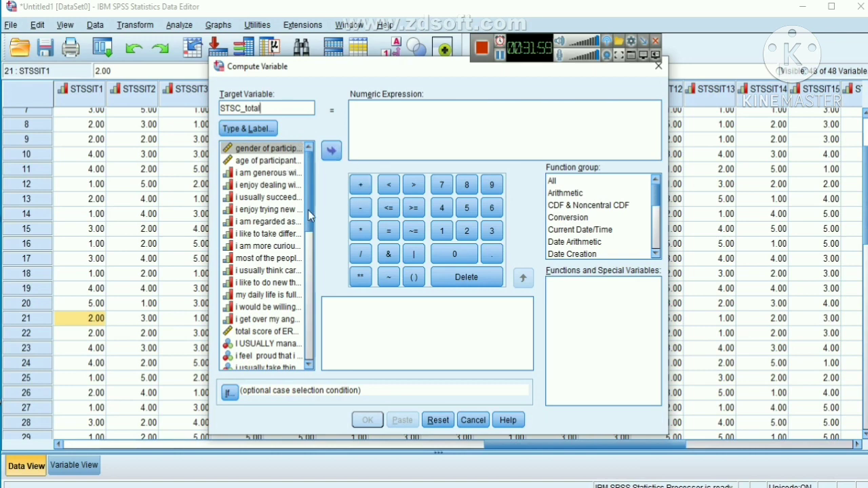
Begin the numeric expression with the sum of the first two scale items, STSSIT1 + STSSIT2
{"action": "left_click_drag", "start_coordinate": [308, 215], "coordinate": [298, 339]}
{"action": "scroll", "coordinate": [299, 339], "scroll_direction": "up", "scroll_amount": 3}
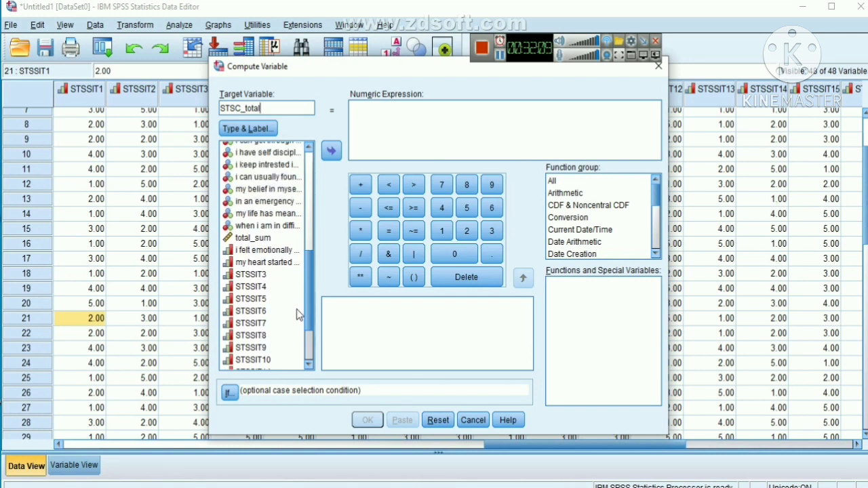
{"action": "scroll", "coordinate": [297, 333], "scroll_direction": "down", "scroll_amount": 2}
{"action": "scroll", "coordinate": [295, 325], "scroll_direction": "up", "scroll_amount": 1}
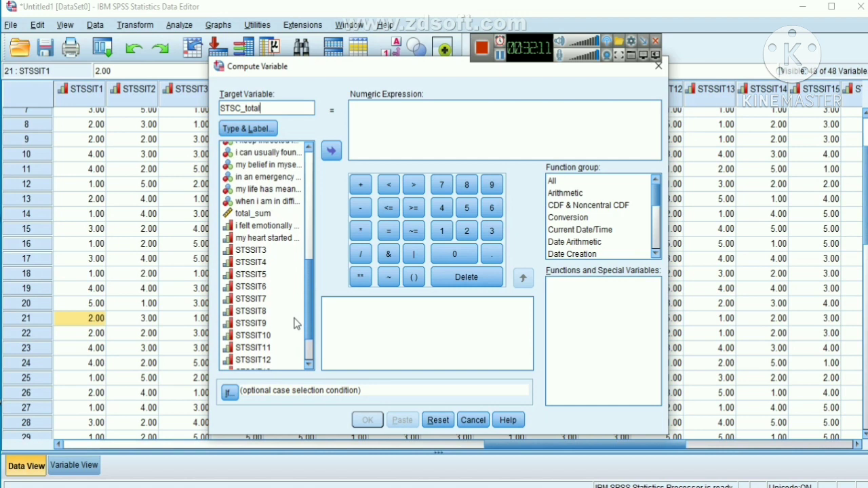
{"action": "scroll", "coordinate": [298, 323], "scroll_direction": "up", "scroll_amount": 1}
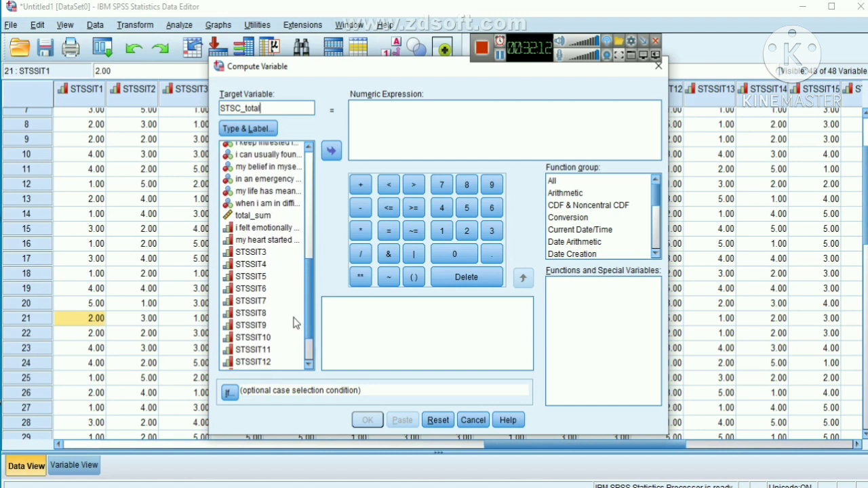
{"action": "double_click", "coordinate": [262, 231]}
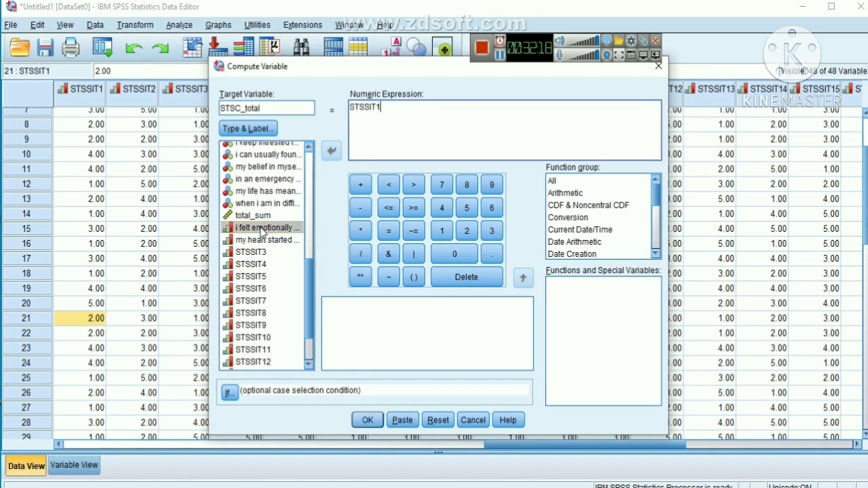
{"action": "left_click", "coordinate": [360, 184]}
{"action": "double_click", "coordinate": [281, 240]}
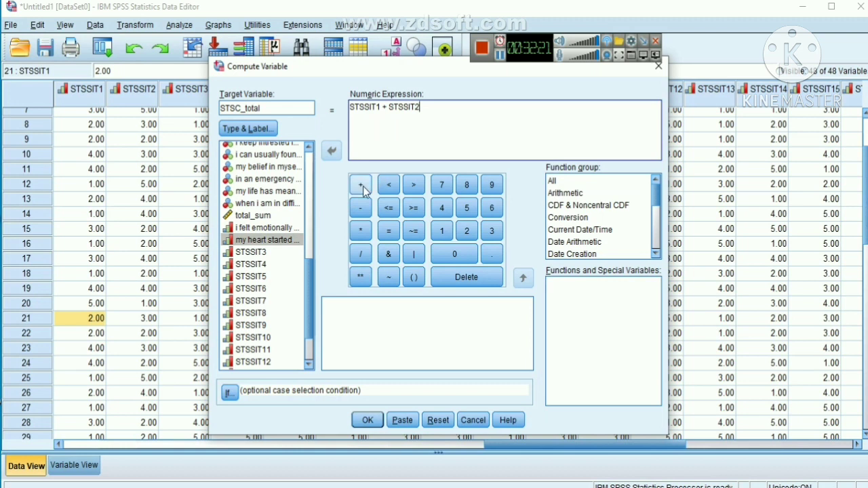
Add STSSIT3, STSSIT4 and STSSIT5 to the sum in the numeric expression, ending with a plus sign
{"action": "left_click", "coordinate": [269, 253]}
{"action": "left_click", "coordinate": [360, 186]}
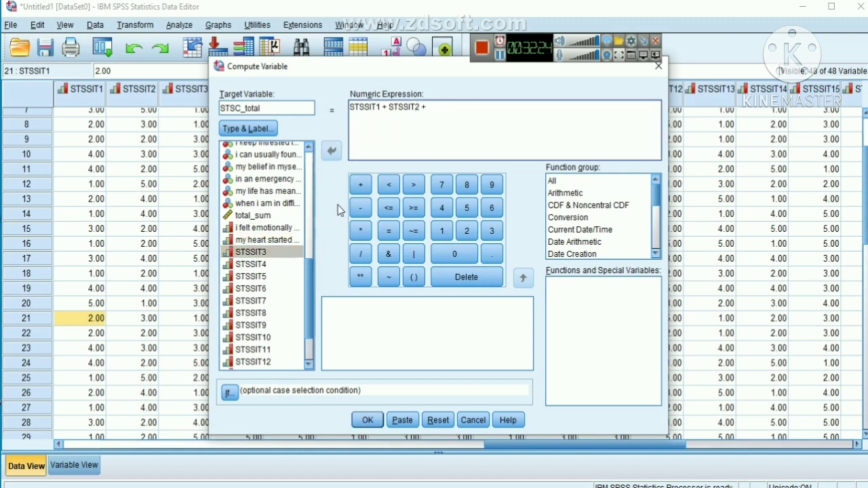
{"action": "double_click", "coordinate": [275, 255]}
{"action": "left_click", "coordinate": [363, 185]}
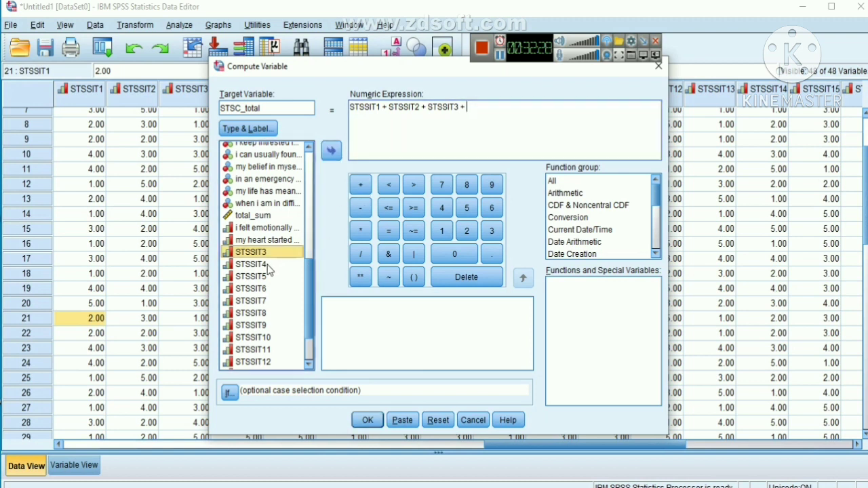
{"action": "double_click", "coordinate": [271, 264]}
{"action": "left_click", "coordinate": [360, 185]}
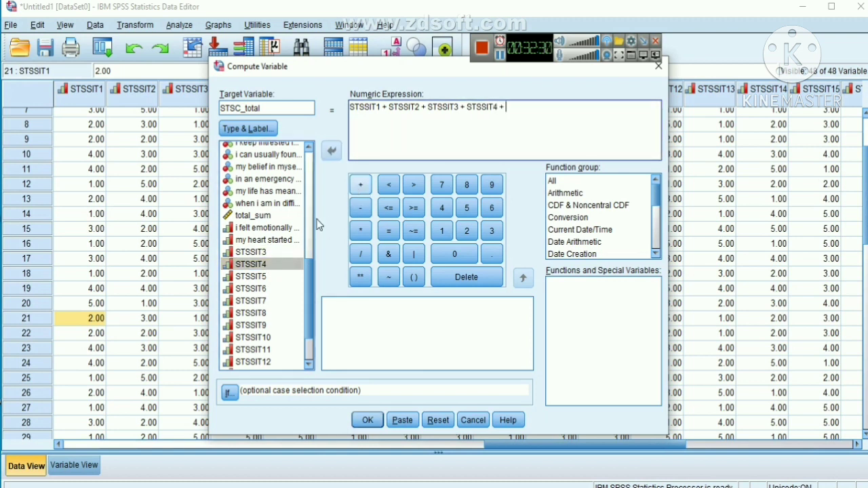
{"action": "double_click", "coordinate": [261, 276]}
{"action": "left_click", "coordinate": [360, 185]}
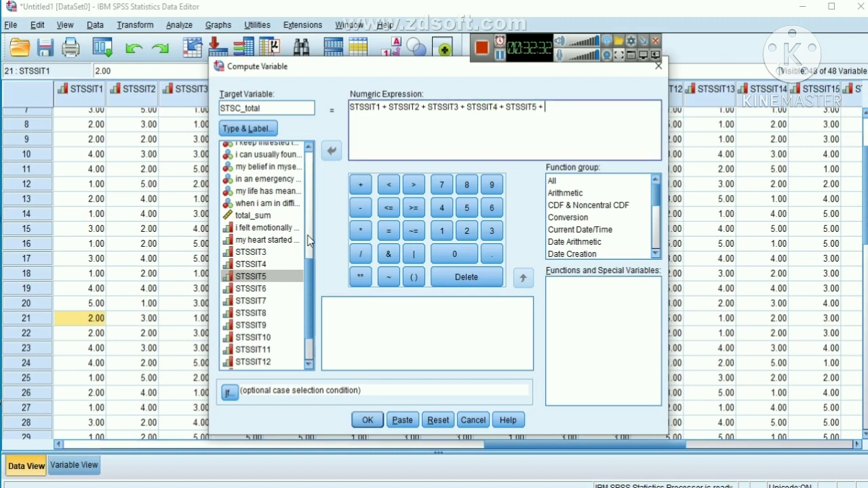
Append STSSIT6, STSSIT7 and STSSIT8 to the numeric expression, each followed by a plus sign
{"action": "double_click", "coordinate": [257, 291]}
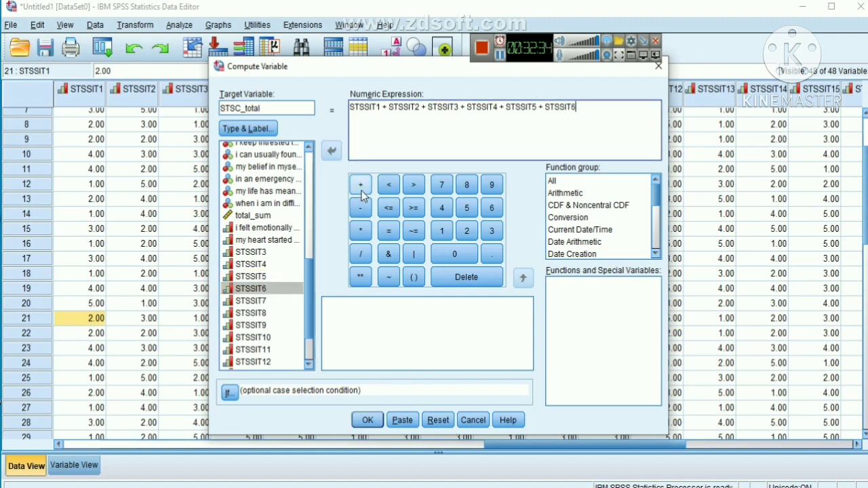
{"action": "left_click", "coordinate": [360, 186]}
{"action": "double_click", "coordinate": [254, 302]}
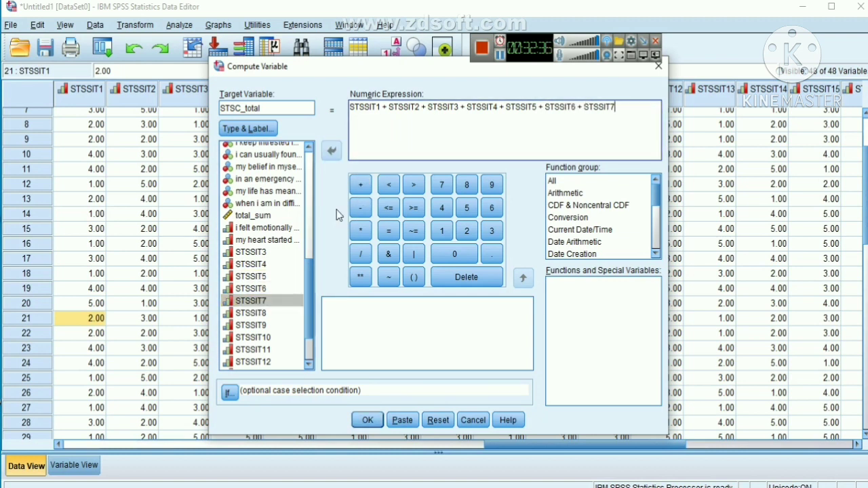
{"action": "left_click", "coordinate": [360, 186]}
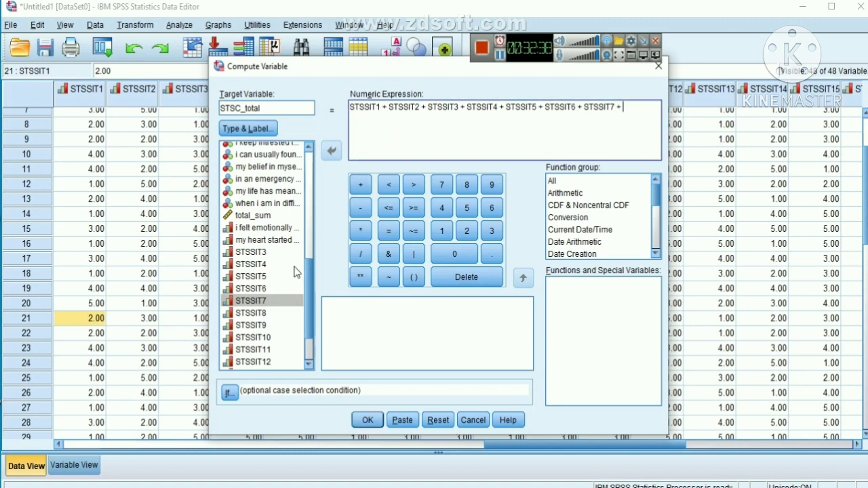
{"action": "double_click", "coordinate": [254, 314]}
{"action": "left_click", "coordinate": [357, 190]}
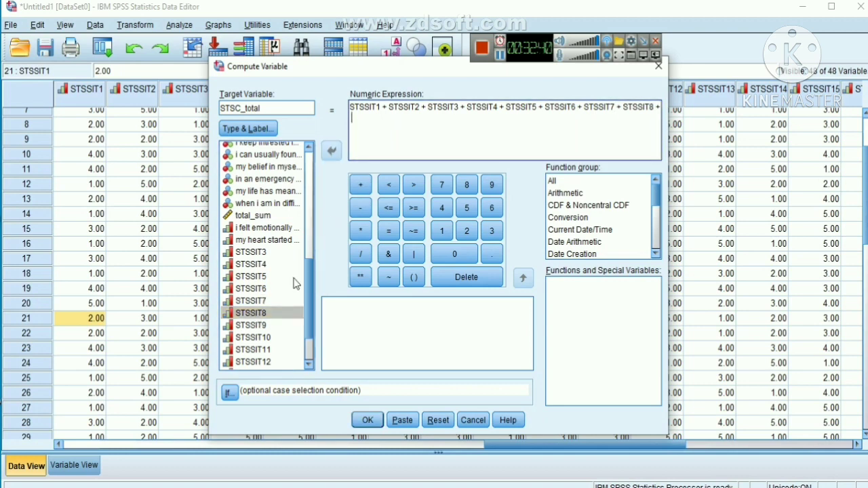
Append STSSIT9, STSSIT10, STSSIT11 and STSSIT12 to the numeric expression, each followed by a plus sign
{"action": "double_click", "coordinate": [266, 326]}
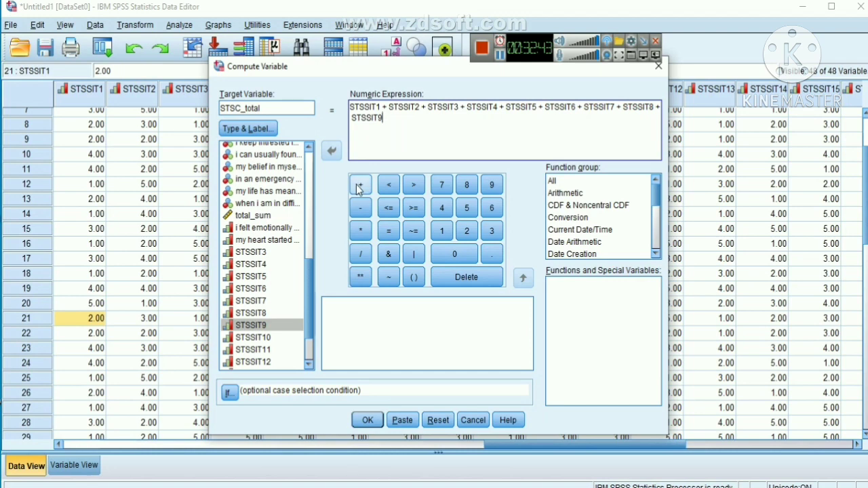
{"action": "left_click", "coordinate": [357, 187]}
{"action": "double_click", "coordinate": [254, 337]}
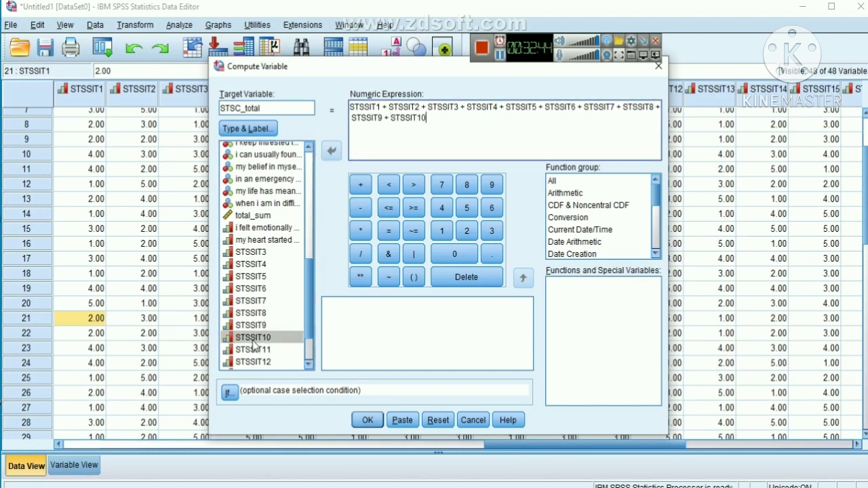
{"action": "left_click", "coordinate": [357, 186]}
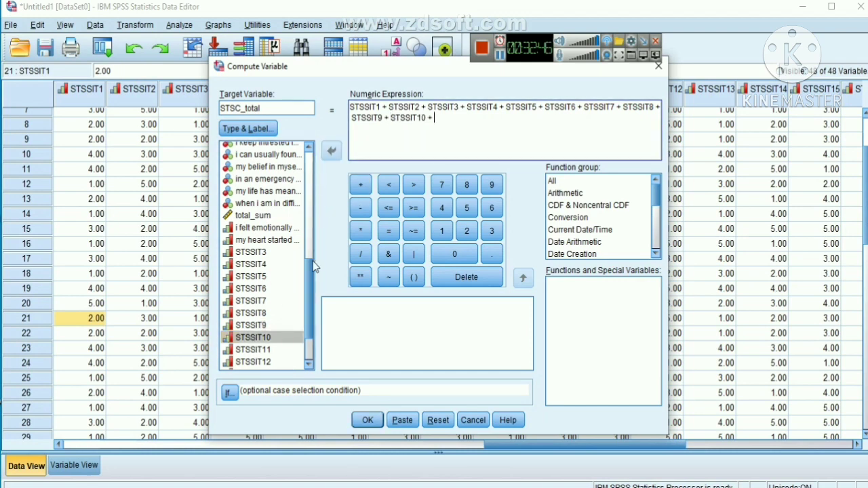
{"action": "double_click", "coordinate": [264, 349]}
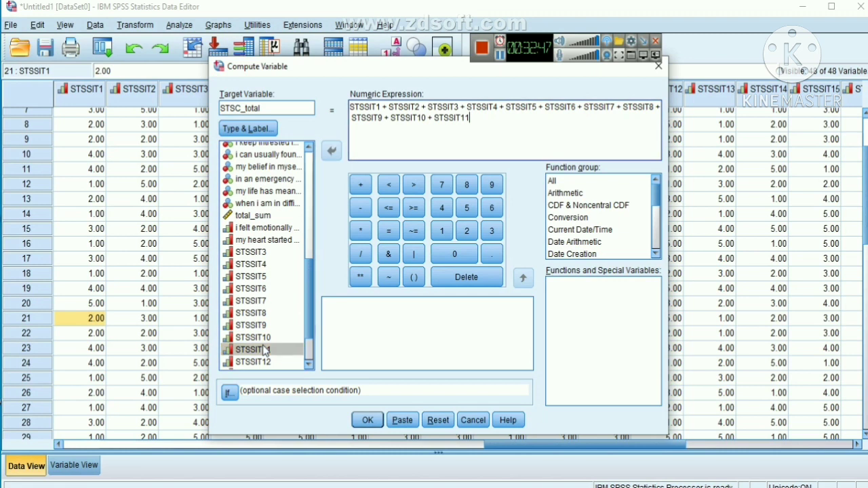
{"action": "left_click", "coordinate": [358, 186]}
{"action": "double_click", "coordinate": [265, 361]}
{"action": "left_click", "coordinate": [359, 184]}
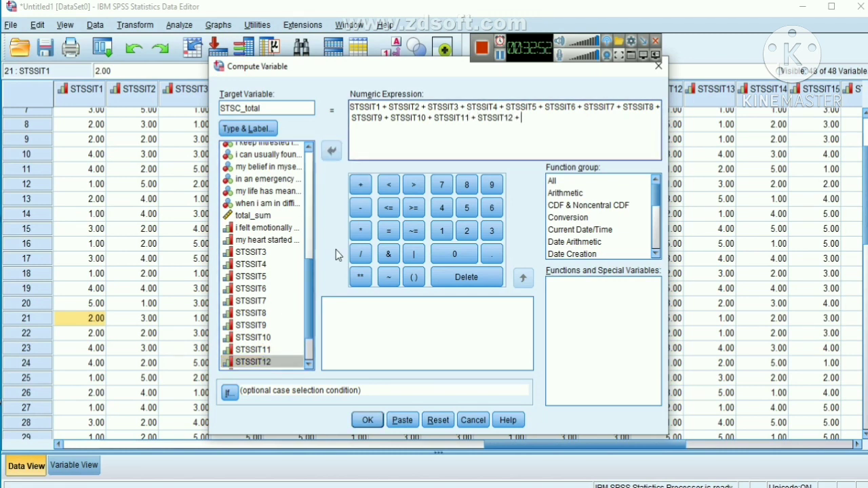
Append STSSIT13 and STSSIT14 to the numeric expression, each followed by a plus sign
{"action": "left_click_drag", "start_coordinate": [308, 301], "coordinate": [308, 335]}
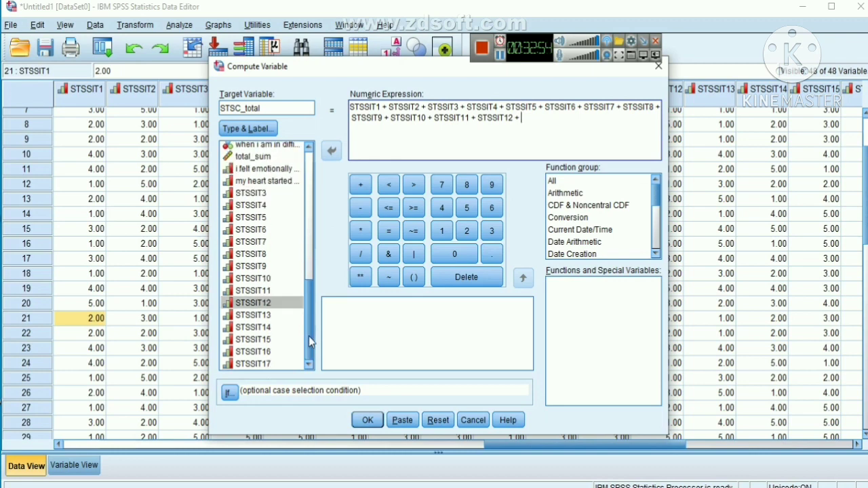
{"action": "double_click", "coordinate": [270, 321]}
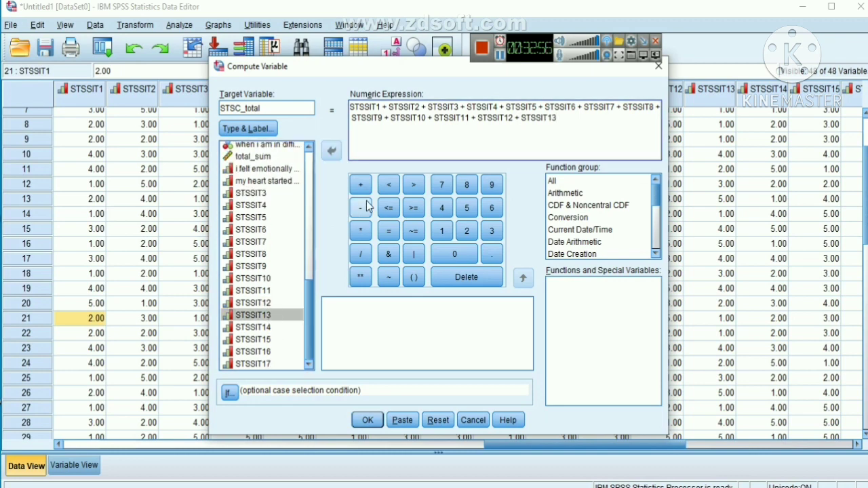
{"action": "left_click", "coordinate": [362, 183]}
{"action": "double_click", "coordinate": [270, 328]}
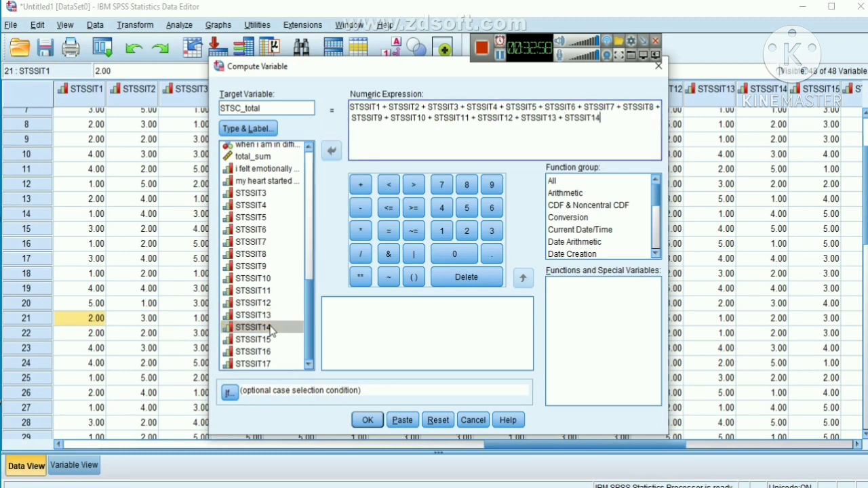
{"action": "left_click", "coordinate": [361, 188]}
Complete the numeric expression by adding STSSIT15, STSSIT16 and STSSIT17 to the sum
{"action": "left_click_drag", "start_coordinate": [271, 350], "coordinate": [270, 348]}
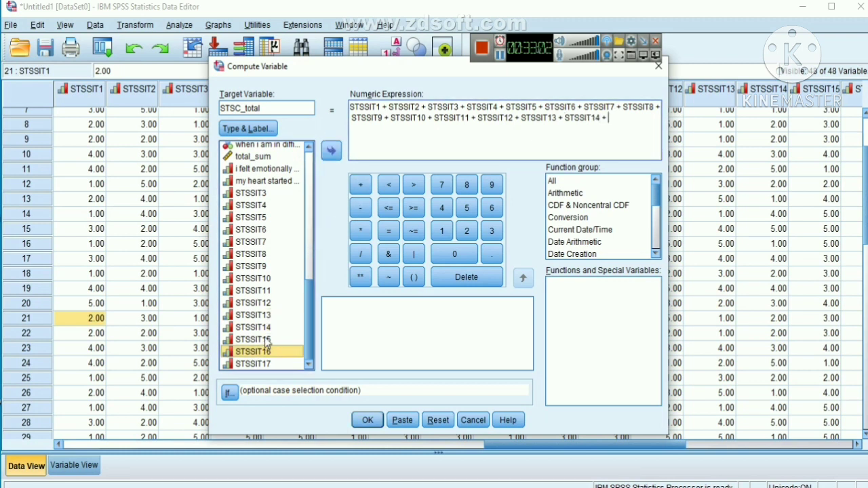
{"action": "double_click", "coordinate": [266, 339]}
{"action": "left_click", "coordinate": [361, 187]}
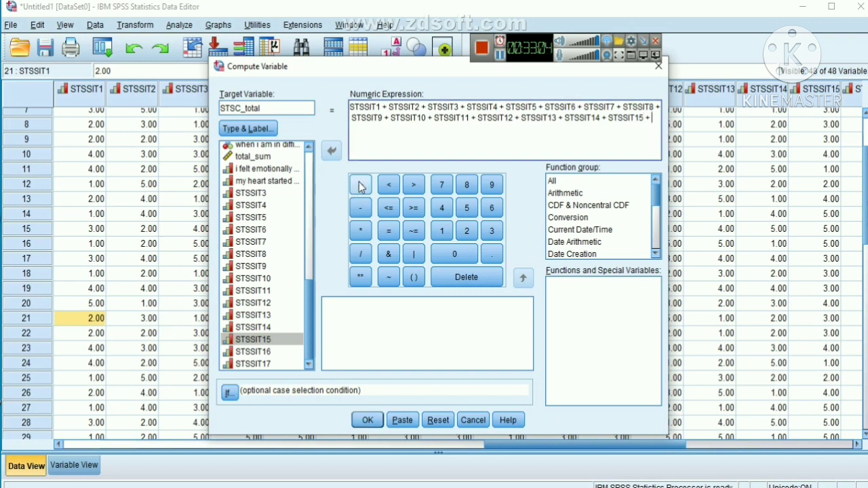
{"action": "double_click", "coordinate": [270, 352]}
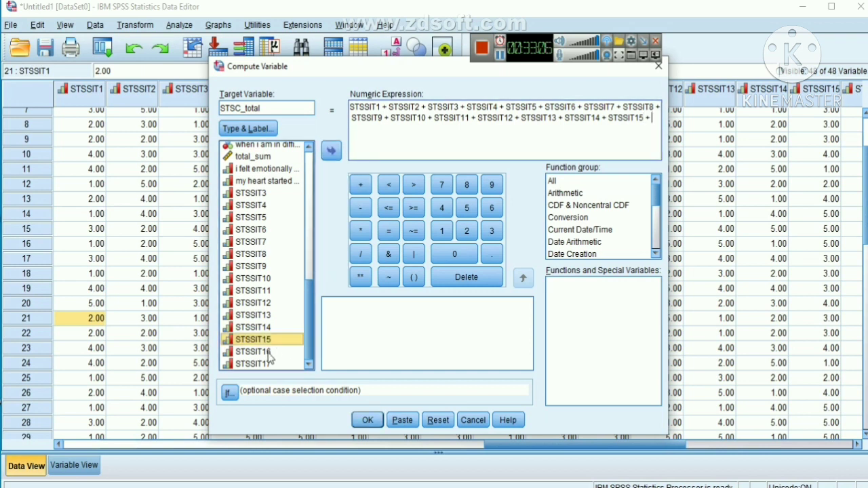
{"action": "left_click", "coordinate": [361, 192]}
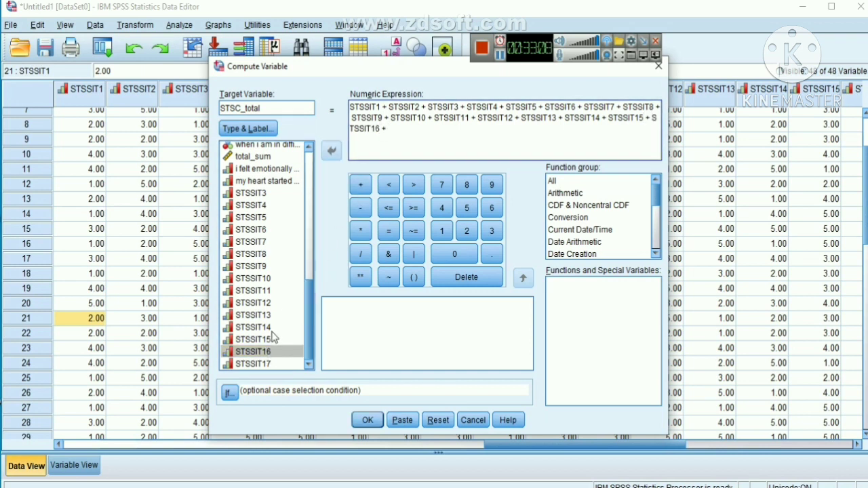
{"action": "double_click", "coordinate": [267, 364]}
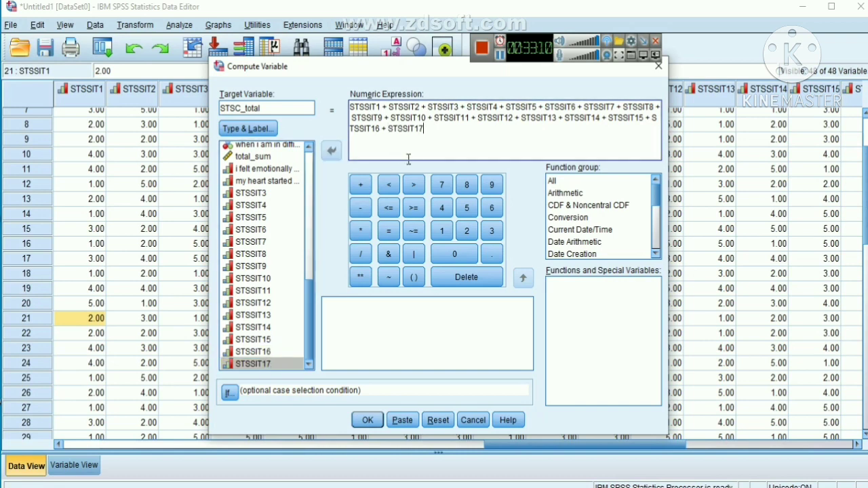
Run the STSC_total computation and bring the new column into view from the first case
{"action": "left_click", "coordinate": [367, 420]}
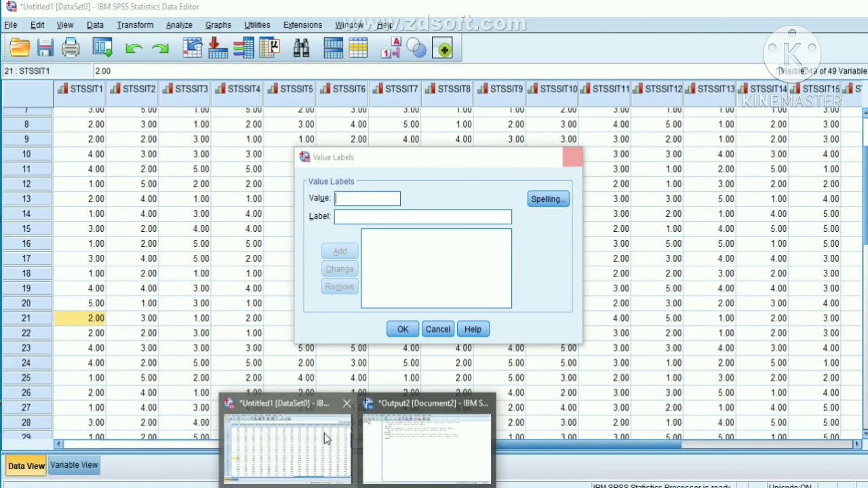
{"action": "left_click", "coordinate": [291, 436]}
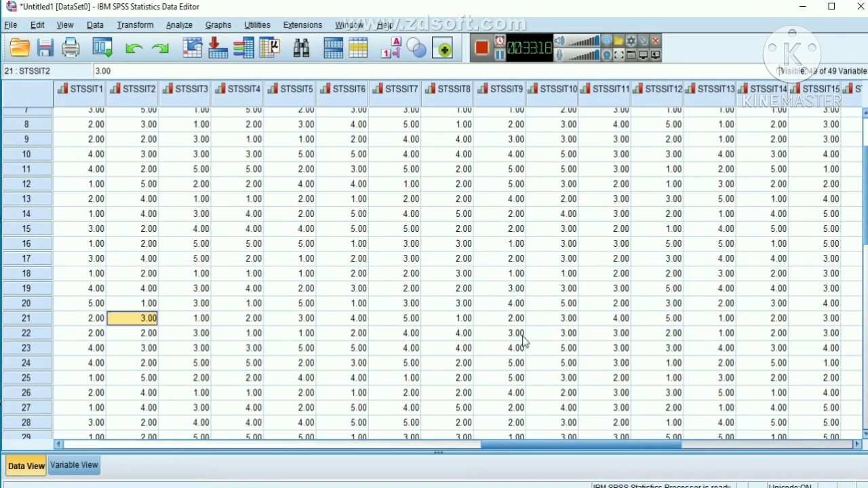
{"action": "key", "text": "Right"}
{"action": "key", "text": "Right"}
{"action": "key", "text": "Right"}
{"action": "key", "text": "Right"}
{"action": "key", "text": "Right"}
{"action": "key", "text": "Right"}
{"action": "key", "text": "Right"}
{"action": "key", "text": "Right"}
{"action": "key", "text": "Right"}
{"action": "key", "text": "Right"}
{"action": "key", "text": "Right"}
{"action": "key", "text": "Right"}
{"action": "key", "text": "Right"}
{"action": "key", "text": "Right"}
{"action": "key", "text": "Right"}
{"action": "key", "text": "Right"}
{"action": "key", "text": "Right"}
{"action": "key", "text": "Right"}
{"action": "key", "text": "Right"}
{"action": "key", "text": "Right"}
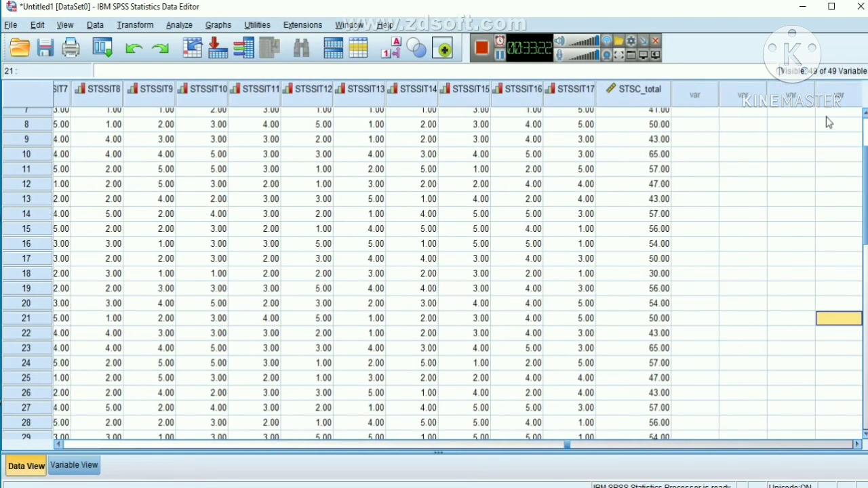
{"action": "scroll", "coordinate": [858, 123], "scroll_direction": "up", "scroll_amount": 2}
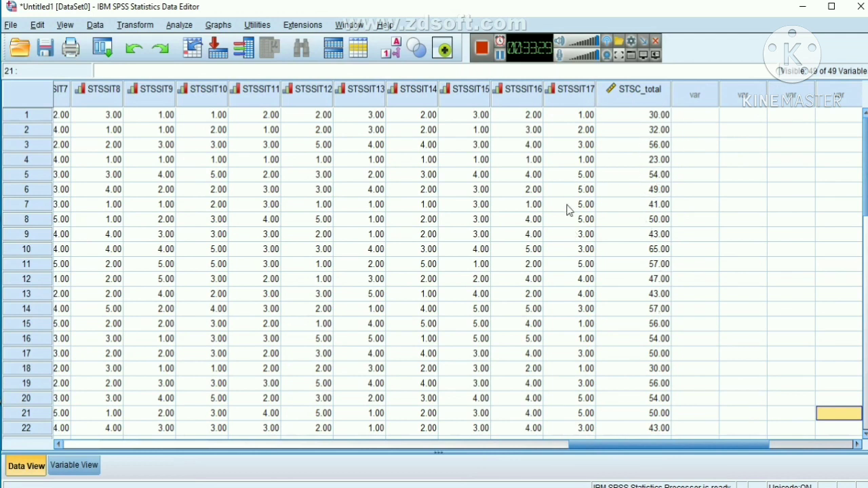
Review the variable definitions from STSC_total up to gender, and return to the case data
{"action": "left_click", "coordinate": [86, 473]}
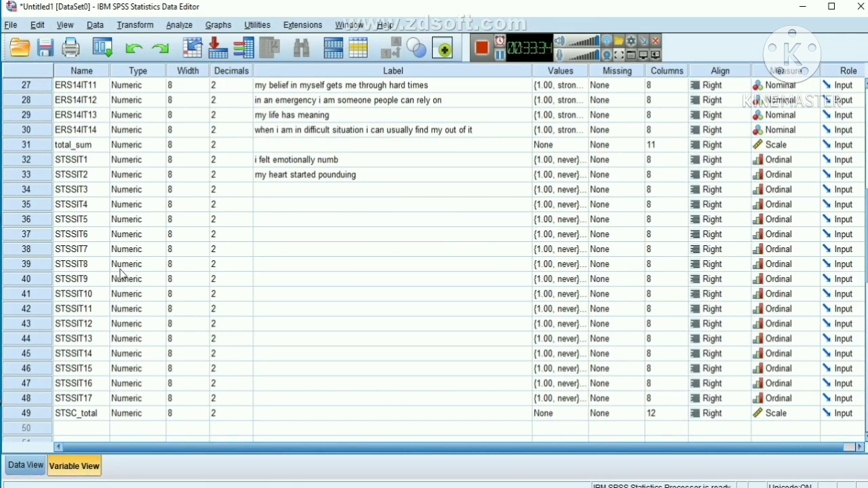
{"action": "left_click", "coordinate": [864, 109]}
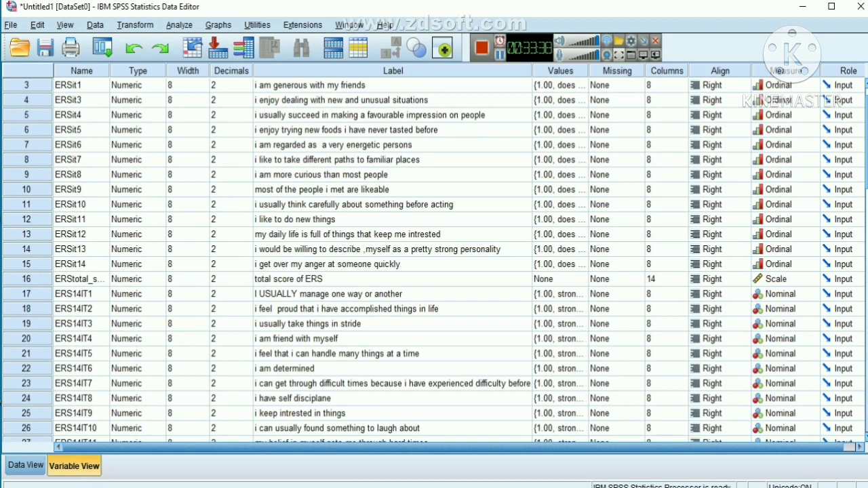
{"action": "scroll", "coordinate": [434, 261], "scroll_direction": "up", "scroll_amount": 2}
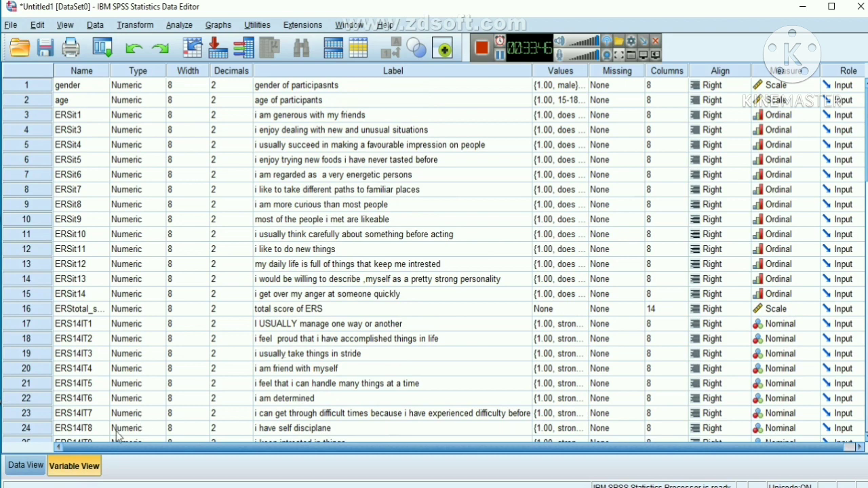
{"action": "left_click", "coordinate": [26, 466]}
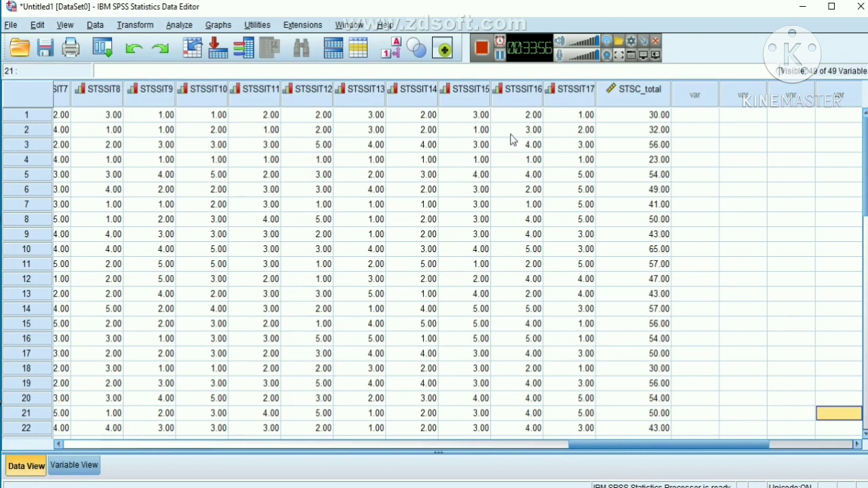
Delete the item variables STSSIT7 to STSSIT17 from the data set
{"action": "left_click", "coordinate": [560, 98]}
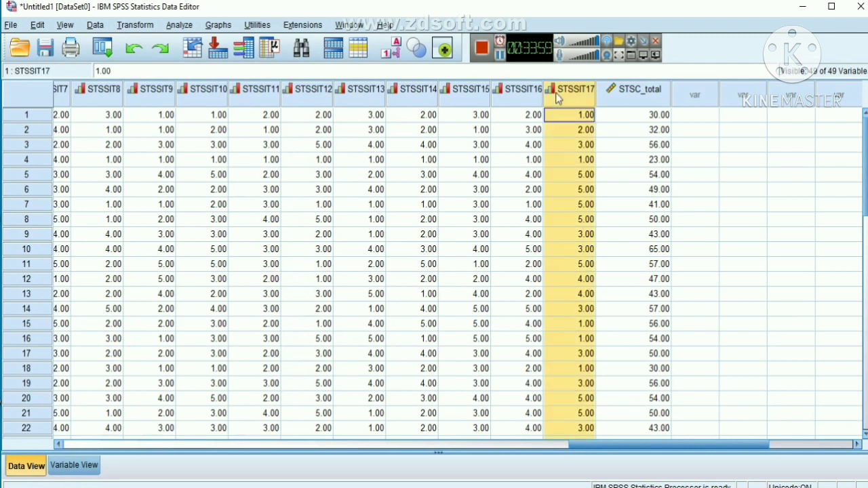
{"action": "left_click_drag", "start_coordinate": [557, 98], "coordinate": [65, 97]}
{"action": "key", "text": "Delete"}
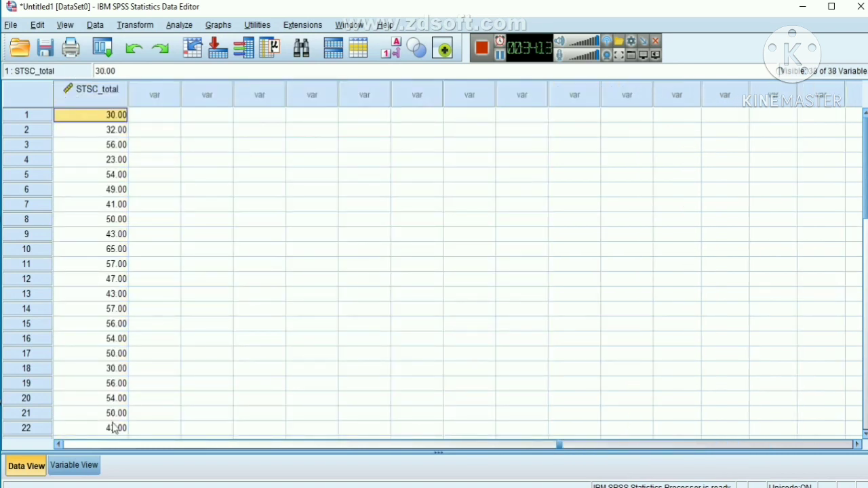
Delete the item variables STSSIT1 to STSSIT6 and ERS14IT10 to ERS14IT14 together
{"action": "left_click", "coordinate": [59, 444]}
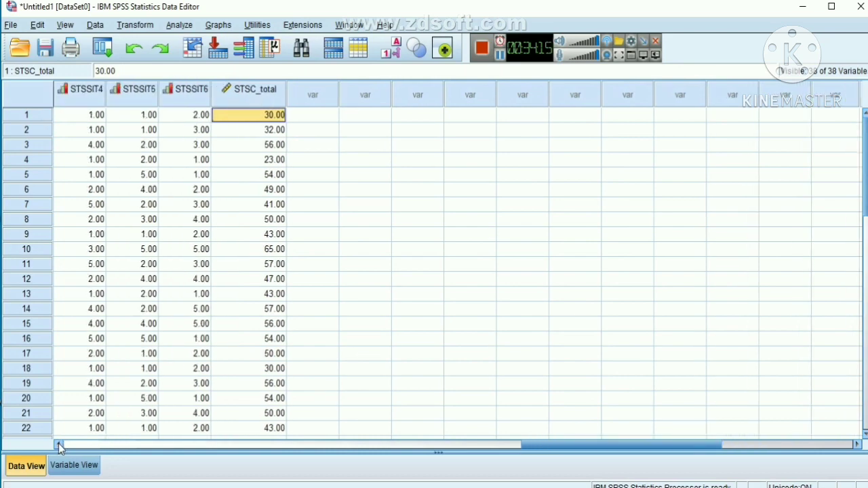
{"action": "left_click", "coordinate": [59, 444]}
{"action": "left_click", "coordinate": [59, 444]}
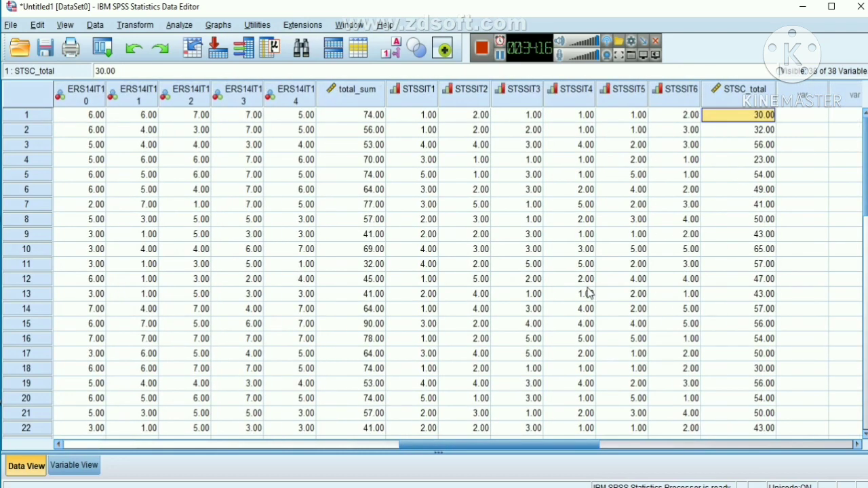
{"action": "left_click", "coordinate": [674, 92], "text": "shift"}
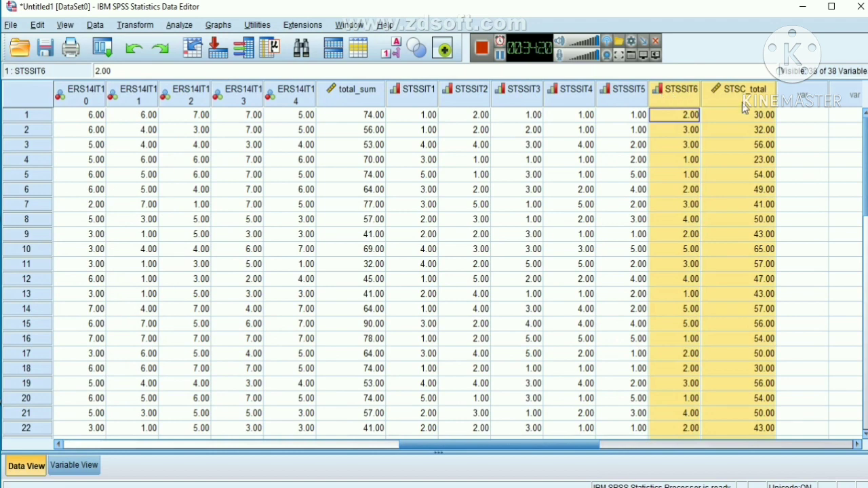
{"action": "left_click", "coordinate": [705, 136]}
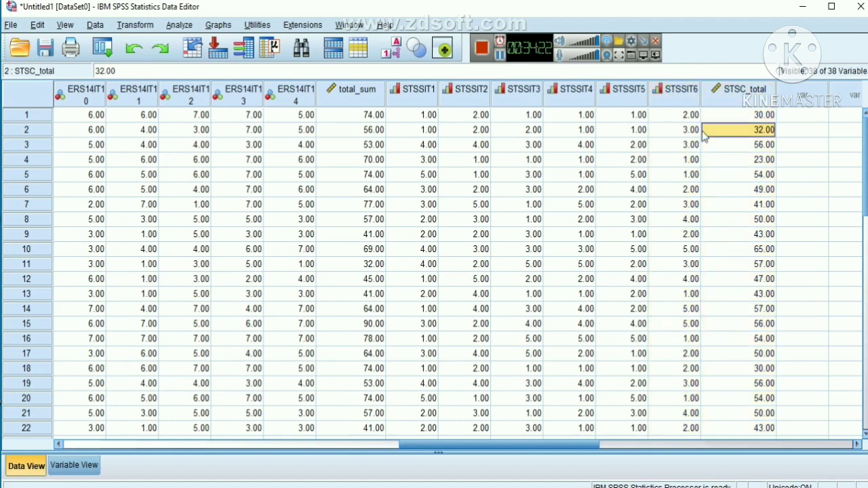
{"action": "left_click", "coordinate": [672, 92]}
{"action": "left_click", "coordinate": [618, 92], "text": "shift"}
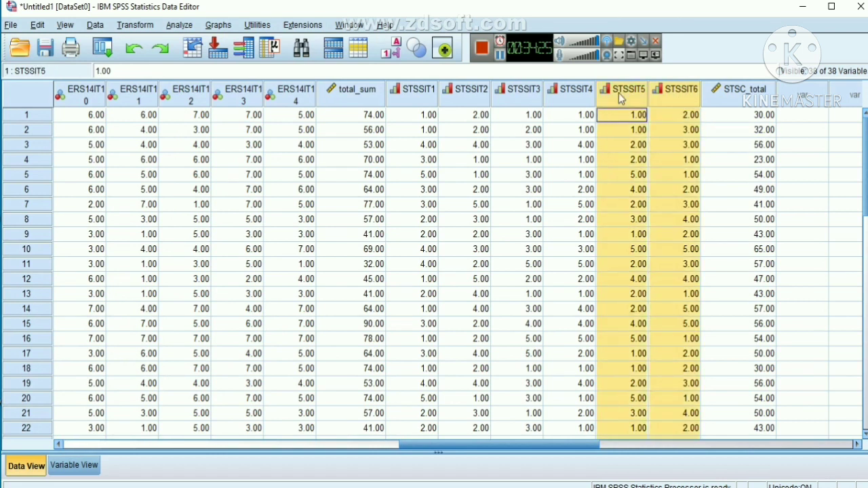
{"action": "left_click", "coordinate": [580, 97], "text": "shift"}
{"action": "left_click", "coordinate": [536, 93], "text": "shift"}
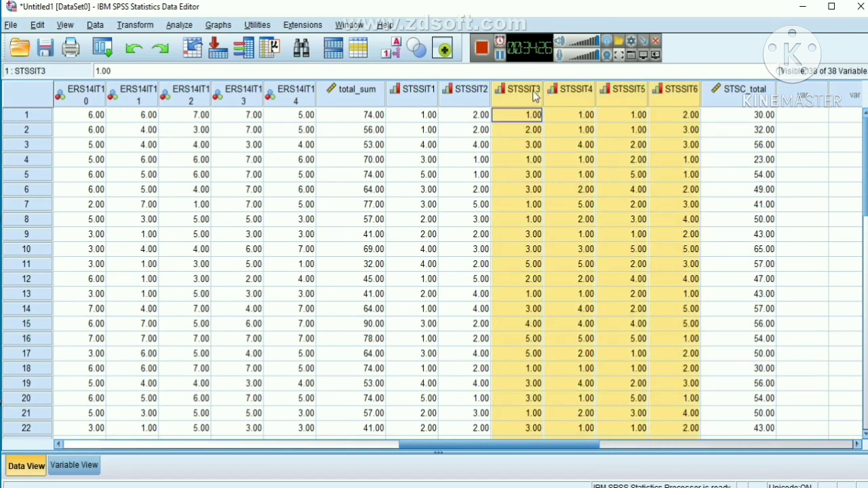
{"action": "left_click", "coordinate": [478, 99], "text": "shift"}
{"action": "left_click", "coordinate": [414, 101], "text": "shift"}
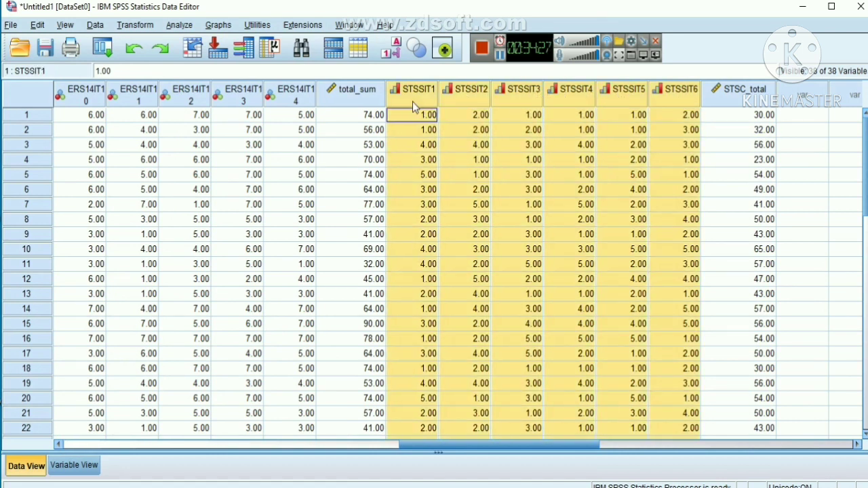
{"action": "left_click", "coordinate": [292, 97], "text": "ctrl"}
{"action": "left_click", "coordinate": [250, 97], "text": "shift"}
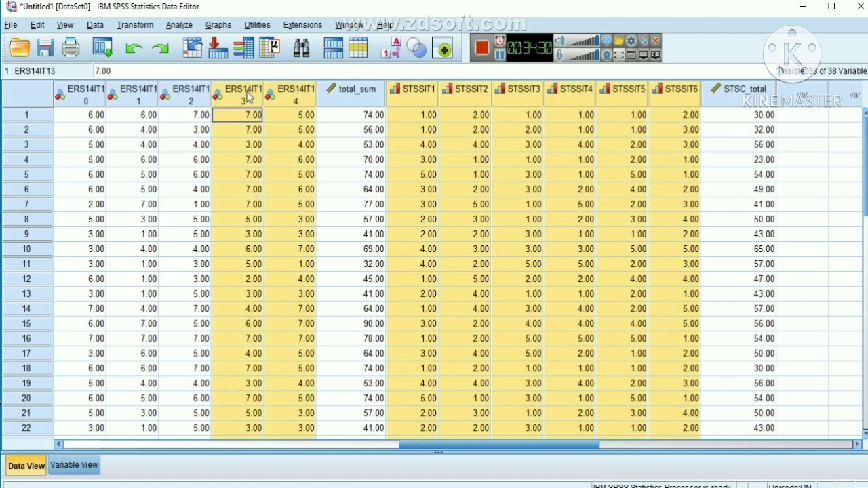
{"action": "left_click", "coordinate": [190, 102], "text": "shift"}
{"action": "left_click", "coordinate": [152, 101], "text": "shift"}
{"action": "left_click", "coordinate": [89, 101], "text": "shift"}
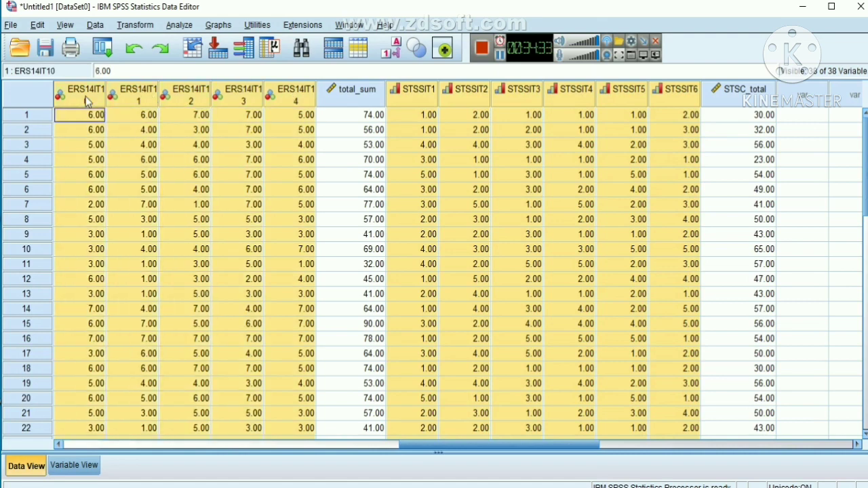
{"action": "key", "text": "Delete"}
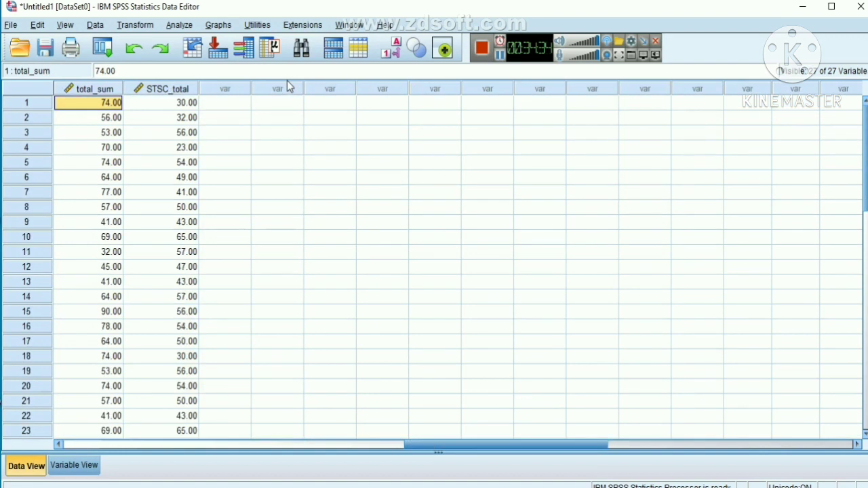
Delete the item variables ERS14IT1 to ERS14IT9 from the data set
{"action": "left_click", "coordinate": [59, 444]}
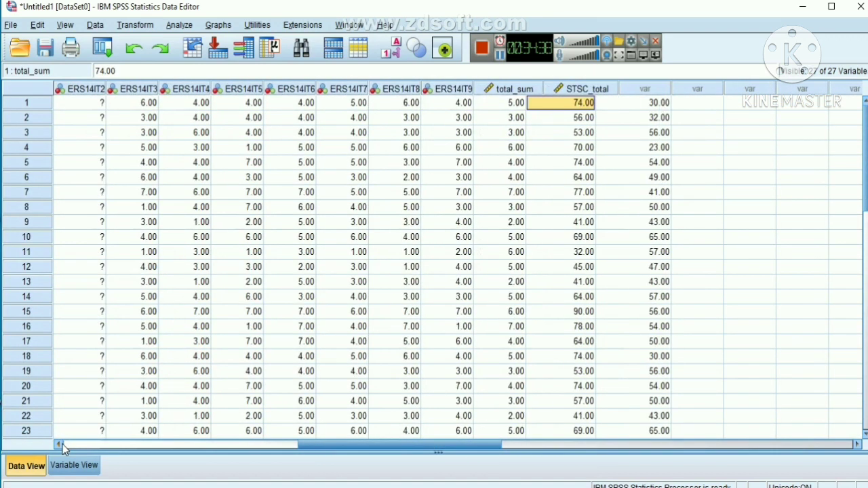
{"action": "left_click", "coordinate": [61, 444]}
{"action": "left_click", "coordinate": [513, 89], "text": "shift"}
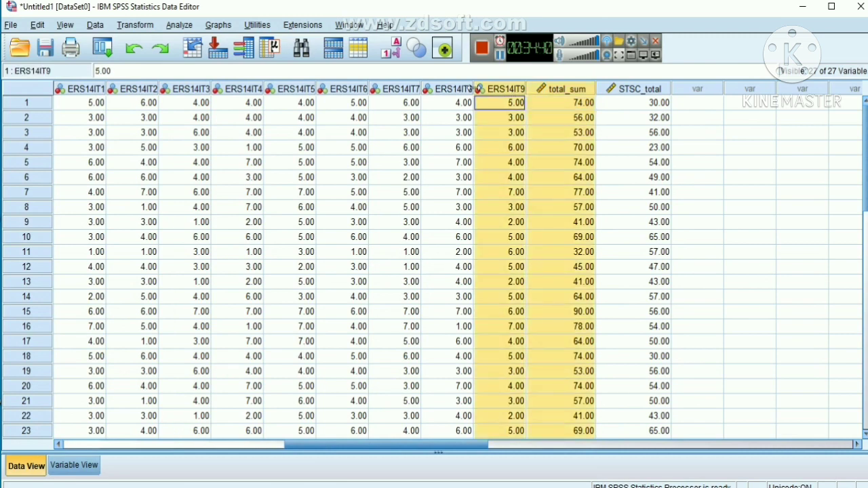
{"action": "left_click", "coordinate": [557, 100]}
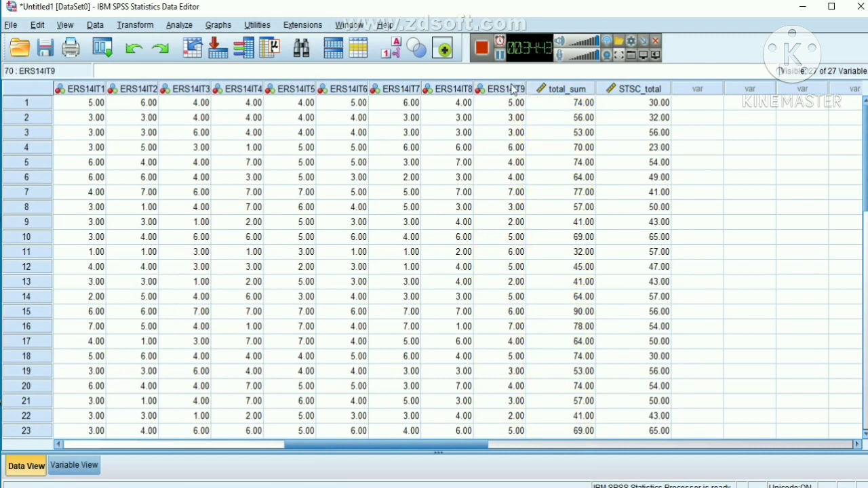
{"action": "left_click", "coordinate": [513, 89]}
{"action": "left_click", "coordinate": [443, 91], "text": "shift"}
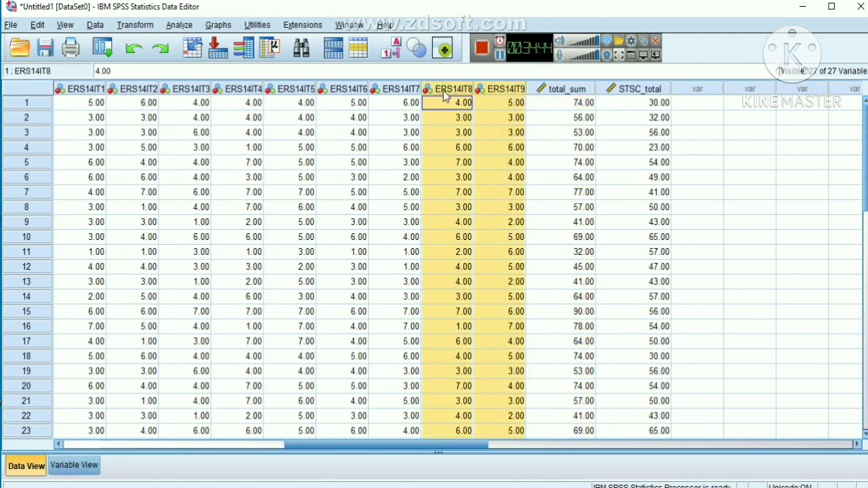
{"action": "left_click", "coordinate": [397, 88], "text": "shift"}
{"action": "left_click", "coordinate": [352, 90], "text": "shift"}
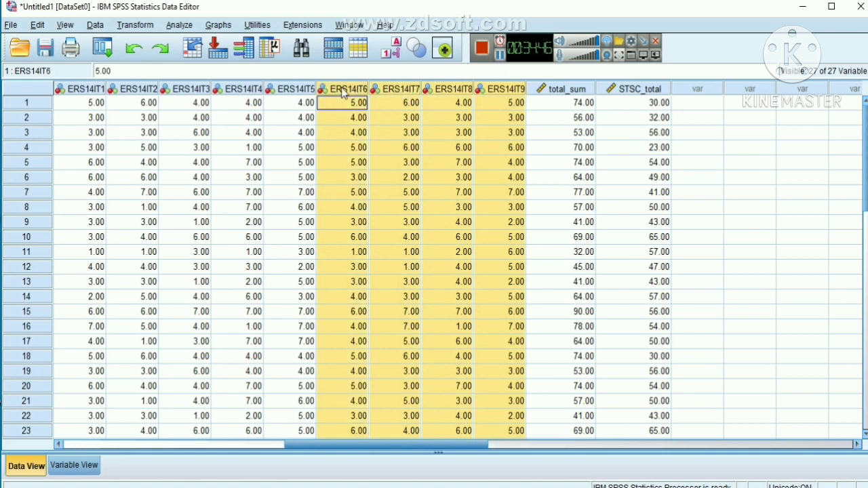
{"action": "left_click", "coordinate": [293, 91], "text": "shift"}
{"action": "left_click", "coordinate": [245, 91], "text": "shift"}
{"action": "left_click", "coordinate": [203, 91], "text": "shift"}
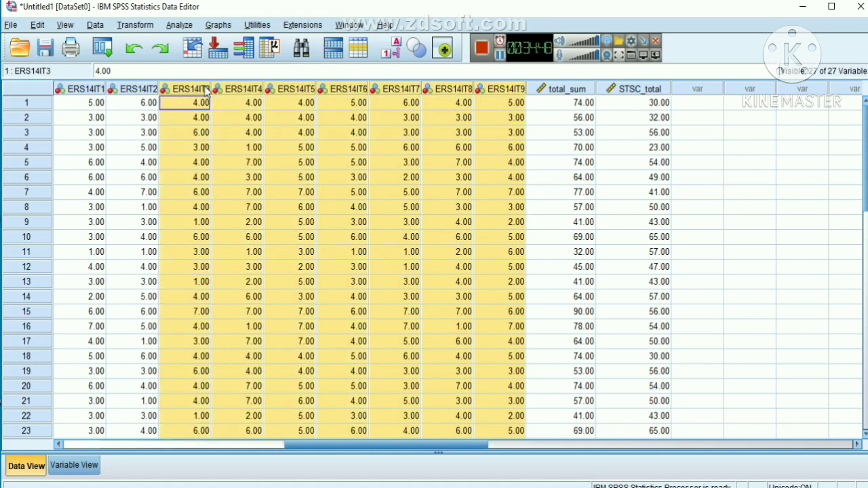
{"action": "left_click", "coordinate": [144, 91], "text": "shift"}
{"action": "left_click", "coordinate": [86, 93], "text": "shift"}
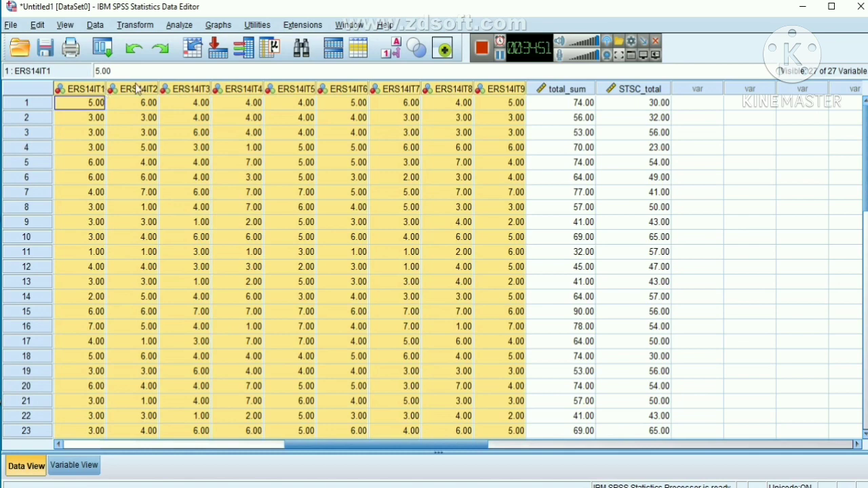
{"action": "key", "text": "Delete"}
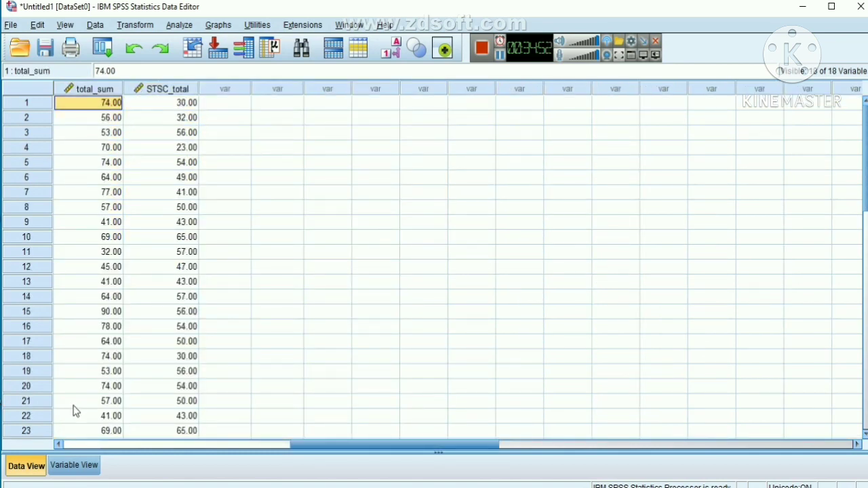
Delete the item variables ERSit8 to ERSit14 from the data set
{"action": "left_click", "coordinate": [59, 445]}
{"action": "left_click", "coordinate": [60, 446]}
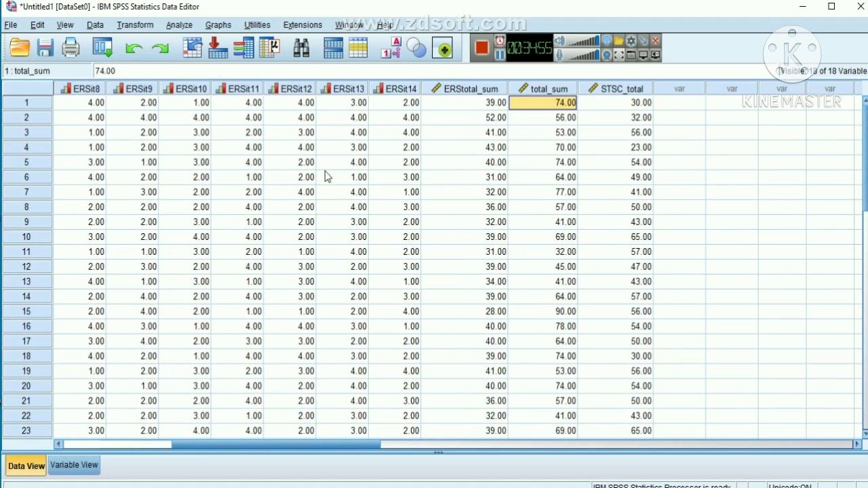
{"action": "left_click", "coordinate": [396, 89], "text": "ctrl"}
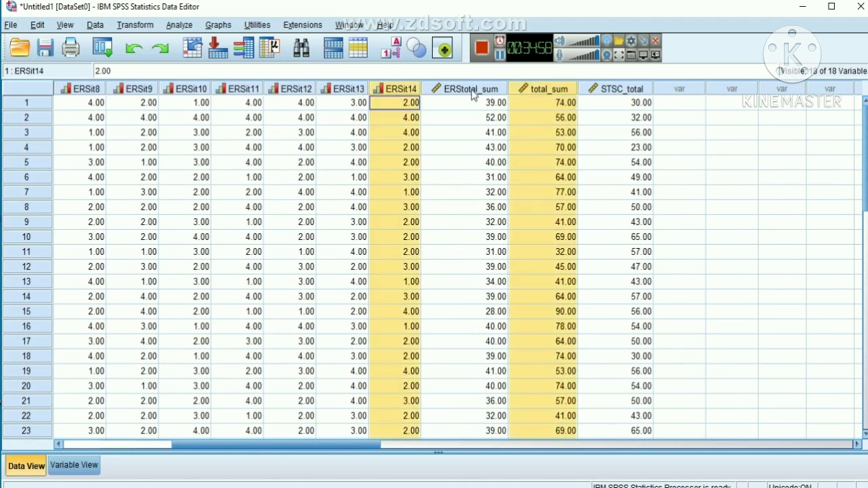
{"action": "left_click", "coordinate": [525, 99]}
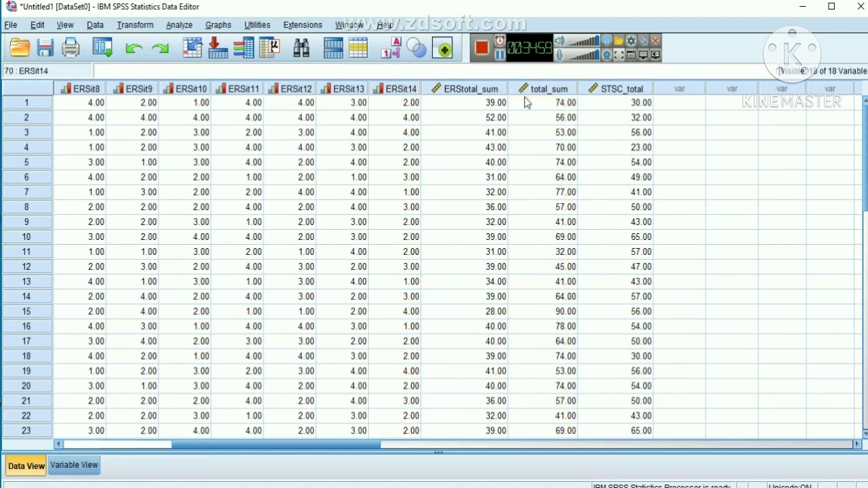
{"action": "left_click", "coordinate": [400, 89]}
{"action": "left_click", "coordinate": [357, 89], "text": "ctrl"}
{"action": "left_click", "coordinate": [292, 89], "text": "ctrl"}
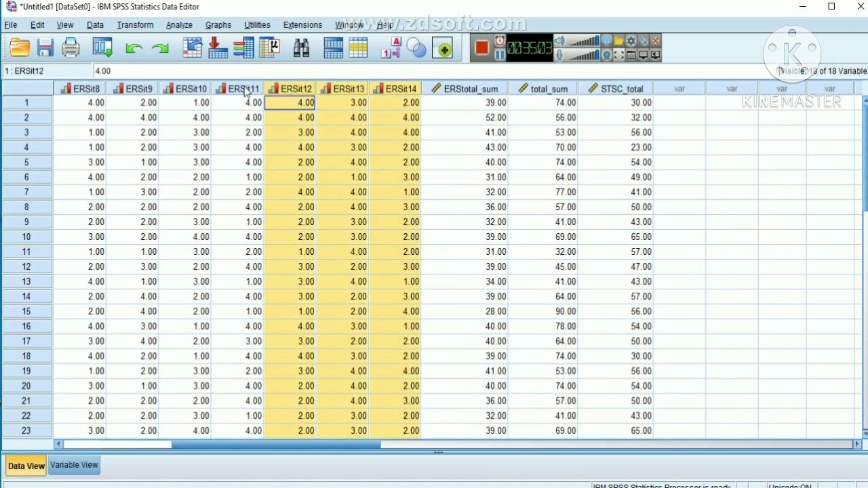
{"action": "left_click", "coordinate": [246, 89], "text": "ctrl"}
{"action": "left_click", "coordinate": [205, 90], "text": "ctrl"}
{"action": "left_click", "coordinate": [140, 89], "text": "ctrl"}
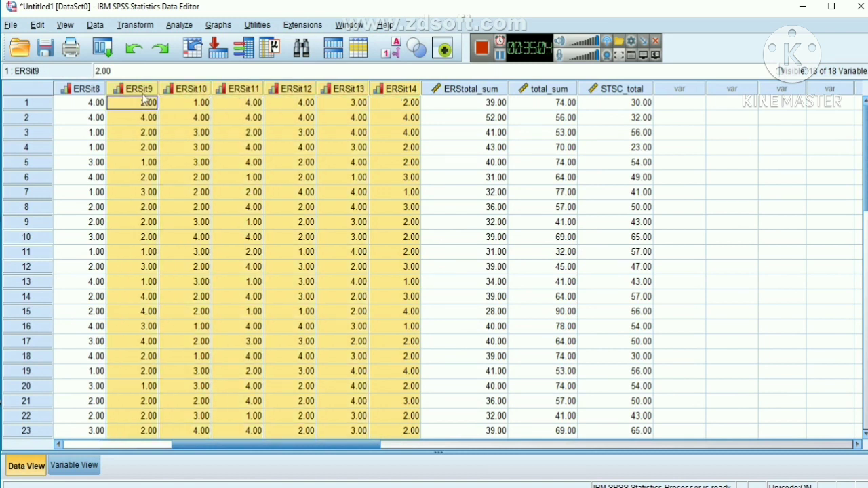
{"action": "left_click", "coordinate": [93, 88], "text": "ctrl"}
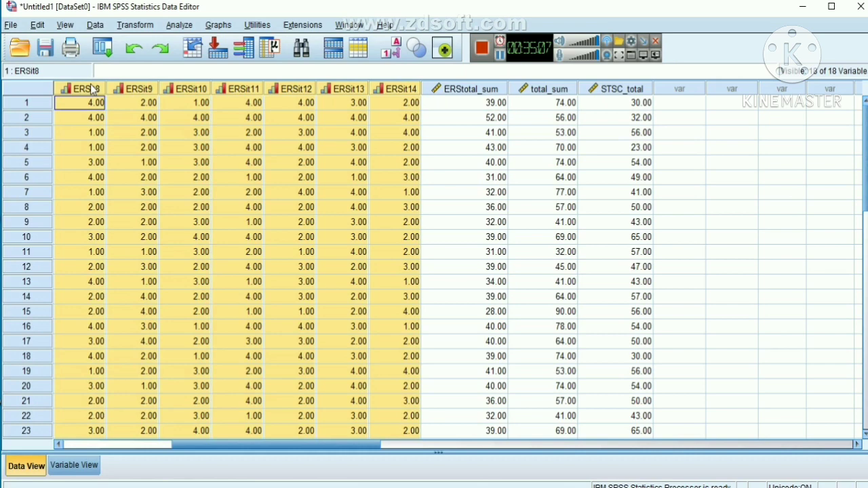
{"action": "key", "text": "Delete"}
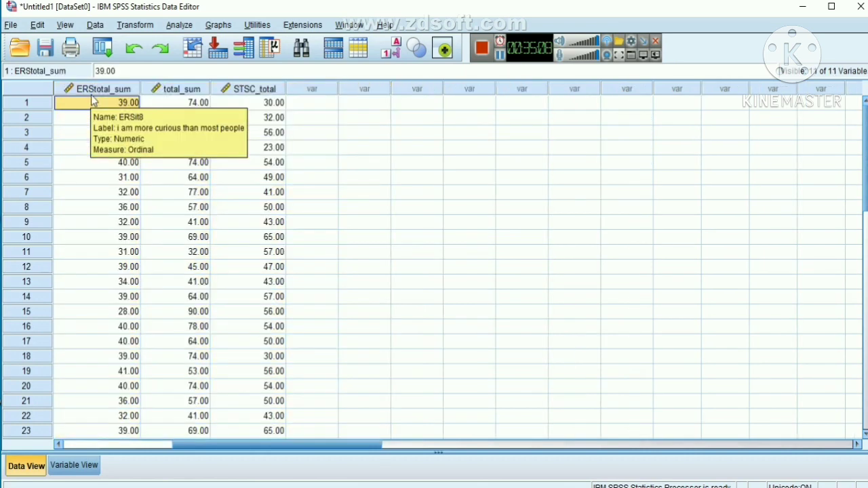
Delete the remaining item variables ERSit1 to ERSit7 from the data set
{"action": "left_click", "coordinate": [66, 444]}
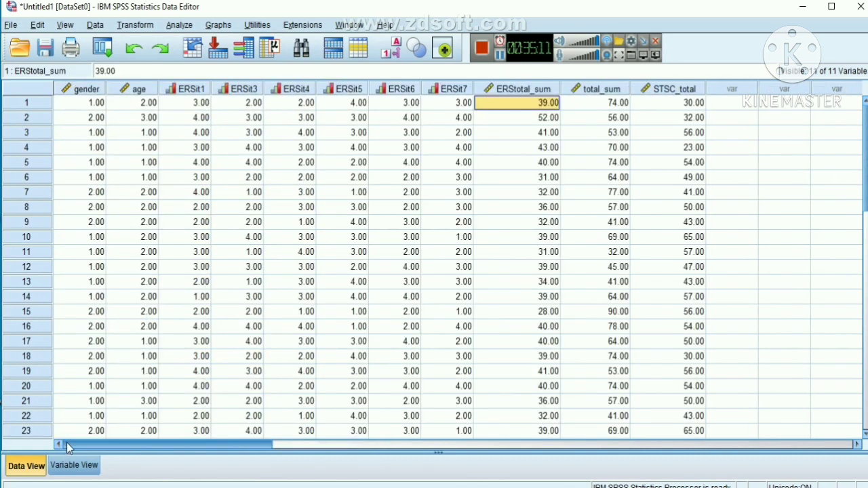
{"action": "left_click", "coordinate": [436, 91], "text": "shift"}
{"action": "left_click", "coordinate": [512, 89]}
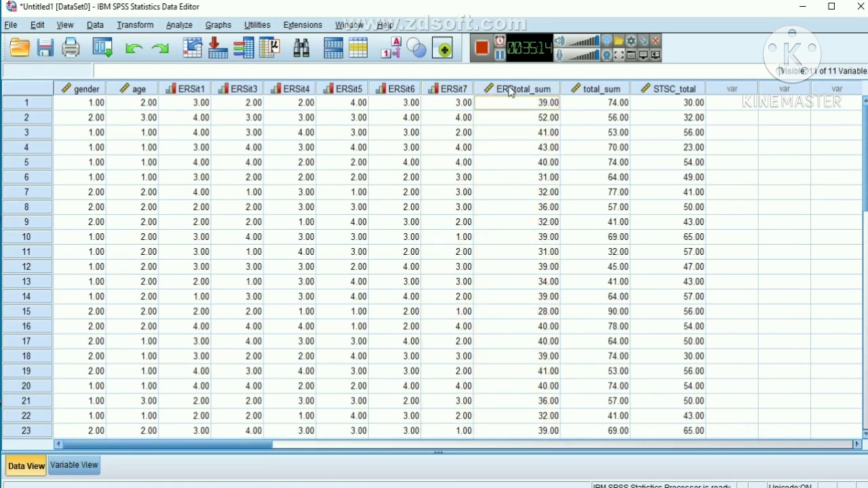
{"action": "left_click_drag", "start_coordinate": [459, 93], "coordinate": [196, 92]}
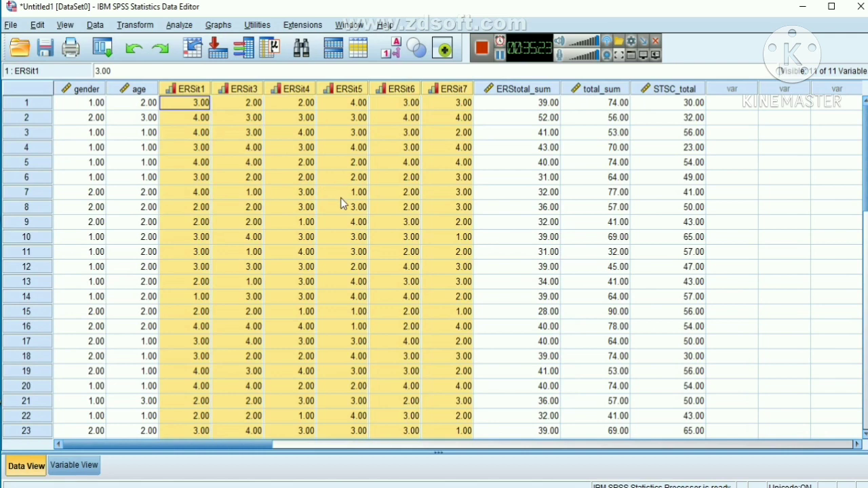
{"action": "key", "text": "Delete"}
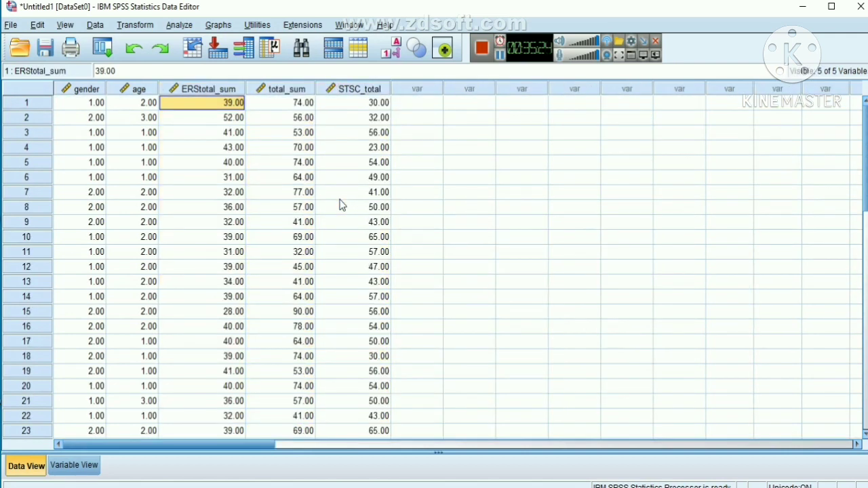
Give the variable total_sum the label "total score of 14 item"
{"action": "left_click", "coordinate": [70, 469]}
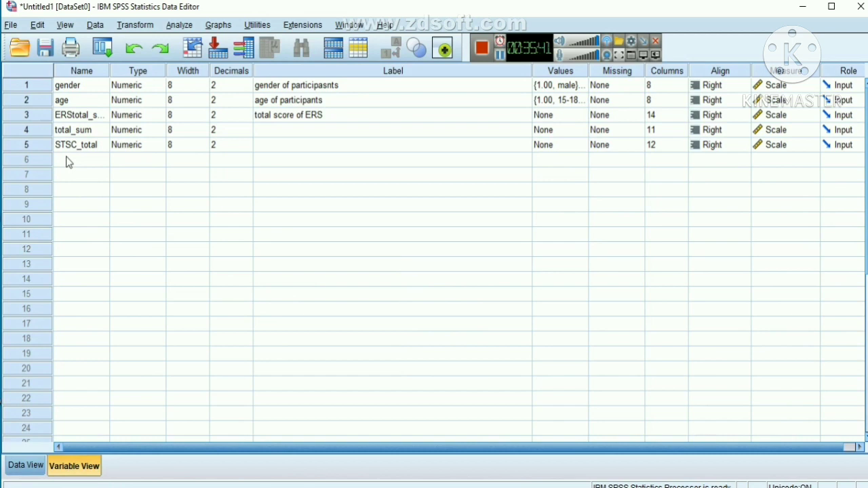
{"action": "left_click", "coordinate": [266, 125]}
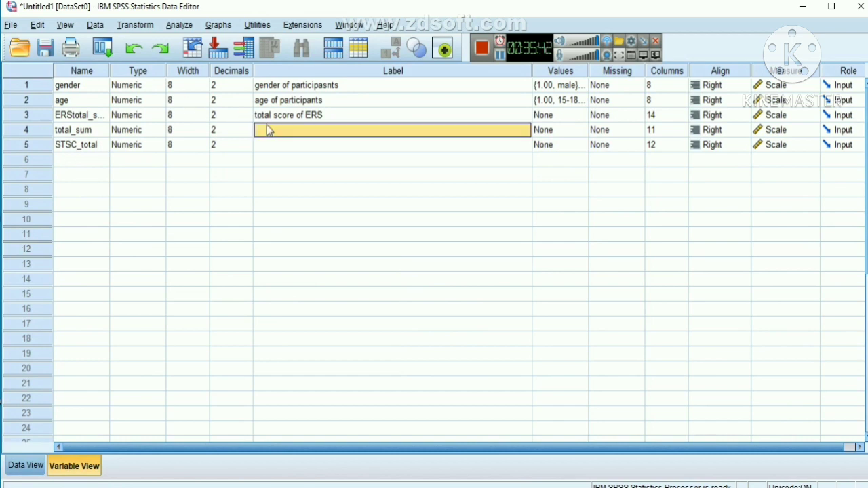
{"action": "left_click", "coordinate": [267, 125]}
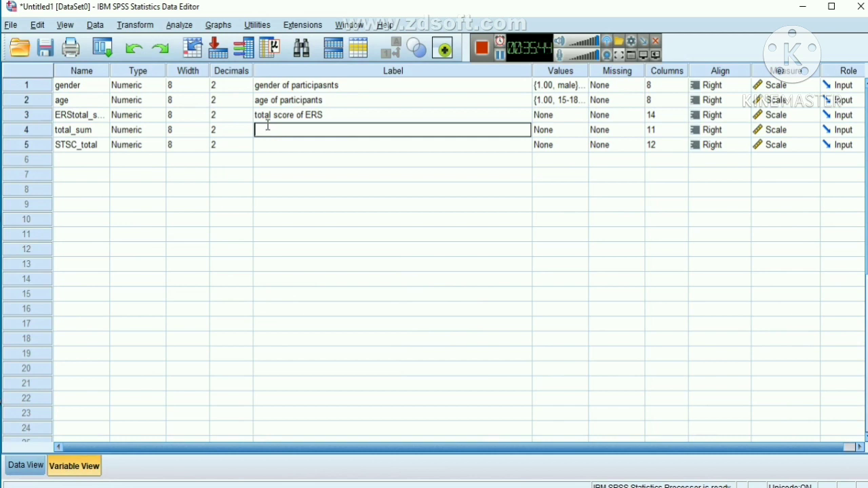
{"action": "type", "text": "total score of 1"}
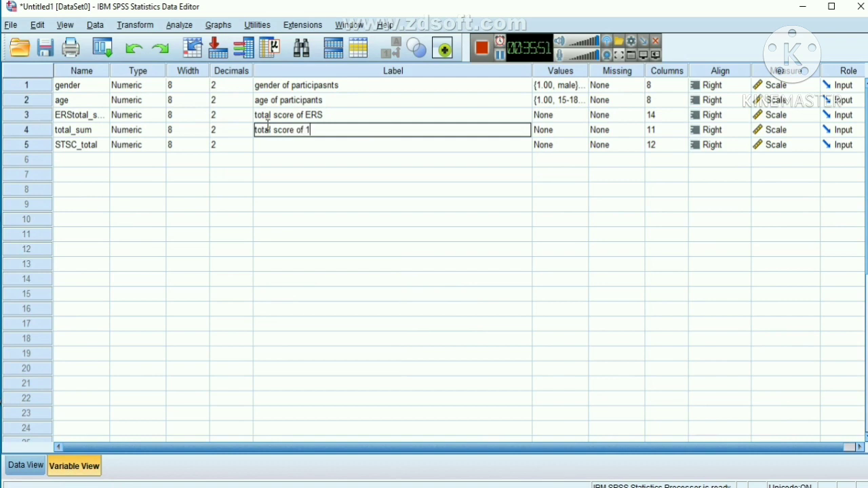
{"action": "type", "text": "4 itwe"}
Give the variable STSC_total the label "secondary traumatic stress scale"
{"action": "left_click", "coordinate": [271, 146]}
{"action": "left_click", "coordinate": [271, 147]}
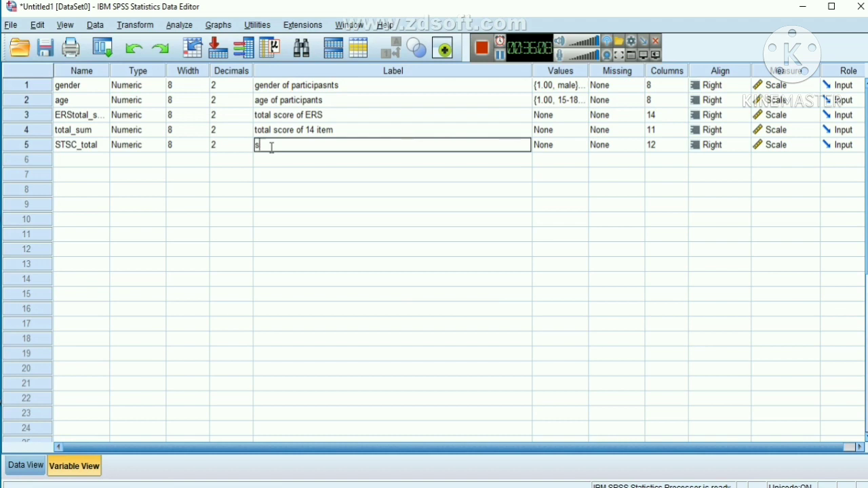
{"action": "type", "text": "econfdary trau"}
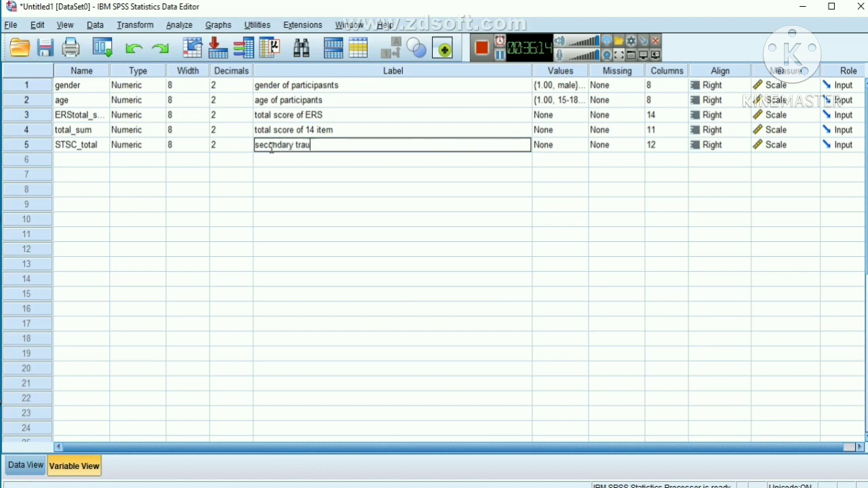
{"action": "type", "text": "matic stress scale"}
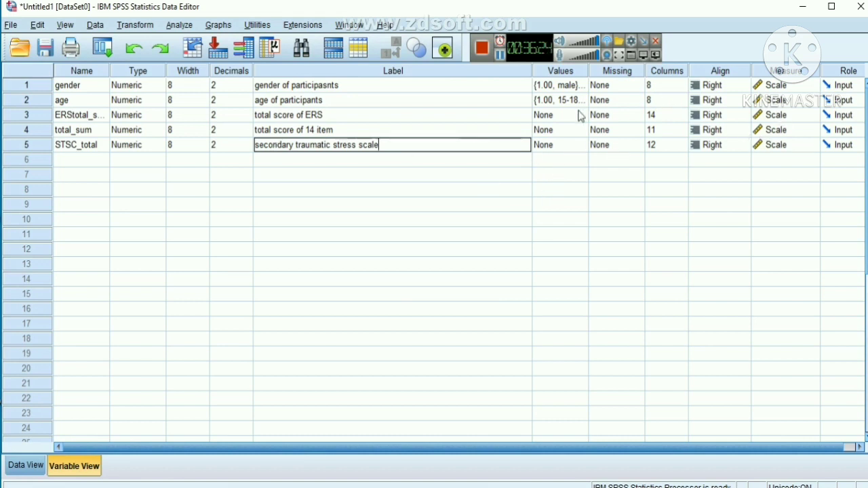
Add a value label to the ERS total score variable, defining 1 as "0_10 very low resilience"
{"action": "left_click", "coordinate": [551, 119]}
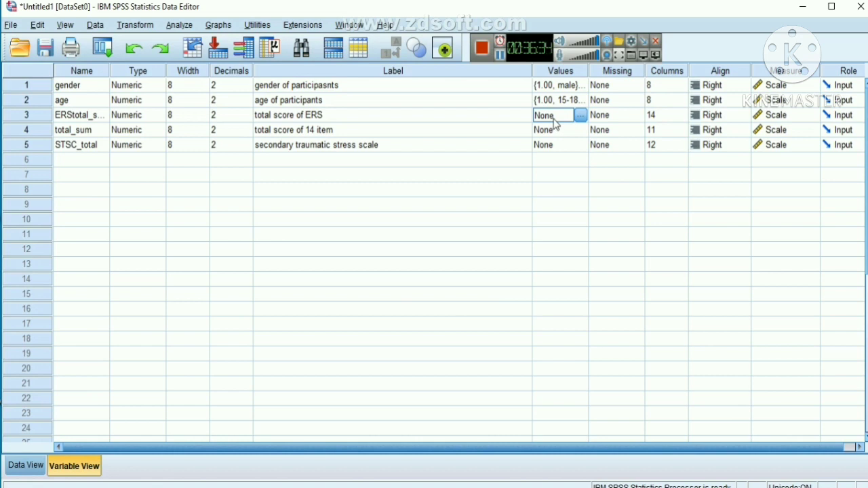
{"action": "left_click", "coordinate": [580, 116]}
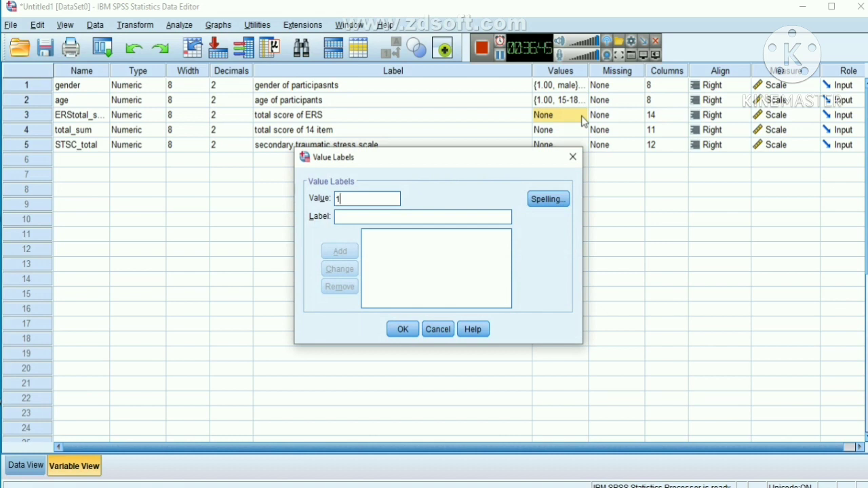
{"action": "type", "text": "1"}
{"action": "type", "text": "0"}
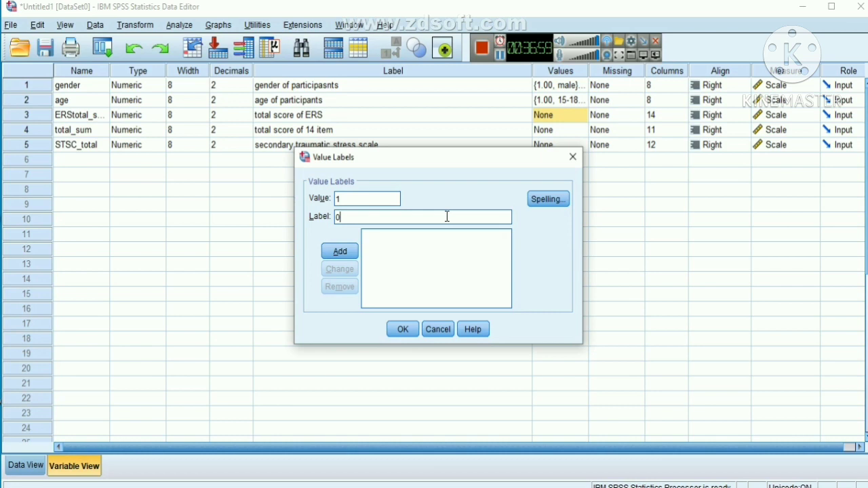
{"action": "type", "text": "_10 very low resilie"}
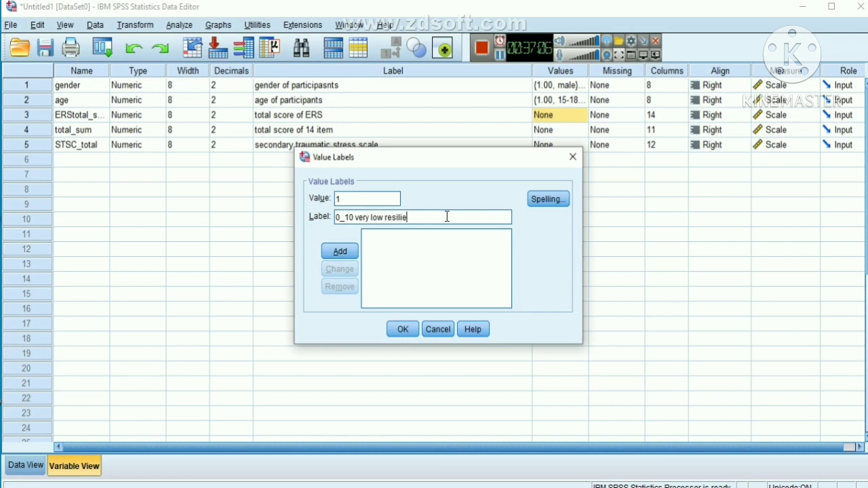
{"action": "type", "text": "nce"}
{"action": "left_click", "coordinate": [341, 251]}
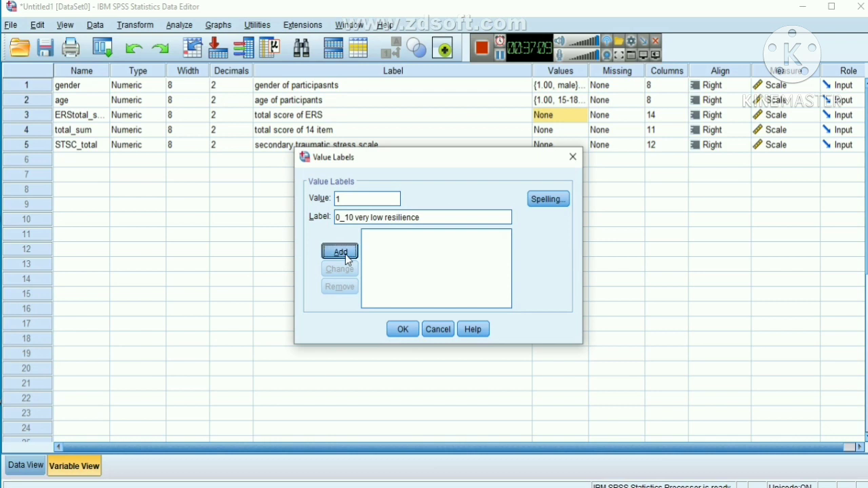
Add the value label 2 = "11_22 low resiliency trait" for the ERS total score
{"action": "type", "text": "2"}
{"action": "left_click", "coordinate": [350, 218]}
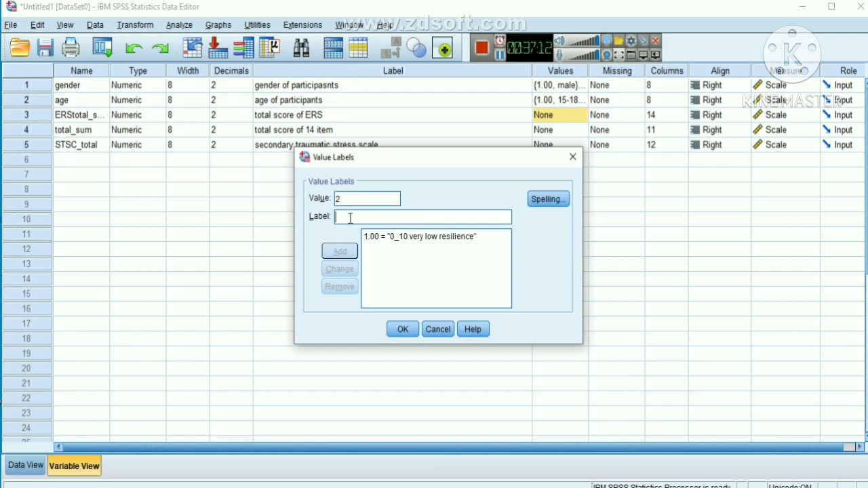
{"action": "type", "text": "11"}
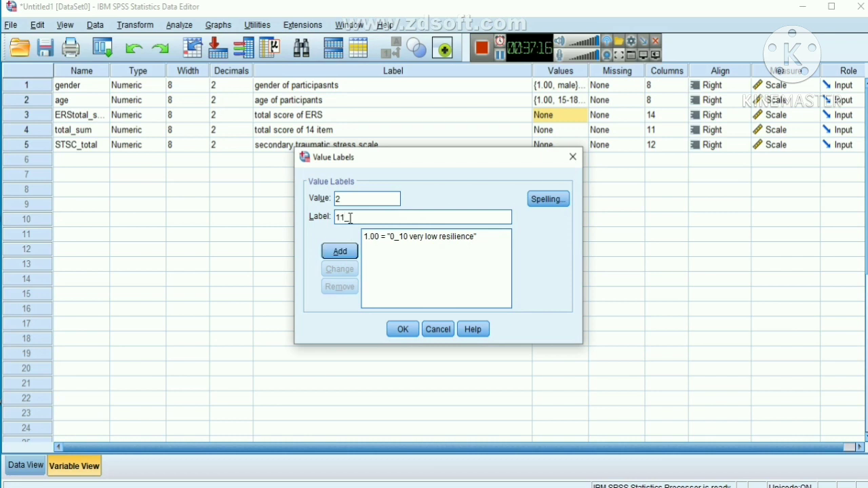
{"action": "type", "text": "_22 low resiliency "}
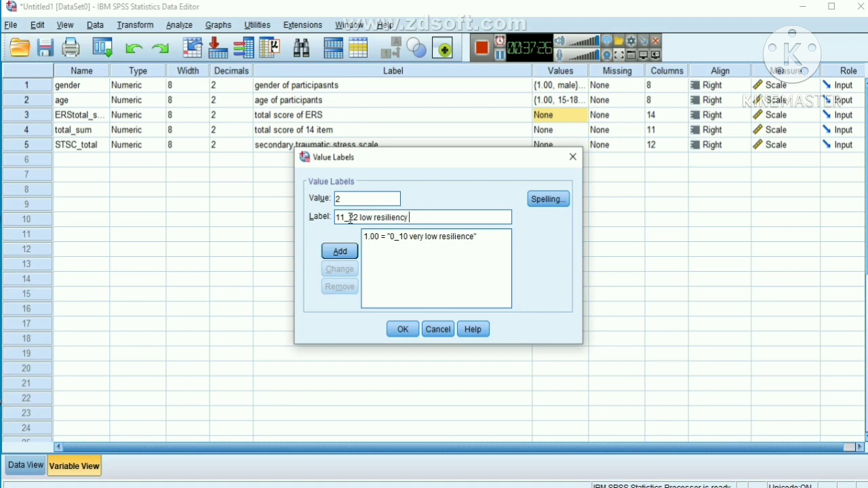
{"action": "type", "text": "trait"}
{"action": "left_click", "coordinate": [337, 251]}
Add the value label 3 = "23_34 undetermined trait" for the ERS total score
{"action": "type", "text": "3"}
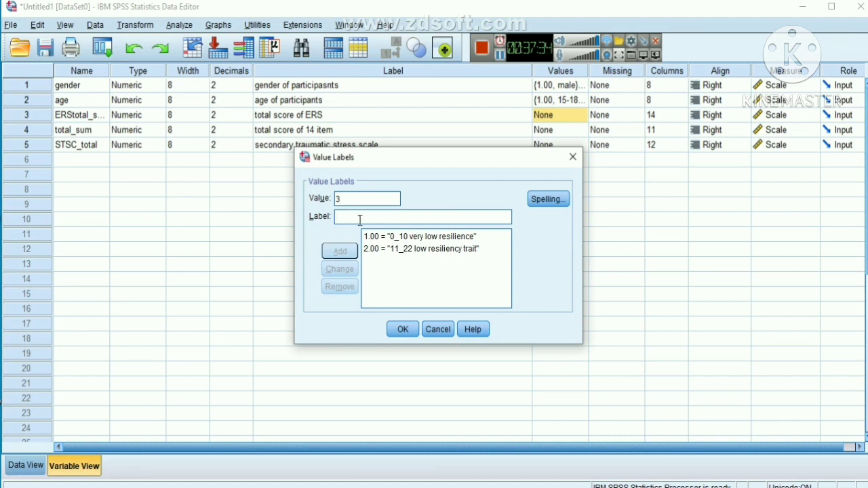
{"action": "type", "text": "23"}
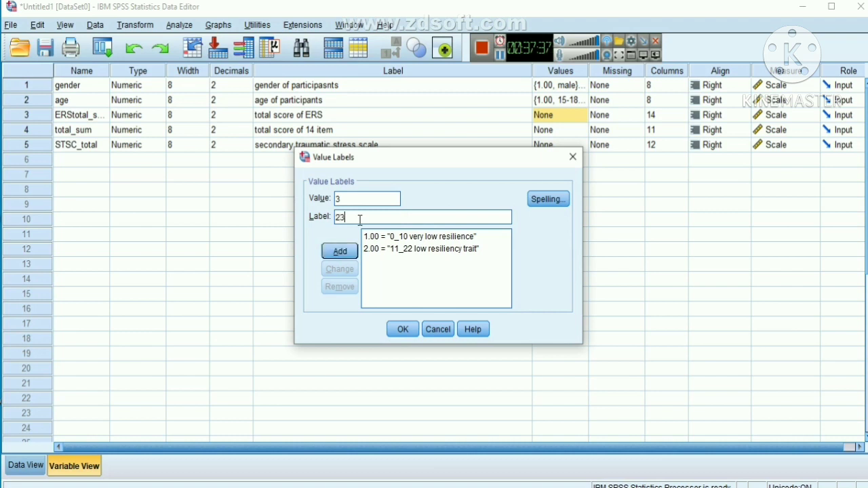
{"action": "type", "text": "_34 Undetermined "}
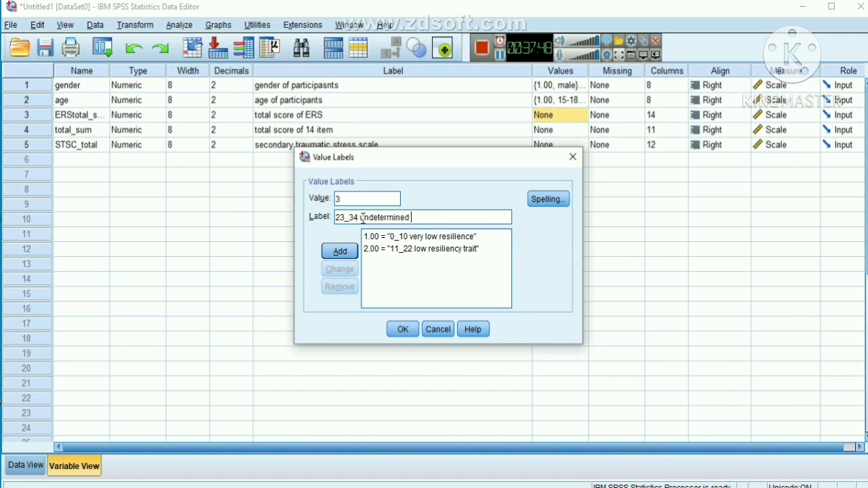
{"action": "type", "text": "trait"}
{"action": "left_click", "coordinate": [342, 251]}
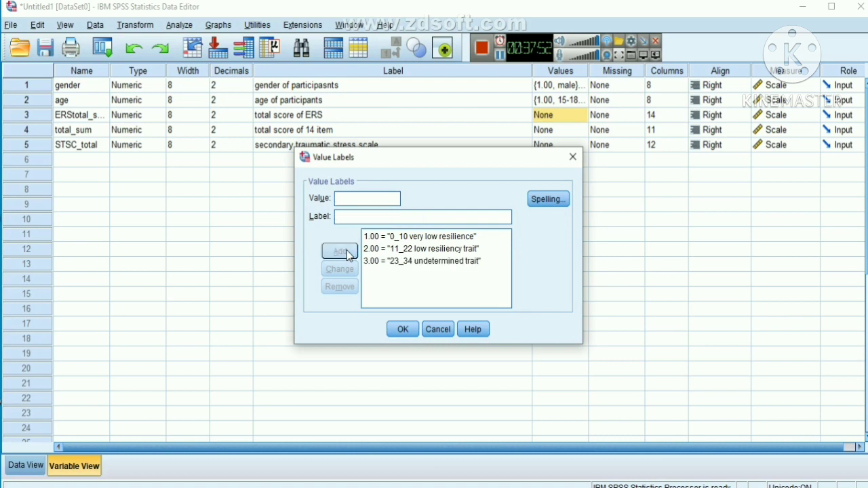
Add the value label 4 = "35_46 high resiliency trait" for the ERS total score
{"action": "type", "text": "4"}
{"action": "left_click", "coordinate": [352, 217]}
{"action": "type", "text": "35"}
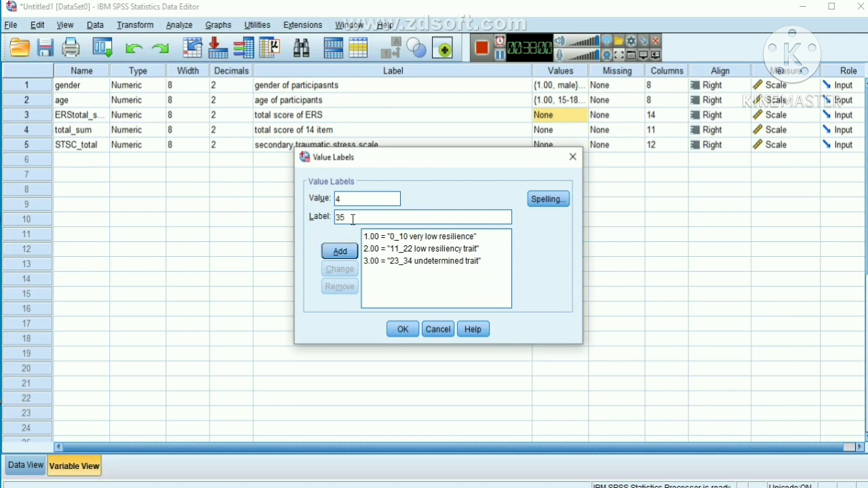
{"action": "type", "text": "_46 high resilienc"}
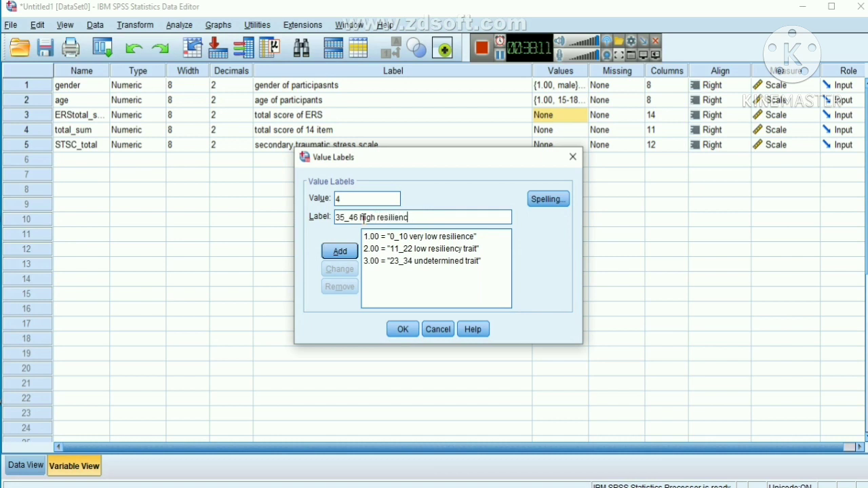
{"action": "type", "text": "y trait"}
{"action": "left_click", "coordinate": [352, 251]}
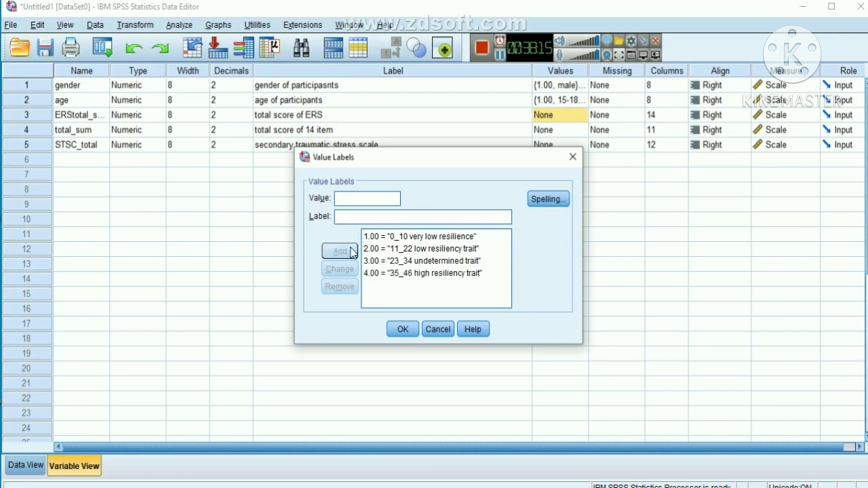
Add the value label 5 = "very high resiliency trait" for the ERS total score and apply the value labels
{"action": "type", "text": "5"}
{"action": "left_click", "coordinate": [360, 217]}
{"action": "type", "text": "v"}
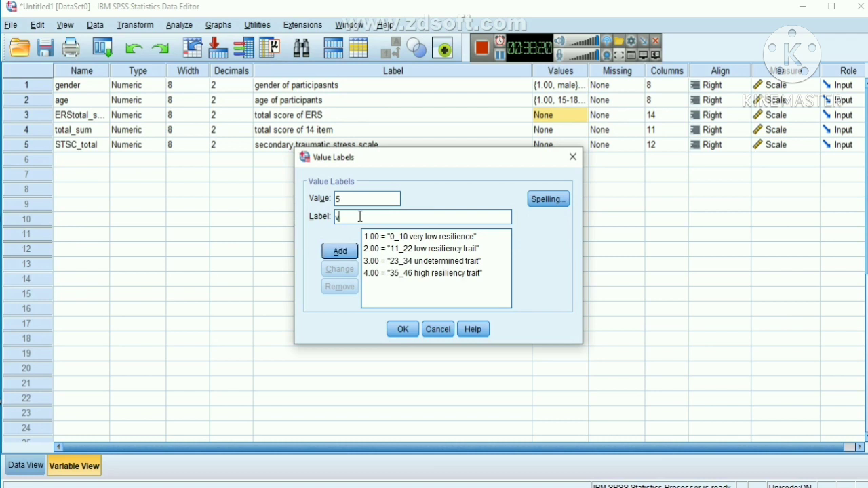
{"action": "type", "text": "ery high resiliency tra"}
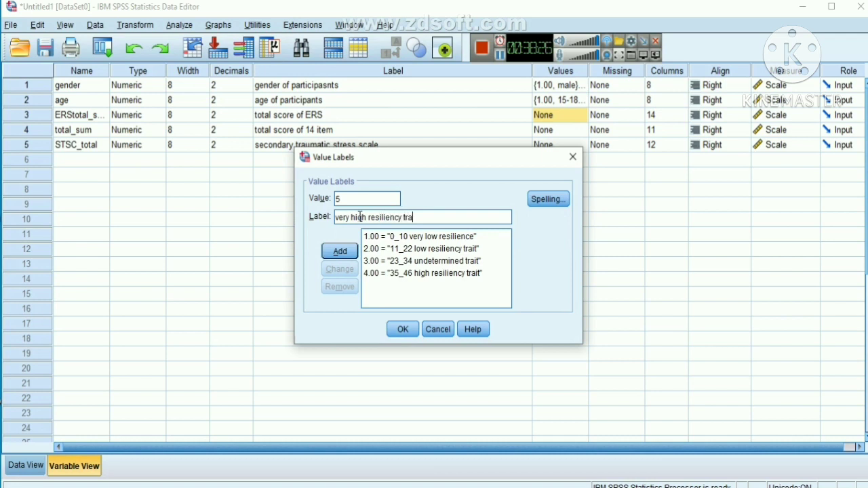
{"action": "type", "text": "it"}
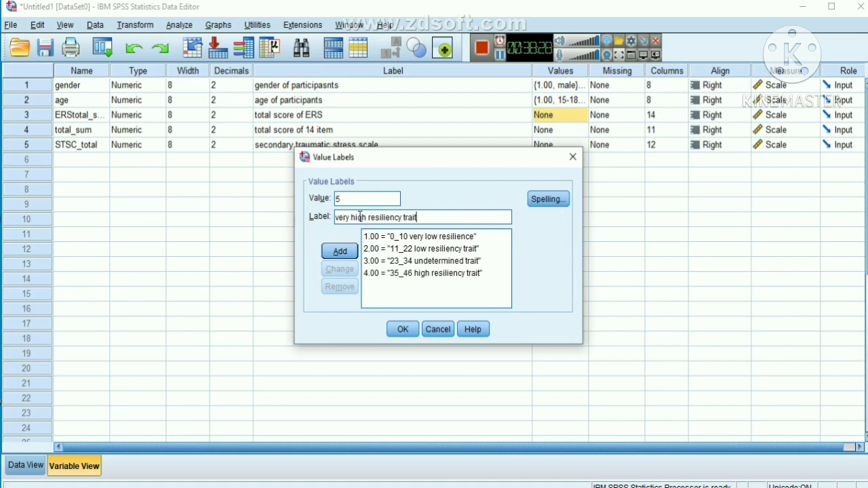
{"action": "left_click", "coordinate": [349, 252]}
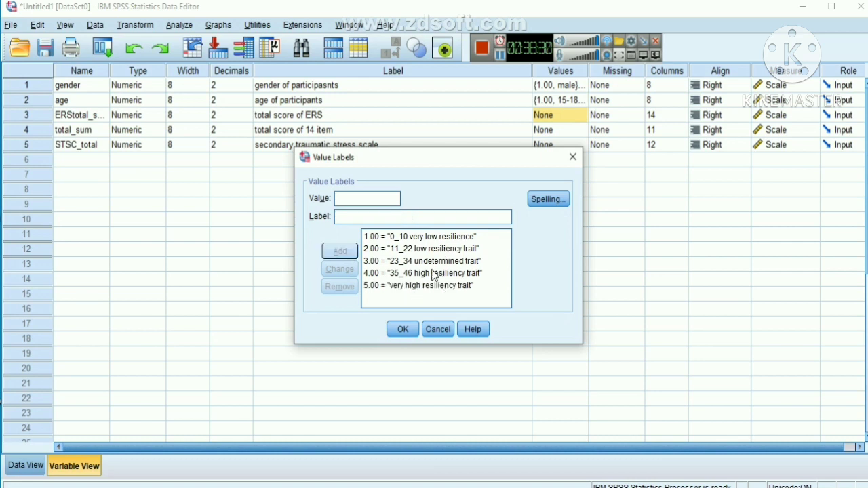
{"action": "left_click", "coordinate": [412, 328]}
Add a value label to total_sum, defining 1 as "very low resilience tendencies"
{"action": "left_click", "coordinate": [558, 130]}
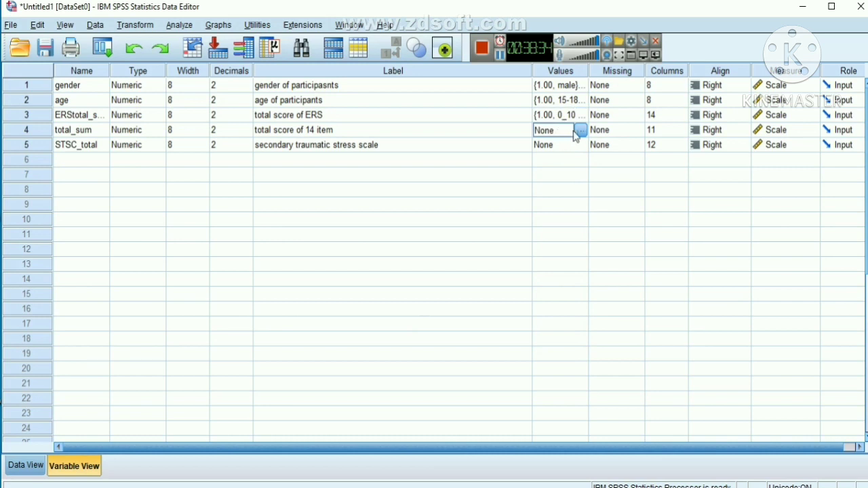
{"action": "left_click", "coordinate": [580, 130]}
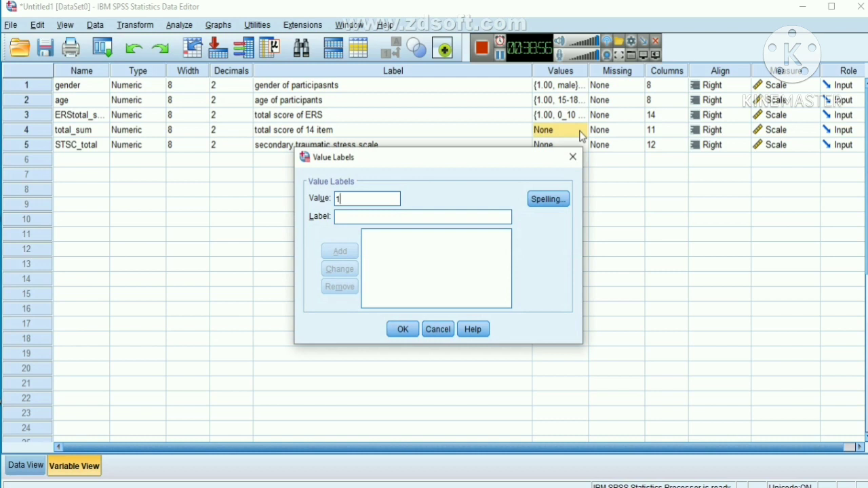
{"action": "type", "text": "1"}
{"action": "left_click", "coordinate": [418, 215]}
{"action": "type", "text": "very"}
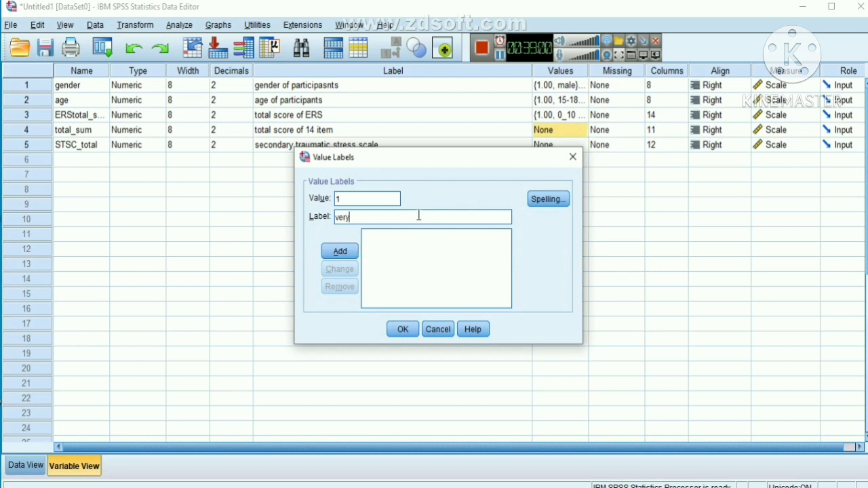
{"action": "type", "text": " low"}
{"action": "type", "text": "resilience t"}
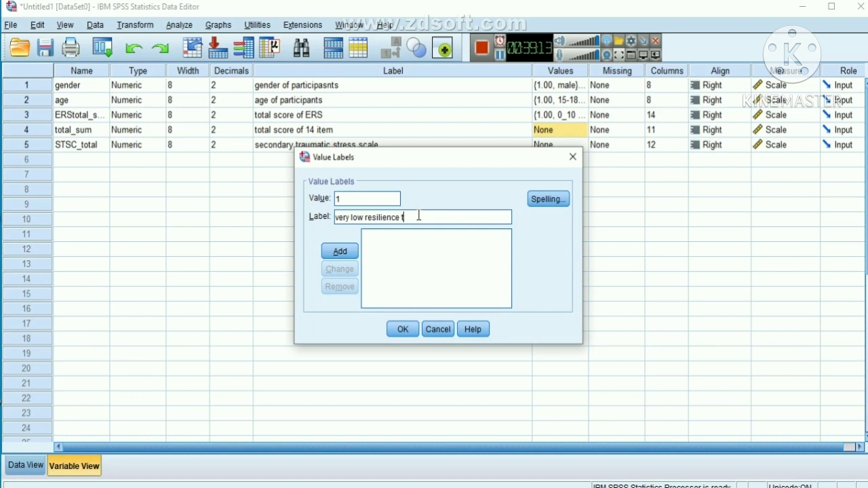
{"action": "type", "text": "endancies"}
{"action": "left_click", "coordinate": [346, 251]}
Add the value label 2 = "low resilience tendencies" for total_sum
{"action": "type", "text": "2"}
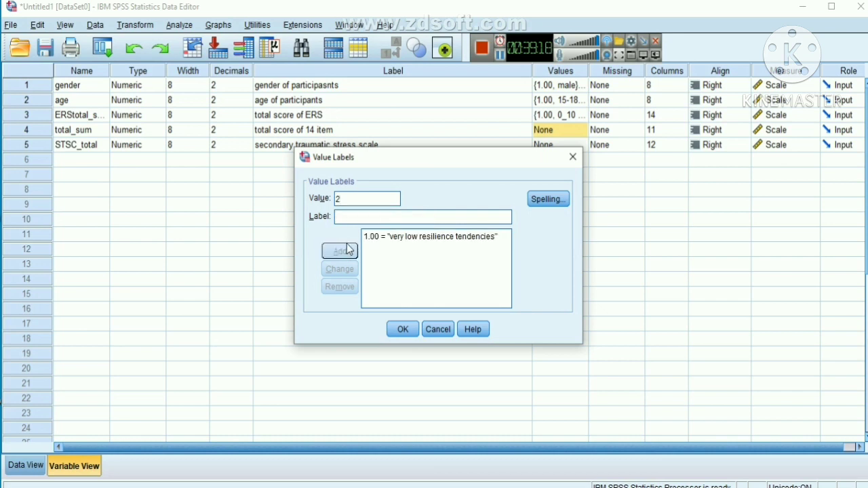
{"action": "left_click", "coordinate": [359, 216]}
{"action": "type", "text": "low r"}
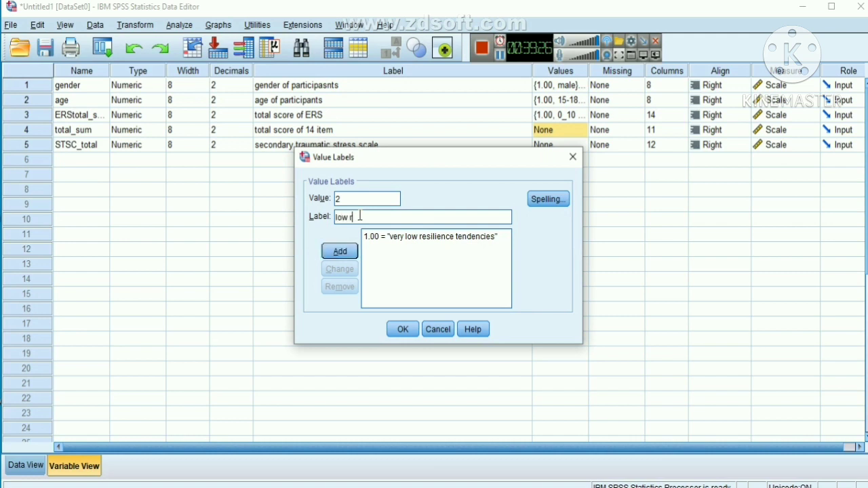
{"action": "type", "text": "esilience tendenci"}
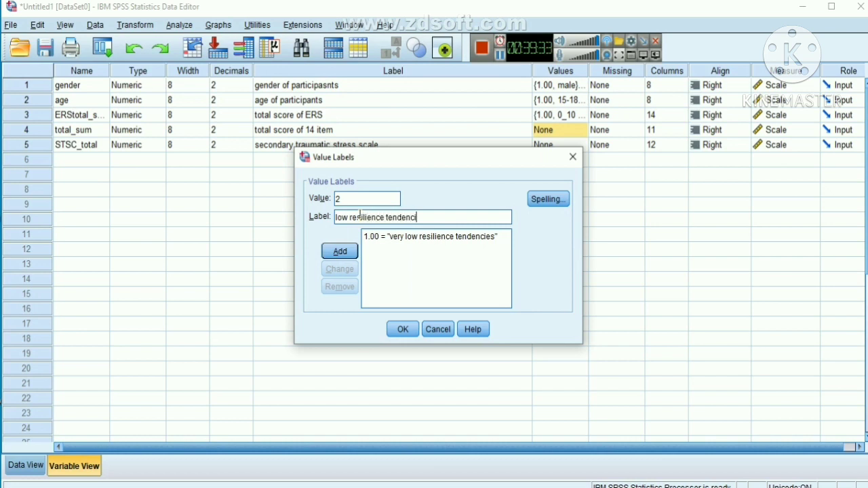
{"action": "type", "text": "es"}
{"action": "left_click", "coordinate": [351, 252]}
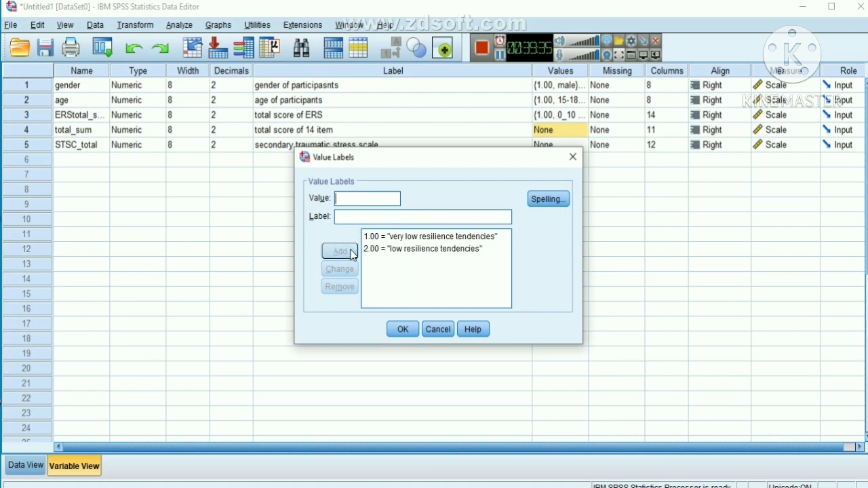
Add the value label 3 = "average" for total_sum
{"action": "type", "text": "3"}
{"action": "left_click", "coordinate": [354, 215]}
{"action": "type", "text": "average"}
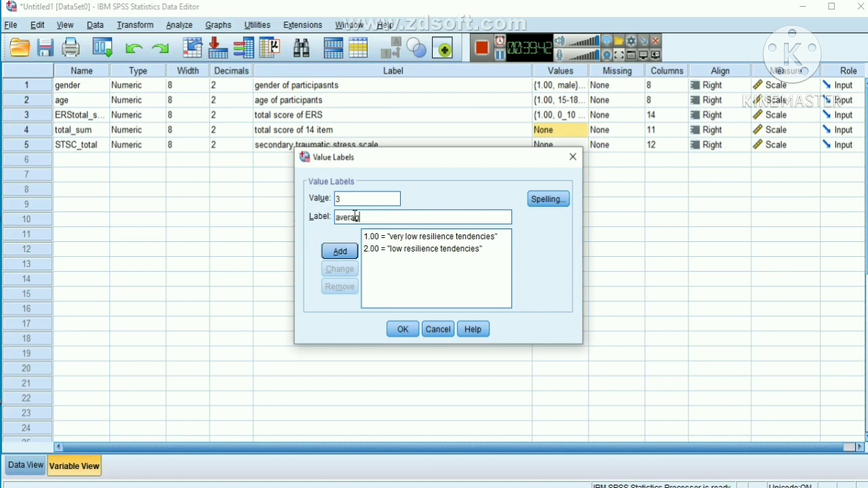
{"action": "left_click", "coordinate": [349, 254]}
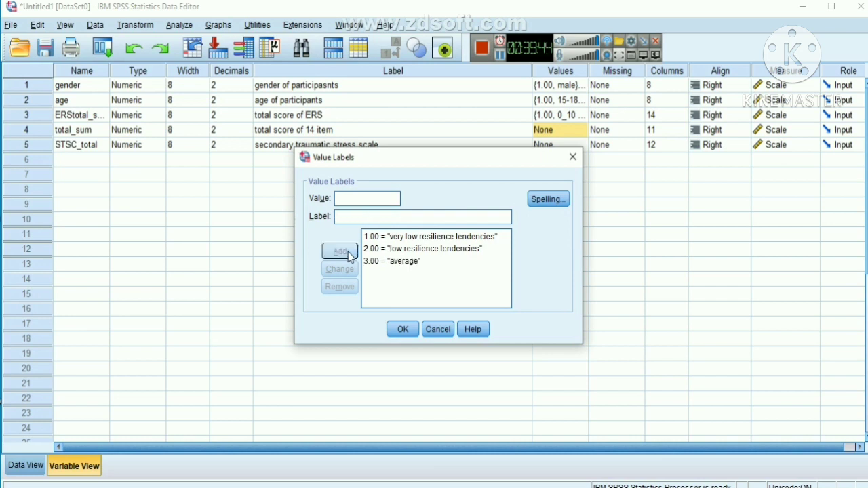
Add the value label 4 = "high resilience tendencies" for total_sum
{"action": "type", "text": "4"}
{"action": "left_click", "coordinate": [357, 217]}
{"action": "type", "text": "high res"}
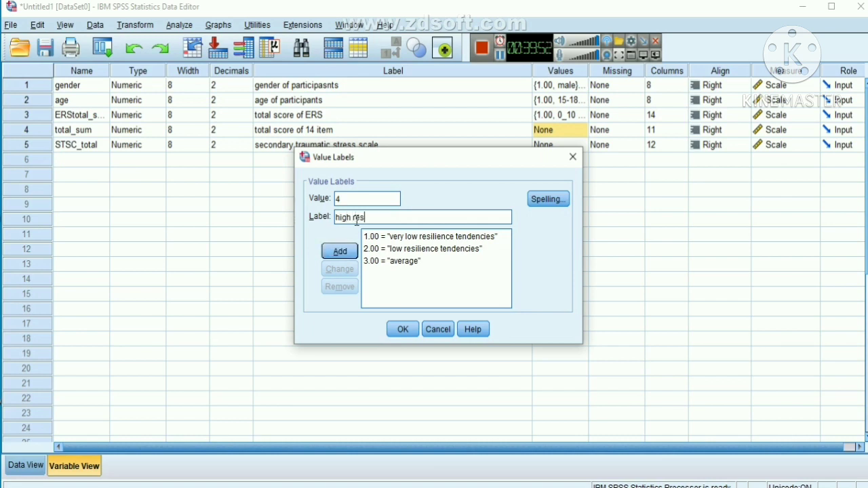
{"action": "type", "text": "ilience tendencies"}
{"action": "left_click", "coordinate": [342, 252]}
Add the value label 5 = "very high resilience tendencies" for total_sum and apply the value labels
{"action": "type", "text": "5"}
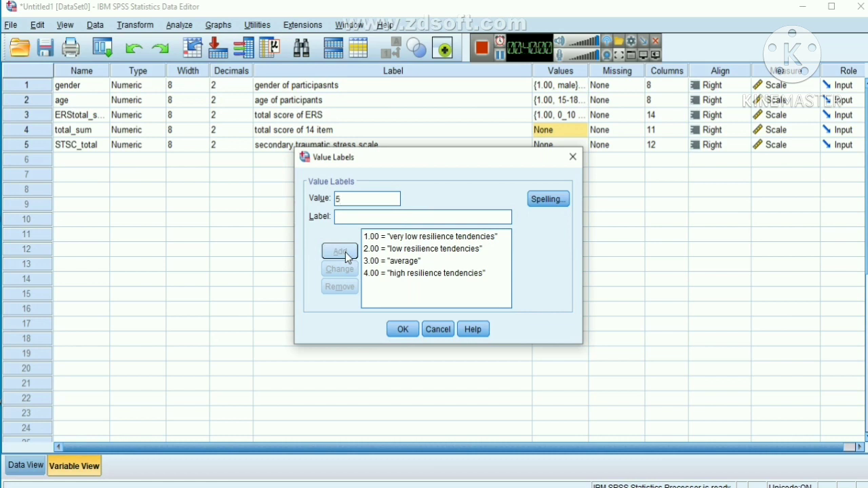
{"action": "left_click", "coordinate": [353, 217]}
{"action": "type", "text": "very"}
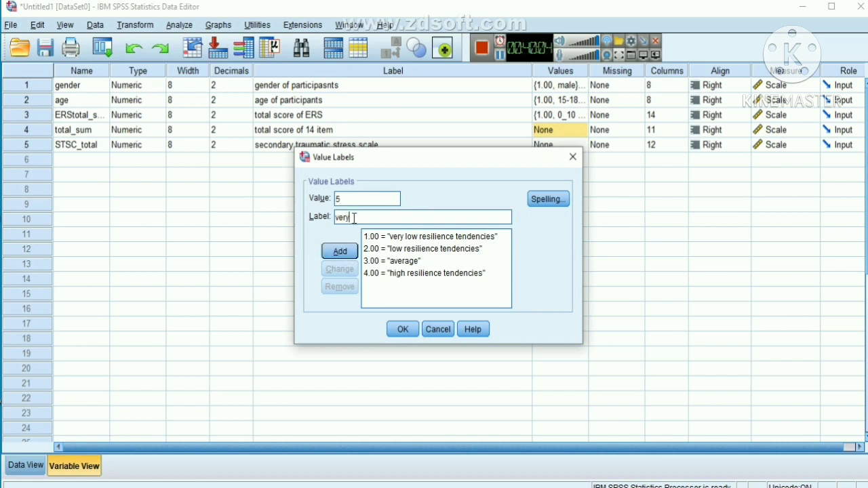
{"action": "type", "text": " high"}
{"action": "type", "text": "resilie"}
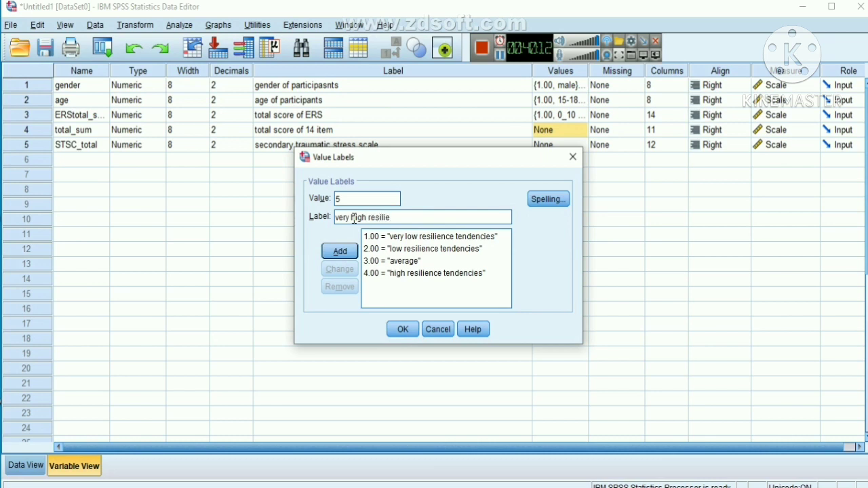
{"action": "type", "text": "nce tendencies"}
{"action": "left_click", "coordinate": [340, 252]}
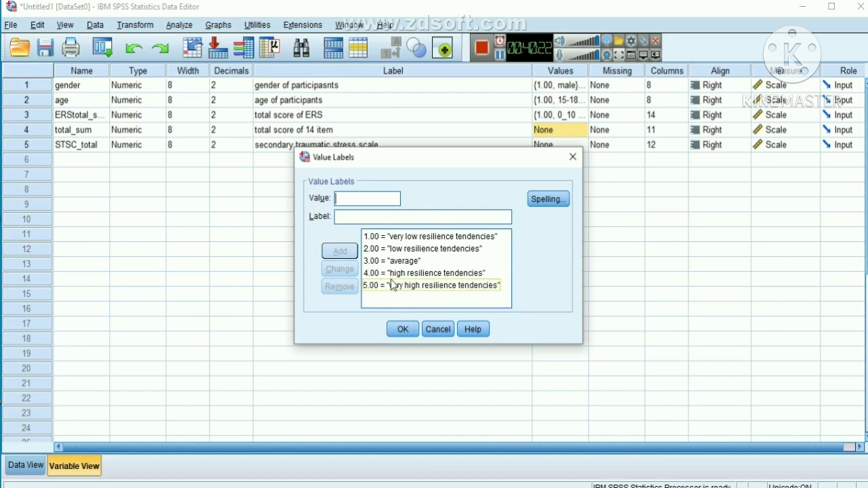
{"action": "left_click", "coordinate": [405, 330]}
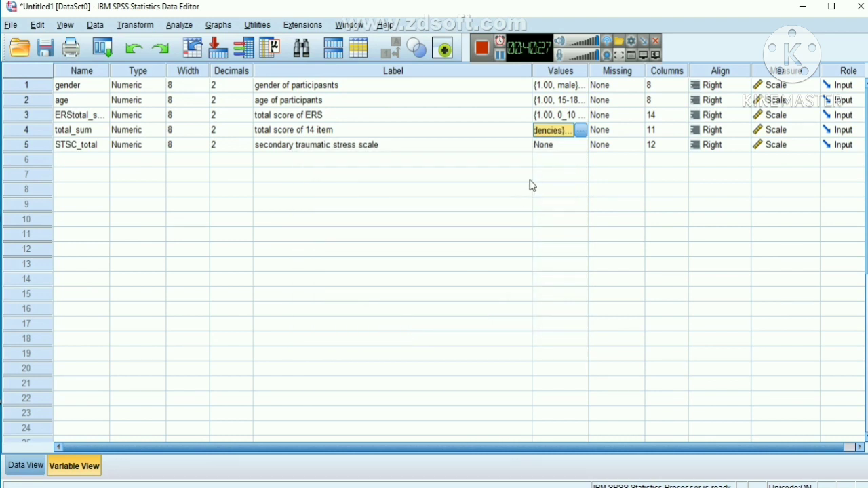
{"action": "left_click", "coordinate": [568, 146]}
{"action": "left_click", "coordinate": [579, 145]}
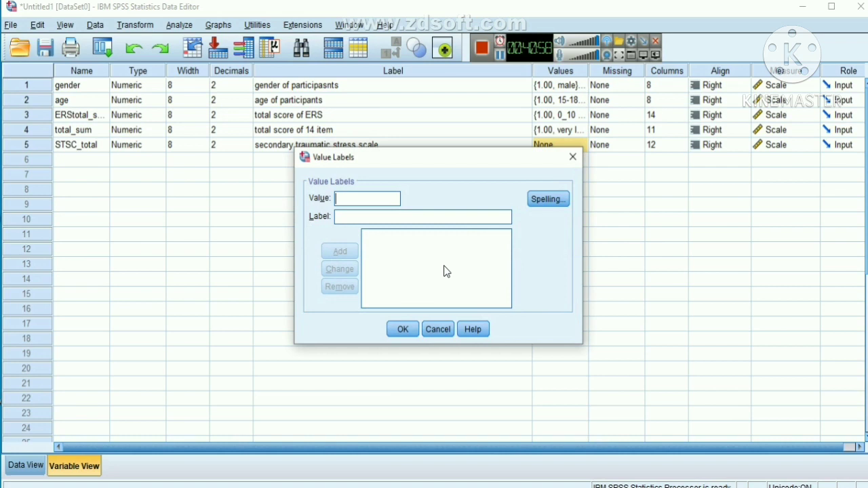
{"action": "left_click", "coordinate": [404, 330]}
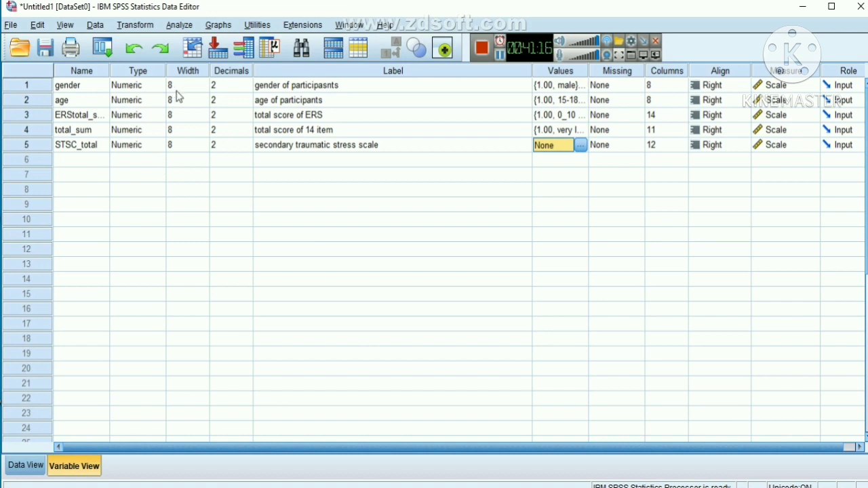
{"action": "left_click", "coordinate": [178, 27]}
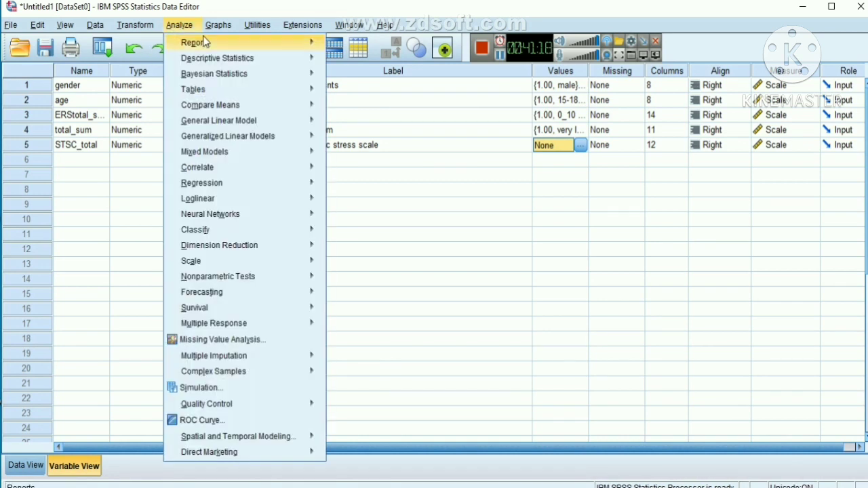
{"action": "mouse_move", "coordinate": [221, 58]}
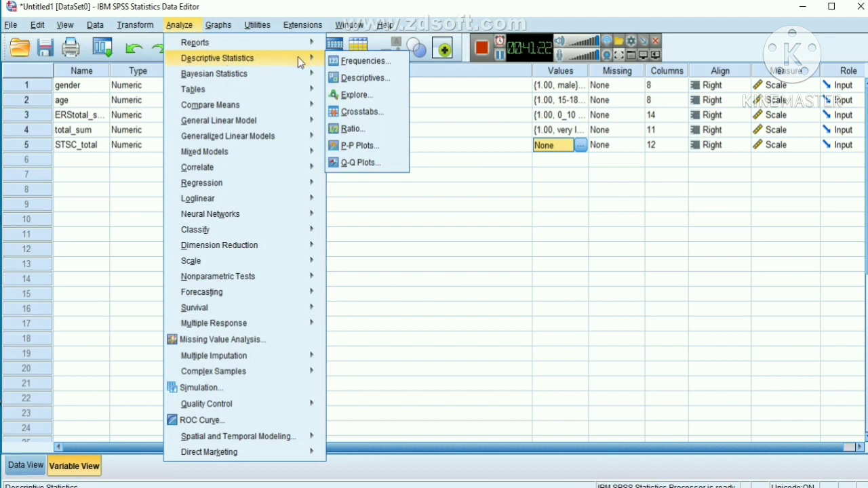
{"action": "mouse_move", "coordinate": [279, 74]}
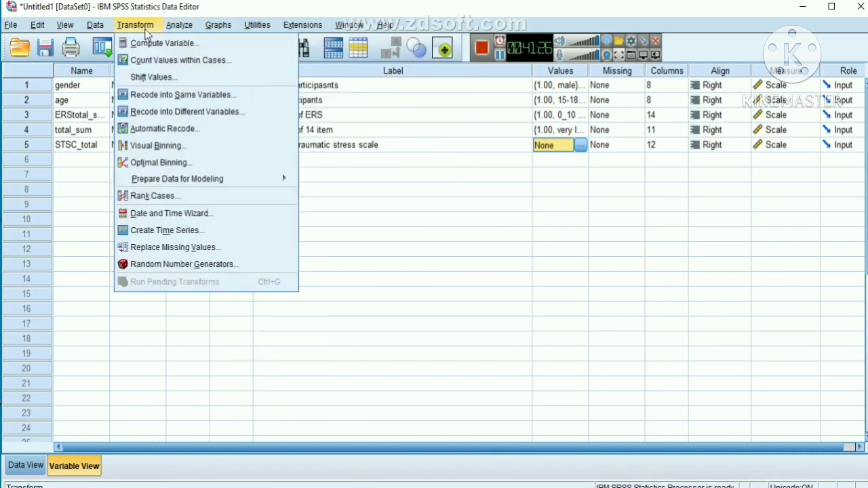
{"action": "left_click", "coordinate": [144, 28]}
{"action": "left_click", "coordinate": [144, 27]}
{"action": "left_click", "coordinate": [206, 44]}
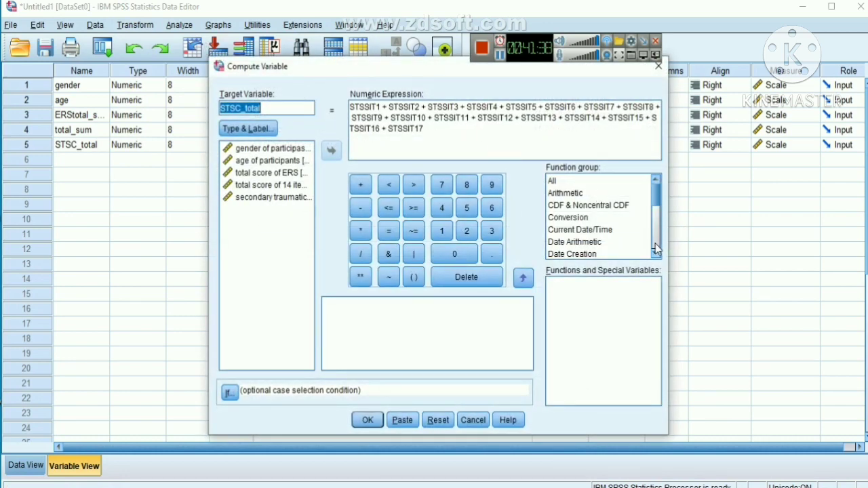
{"action": "scroll", "coordinate": [656, 247], "scroll_direction": "down", "scroll_amount": 4}
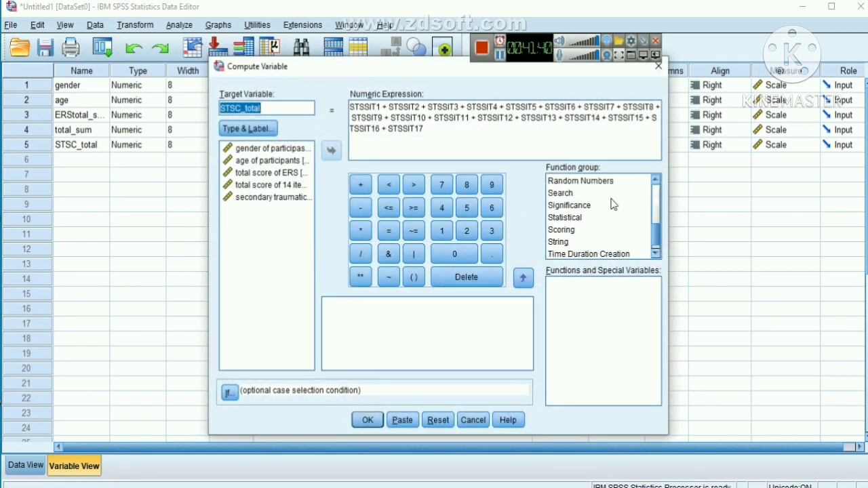
{"action": "left_click", "coordinate": [656, 66]}
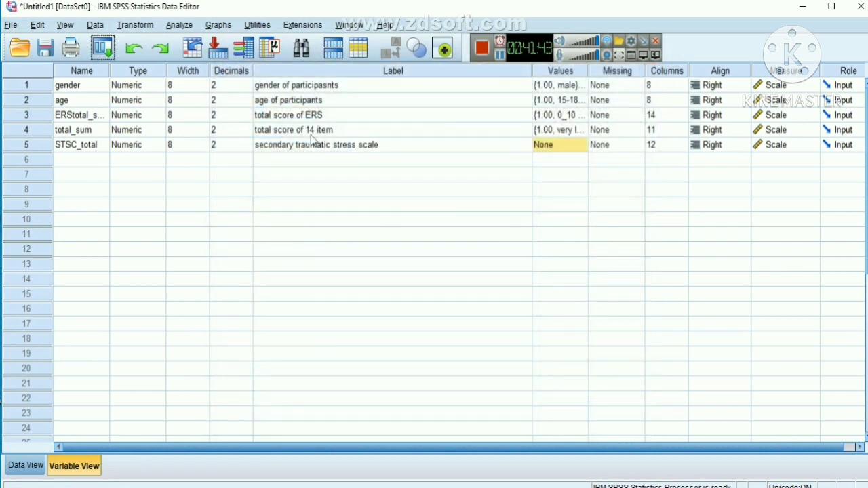
{"action": "left_click", "coordinate": [190, 24]}
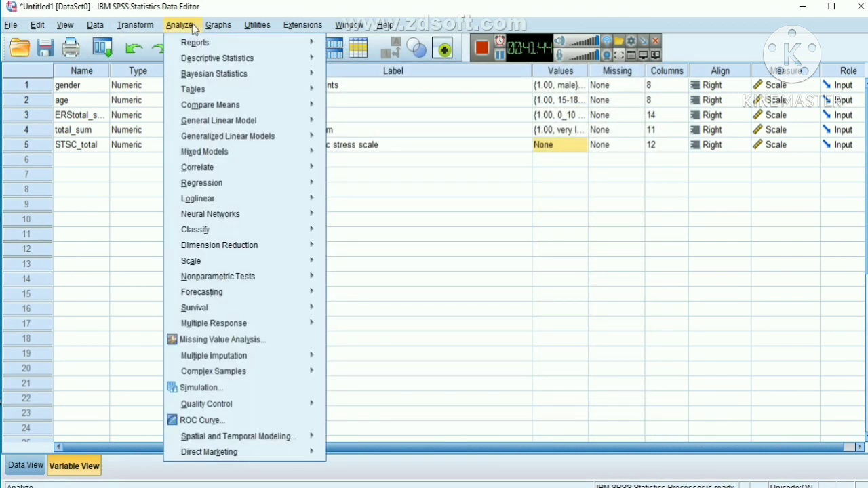
{"action": "mouse_move", "coordinate": [218, 24]}
{"action": "mouse_move", "coordinate": [179, 25]}
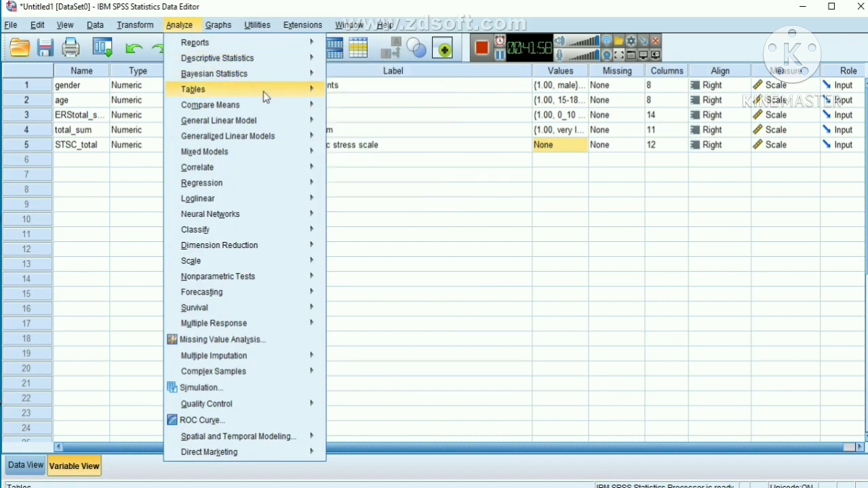
{"action": "mouse_move", "coordinate": [270, 110]}
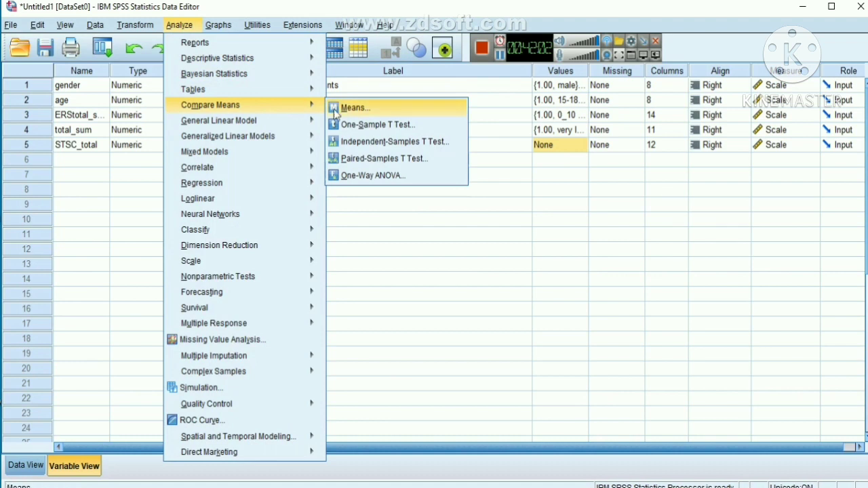
{"action": "left_click", "coordinate": [351, 124]}
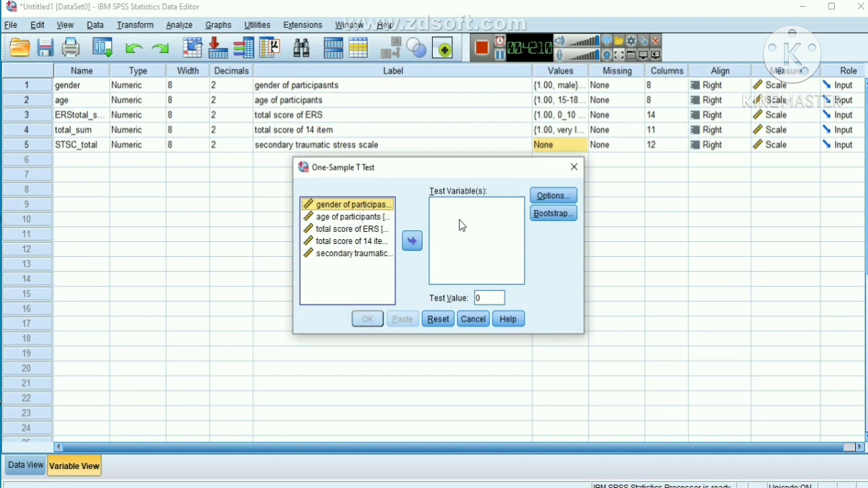
{"action": "double_click", "coordinate": [488, 297]}
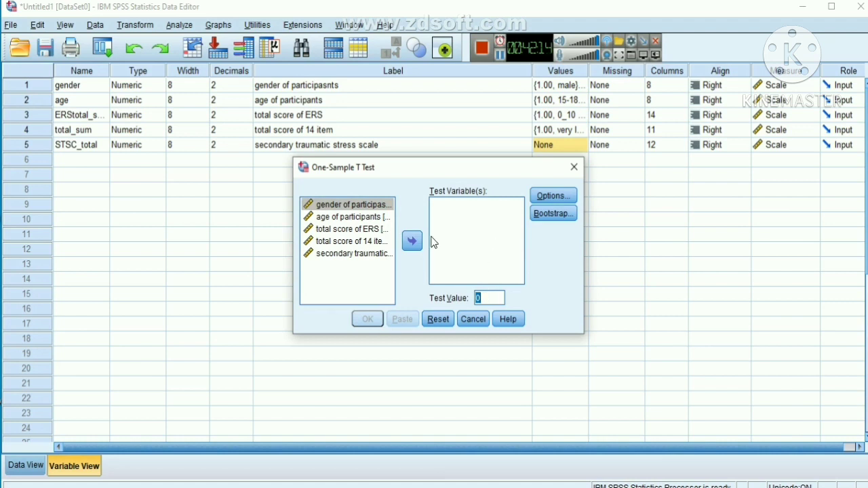
{"action": "left_click", "coordinate": [573, 167]}
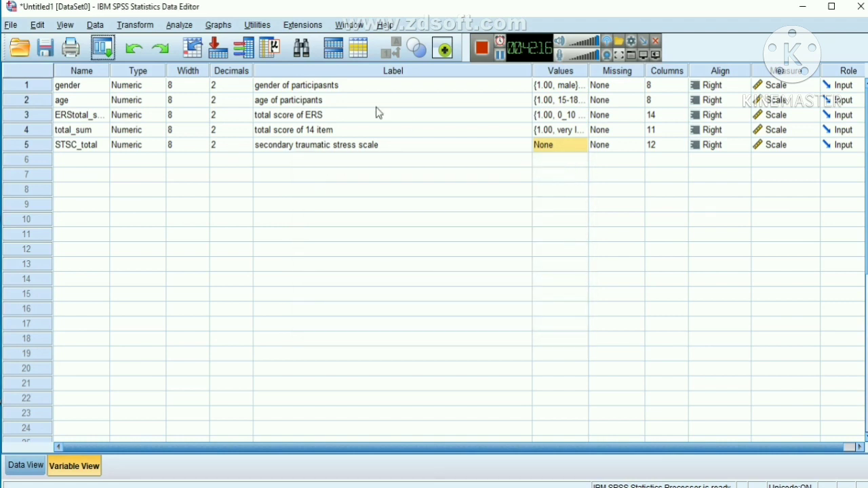
{"action": "left_click", "coordinate": [177, 25]}
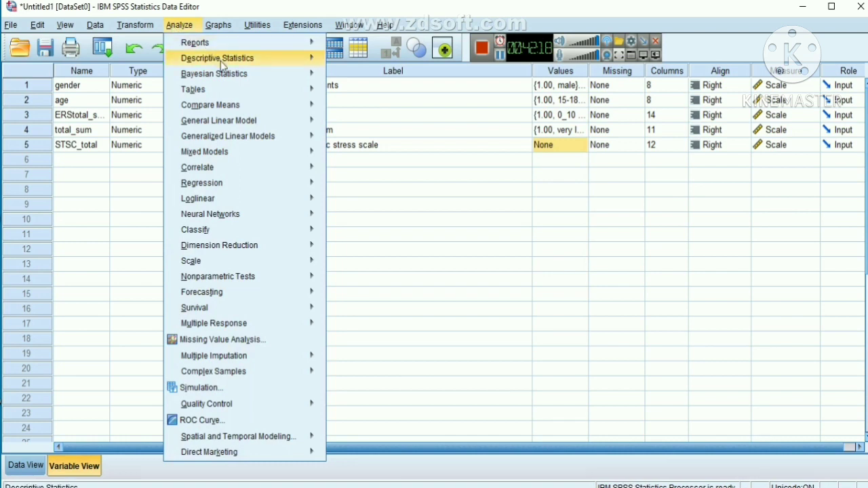
{"action": "mouse_move", "coordinate": [261, 90]}
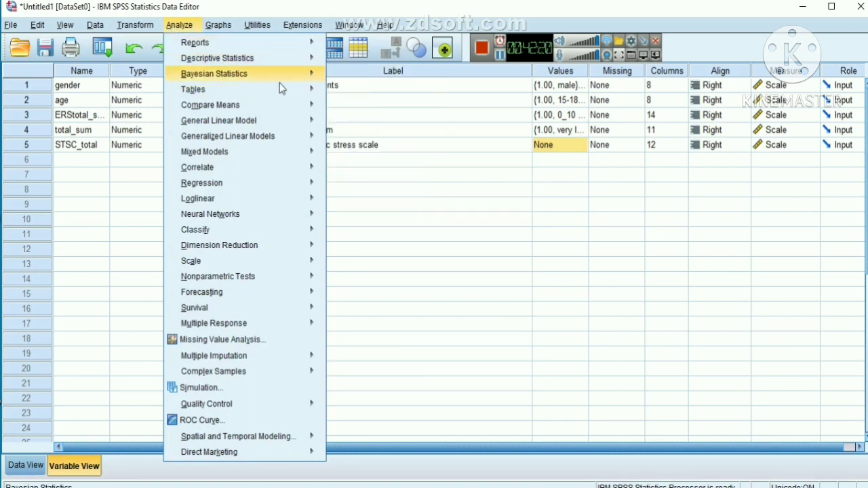
{"action": "left_click", "coordinate": [500, 60]}
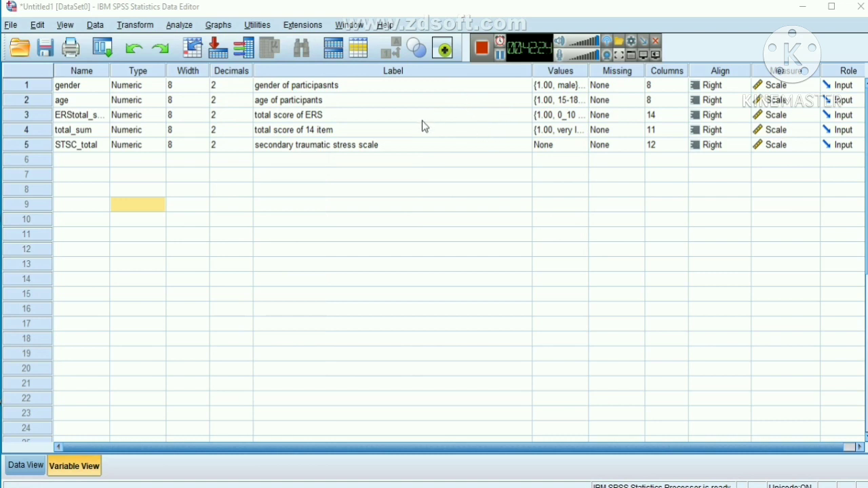
Start a Descriptives analysis with the total score of ERS and the total score of 14 item as its variables
{"action": "left_click", "coordinate": [179, 25]}
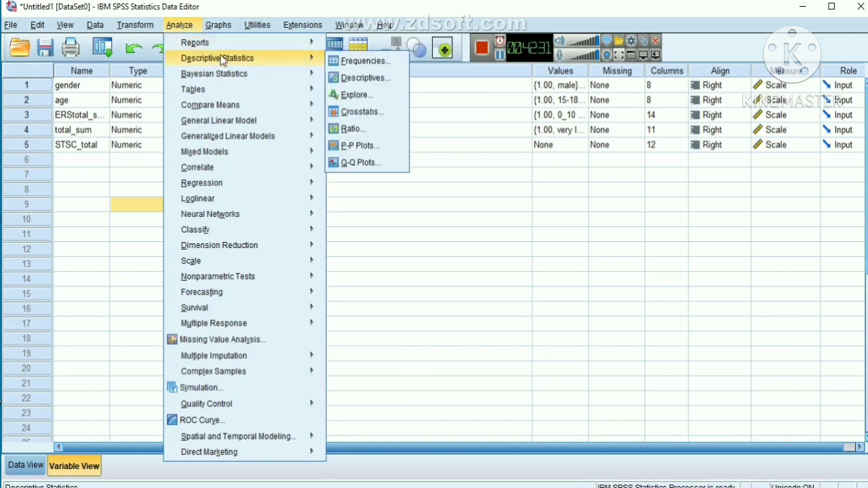
{"action": "left_click", "coordinate": [351, 76]}
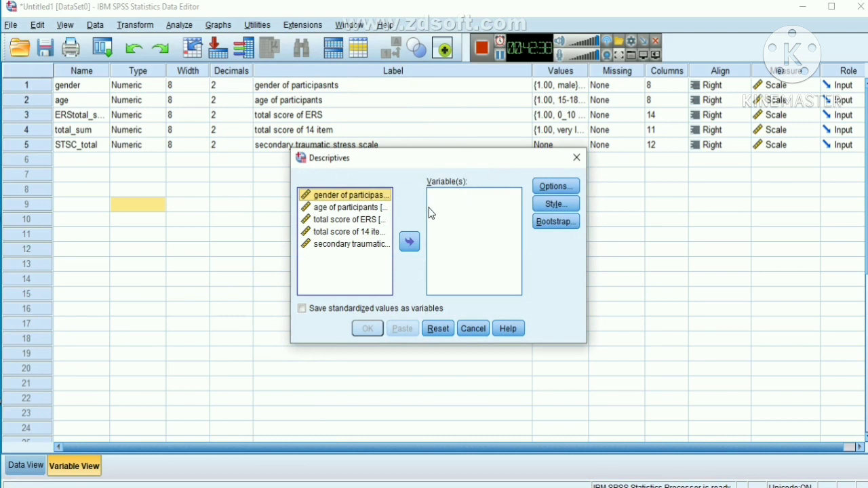
{"action": "left_click", "coordinate": [365, 221]}
{"action": "left_click", "coordinate": [409, 242]}
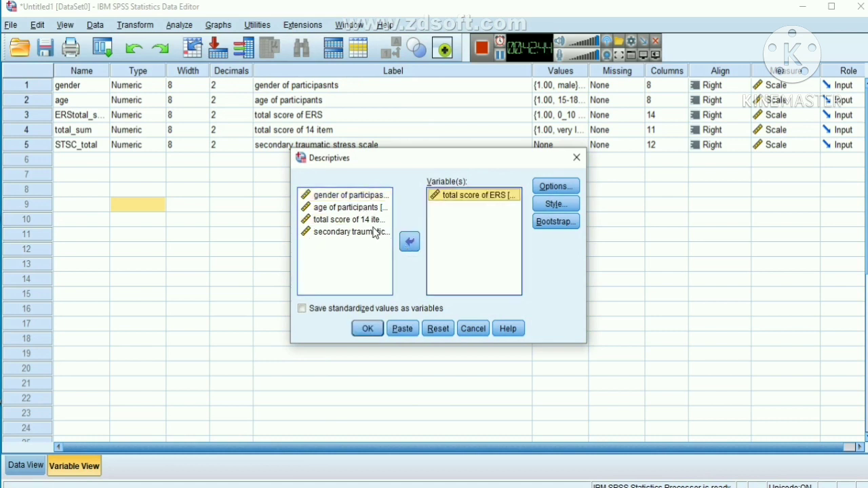
{"action": "left_click", "coordinate": [372, 224]}
{"action": "left_click", "coordinate": [372, 221]}
{"action": "left_click", "coordinate": [409, 242]}
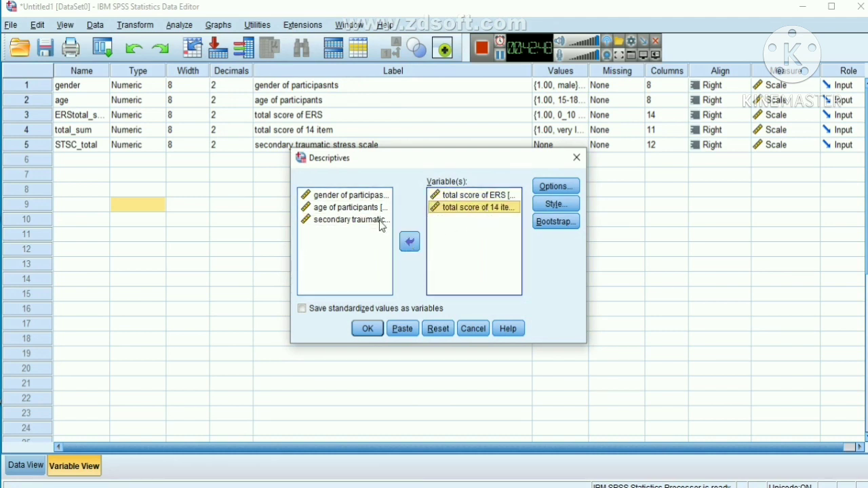
Include kurtosis and skewness in the Descriptives options and run the analysis
{"action": "left_click", "coordinate": [554, 187]}
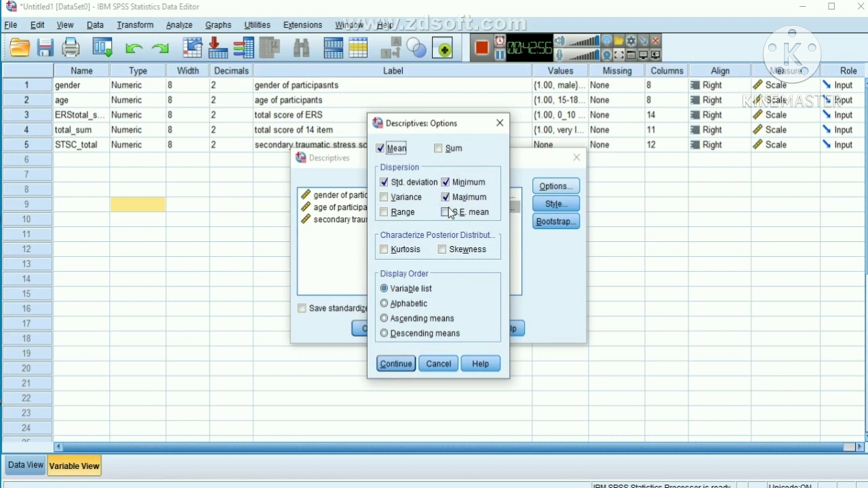
{"action": "left_click", "coordinate": [384, 250]}
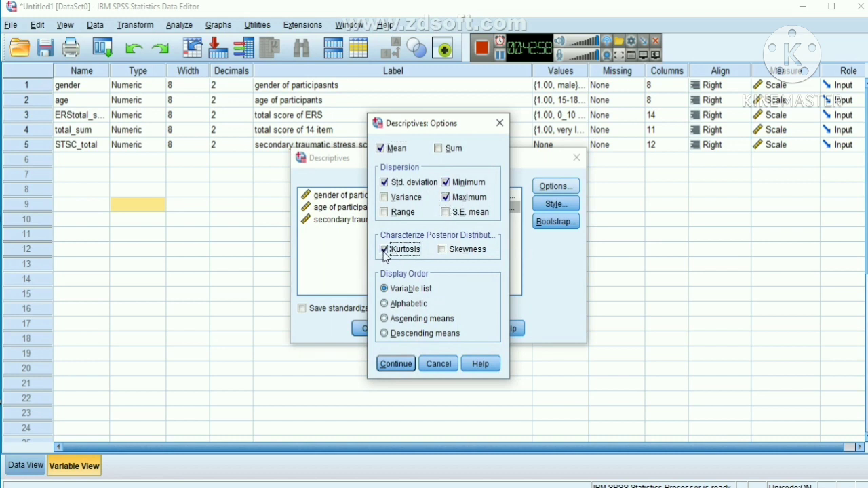
{"action": "left_click", "coordinate": [442, 250]}
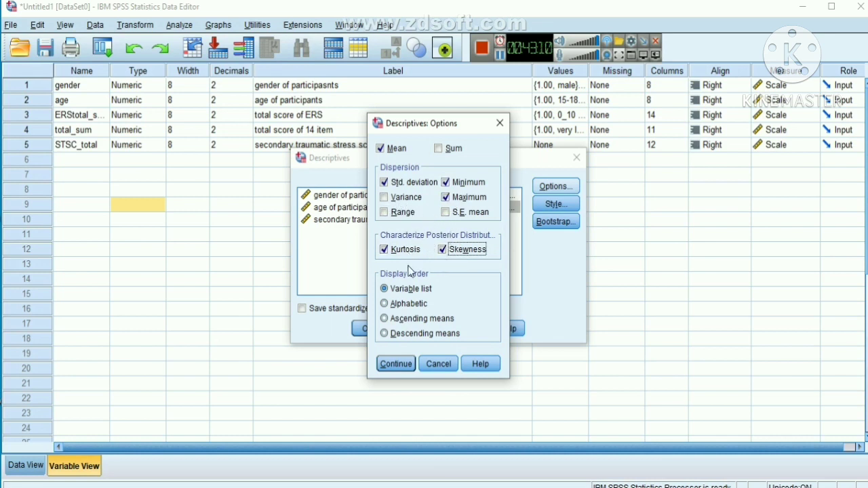
{"action": "left_click", "coordinate": [397, 364]}
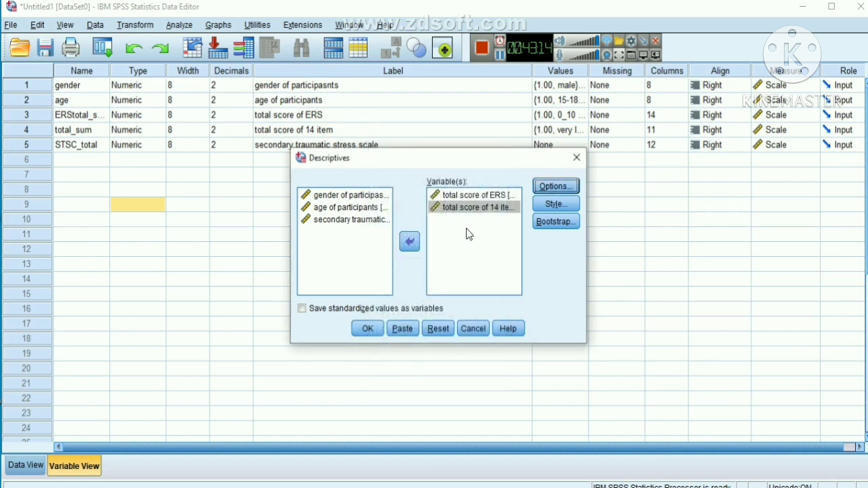
{"action": "left_click", "coordinate": [364, 328]}
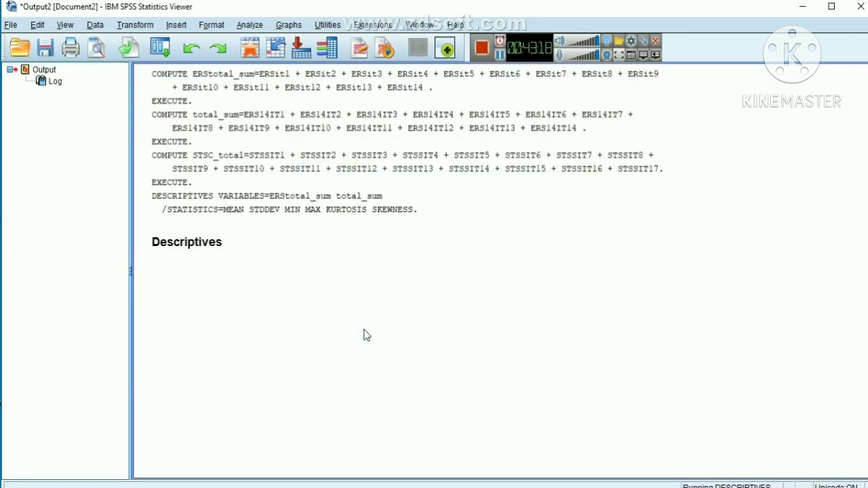
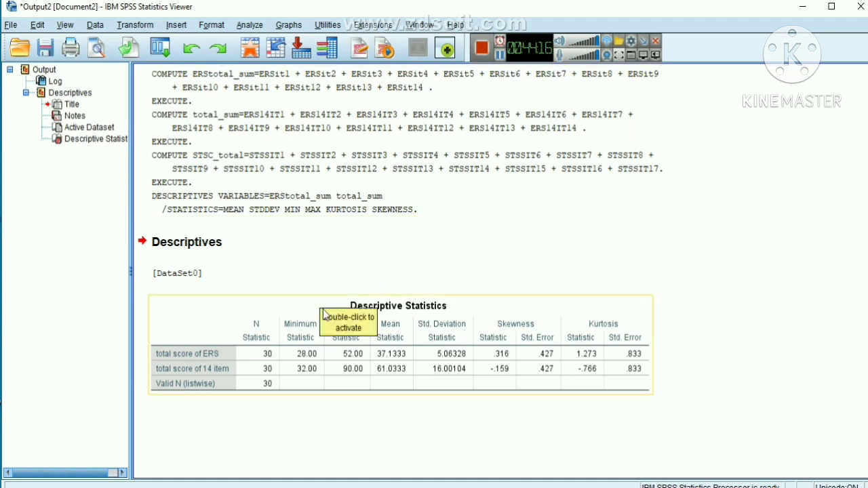
Return to the data editor and start an Independent-Samples T Test with the total score of 14 item as test variable
{"action": "mouse_move", "coordinate": [358, 486]}
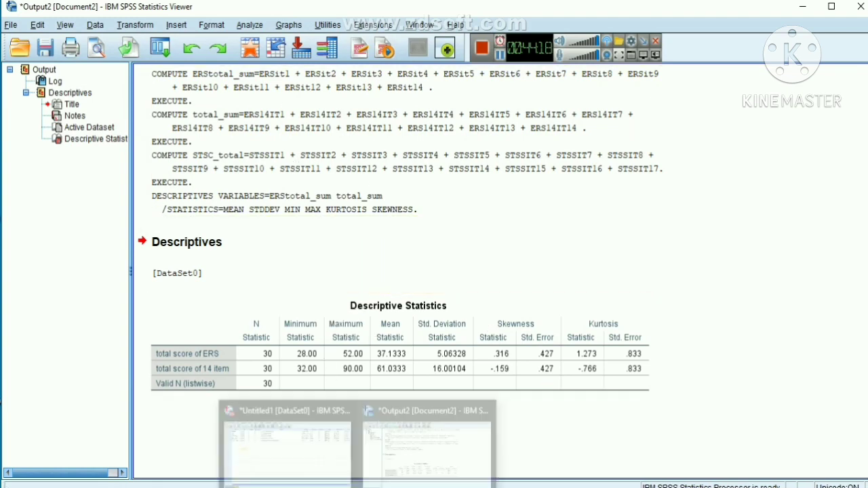
{"action": "left_click", "coordinate": [317, 442]}
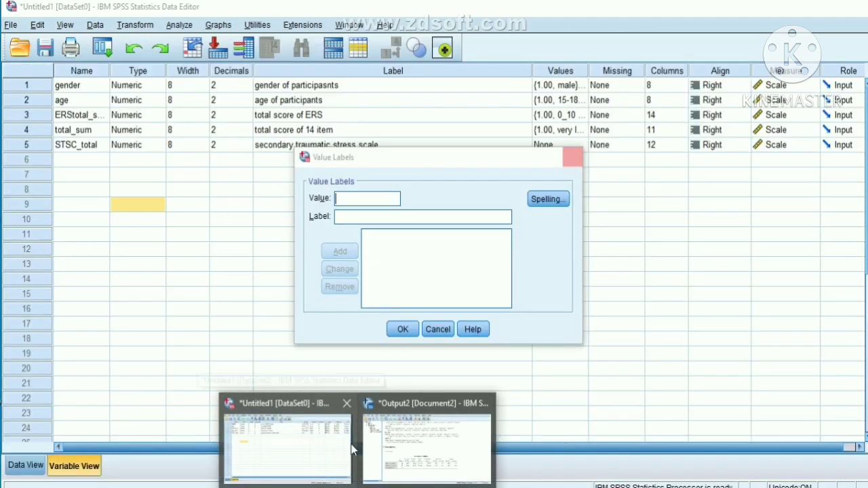
{"action": "left_click", "coordinate": [314, 439]}
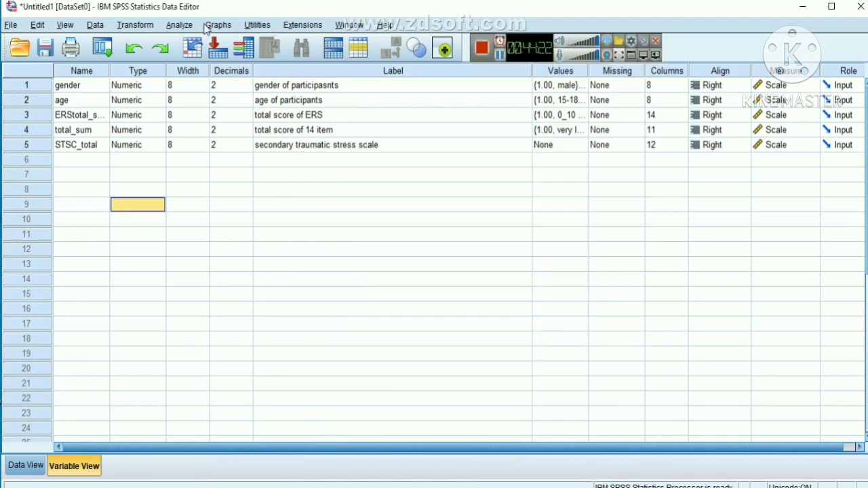
{"action": "left_click", "coordinate": [180, 25]}
{"action": "mouse_move", "coordinate": [226, 61]}
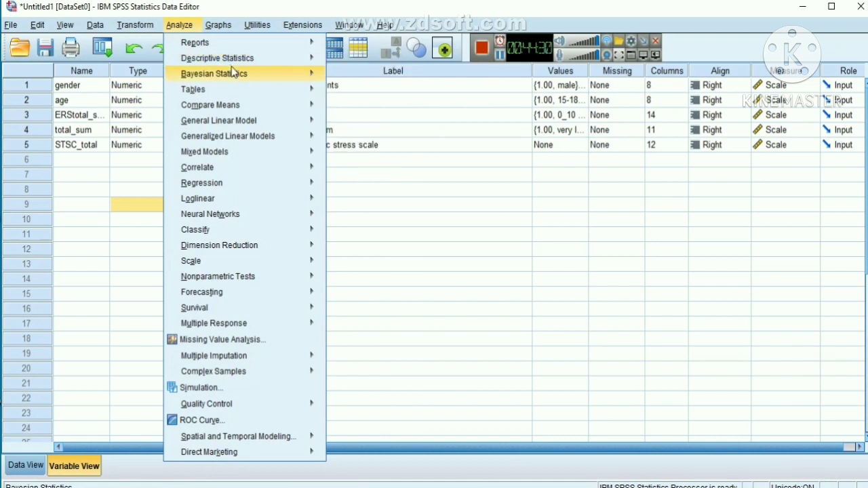
{"action": "mouse_move", "coordinate": [236, 110]}
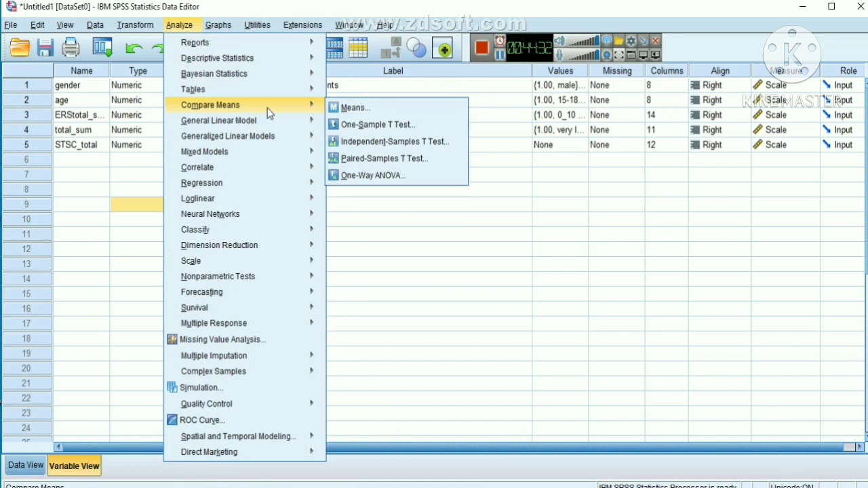
{"action": "left_click", "coordinate": [353, 144]}
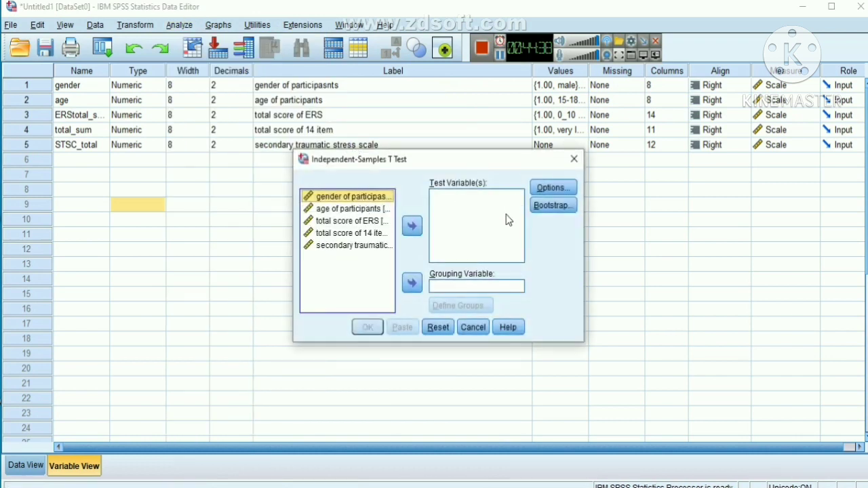
{"action": "left_click", "coordinate": [367, 223]}
{"action": "left_click", "coordinate": [371, 232]}
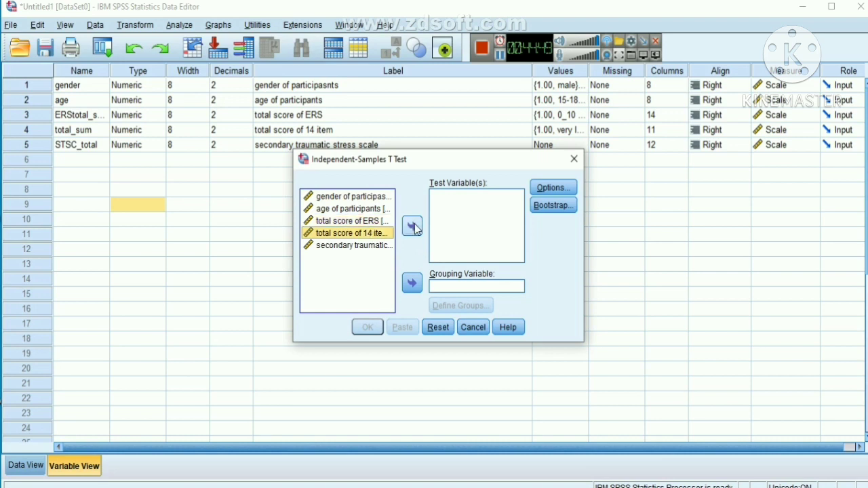
{"action": "left_click", "coordinate": [412, 227]}
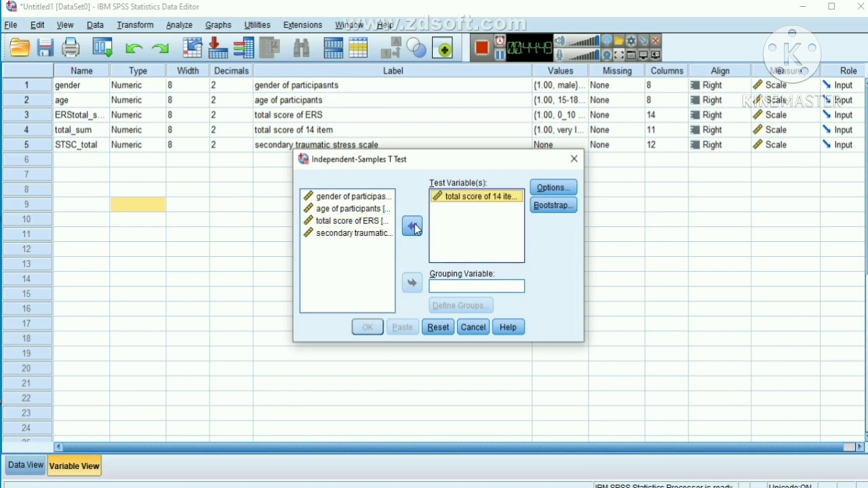
Use gender of participants as the grouping variable, with group 1 defined as 1 and group 2 as 2
{"action": "left_click", "coordinate": [359, 203]}
{"action": "left_click", "coordinate": [358, 198]}
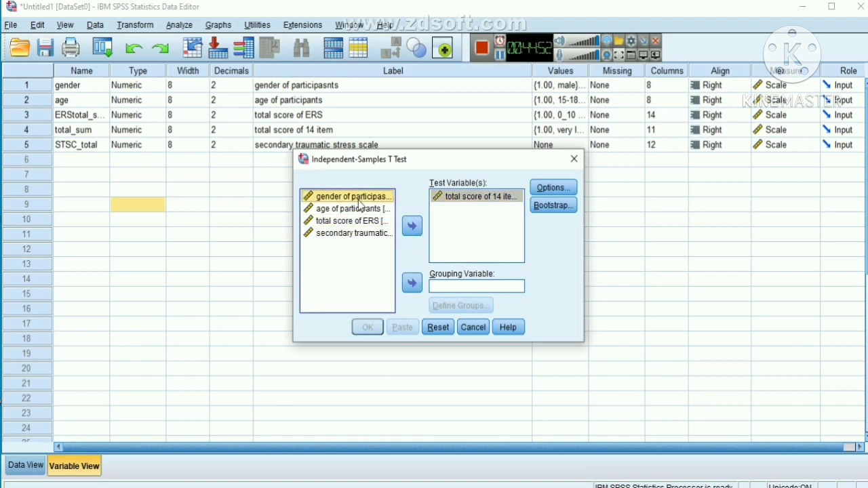
{"action": "left_click", "coordinate": [412, 284]}
{"action": "left_click", "coordinate": [448, 305]}
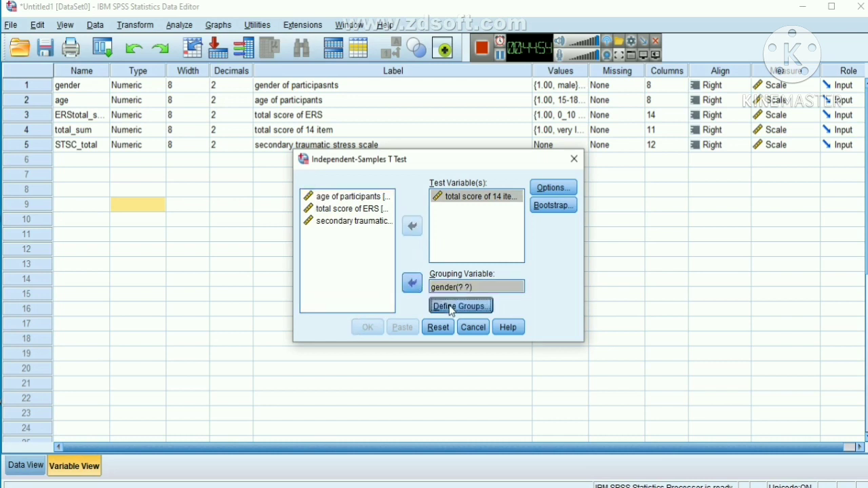
{"action": "left_click", "coordinate": [440, 231]}
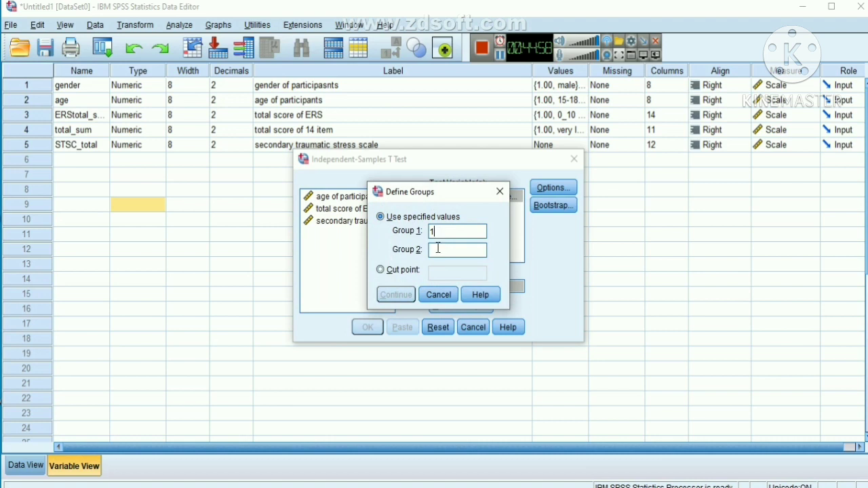
{"action": "type", "text": "2"}
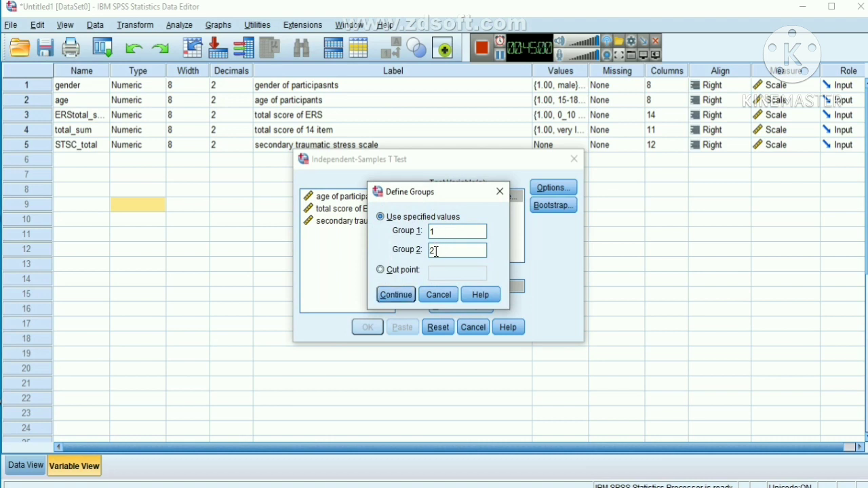
{"action": "left_click", "coordinate": [390, 295]}
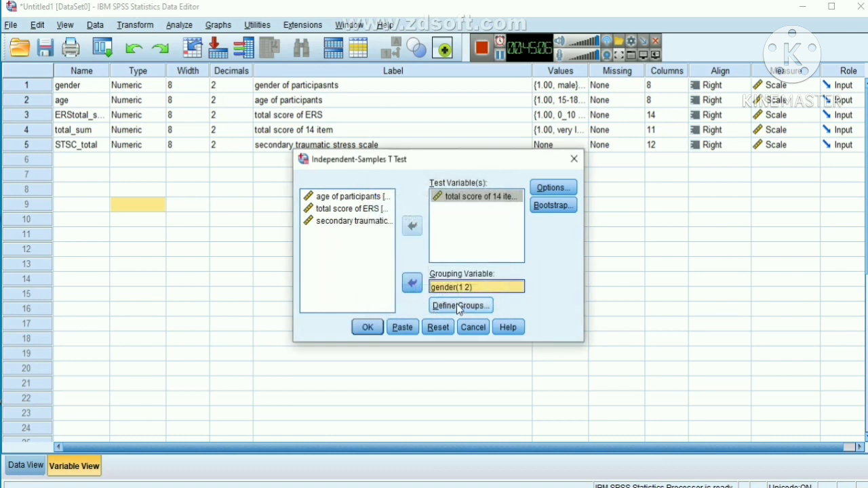
Accept the t test's default confidence interval and missing-value options, run the test and view its output tables
{"action": "left_click", "coordinate": [549, 190]}
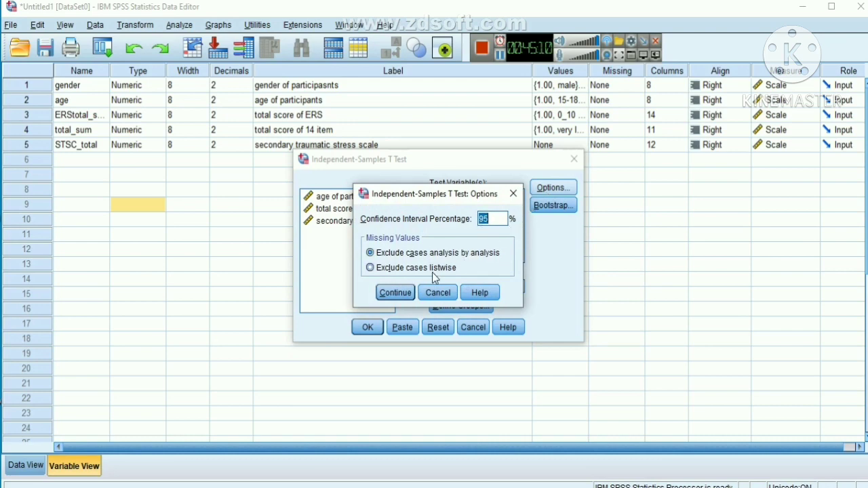
{"action": "left_click", "coordinate": [404, 296]}
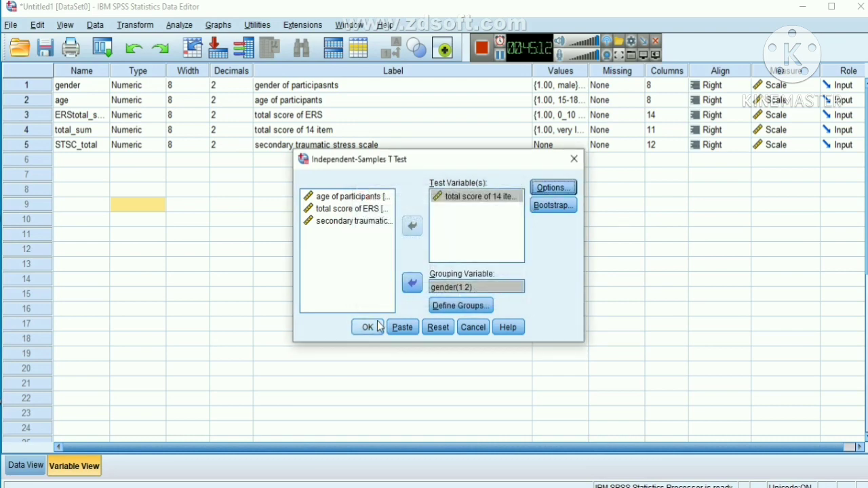
{"action": "left_click", "coordinate": [369, 328]}
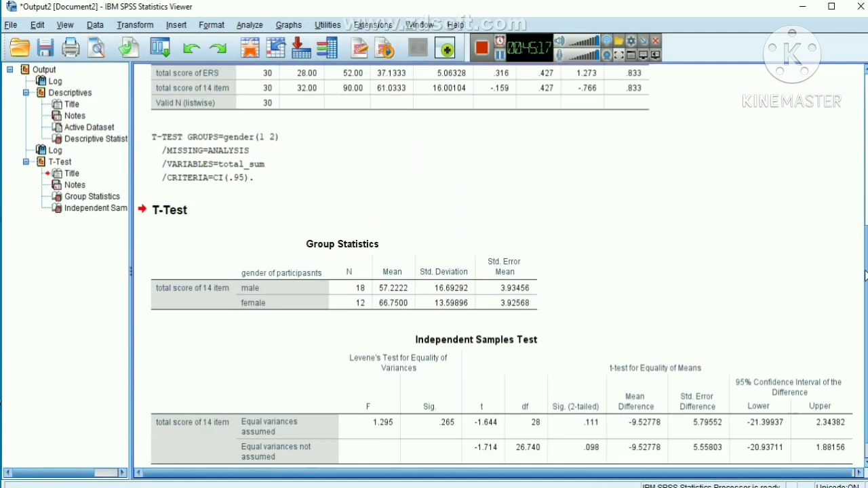
{"action": "scroll", "coordinate": [864, 285], "scroll_direction": "down", "scroll_amount": 1}
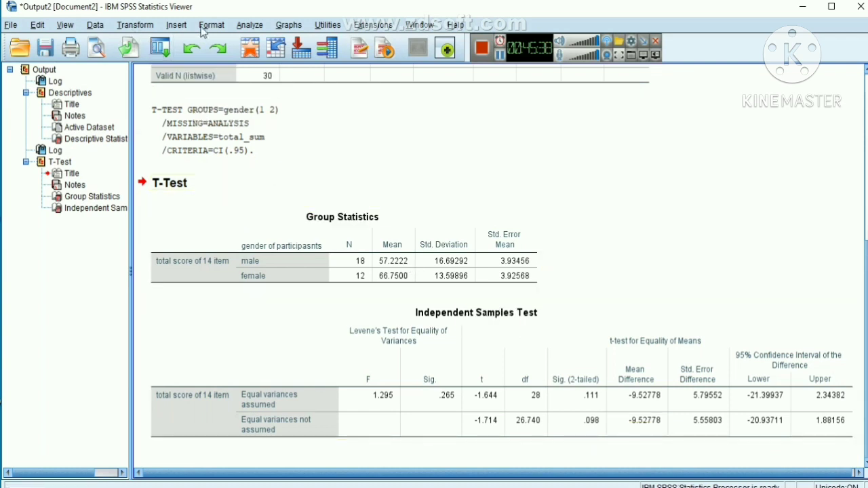
{"action": "left_click", "coordinate": [248, 27]}
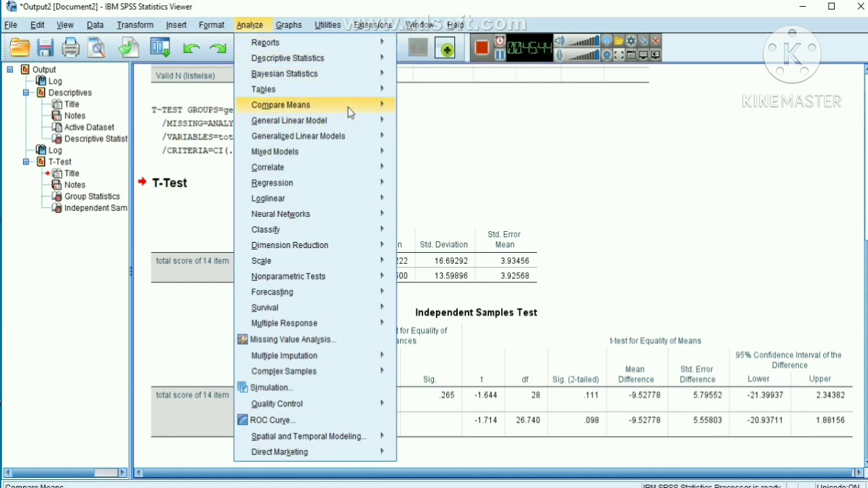
{"action": "mouse_move", "coordinate": [347, 107]}
{"action": "left_click", "coordinate": [422, 124]}
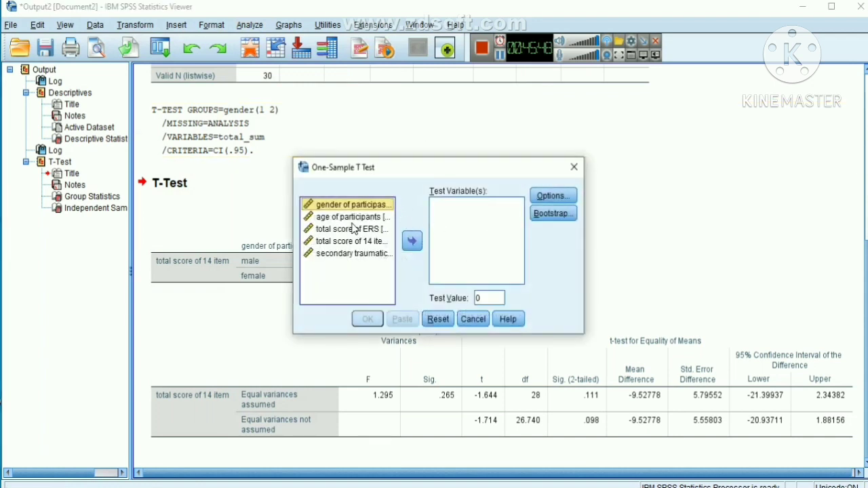
{"action": "left_click", "coordinate": [360, 230]}
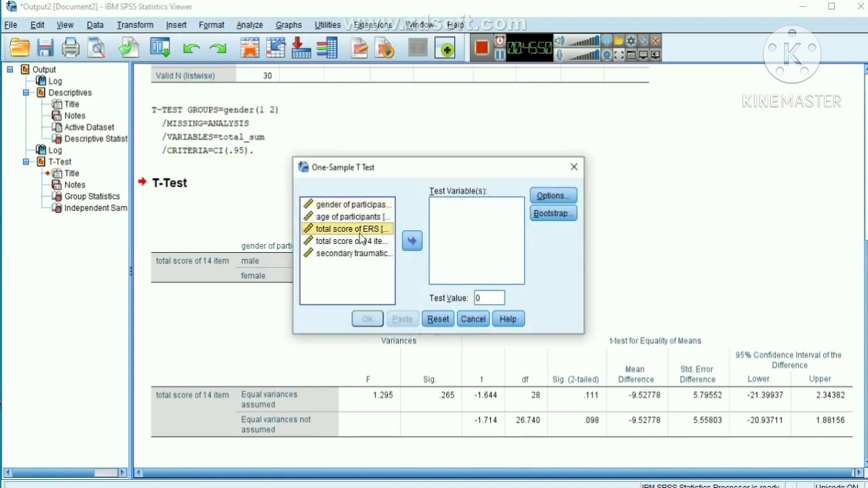
{"action": "left_click", "coordinate": [412, 240]}
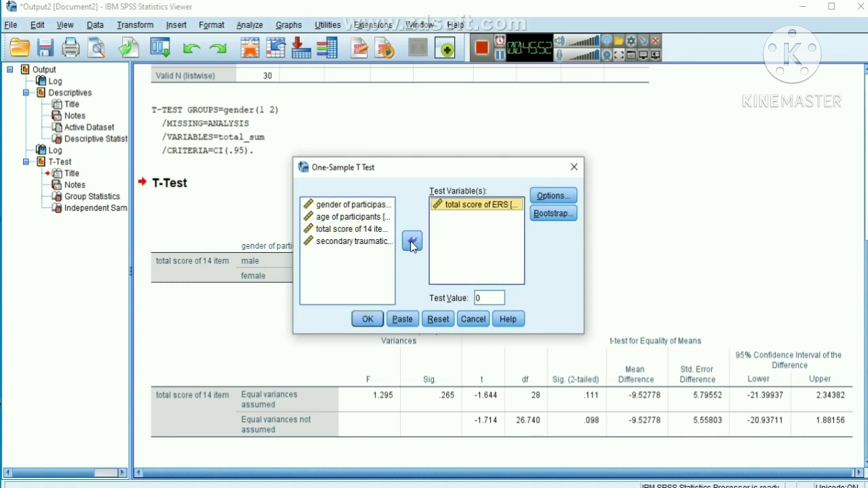
{"action": "left_click", "coordinate": [377, 230]}
{"action": "left_click", "coordinate": [412, 241]}
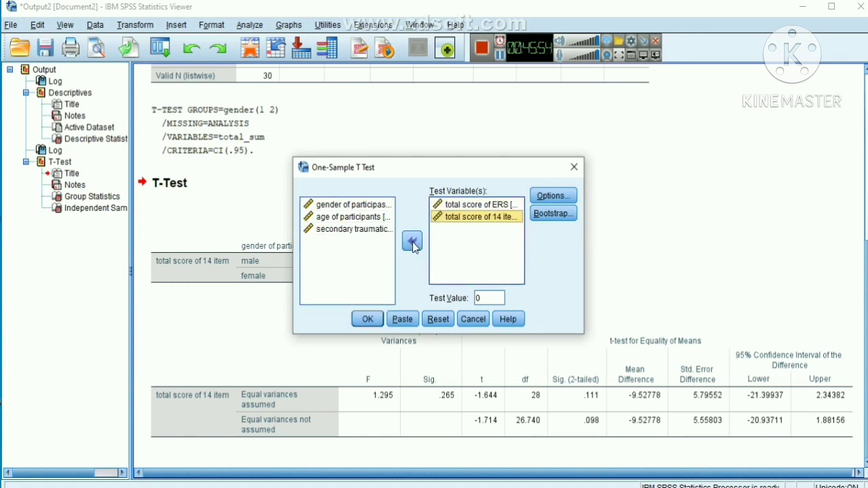
{"action": "left_click", "coordinate": [351, 209]}
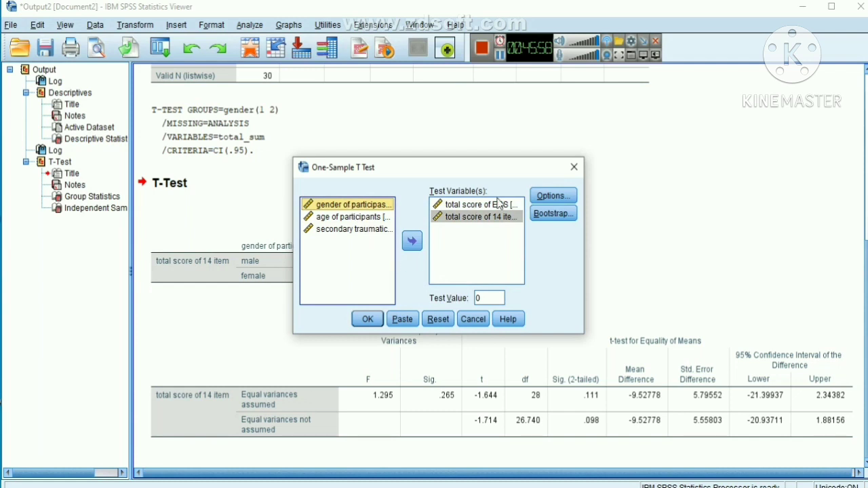
{"action": "left_click", "coordinate": [570, 171]}
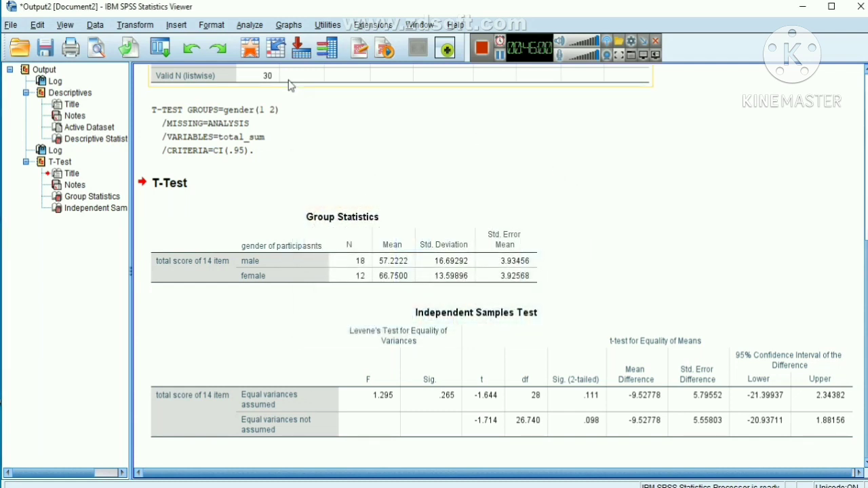
Reopen the Independent-Samples T Test, reset its settings and add the total score of ERS as test variable
{"action": "left_click", "coordinate": [255, 28]}
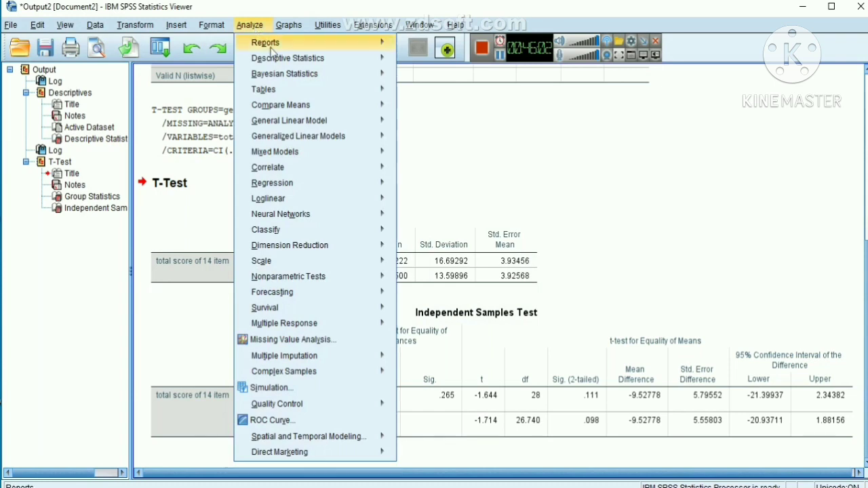
{"action": "mouse_move", "coordinate": [311, 108]}
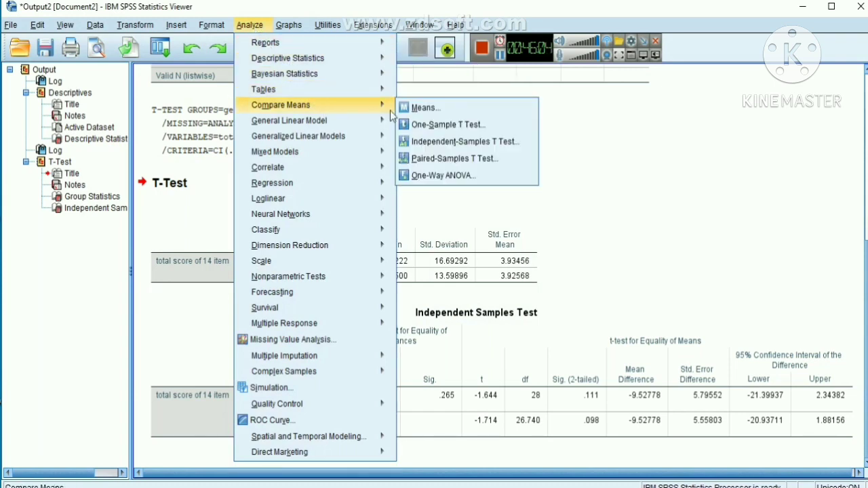
{"action": "left_click", "coordinate": [430, 141]}
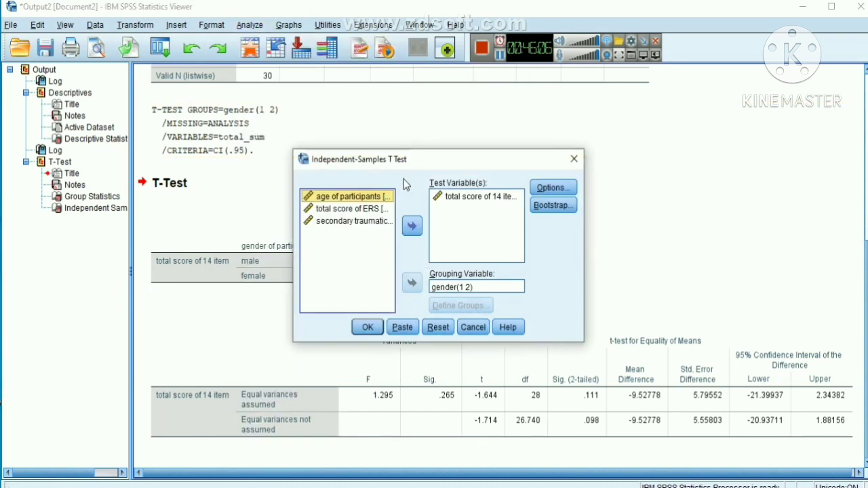
{"action": "left_click", "coordinate": [437, 327]}
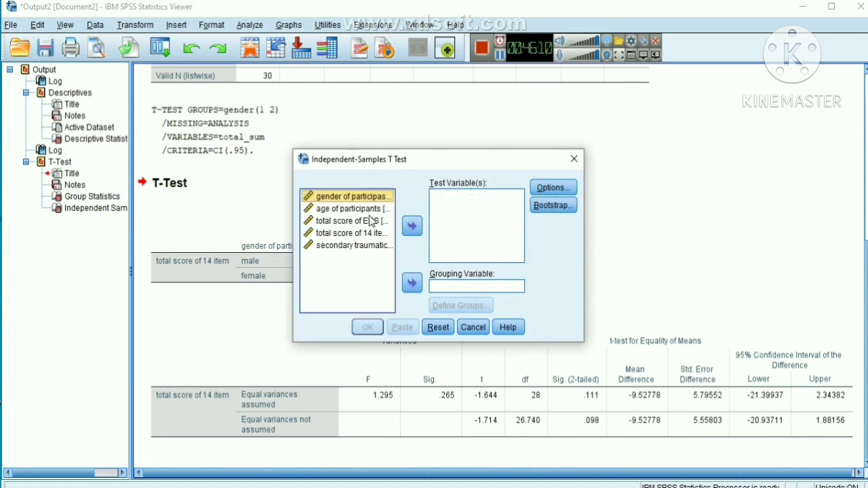
{"action": "left_click", "coordinate": [371, 221]}
{"action": "left_click", "coordinate": [412, 226]}
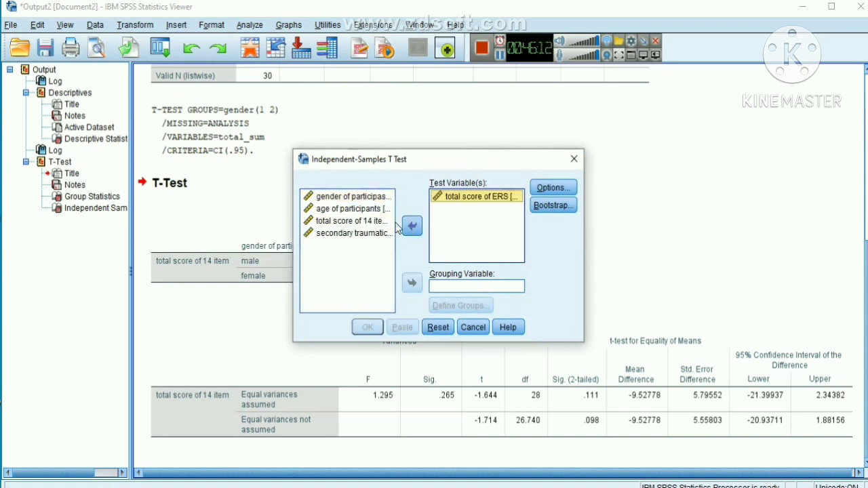
Add the total score of 14 item as second test variable and group by gender of participants, with group 1 as 1 and group 2 as 2
{"action": "left_click", "coordinate": [377, 221]}
{"action": "left_click", "coordinate": [412, 226]}
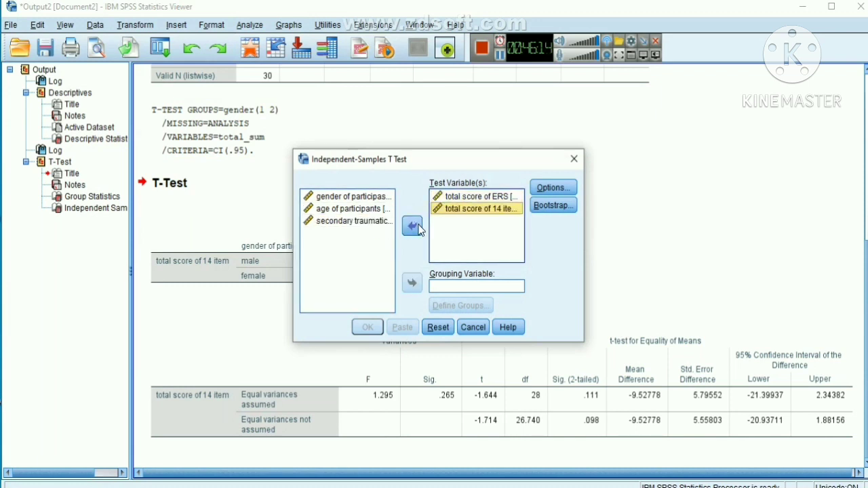
{"action": "left_click", "coordinate": [383, 197]}
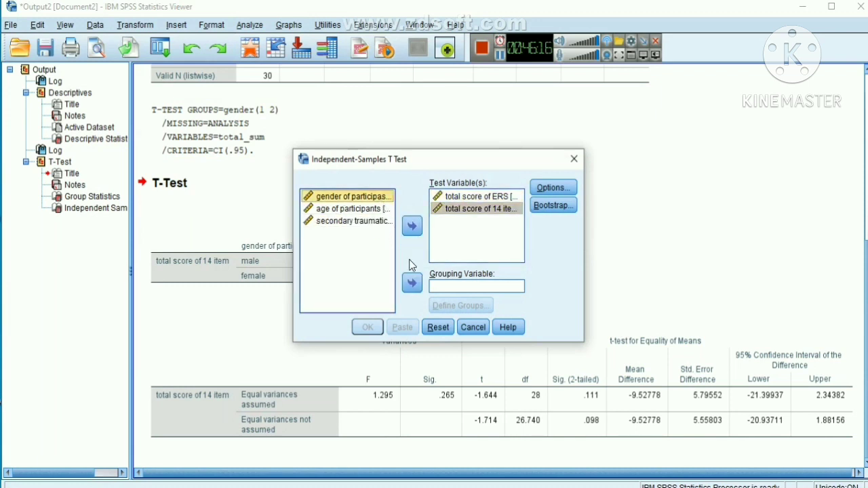
{"action": "left_click", "coordinate": [412, 283]}
{"action": "left_click", "coordinate": [446, 306]}
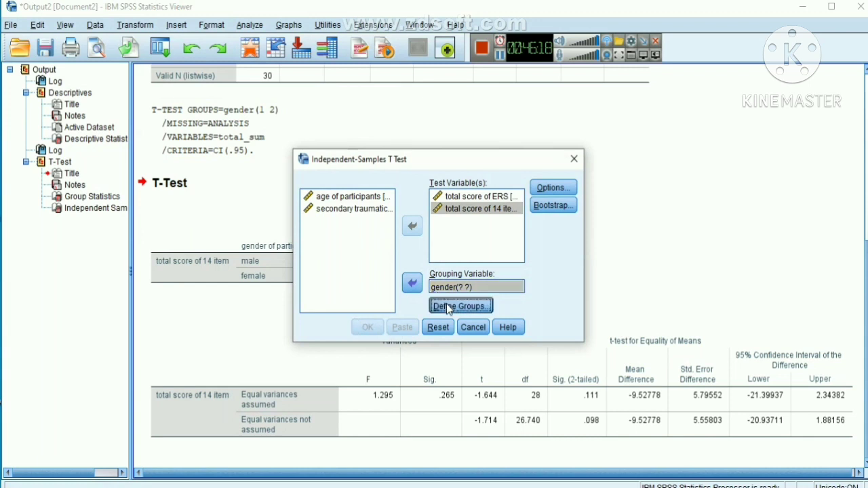
{"action": "left_click", "coordinate": [444, 230]}
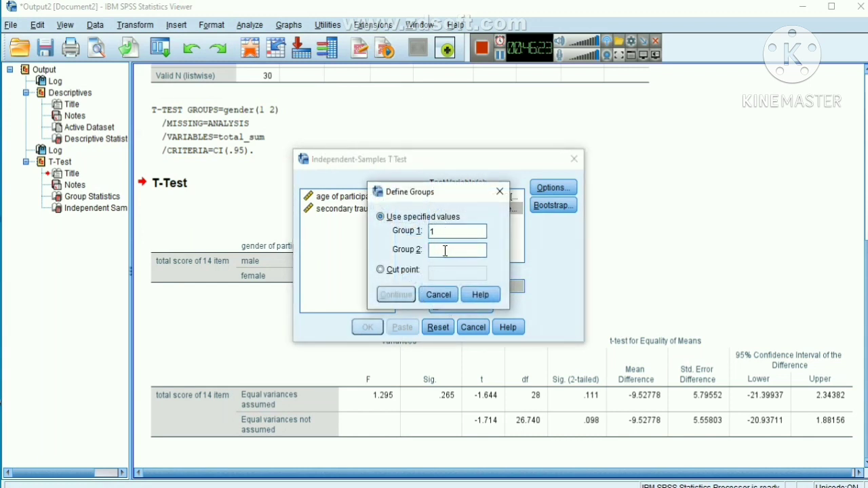
{"action": "type", "text": "2"}
{"action": "left_click", "coordinate": [406, 295]}
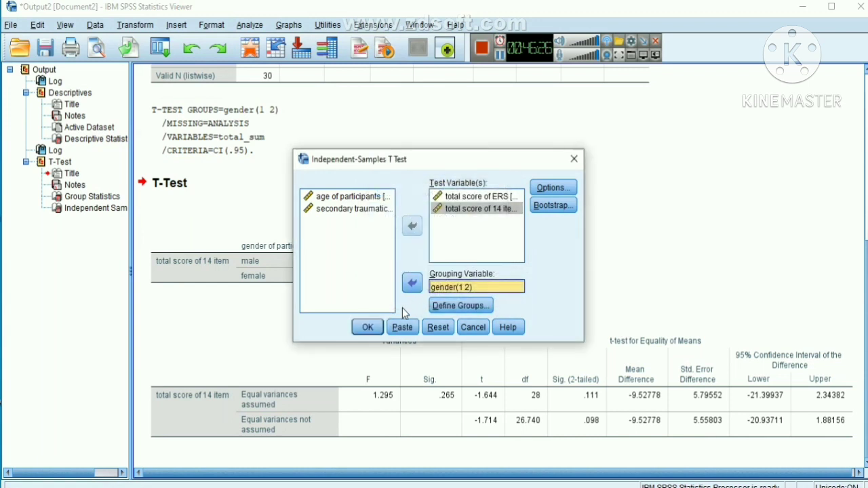
Run the t test for both total scores and review the Group Statistics and Independent Samples Test tables
{"action": "left_click", "coordinate": [367, 329]}
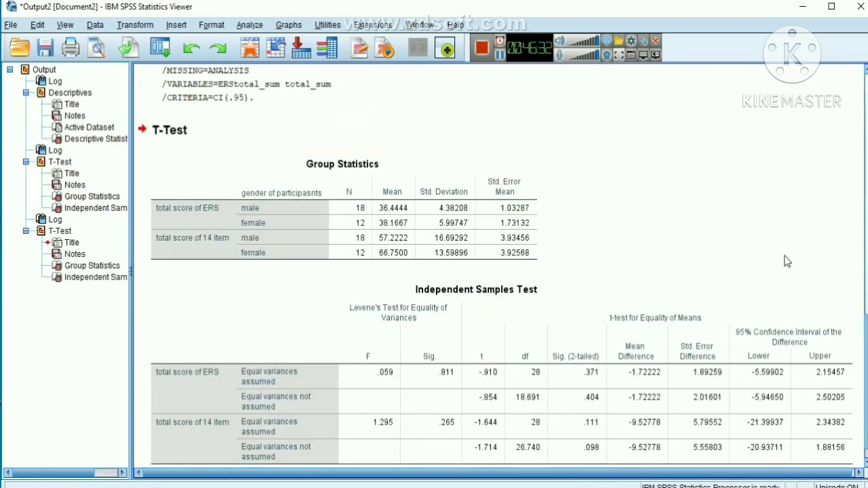
{"action": "left_click", "coordinate": [501, 243]}
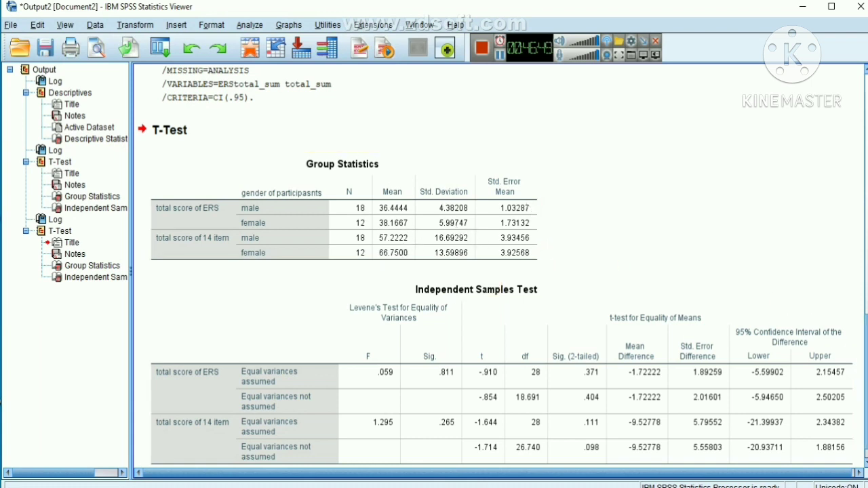
{"action": "scroll", "coordinate": [495, 264], "scroll_direction": "down", "scroll_amount": 1}
{"action": "left_click", "coordinate": [853, 416]}
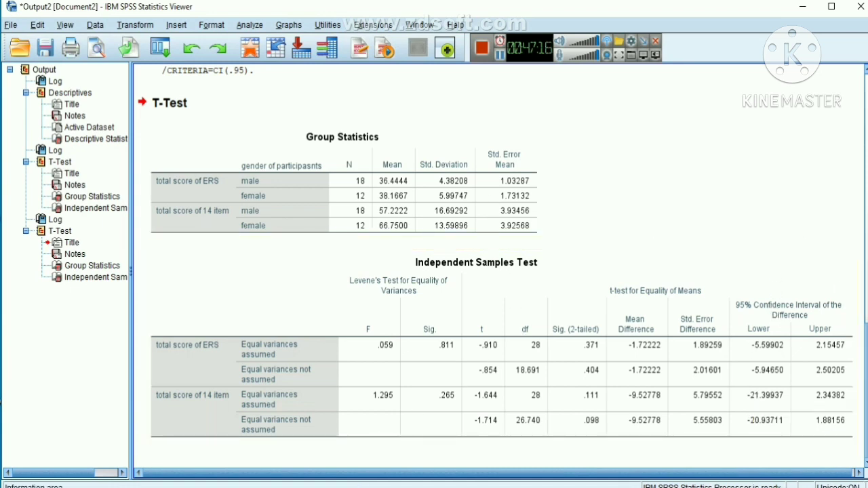
Return to the data editor and set up a Linear Regression with total score of ERS as dependent and age of participants as independent variable
{"action": "mouse_move", "coordinate": [357, 486]}
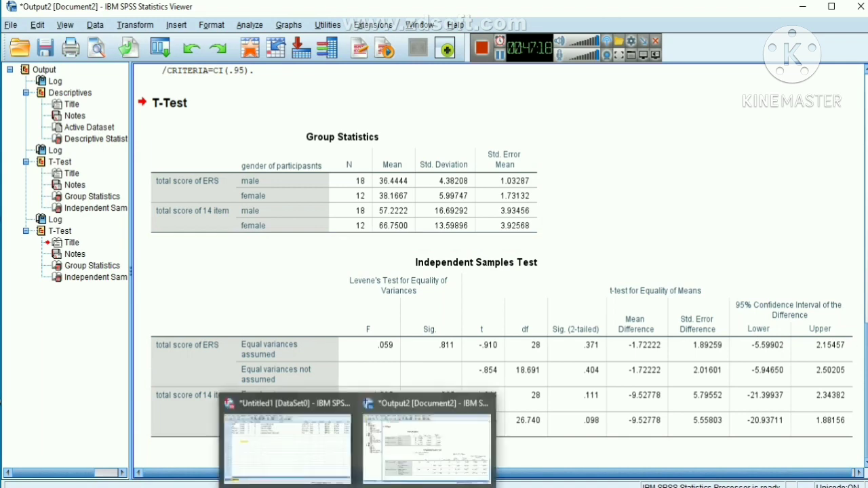
{"action": "left_click", "coordinate": [285, 455]}
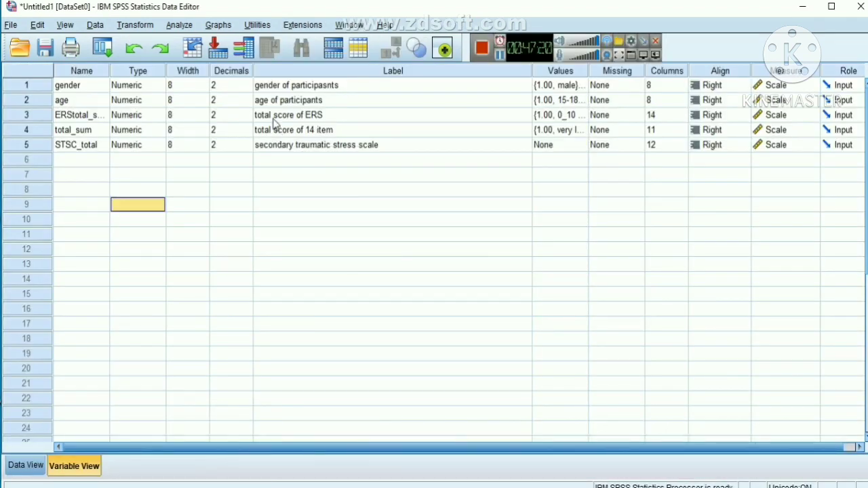
{"action": "left_click", "coordinate": [180, 26]}
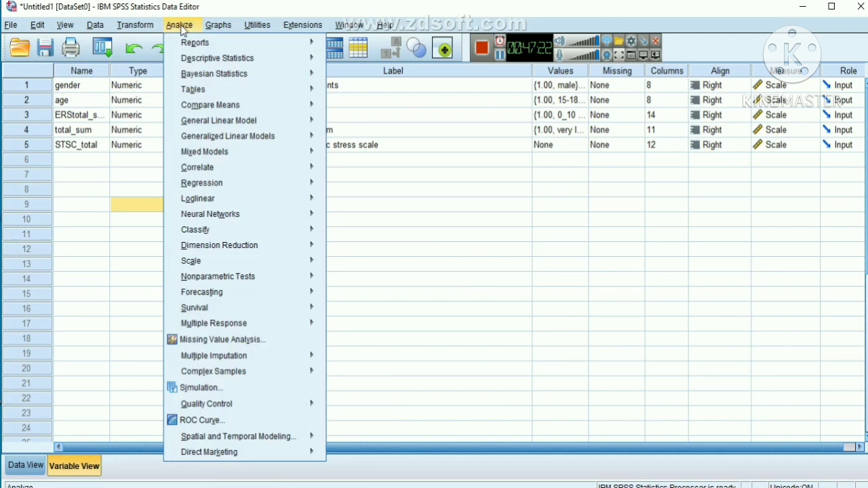
{"action": "mouse_move", "coordinate": [227, 150]}
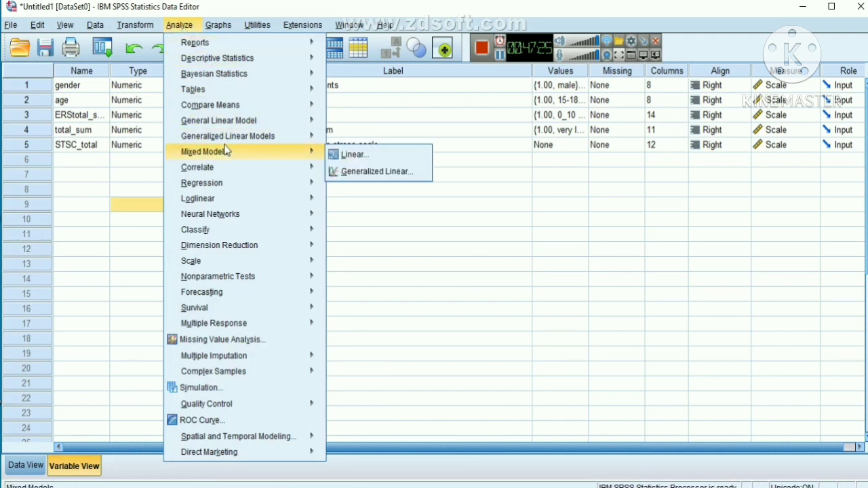
{"action": "mouse_move", "coordinate": [234, 179]}
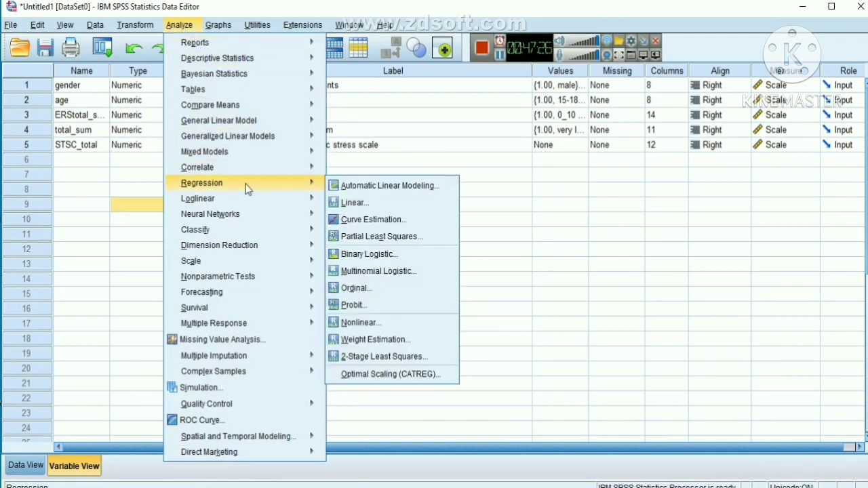
{"action": "left_click", "coordinate": [358, 204]}
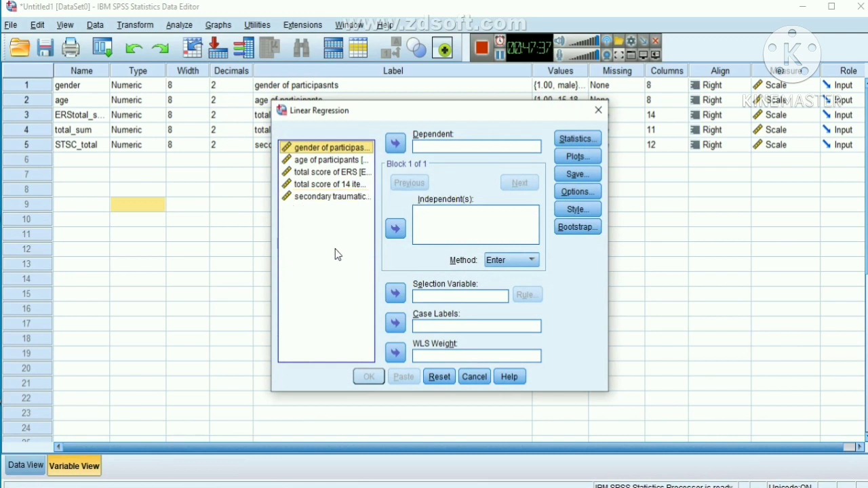
{"action": "left_click", "coordinate": [350, 173]}
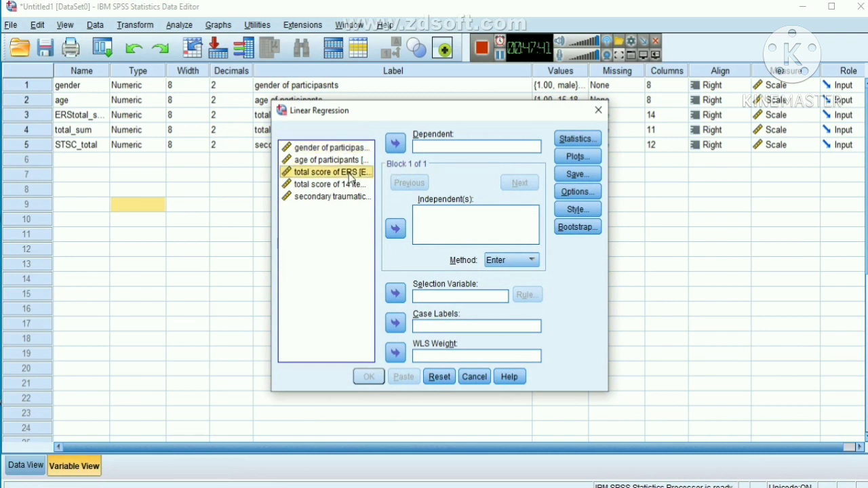
{"action": "left_click", "coordinate": [395, 143]}
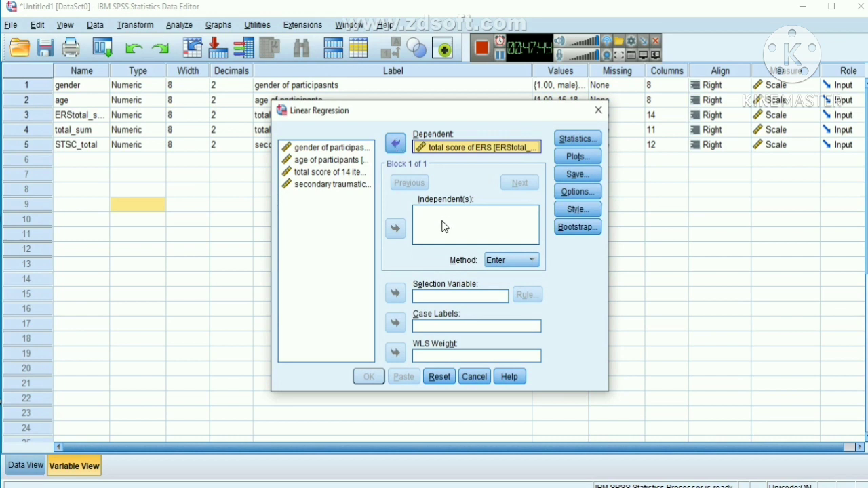
{"action": "left_click", "coordinate": [344, 162]}
{"action": "left_click", "coordinate": [395, 230]}
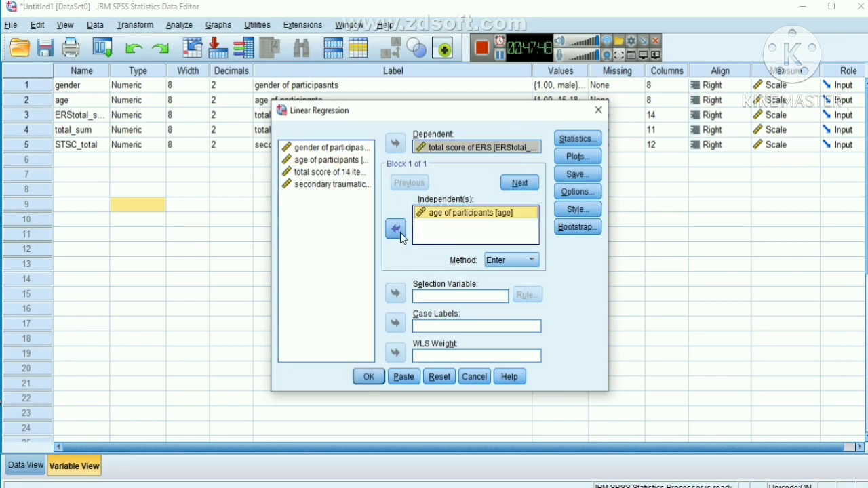
In the regression statistics, include descriptives and collinearity diagnostics and turn off model fit
{"action": "left_click", "coordinate": [576, 139]}
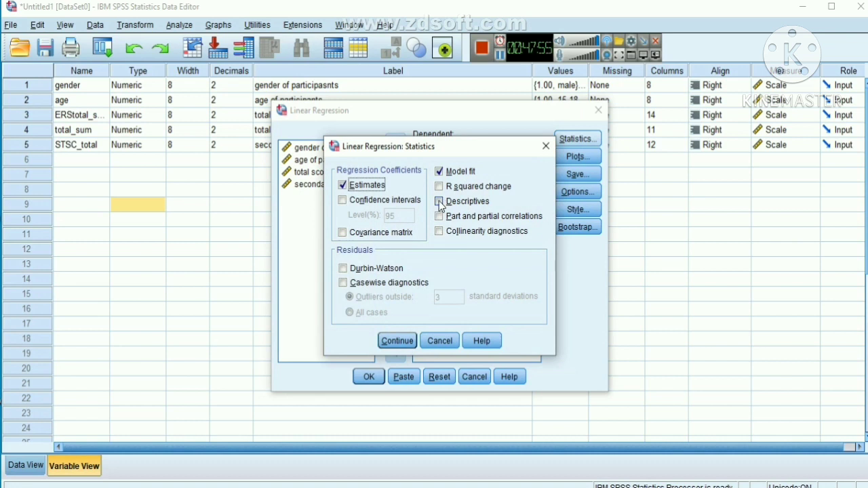
{"action": "left_click", "coordinate": [439, 202]}
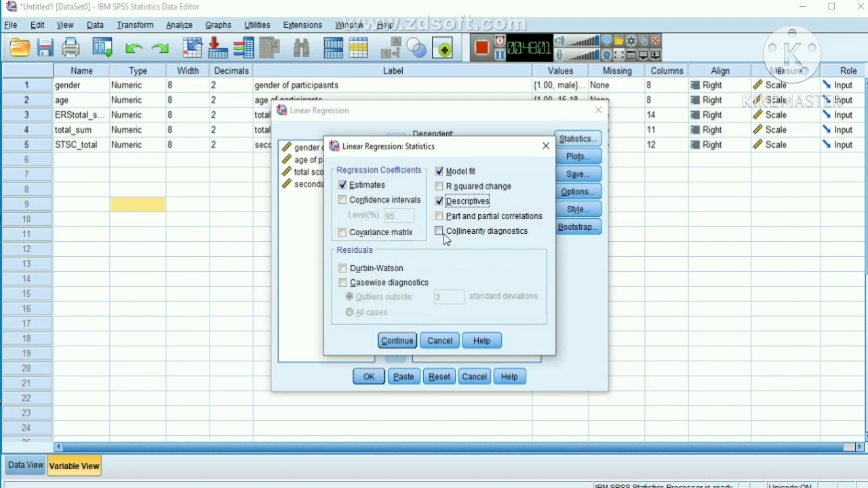
{"action": "left_click", "coordinate": [444, 237]}
{"action": "left_click", "coordinate": [439, 173]}
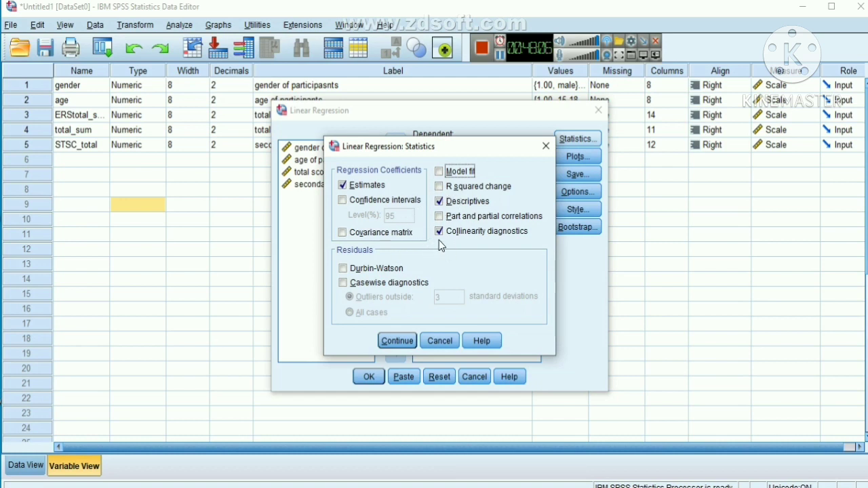
{"action": "left_click", "coordinate": [396, 341]}
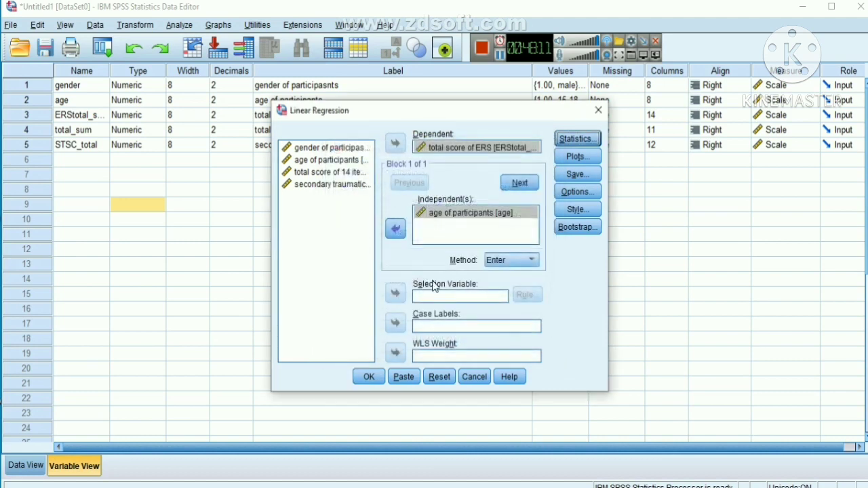
Request a histogram and a normal probability plot of the standardized residuals for the regression
{"action": "left_click", "coordinate": [577, 156]}
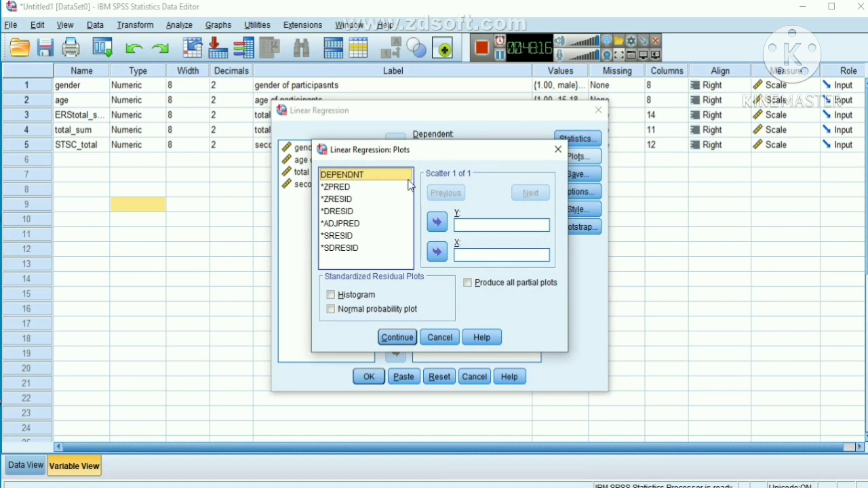
{"action": "left_click", "coordinate": [331, 296]}
{"action": "left_click", "coordinate": [331, 310]}
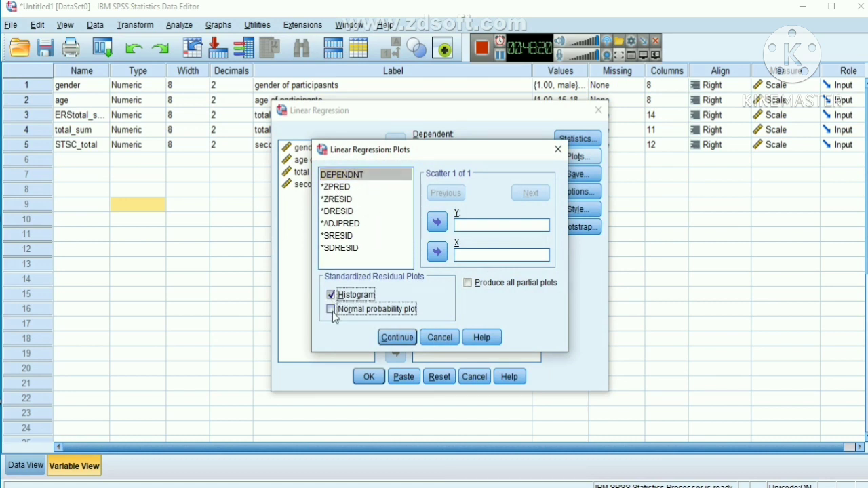
{"action": "left_click", "coordinate": [399, 337]}
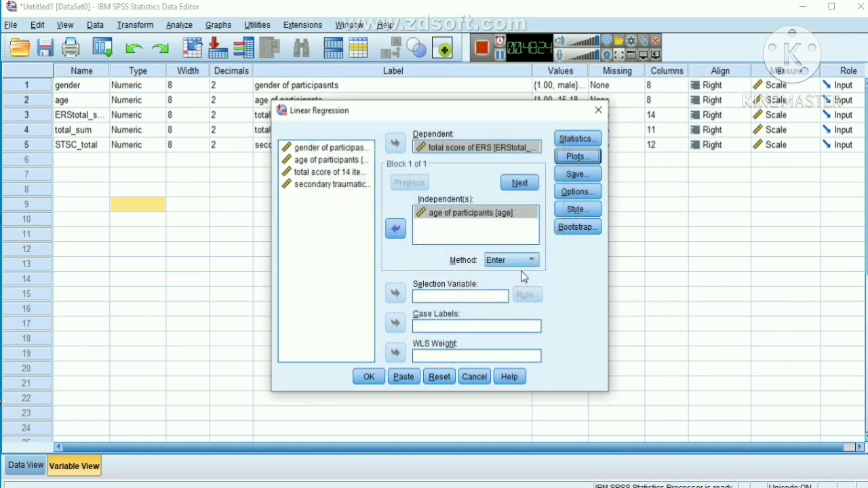
Accept the default stepping criteria and missing-value handling, and look over the regression's table style settings and available entry methods
{"action": "left_click", "coordinate": [578, 192]}
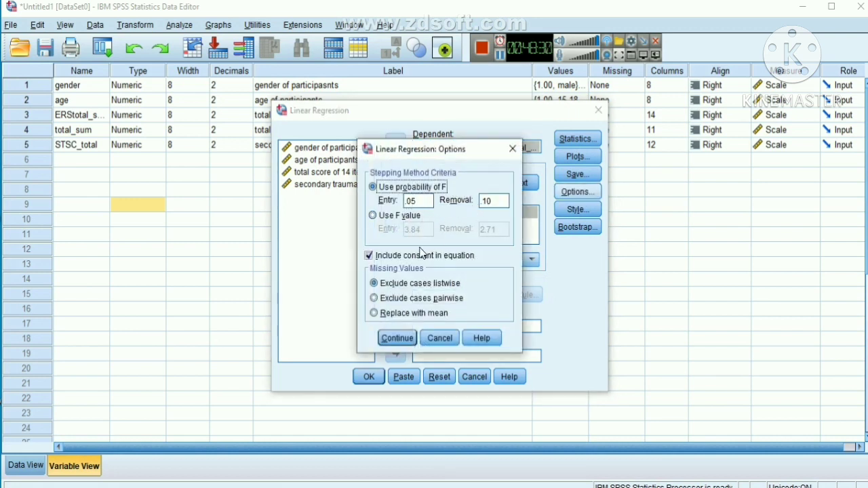
{"action": "left_click", "coordinate": [399, 338]}
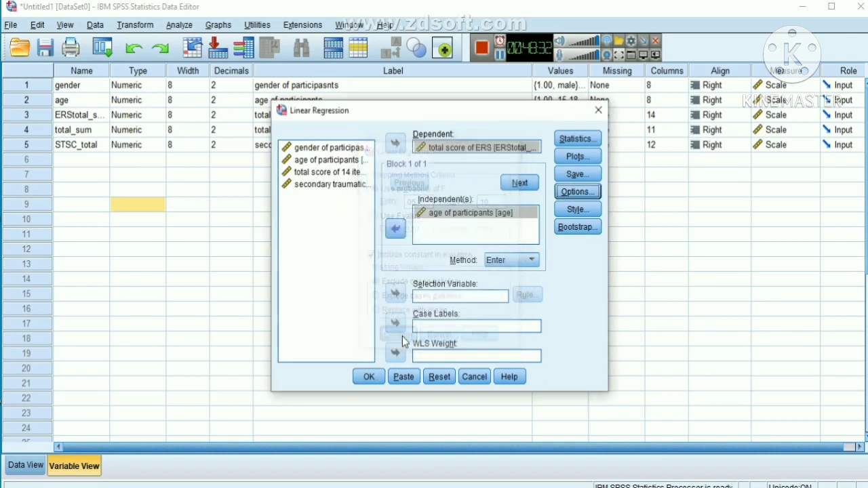
{"action": "left_click", "coordinate": [570, 213]}
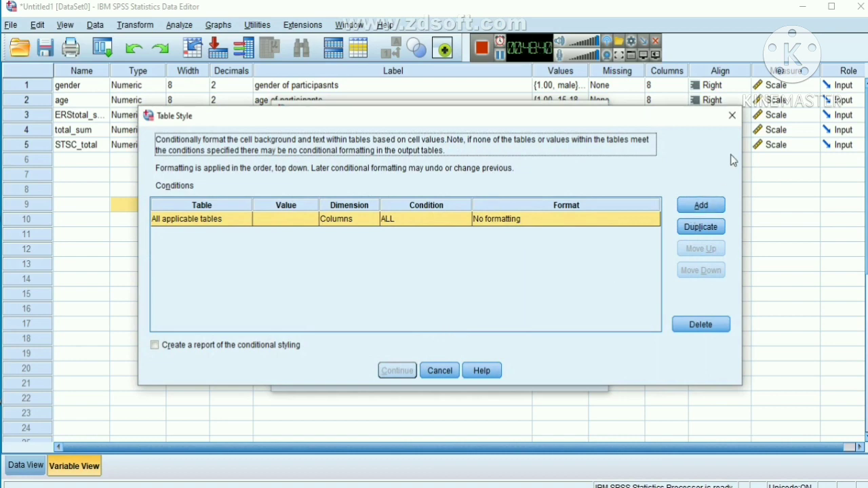
{"action": "left_click", "coordinate": [732, 115]}
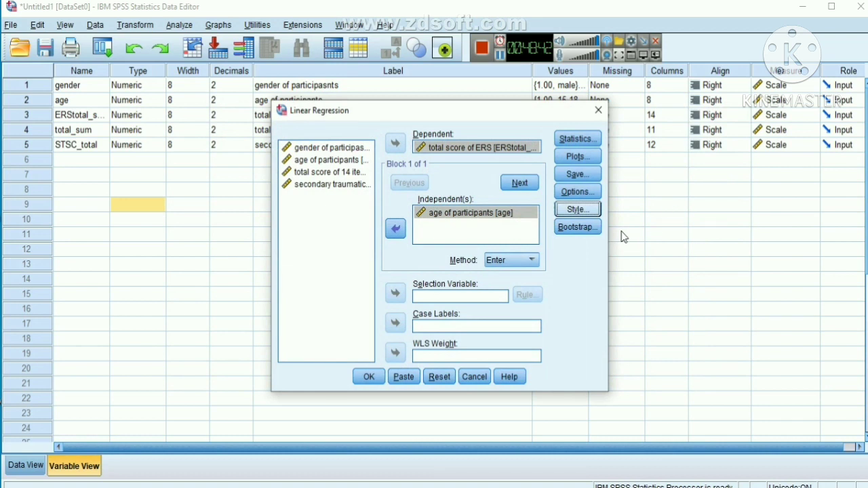
{"action": "left_click", "coordinate": [531, 261]}
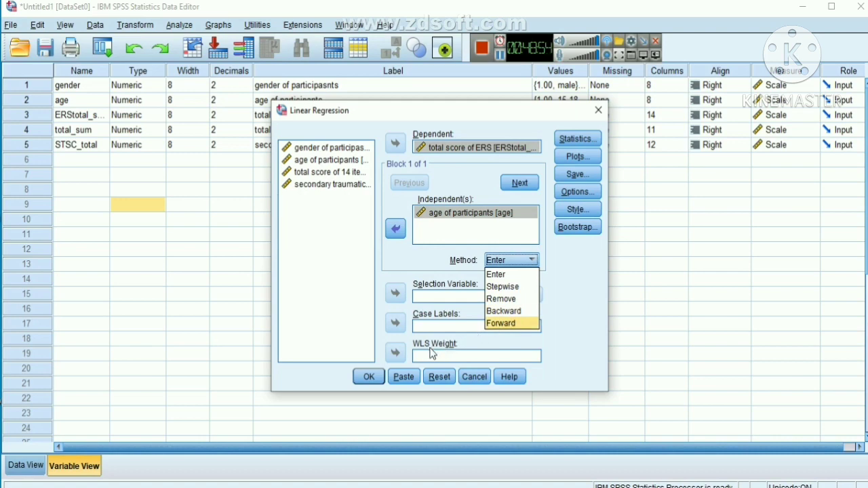
Run the linear regression with the Enter method and review its output tables, residual histogram and normal P-P plot
{"action": "left_click", "coordinate": [367, 378]}
{"action": "left_click", "coordinate": [367, 378]}
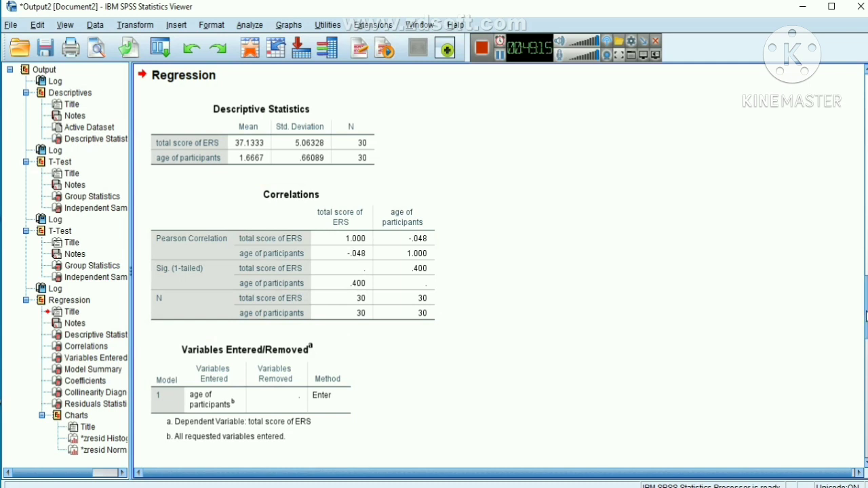
{"action": "left_click_drag", "start_coordinate": [866, 317], "coordinate": [856, 391]}
{"action": "left_click", "coordinate": [558, 233]}
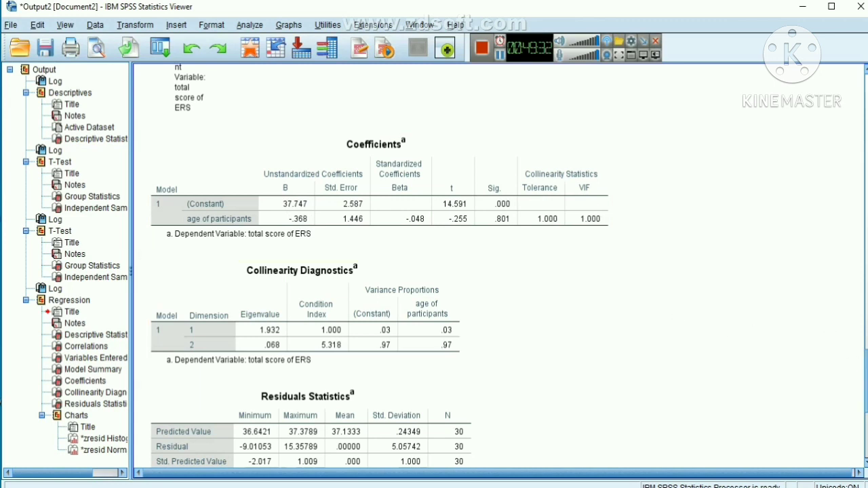
{"action": "scroll", "coordinate": [858, 397], "scroll_direction": "down", "scroll_amount": 5}
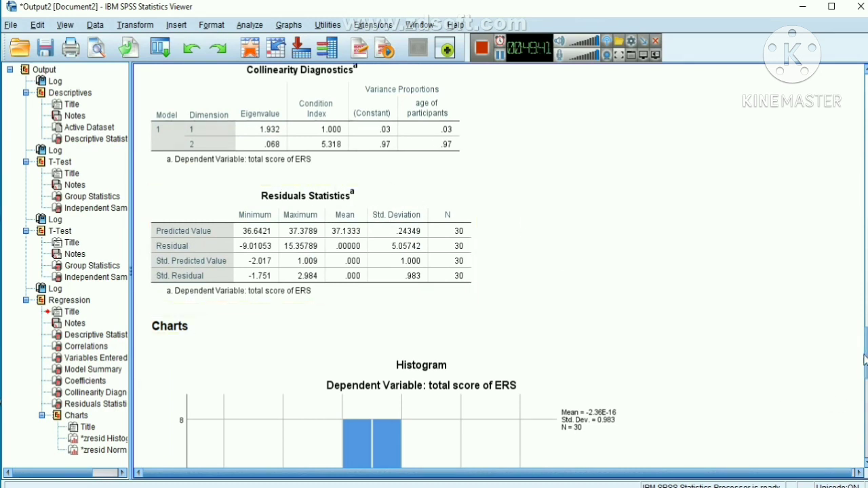
{"action": "left_click_drag", "start_coordinate": [864, 364], "coordinate": [865, 381]}
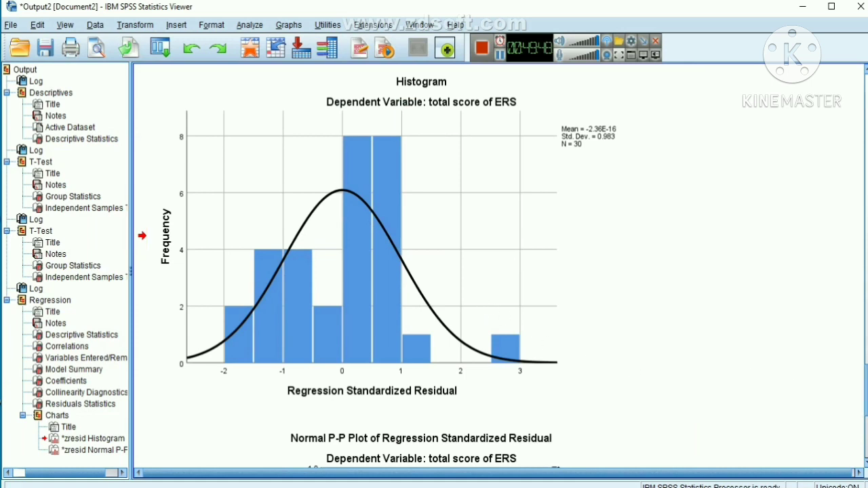
{"action": "left_click_drag", "start_coordinate": [865, 370], "coordinate": [865, 441]}
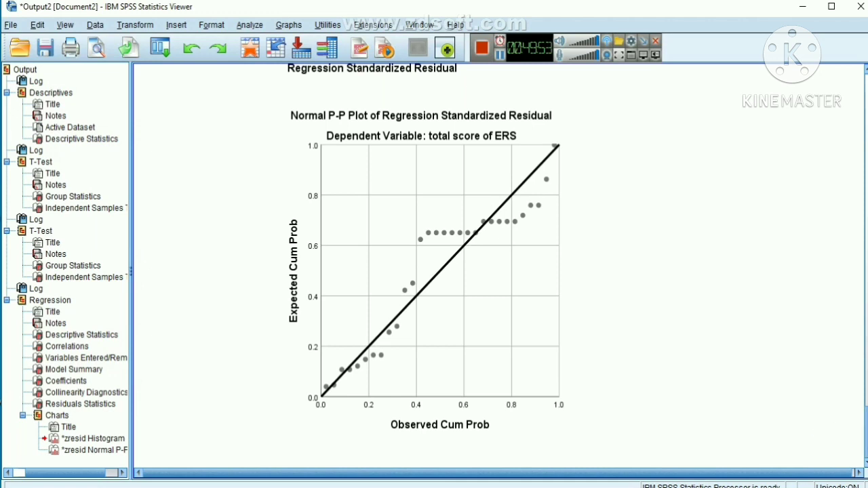
{"action": "left_click", "coordinate": [683, 351]}
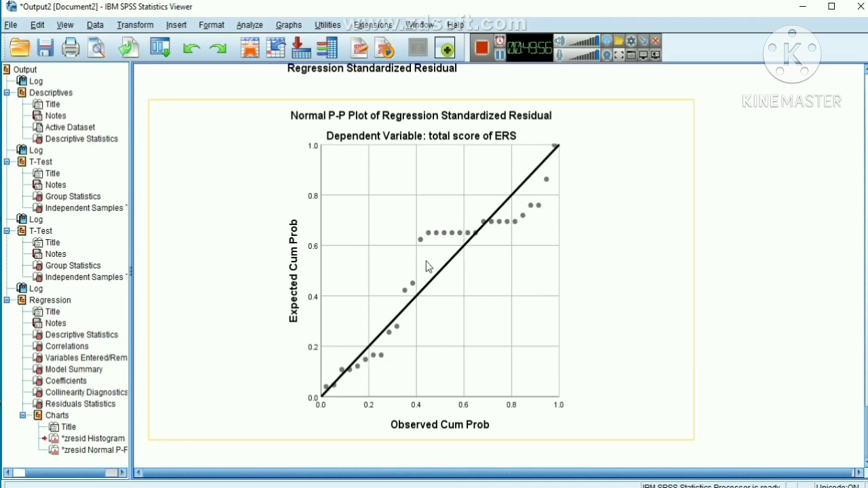
Set up an Explore analysis on the data set, adding outliers to the descriptives with a 95% confidence interval for the mean
{"action": "left_click", "coordinate": [857, 93]}
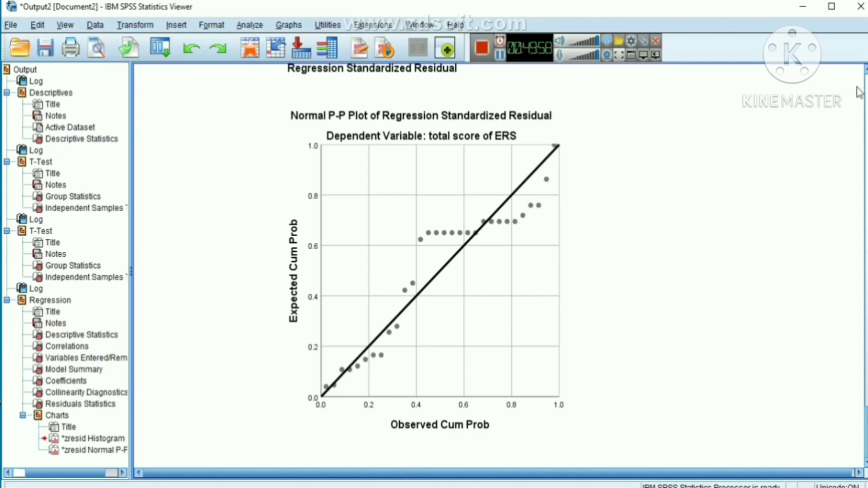
{"action": "scroll", "coordinate": [785, 93], "scroll_direction": "up", "scroll_amount": 15}
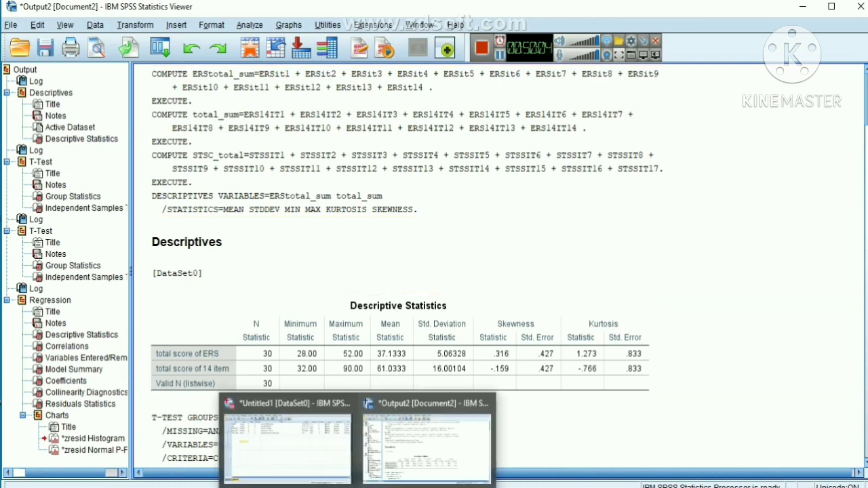
{"action": "left_click", "coordinate": [313, 449]}
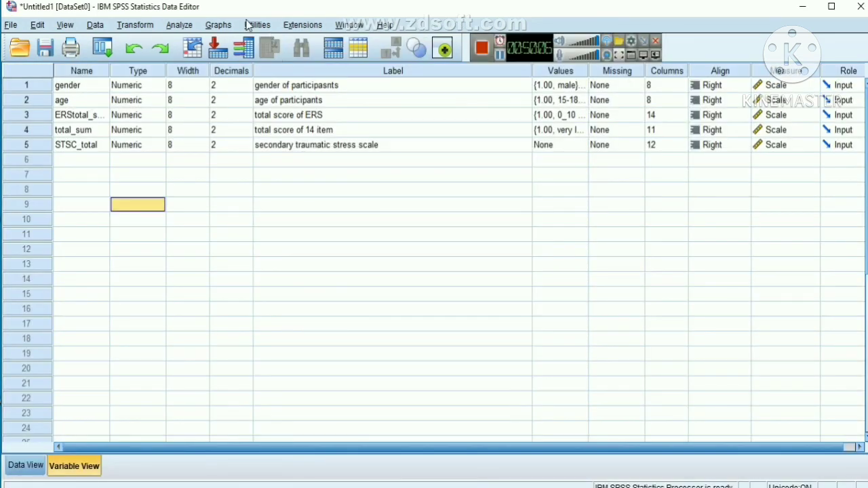
{"action": "left_click", "coordinate": [181, 27]}
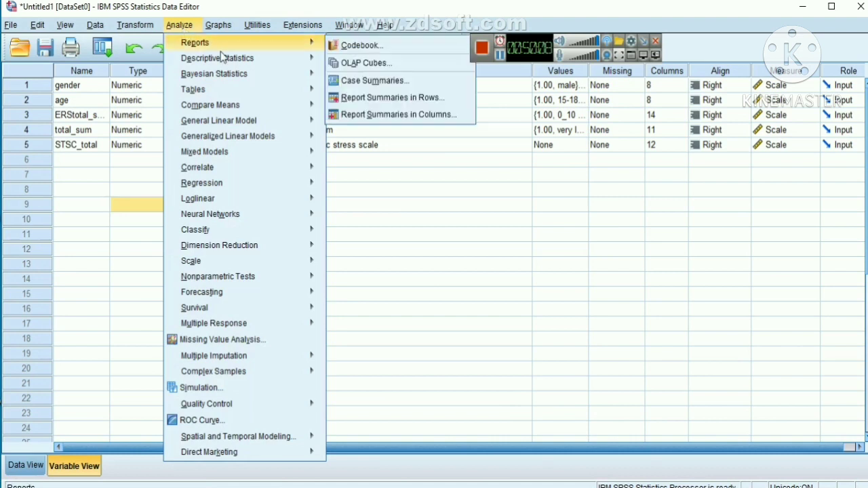
{"action": "mouse_move", "coordinate": [232, 61]}
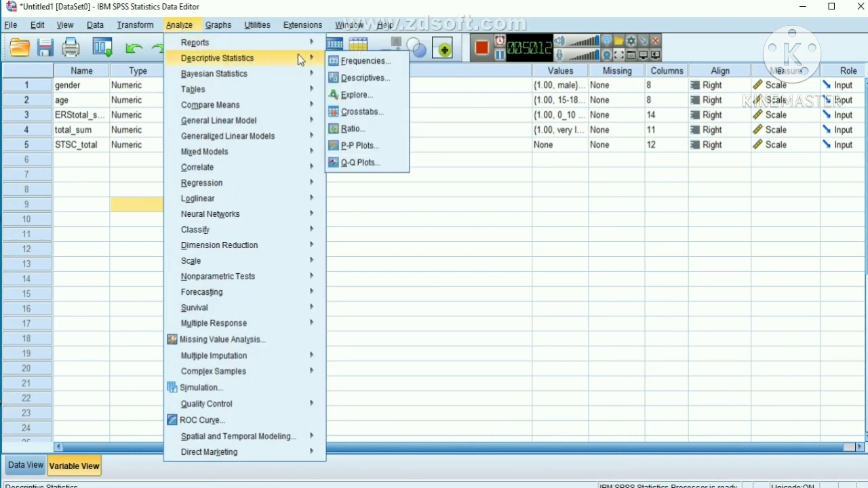
{"action": "left_click", "coordinate": [353, 93]}
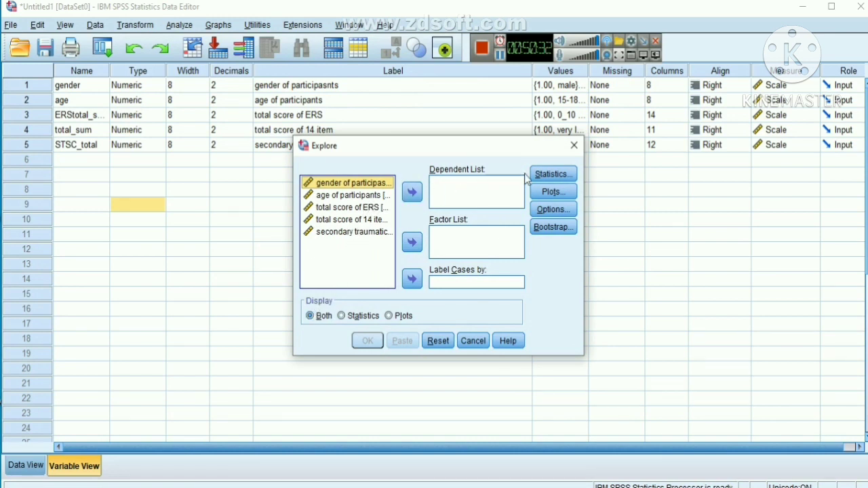
{"action": "left_click", "coordinate": [552, 174]}
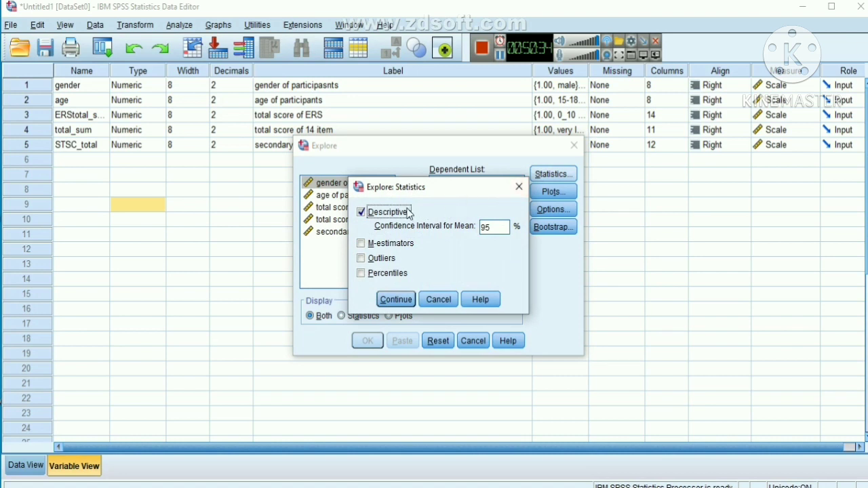
{"action": "left_click", "coordinate": [361, 259]}
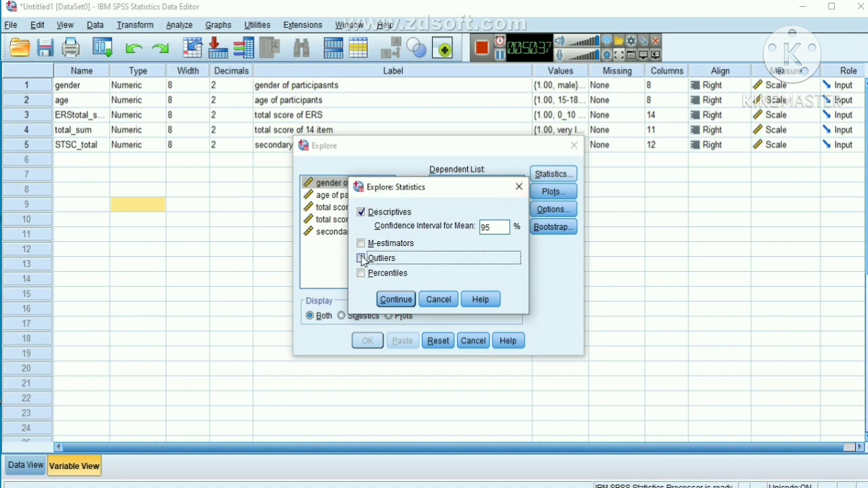
{"action": "left_click", "coordinate": [400, 299]}
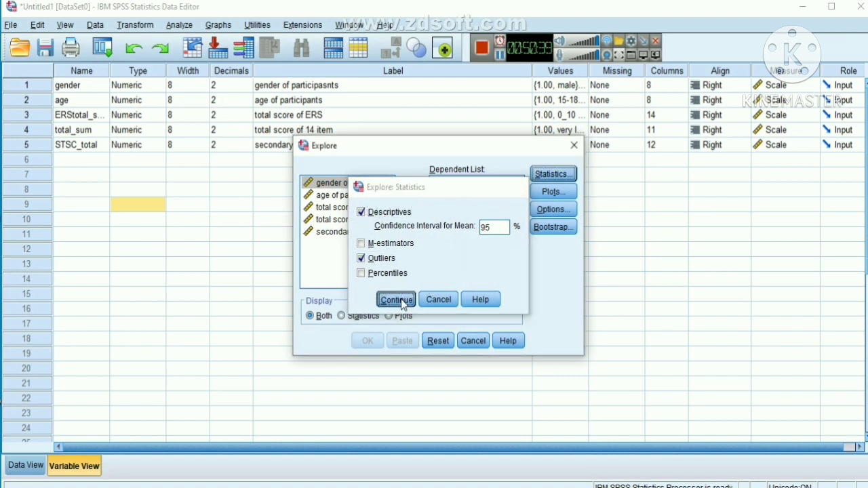
For the Explore plots, request a histogram and normality plots with tests, turn off stem-and-leaf, and keep missing cases excluded listwise
{"action": "left_click", "coordinate": [554, 193]}
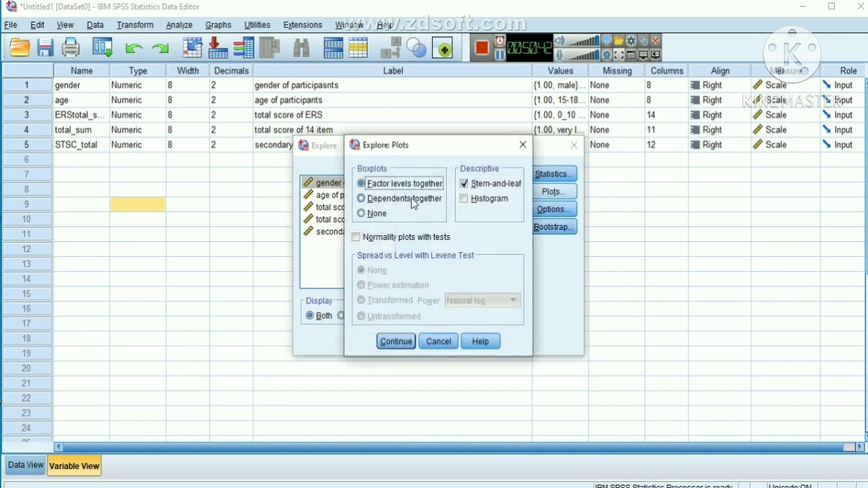
{"action": "left_click", "coordinate": [465, 198]}
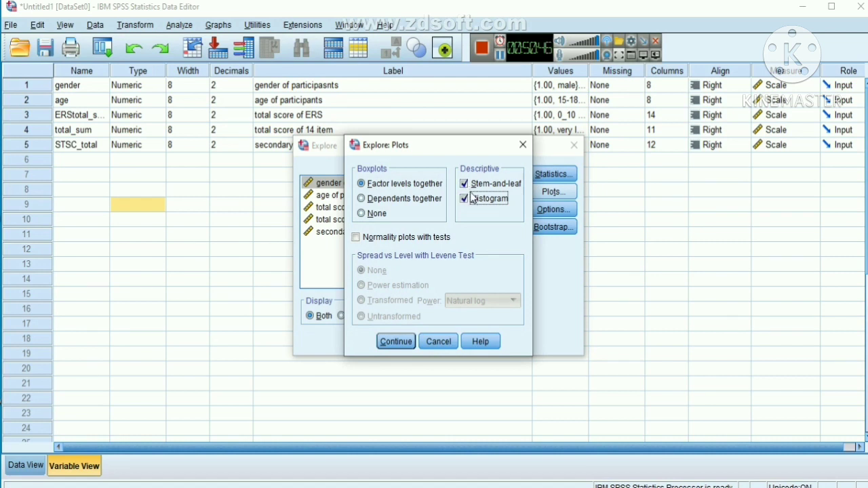
{"action": "left_click", "coordinate": [464, 184]}
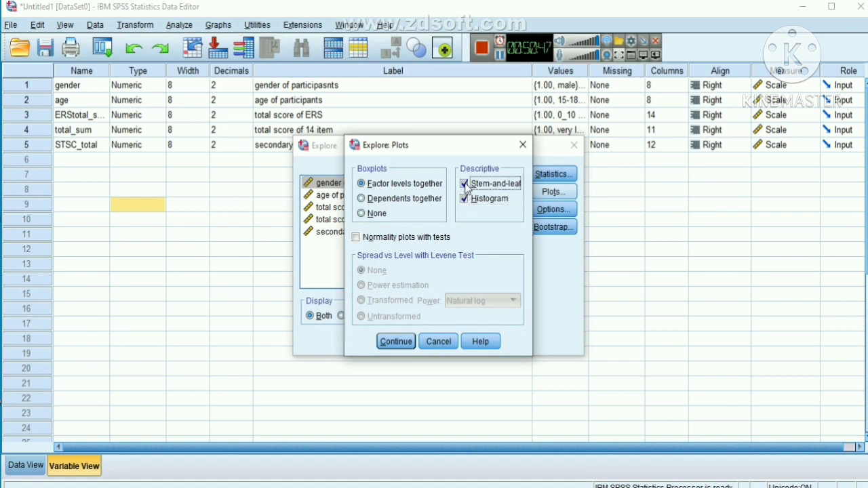
{"action": "left_click", "coordinate": [357, 238]}
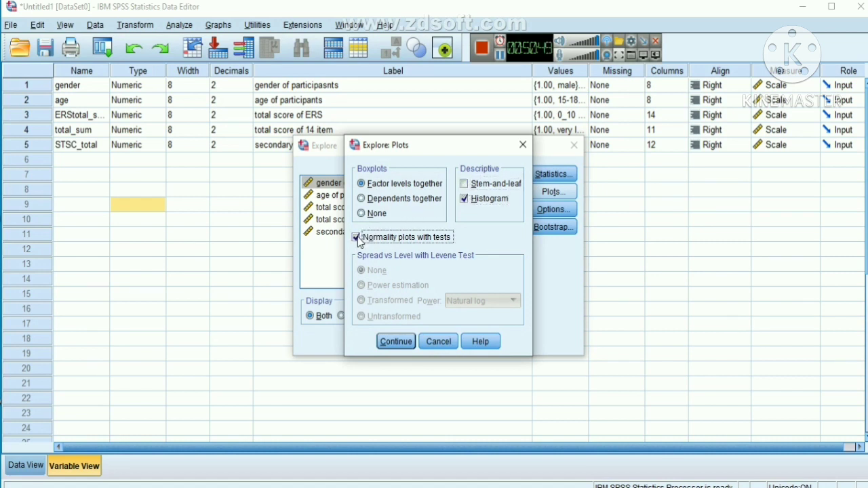
{"action": "left_click", "coordinate": [397, 342]}
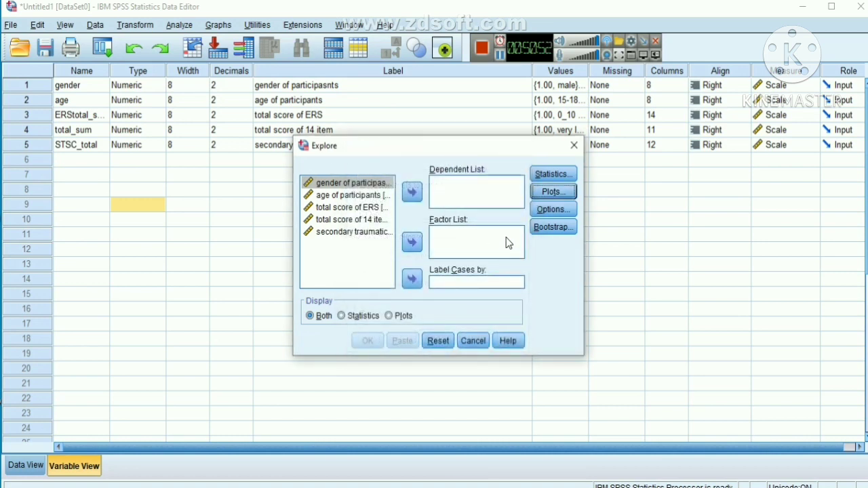
{"action": "left_click", "coordinate": [539, 210]}
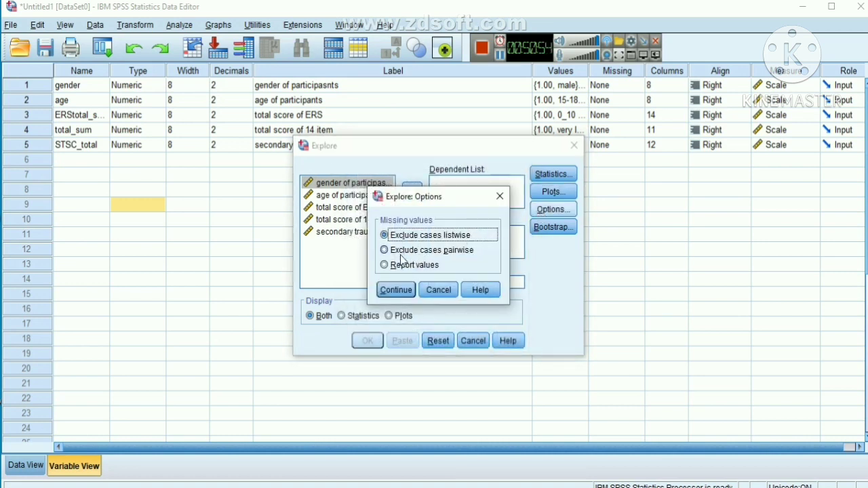
{"action": "left_click", "coordinate": [409, 288]}
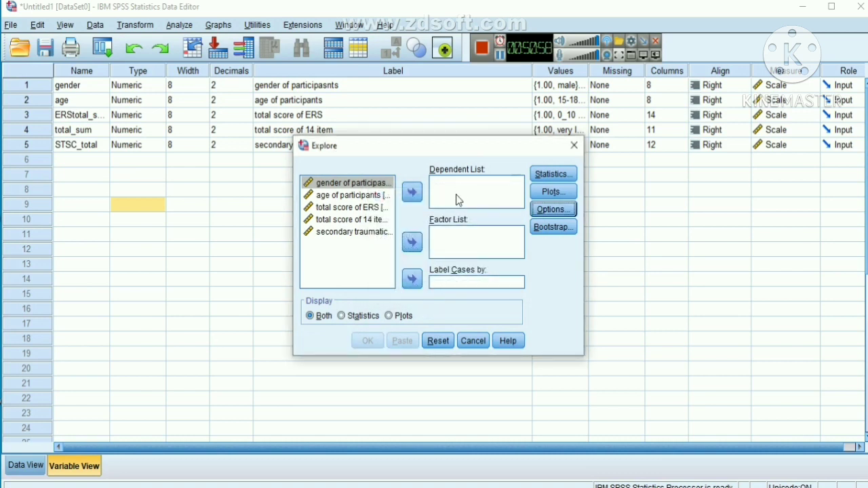
Run Explore with total score of ERS and total score of 14 item as dependents, age as the factor, and cases labelled by gender
{"action": "left_click", "coordinate": [379, 207]}
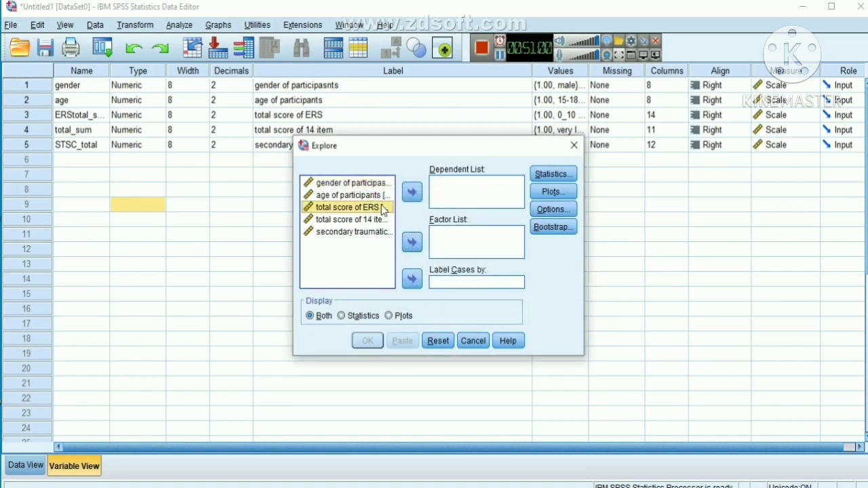
{"action": "left_click", "coordinate": [409, 193]}
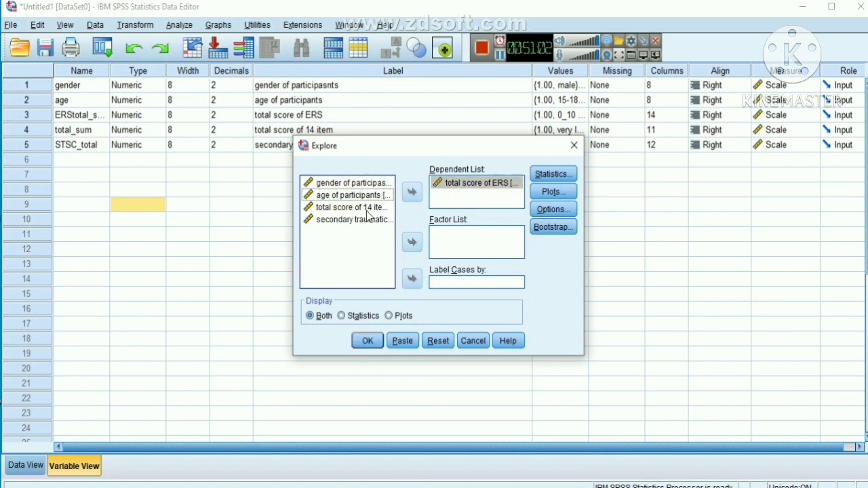
{"action": "left_click", "coordinate": [412, 193]}
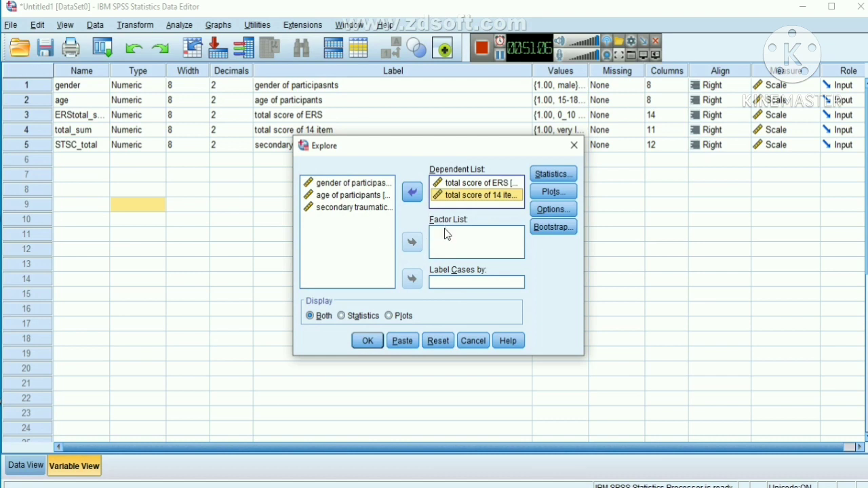
{"action": "left_click", "coordinate": [366, 196]}
{"action": "left_click", "coordinate": [411, 243]}
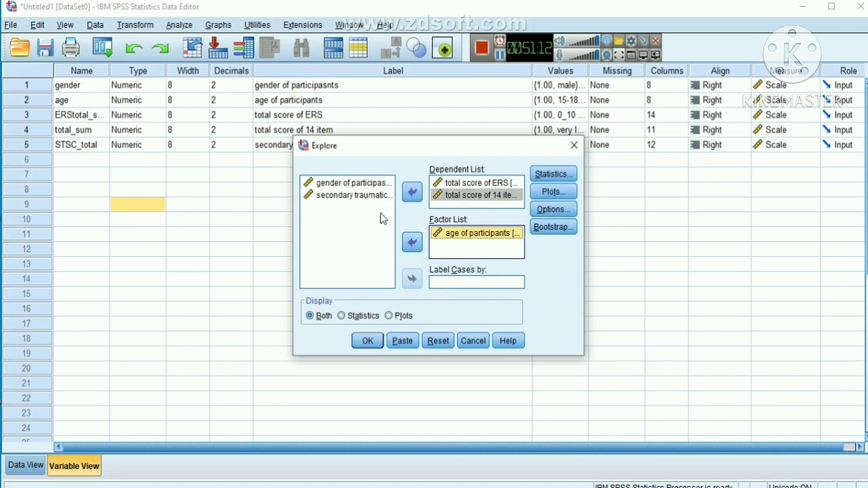
{"action": "left_click", "coordinate": [364, 184]}
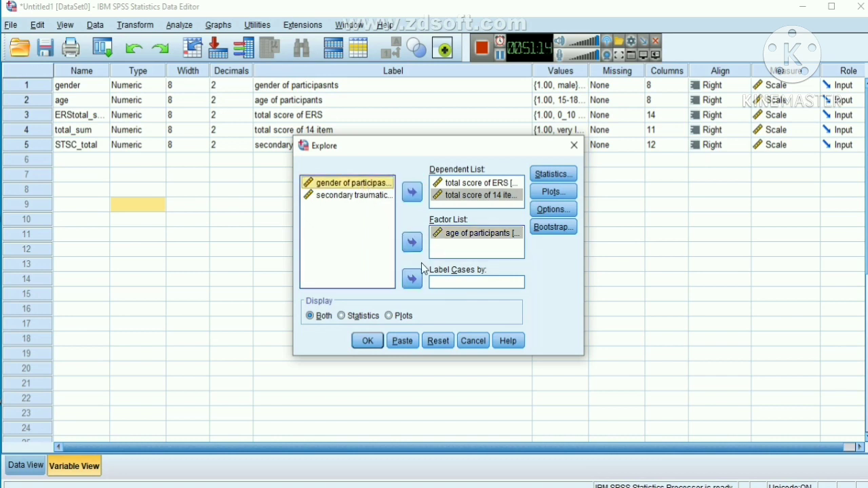
{"action": "left_click", "coordinate": [413, 280]}
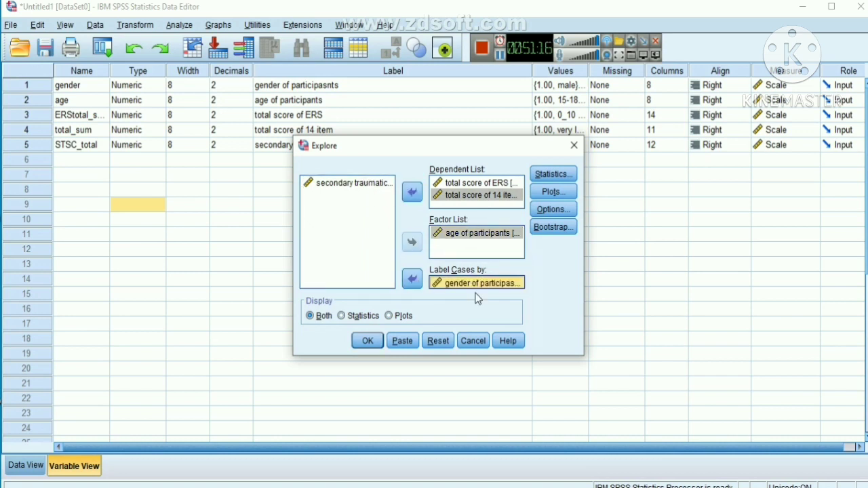
{"action": "left_click", "coordinate": [367, 340]}
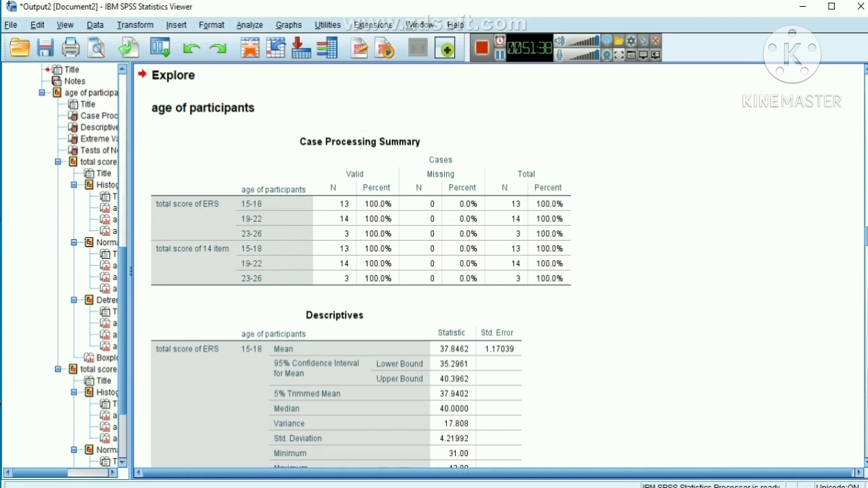
Review the Explore output's descriptives by age group, the extreme values with their footnotes, and the Tests of Normality table
{"action": "scroll", "coordinate": [353, 271], "scroll_direction": "down", "scroll_amount": 5}
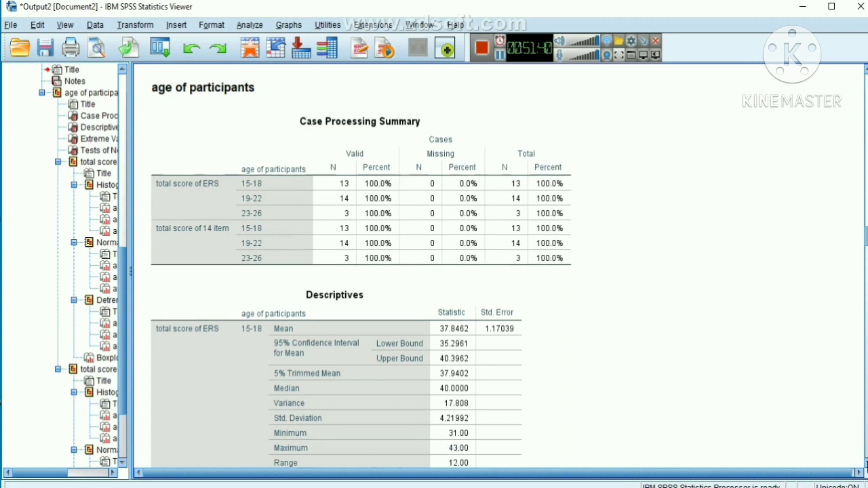
{"action": "scroll", "coordinate": [353, 271], "scroll_direction": "down", "scroll_amount": 1}
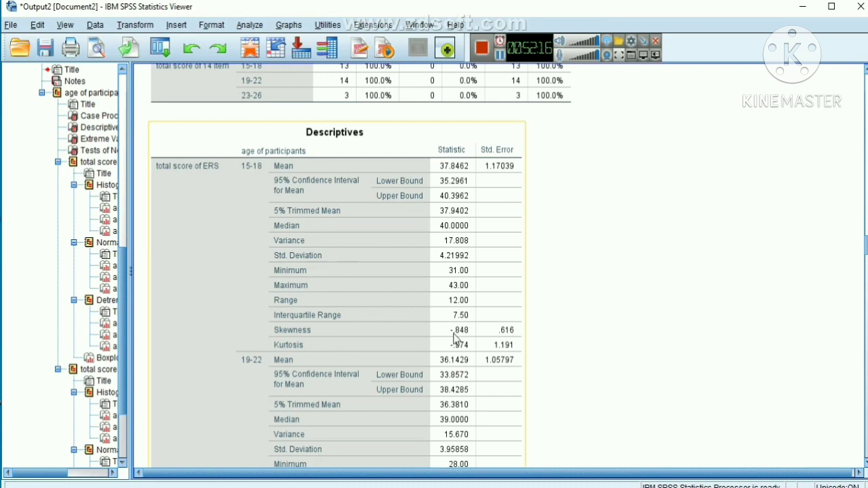
{"action": "left_click", "coordinate": [807, 397]}
{"action": "scroll", "coordinate": [359, 264], "scroll_direction": "down", "scroll_amount": 15}
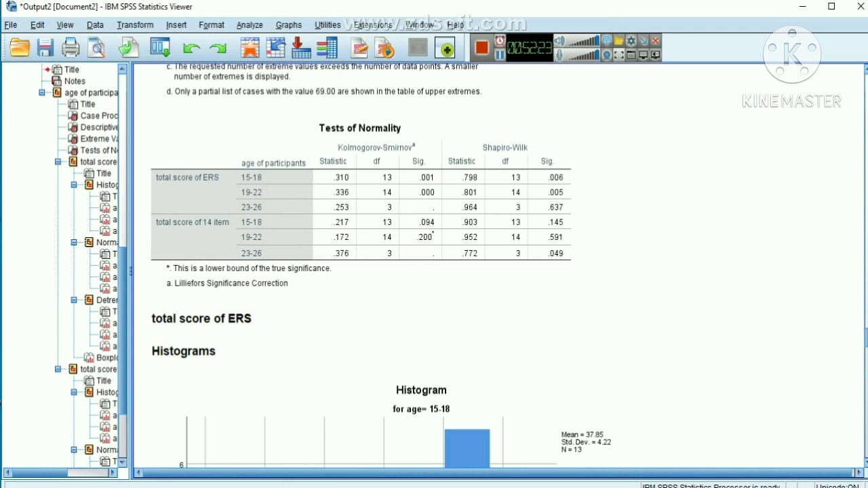
{"action": "scroll", "coordinate": [862, 326], "scroll_direction": "up", "scroll_amount": 8}
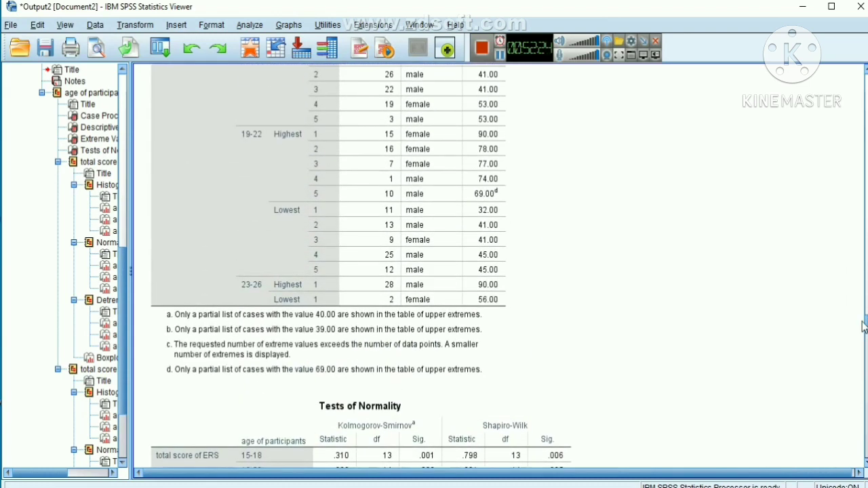
{"action": "left_click", "coordinate": [326, 366]}
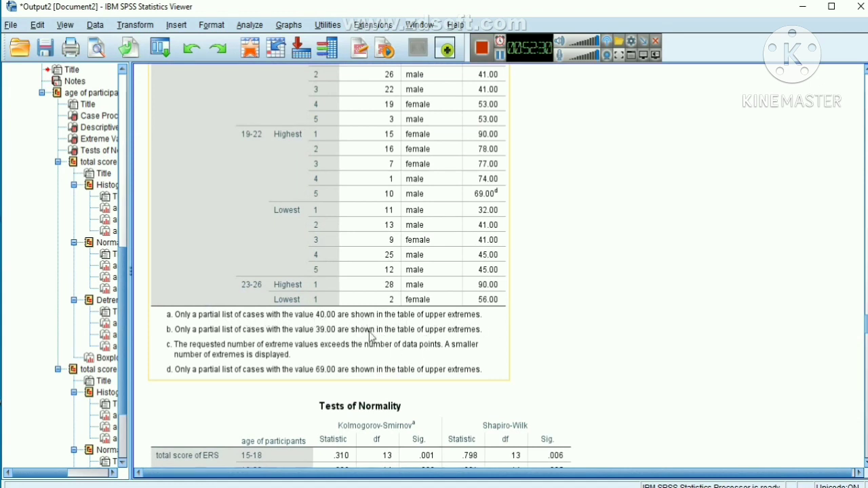
{"action": "left_click", "coordinate": [403, 400]}
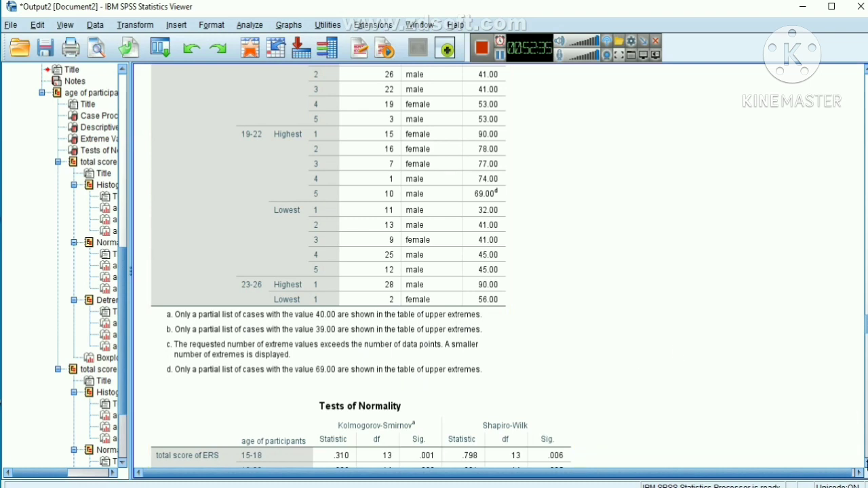
{"action": "scroll", "coordinate": [362, 267], "scroll_direction": "down", "scroll_amount": 6}
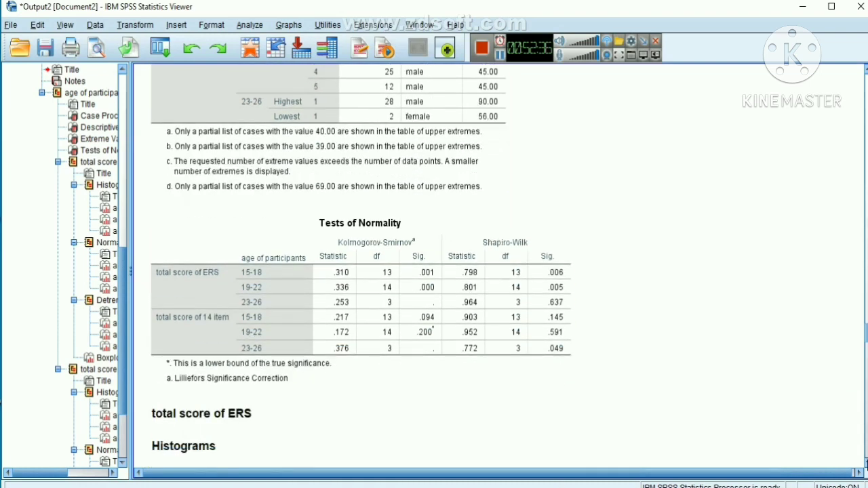
{"action": "scroll", "coordinate": [776, 380], "scroll_direction": "down", "scroll_amount": 2}
{"action": "left_click", "coordinate": [349, 237]}
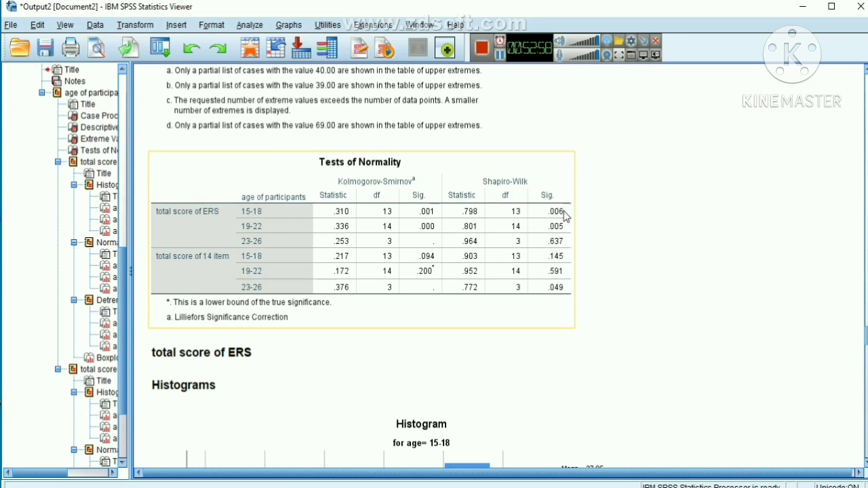
{"action": "left_click", "coordinate": [653, 336]}
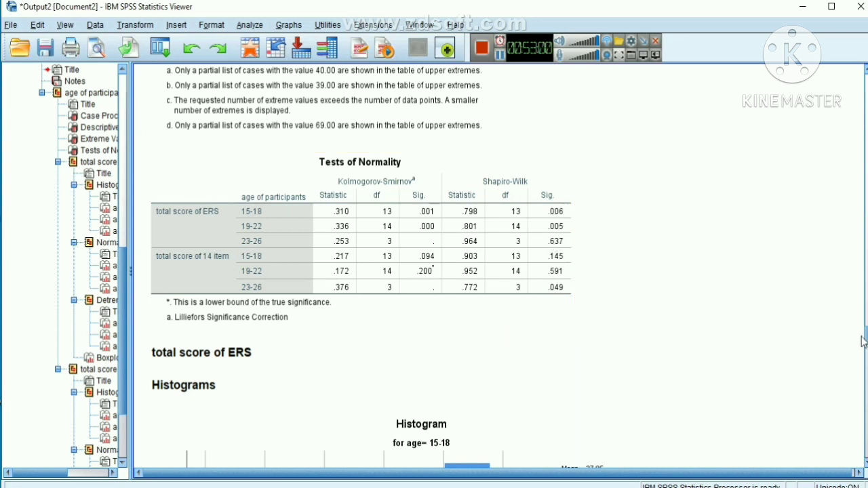
Examine the ERS total score charts in the Explore output, down to the detrended normal Q-Q plot for age 19-22
{"action": "left_click_drag", "start_coordinate": [866, 340], "coordinate": [864, 403]}
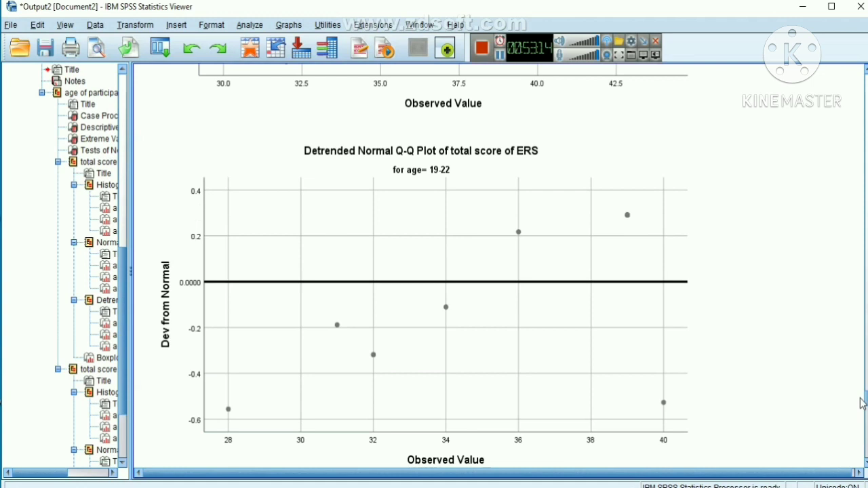
{"action": "left_click", "coordinate": [437, 382]}
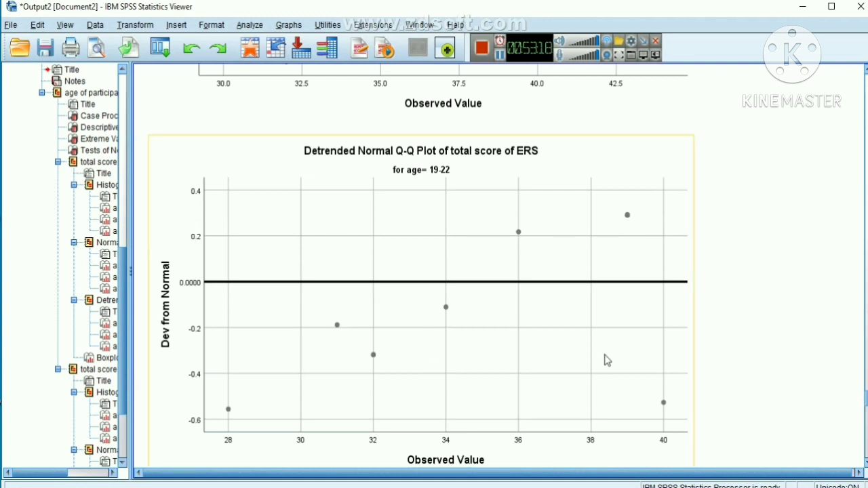
{"action": "left_click", "coordinate": [753, 352]}
{"action": "left_click", "coordinate": [670, 266]}
{"action": "left_click", "coordinate": [760, 307]}
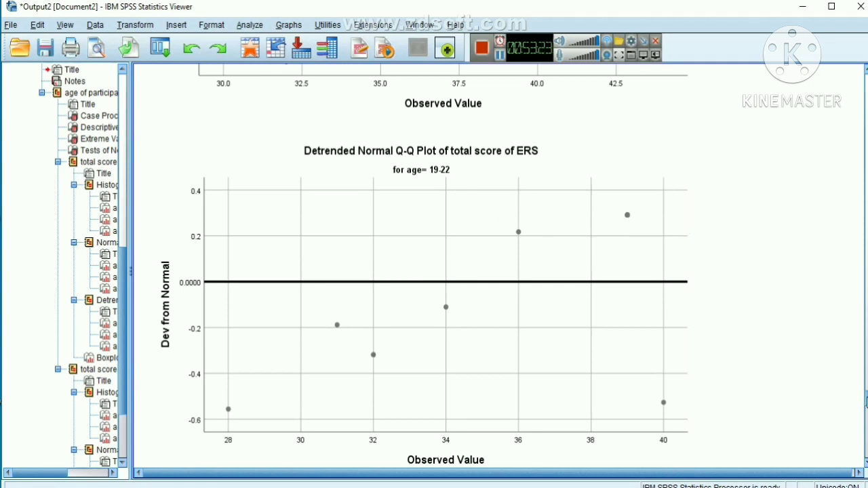
Examine the remaining ERS charts, followed by the histograms and normal Q-Q plots of total score of 14 item by age group
{"action": "scroll", "coordinate": [866, 402], "scroll_direction": "down", "scroll_amount": 10}
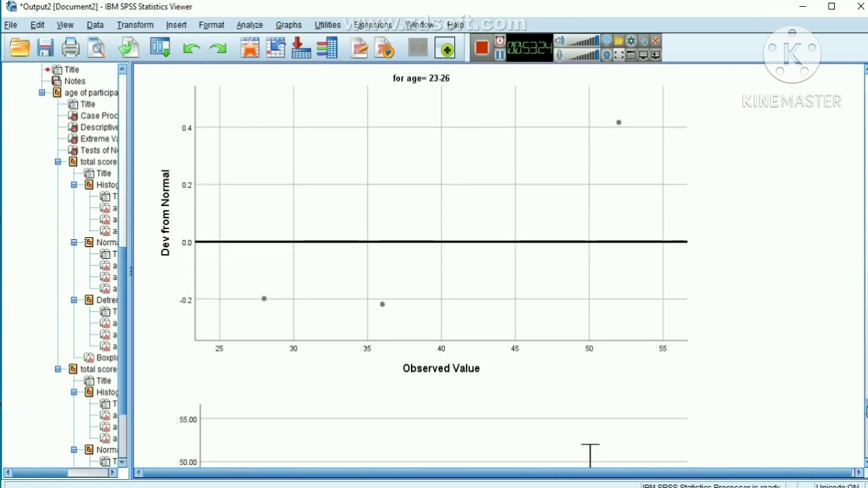
{"action": "scroll", "coordinate": [867, 410], "scroll_direction": "down", "scroll_amount": 10}
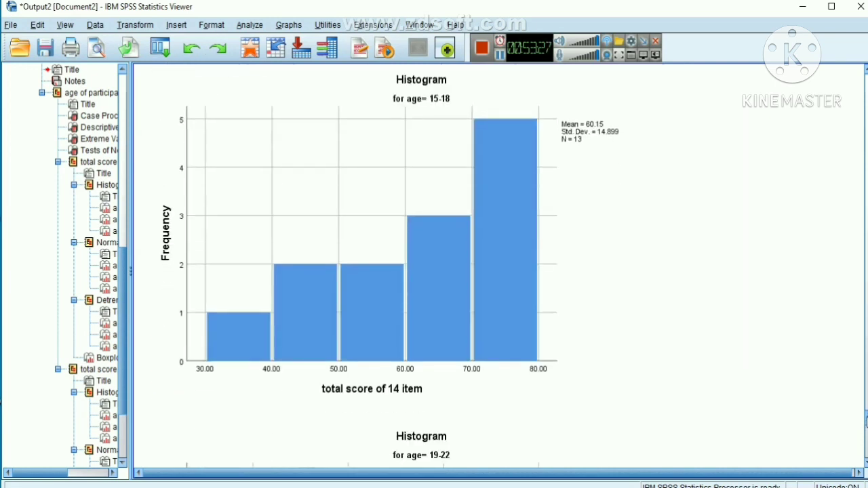
{"action": "scroll", "coordinate": [866, 422], "scroll_direction": "down", "scroll_amount": 10}
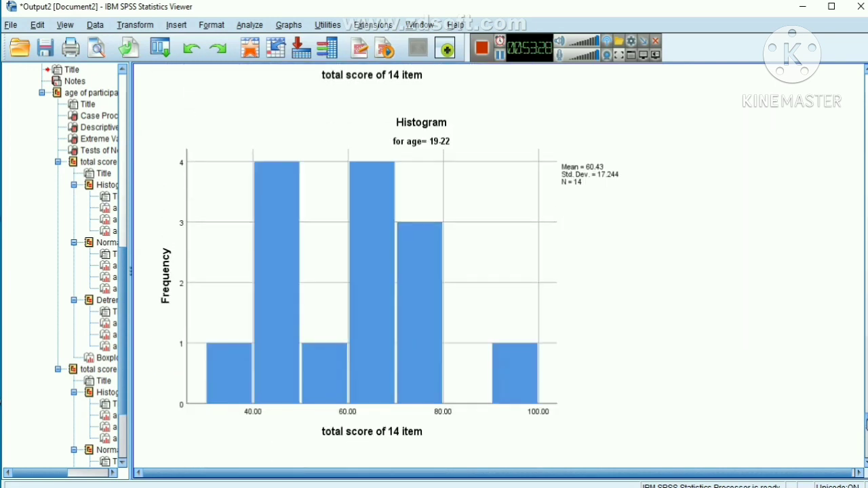
{"action": "scroll", "coordinate": [420, 271], "scroll_direction": "down", "scroll_amount": 1}
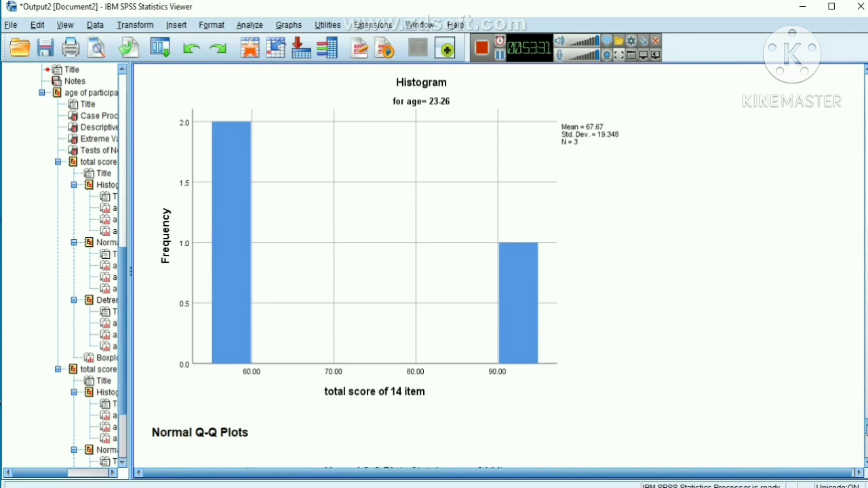
{"action": "scroll", "coordinate": [495, 264], "scroll_direction": "down", "scroll_amount": 5}
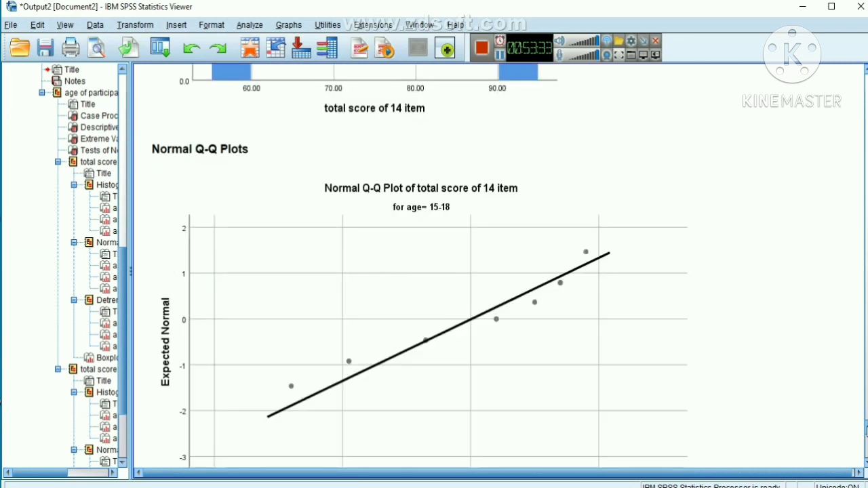
{"action": "scroll", "coordinate": [420, 271], "scroll_direction": "up", "scroll_amount": 4}
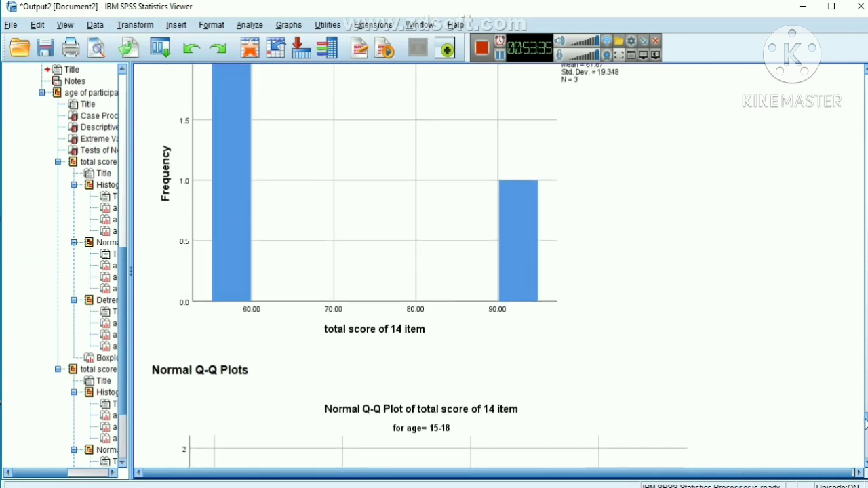
{"action": "scroll", "coordinate": [865, 424], "scroll_direction": "down", "scroll_amount": 6}
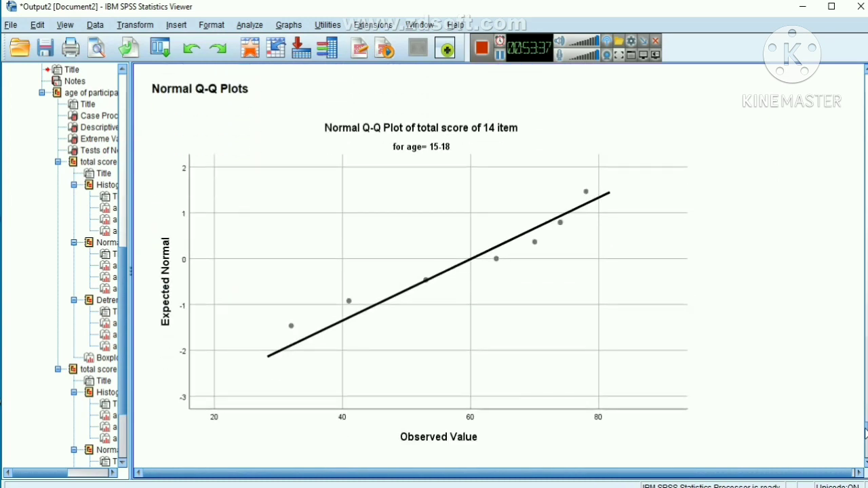
{"action": "scroll", "coordinate": [865, 434], "scroll_direction": "down", "scroll_amount": 10}
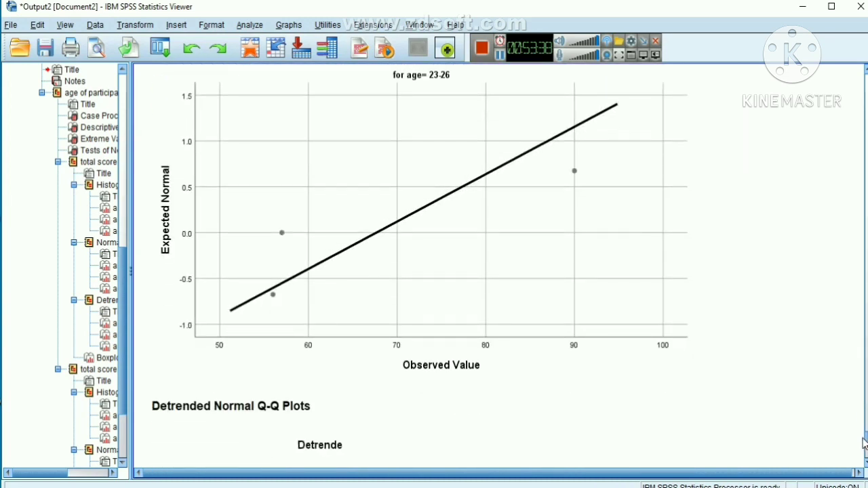
Examine the detrended normal Q-Q plots and the boxplot of total score of 14 item across the age groups
{"action": "scroll", "coordinate": [864, 444], "scroll_direction": "down", "scroll_amount": 8}
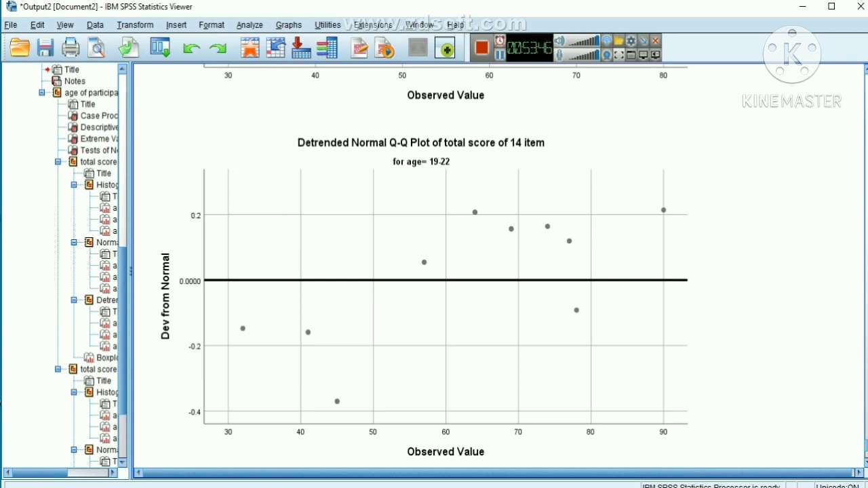
{"action": "scroll", "coordinate": [425, 267], "scroll_direction": "down", "scroll_amount": 8}
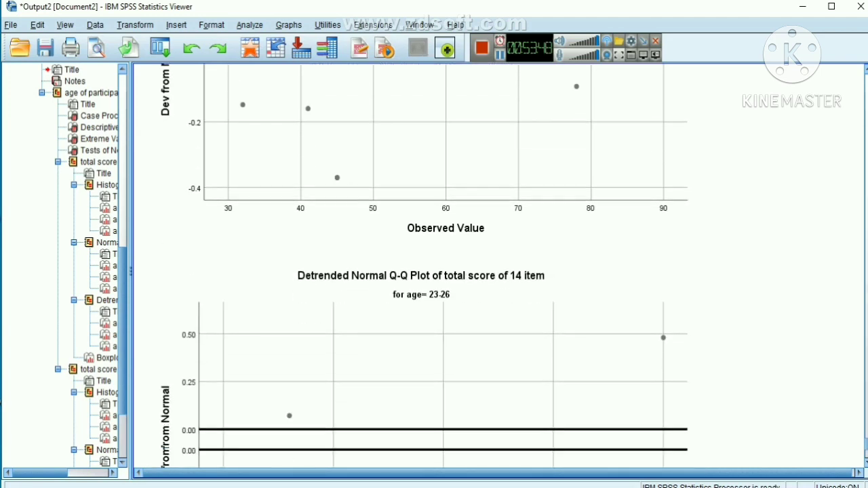
{"action": "scroll", "coordinate": [424, 266], "scroll_direction": "down", "scroll_amount": 8}
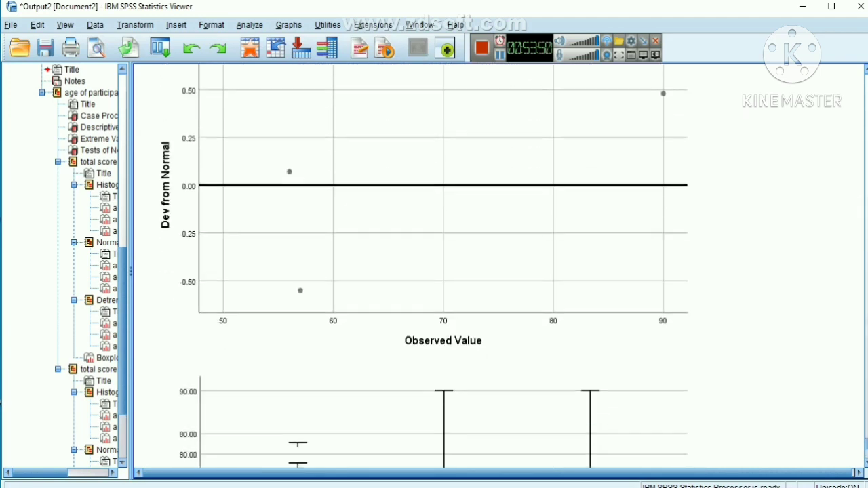
{"action": "scroll", "coordinate": [424, 266], "scroll_direction": "down", "scroll_amount": 5}
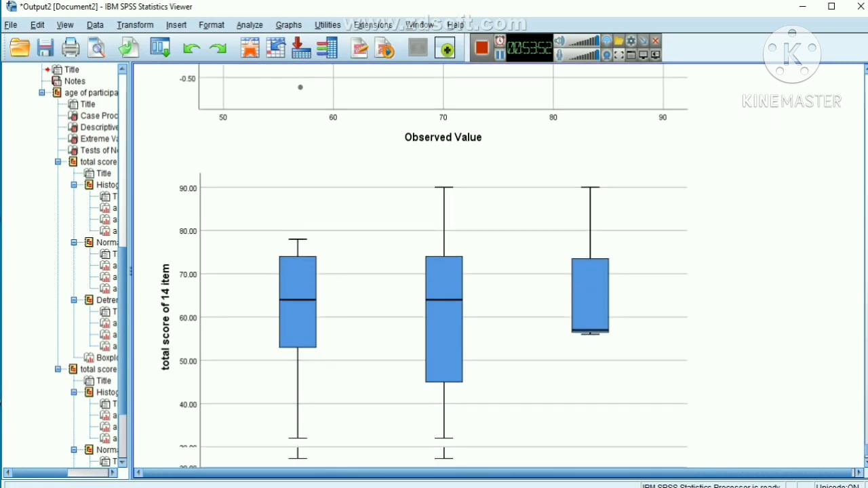
{"action": "scroll", "coordinate": [424, 266], "scroll_direction": "down", "scroll_amount": 2}
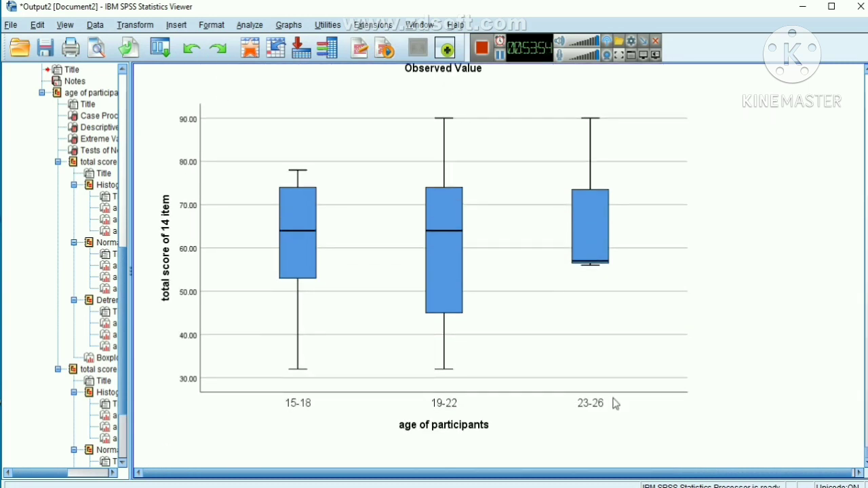
{"action": "left_click", "coordinate": [616, 404]}
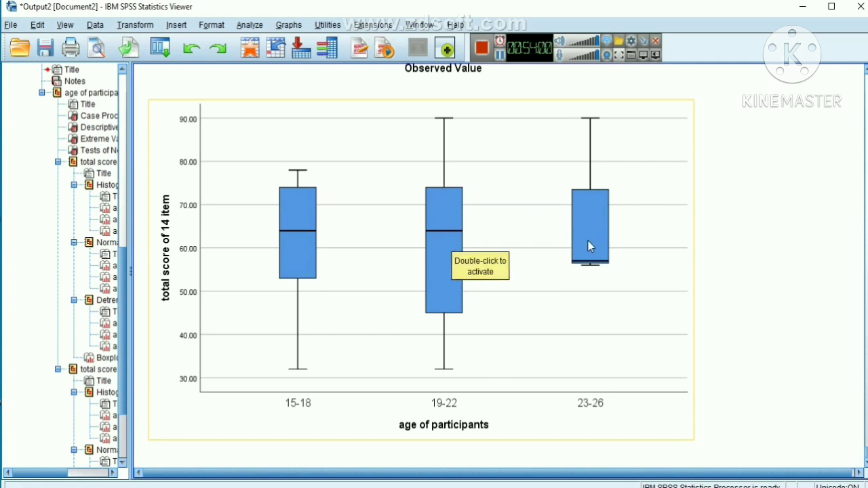
{"action": "left_click", "coordinate": [819, 238]}
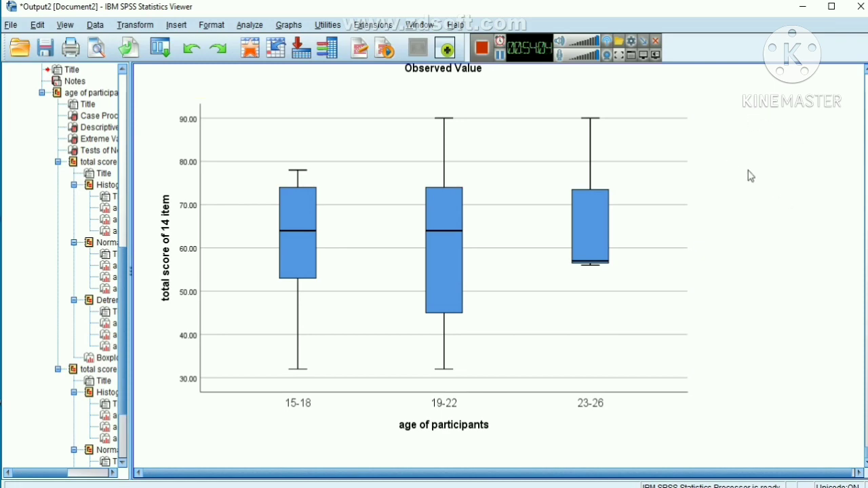
{"action": "scroll", "coordinate": [862, 88], "scroll_direction": "up", "scroll_amount": 15}
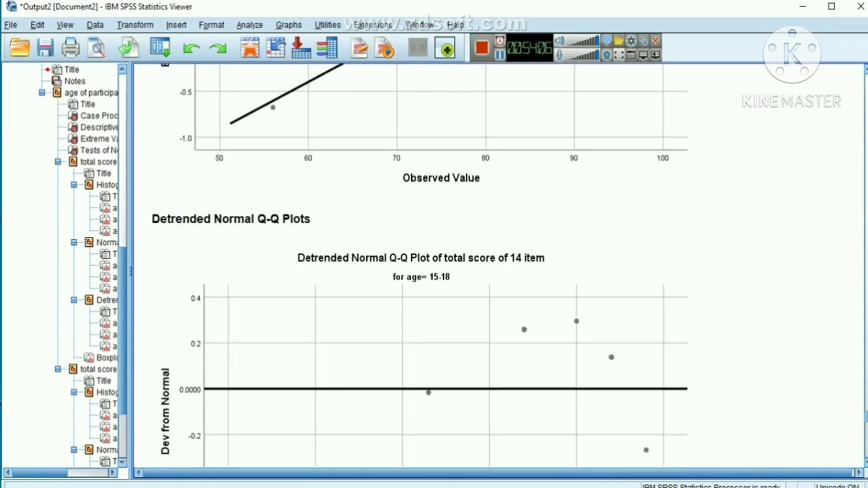
{"action": "scroll", "coordinate": [434, 257], "scroll_direction": "down", "scroll_amount": 10}
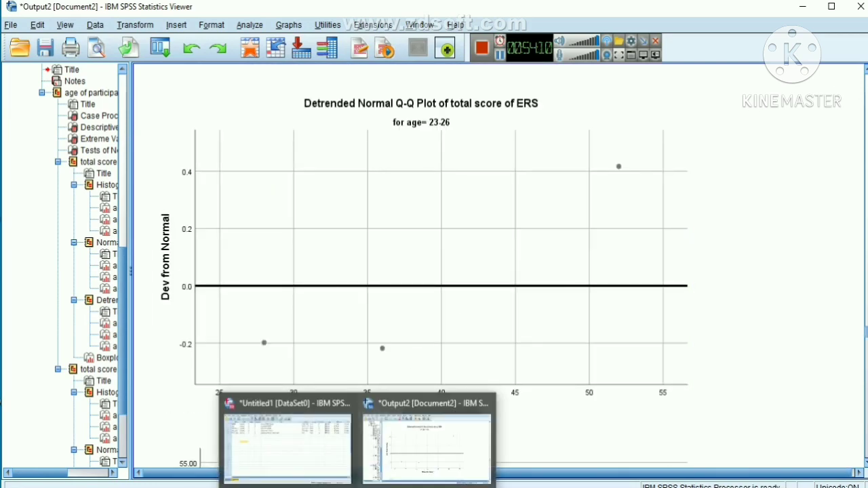
Close the Data Editor to exit SPSS Statistics, saving the output viewer contents to the Desktop as Output2 in Viewer Files (*.spv) format
{"action": "left_click", "coordinate": [346, 483]}
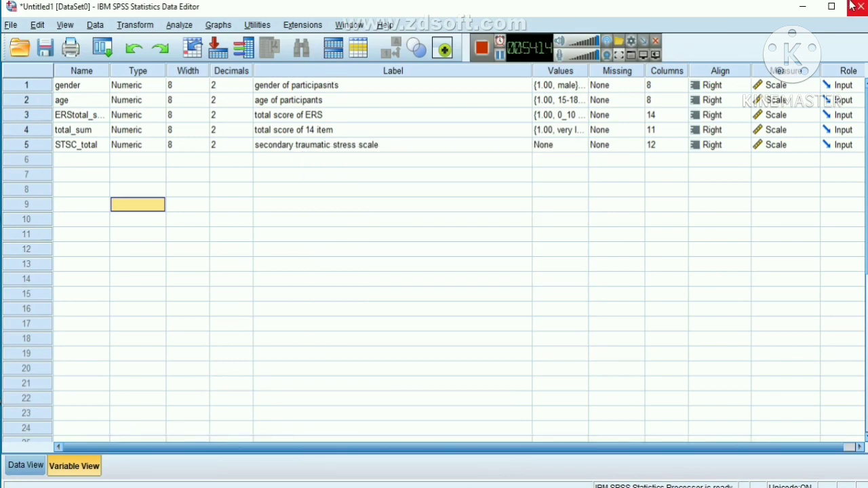
{"action": "left_click", "coordinate": [853, 6]}
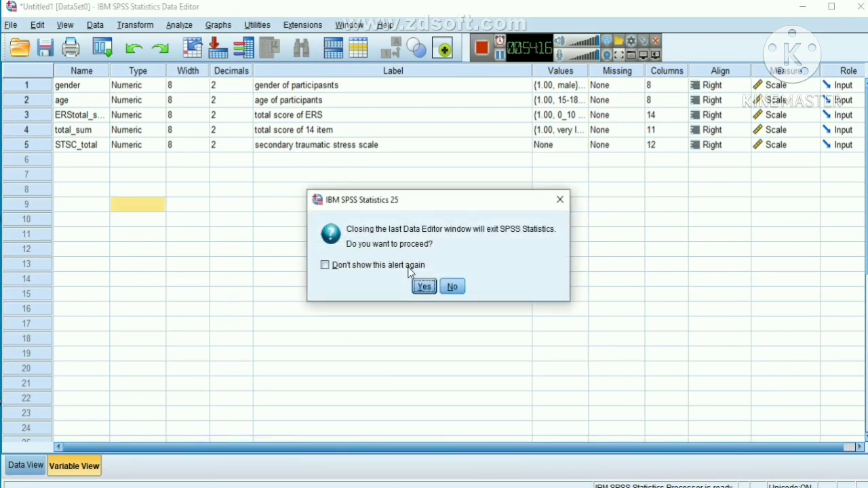
{"action": "left_click", "coordinate": [423, 287]}
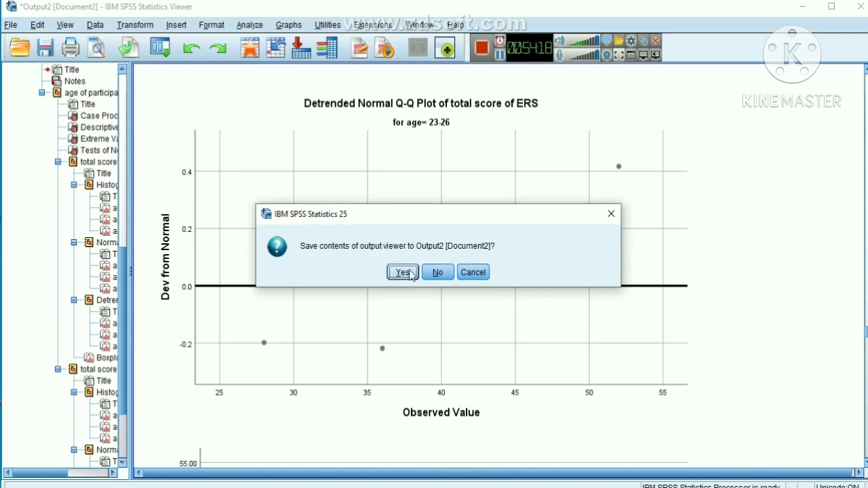
{"action": "left_click", "coordinate": [403, 272]}
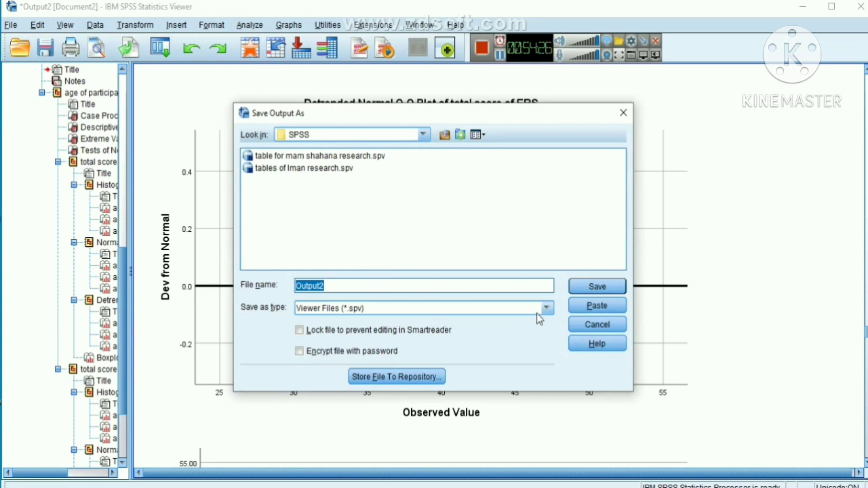
{"action": "left_click", "coordinate": [424, 135]}
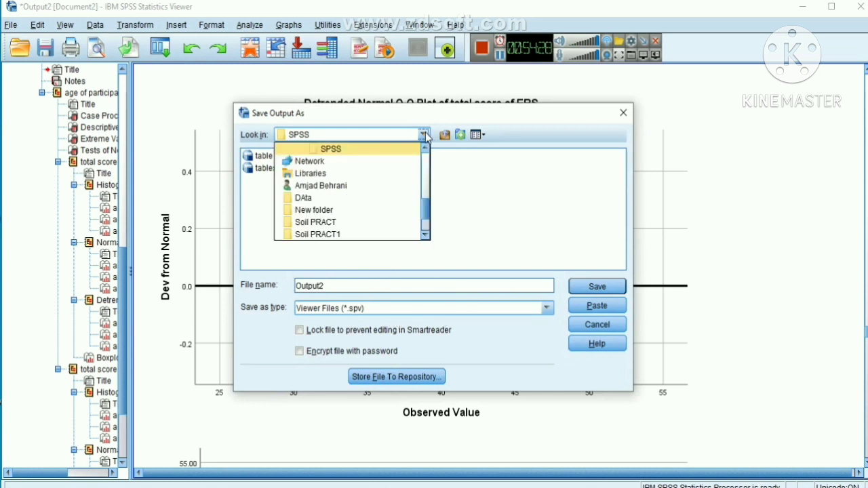
{"action": "scroll", "coordinate": [430, 170], "scroll_direction": "up", "scroll_amount": 5}
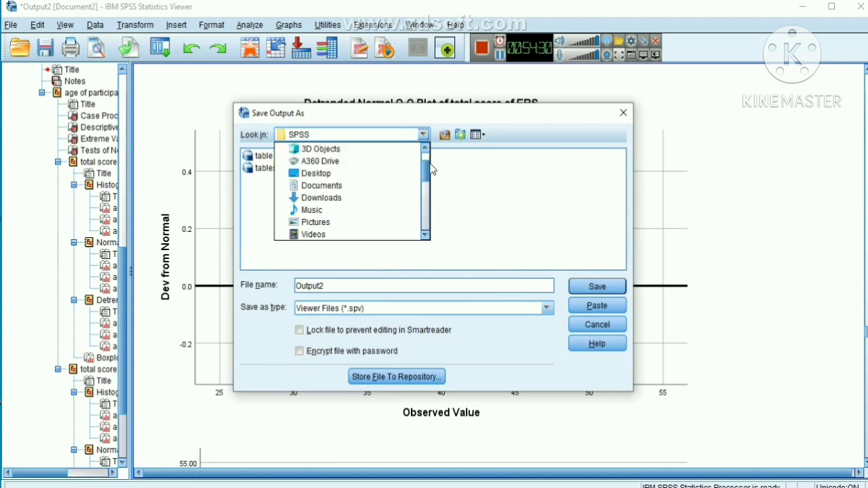
{"action": "scroll", "coordinate": [430, 163], "scroll_direction": "up", "scroll_amount": 1}
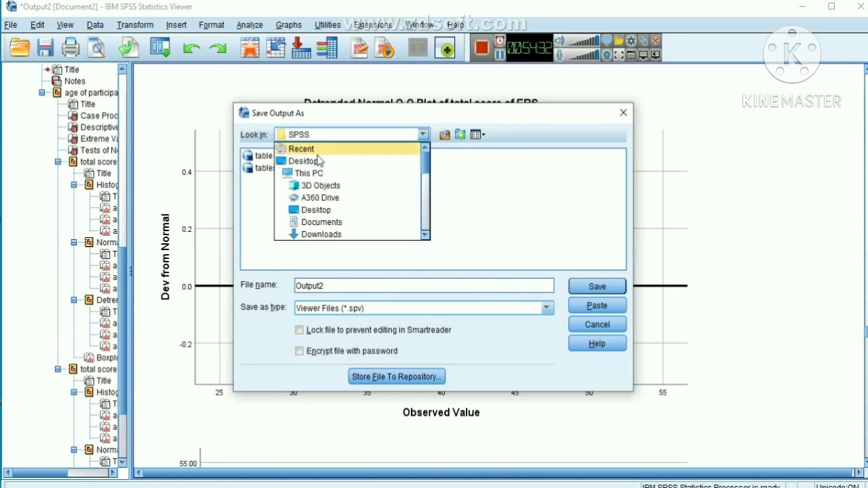
{"action": "left_click", "coordinate": [293, 162]}
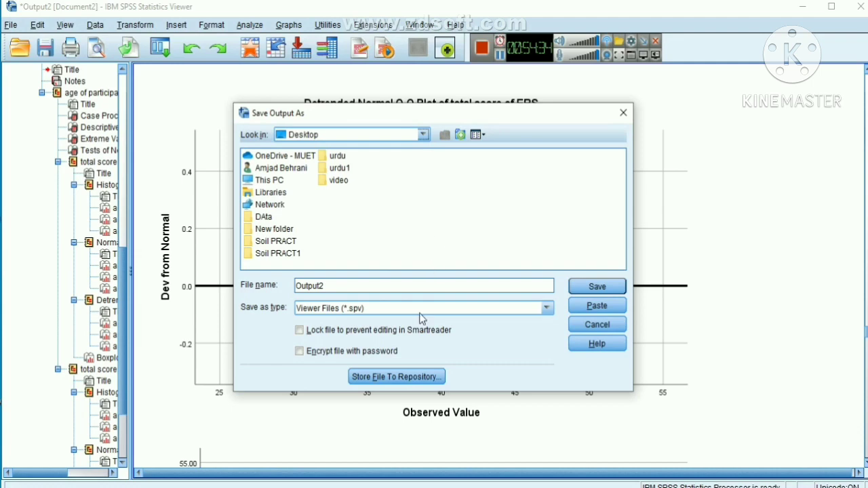
{"action": "left_click", "coordinate": [585, 285]}
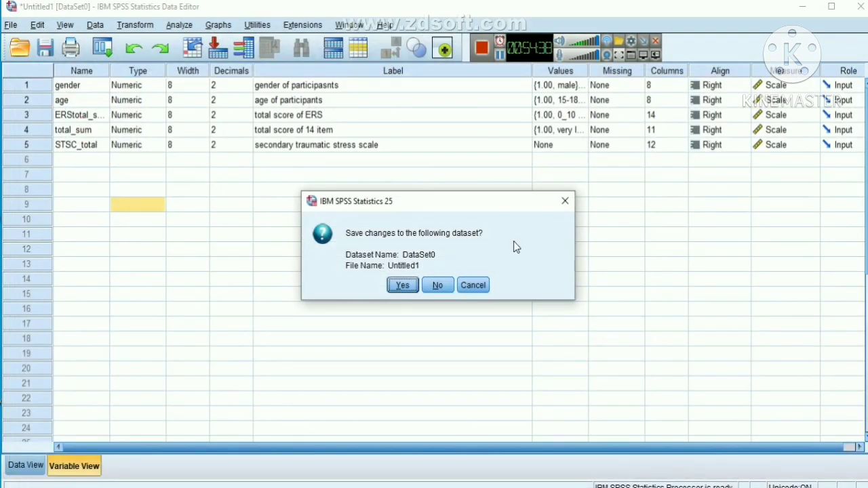
Save the dataset's changes as Untitled1 in SPSS Statistics (*.sav) format in the SPSS folder
{"action": "left_click", "coordinate": [402, 286]}
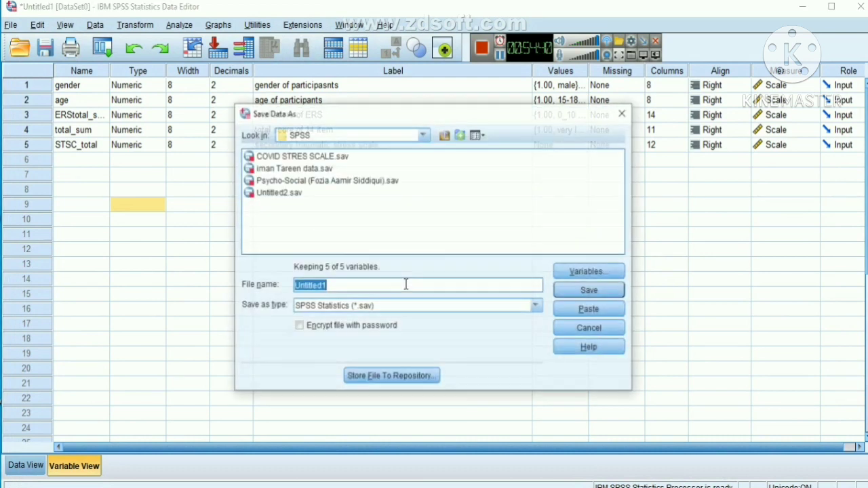
{"action": "left_click", "coordinate": [587, 290]}
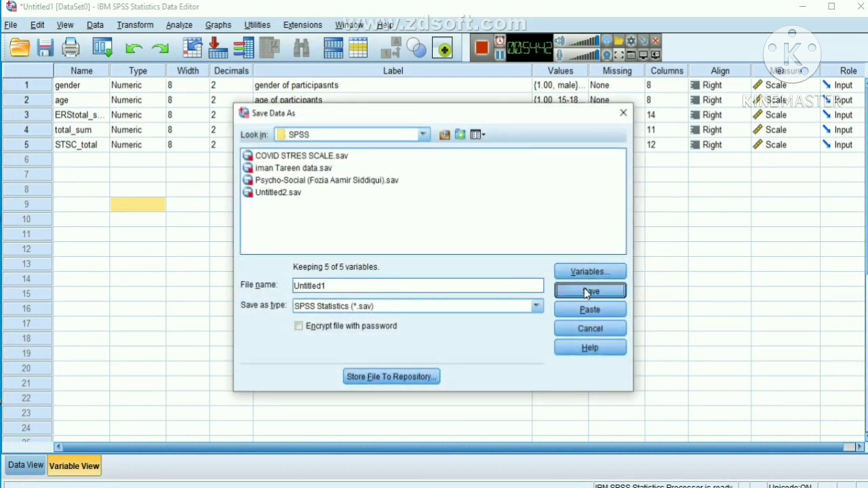